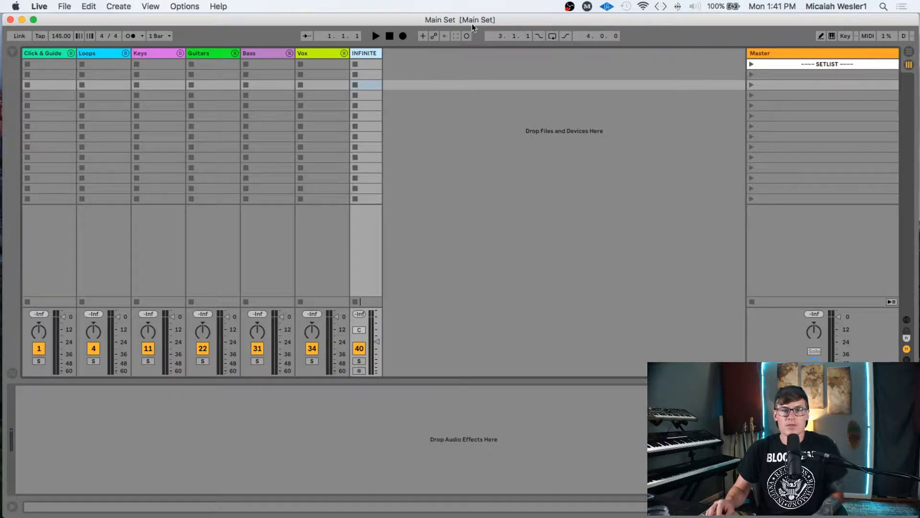
# - Switch away from Live to the desktop, then bring the Live session back
pyautogui.click(22, 20)
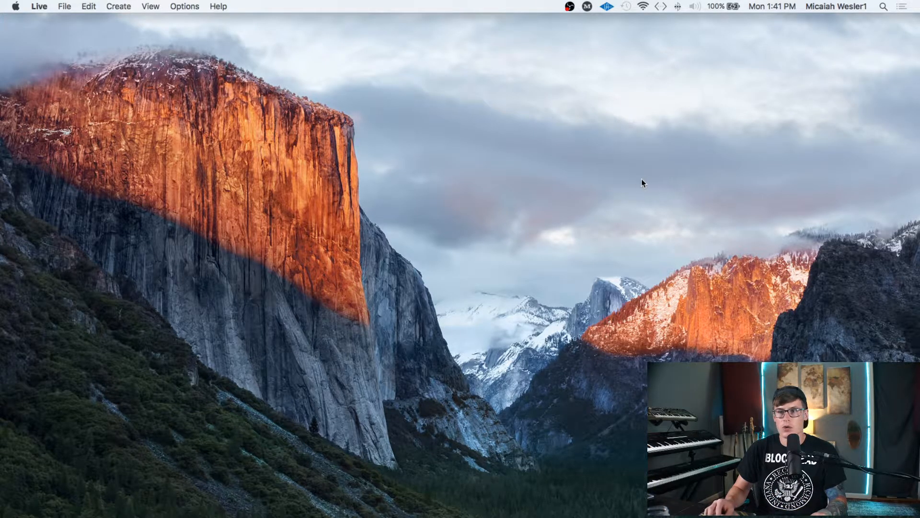
pyautogui.click(518, 191)
pyautogui.hotkey('ctrl', 'Up')
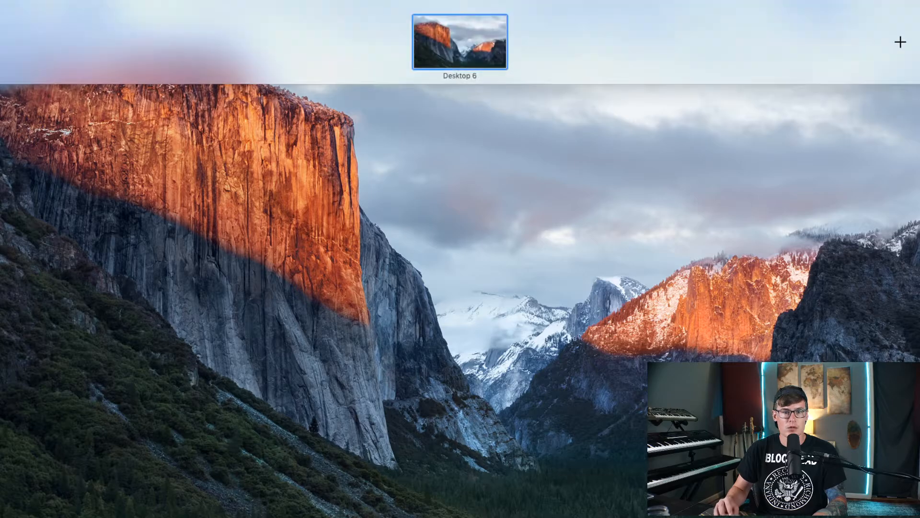
pyautogui.hotkey('ctrl', 'Up')
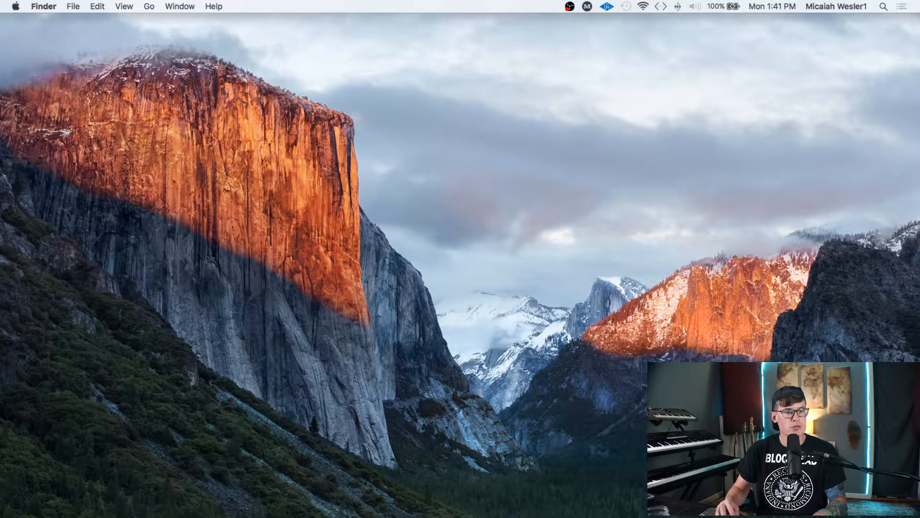
pyautogui.press('super+Tab')
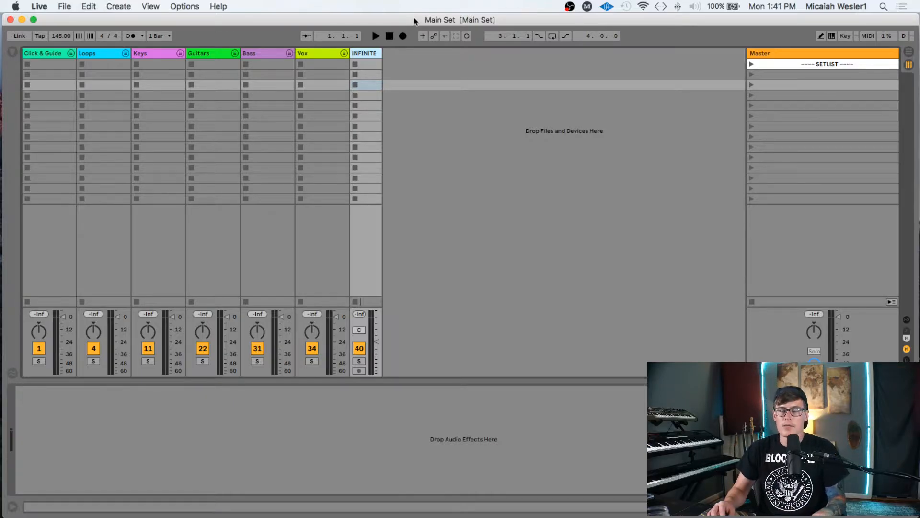
# - Select the third Master scene and drag the MASTER SETLIST Finder window into view
pyautogui.moveTo(449, 21); pyautogui.dragTo(447, 18)
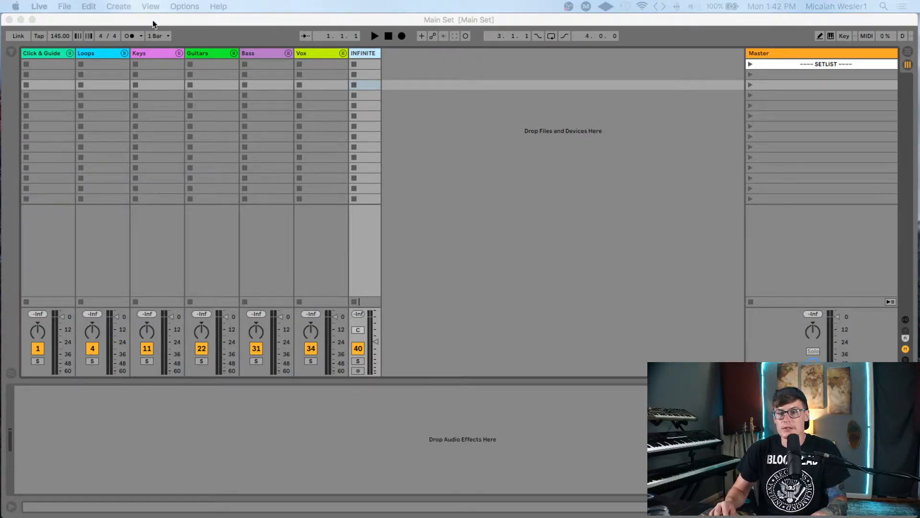
pyautogui.click(428, 20)
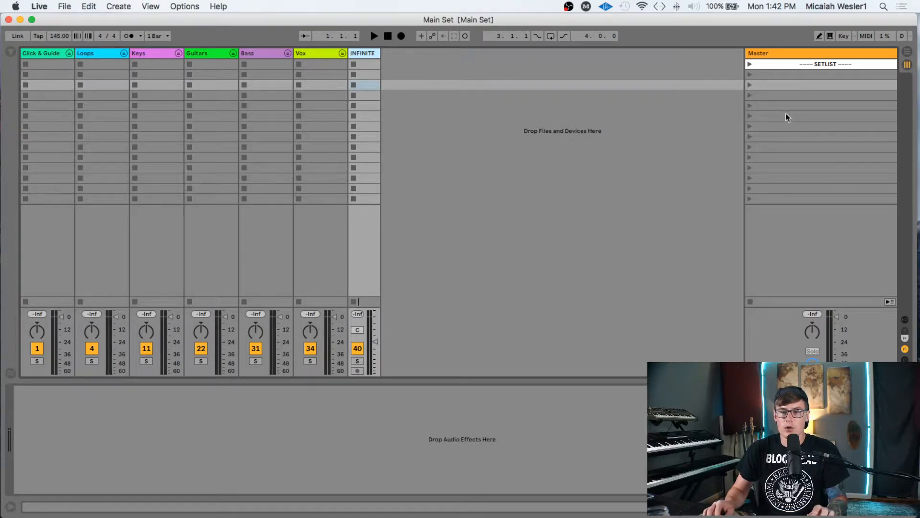
pyautogui.click(789, 85)
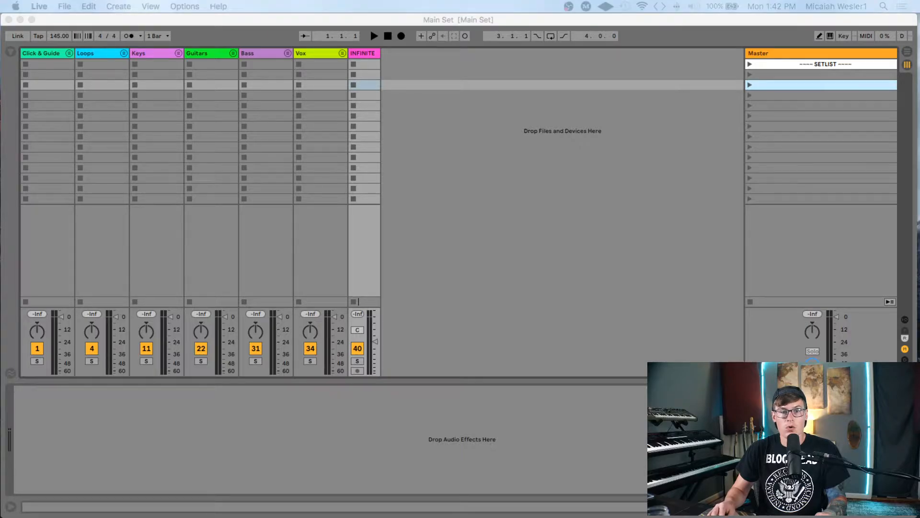
pyautogui.moveTo(1, 148); pyautogui.dragTo(301, 86)
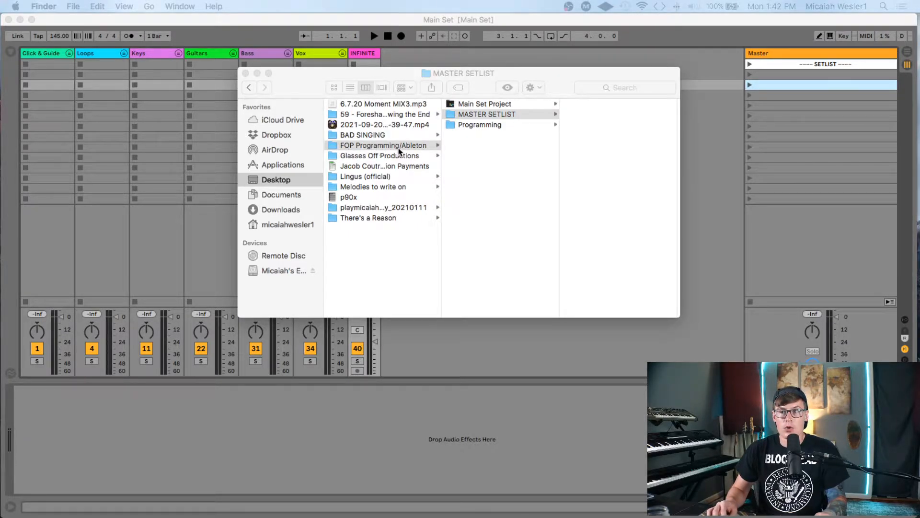
# - Browse Main Set Project, MASTER SETLIST and Programming folders, then move the Finder window down-left
pyautogui.click(488, 102)
pyautogui.click(509, 104)
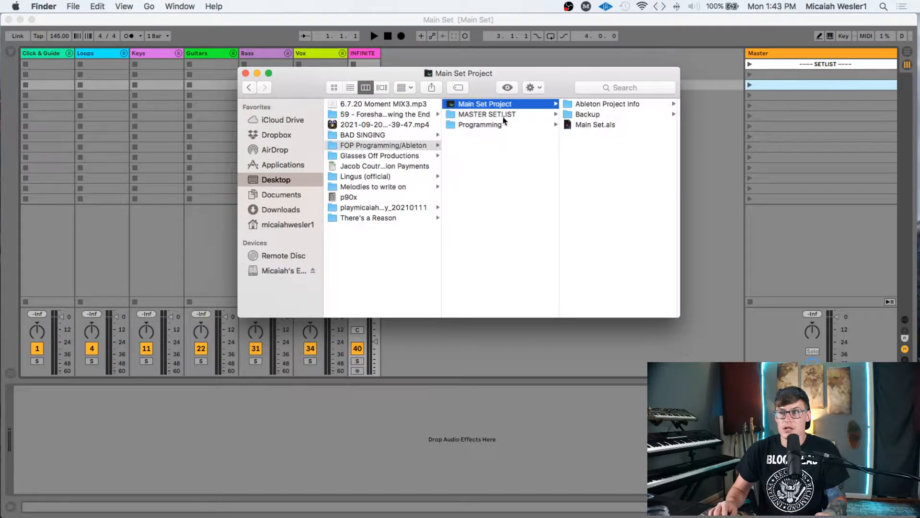
pyautogui.click(497, 114)
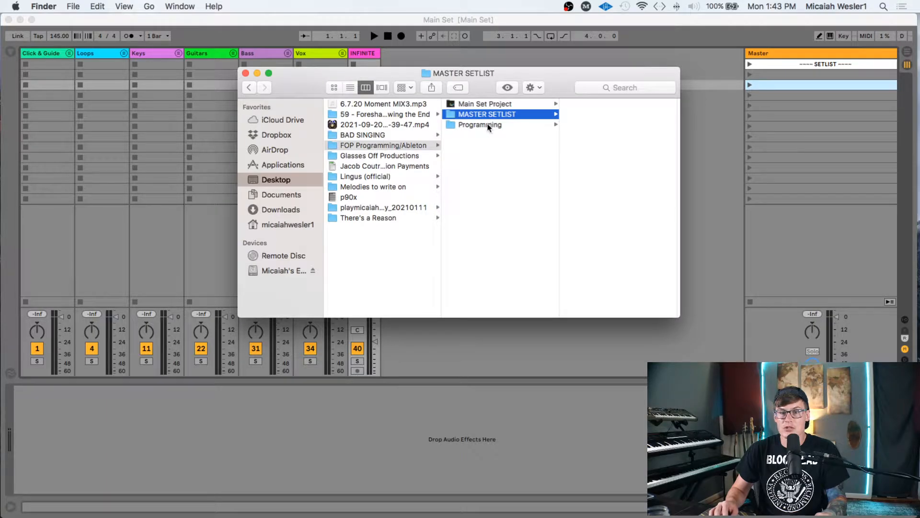
pyautogui.click(491, 124)
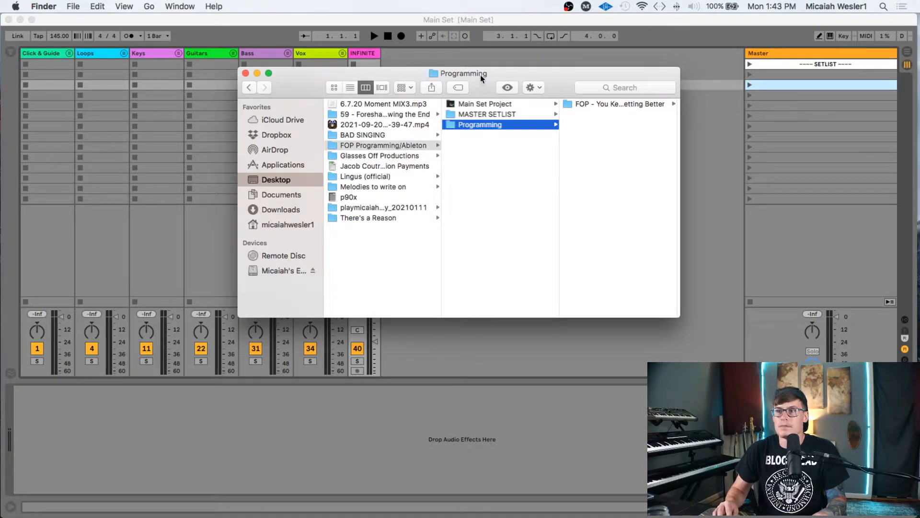
pyautogui.moveTo(482, 73); pyautogui.dragTo(319, 152)
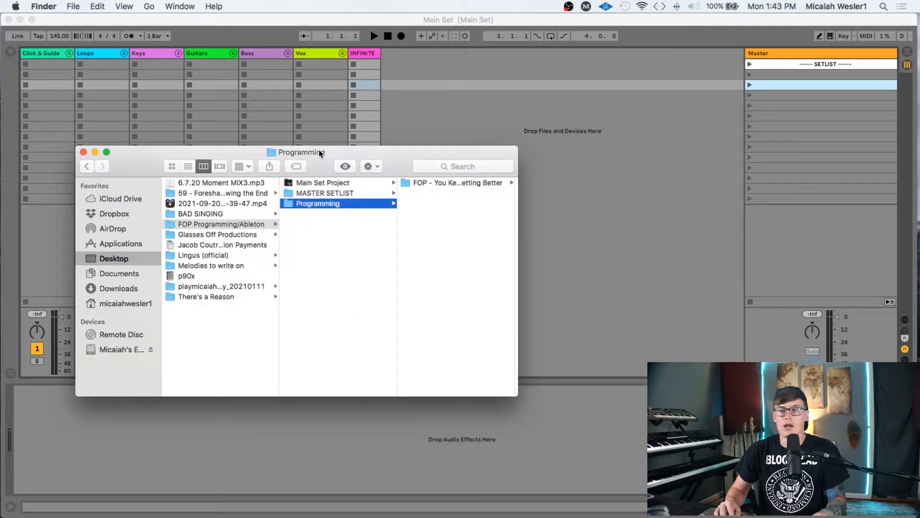
# - Open the FOP song folder, return to the Programming folder, then switch back to Live
pyautogui.click(494, 182)
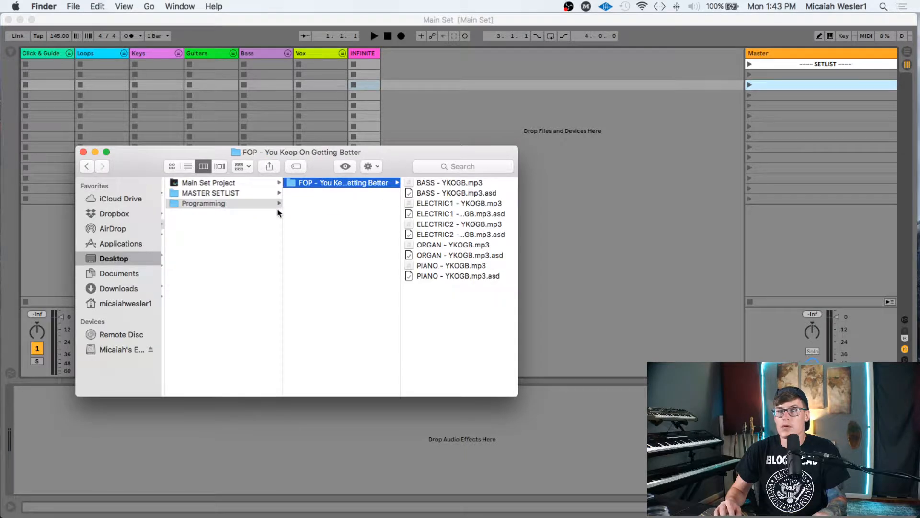
pyautogui.moveTo(232, 149); pyautogui.dragTo(279, 99)
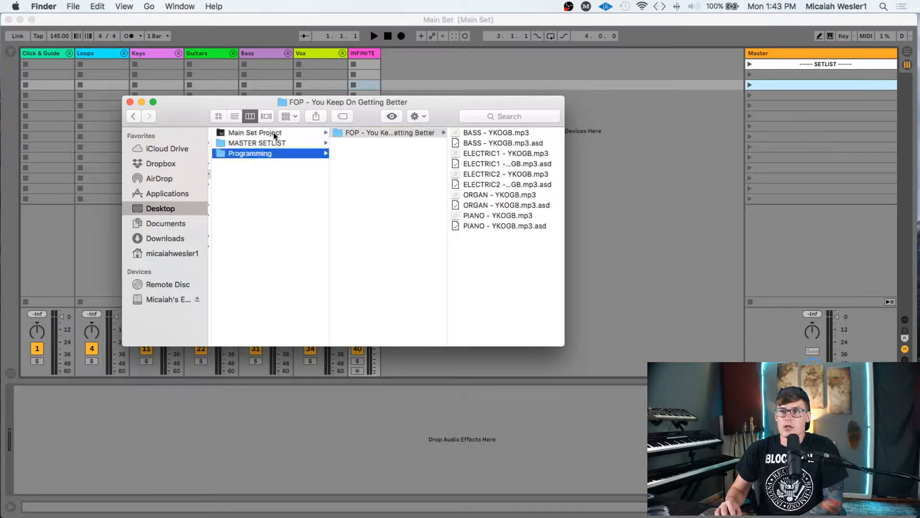
pyautogui.click(273, 132)
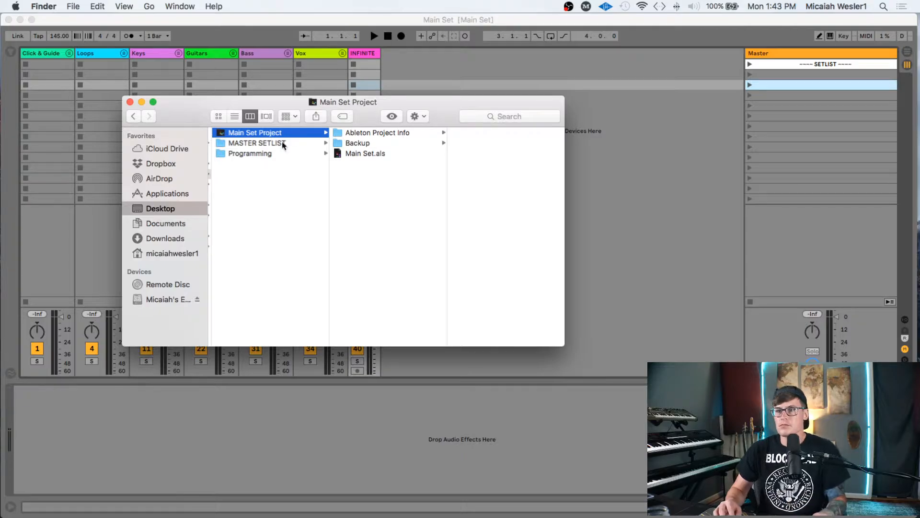
pyautogui.click(261, 154)
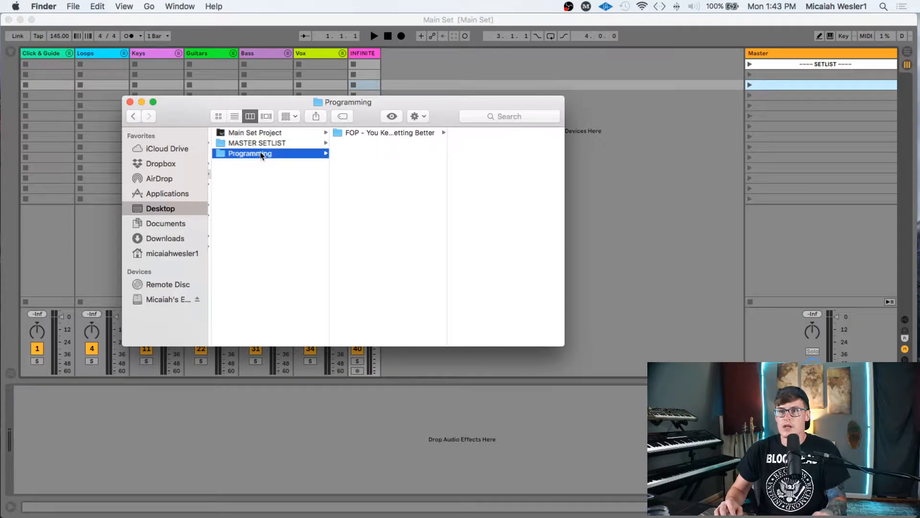
pyautogui.click(776, 98)
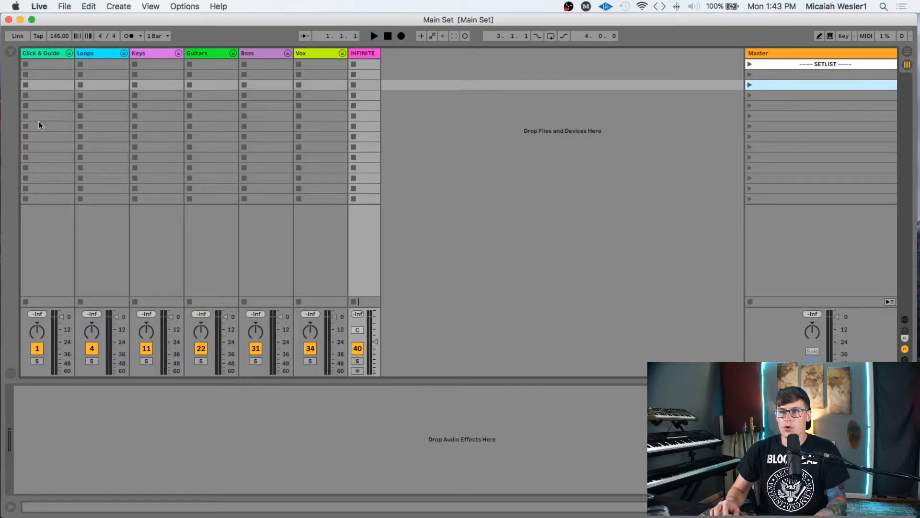
pyautogui.click(42, 53)
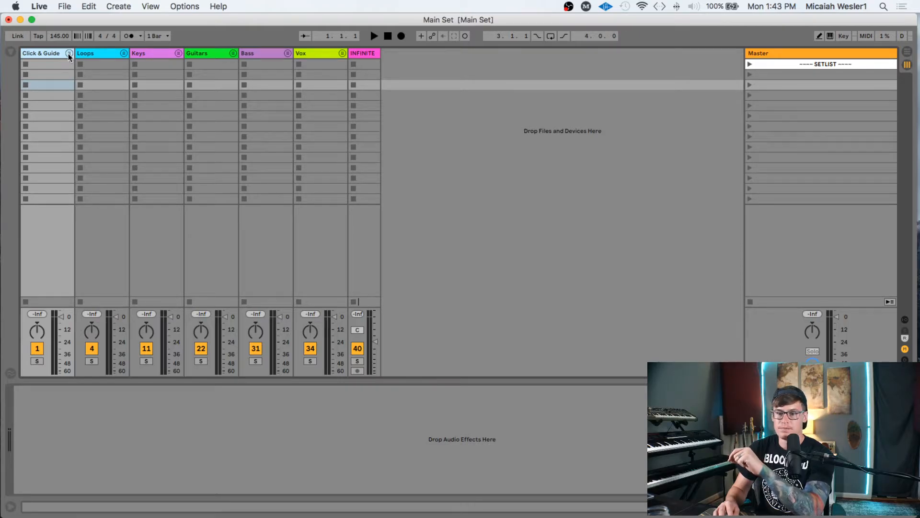
pyautogui.click(69, 53)
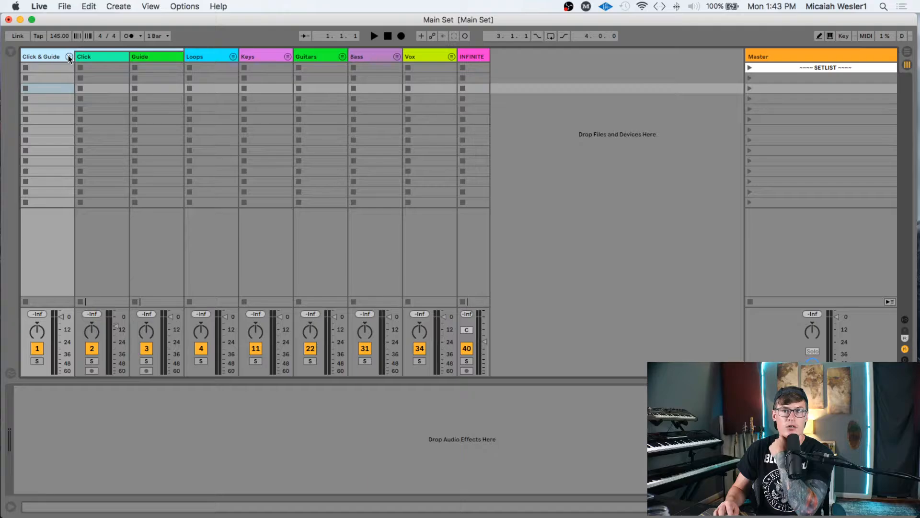
pyautogui.click(69, 57)
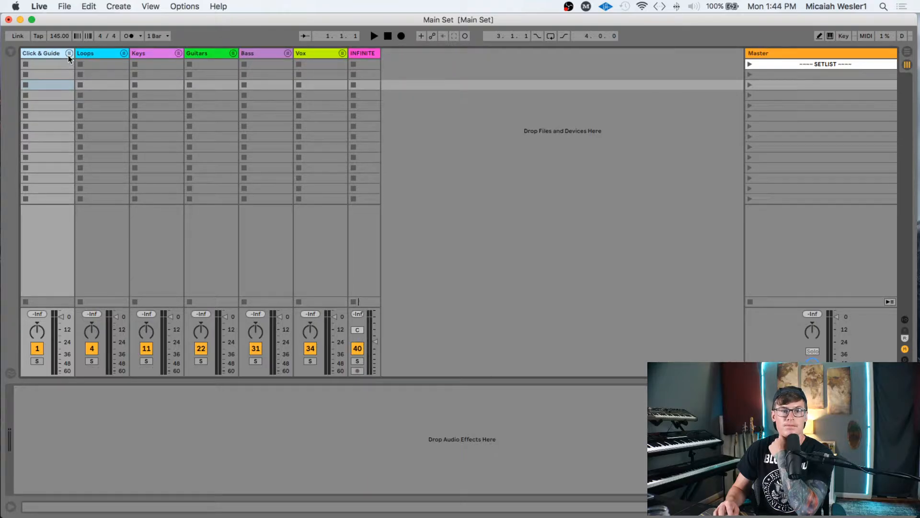
pyautogui.click(124, 56)
pyautogui.click(150, 57)
pyautogui.click(210, 56)
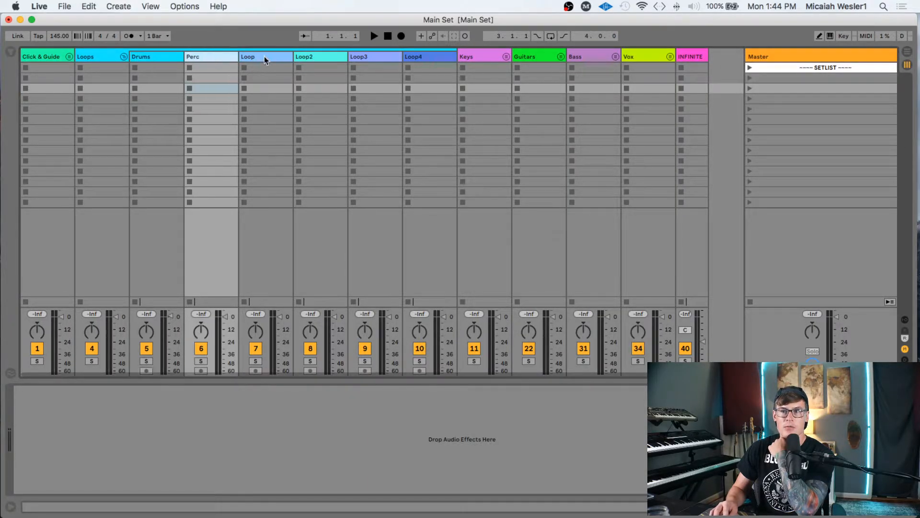
pyautogui.click(263, 56)
pyautogui.click(302, 57)
pyautogui.click(357, 56)
pyautogui.click(439, 56)
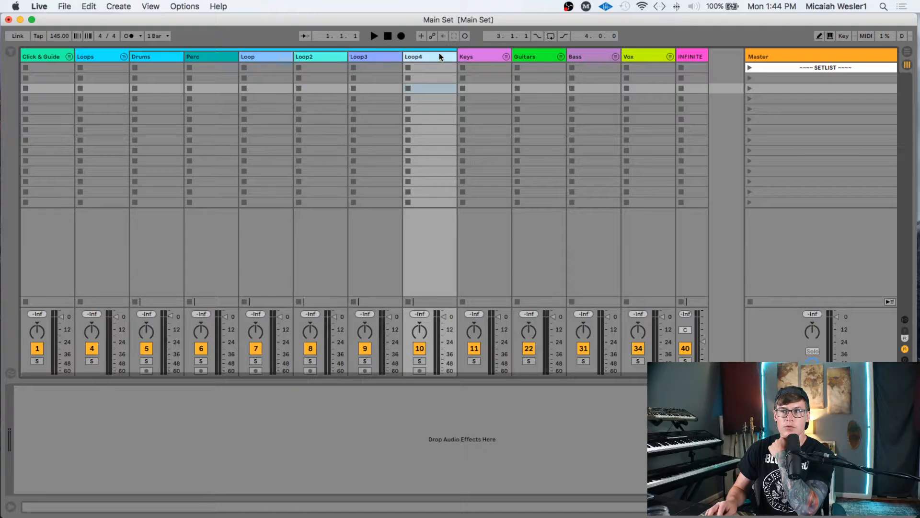
pyautogui.click(123, 57)
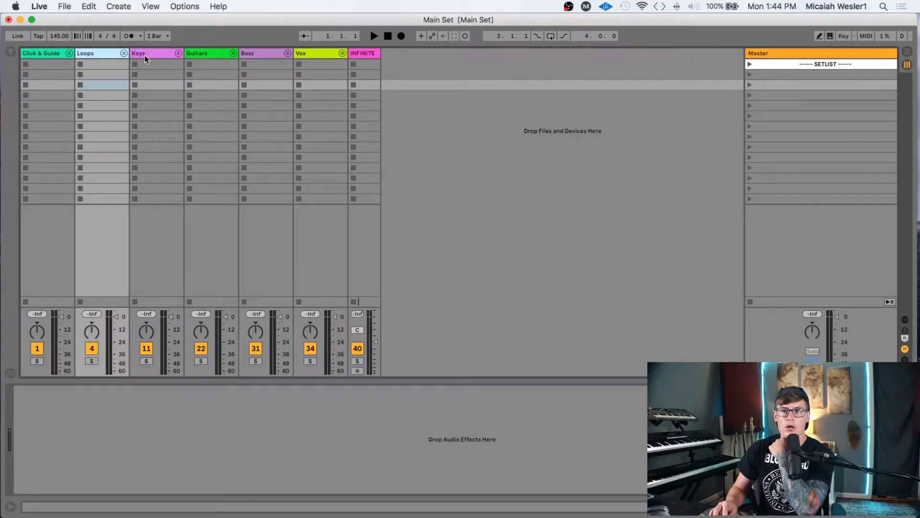
pyautogui.click(178, 54)
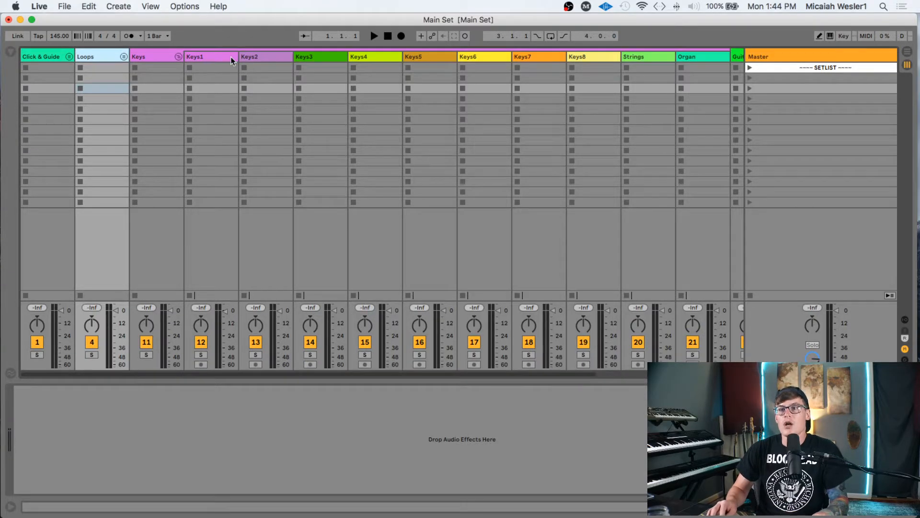
pyautogui.click(214, 56)
pyautogui.click(274, 57)
pyautogui.click(325, 57)
pyautogui.click(378, 58)
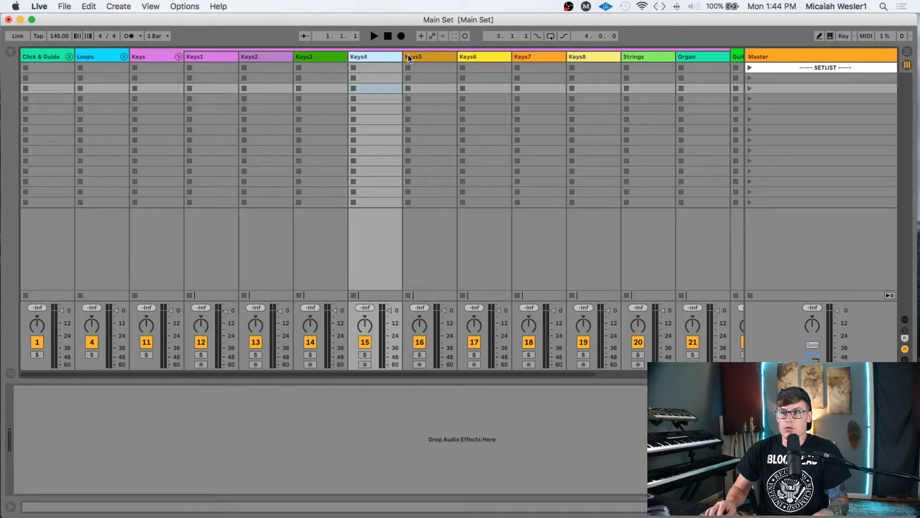
pyautogui.click(419, 57)
pyautogui.click(476, 57)
pyautogui.click(599, 58)
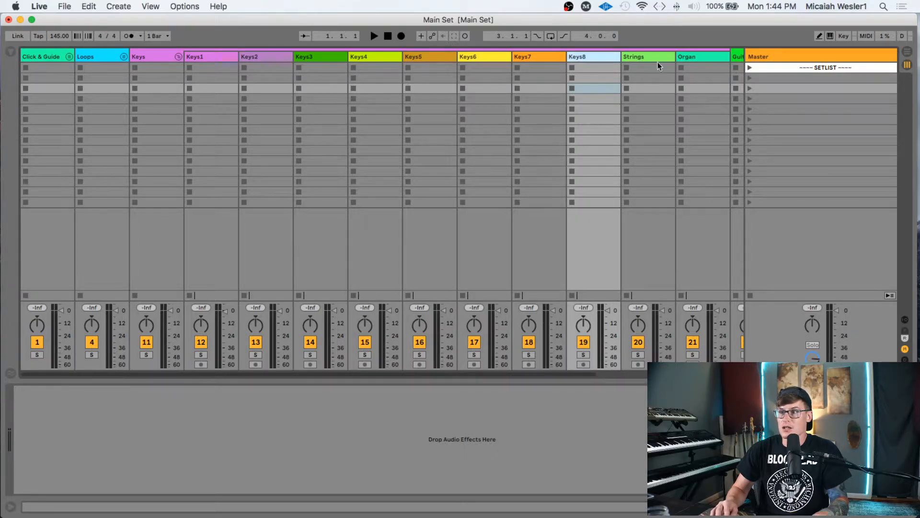
pyautogui.click(657, 62)
pyautogui.click(708, 58)
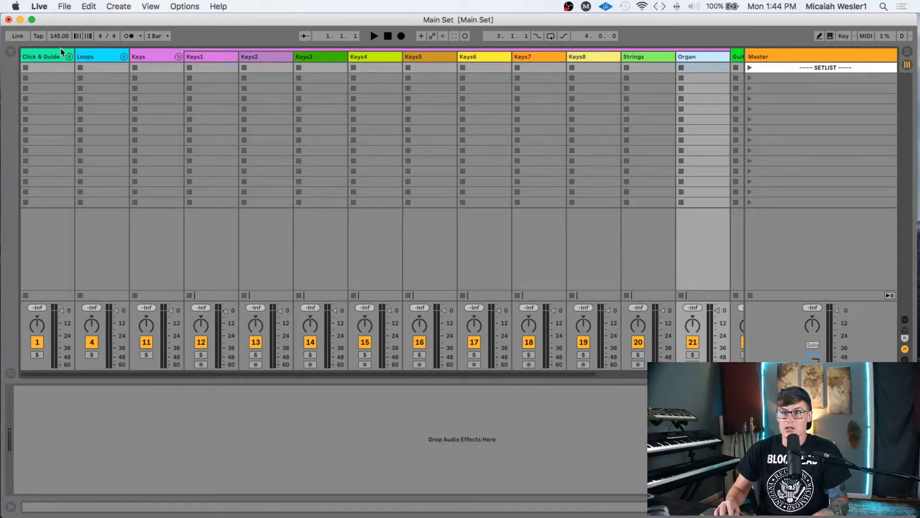
pyautogui.click(178, 56)
pyautogui.click(233, 53)
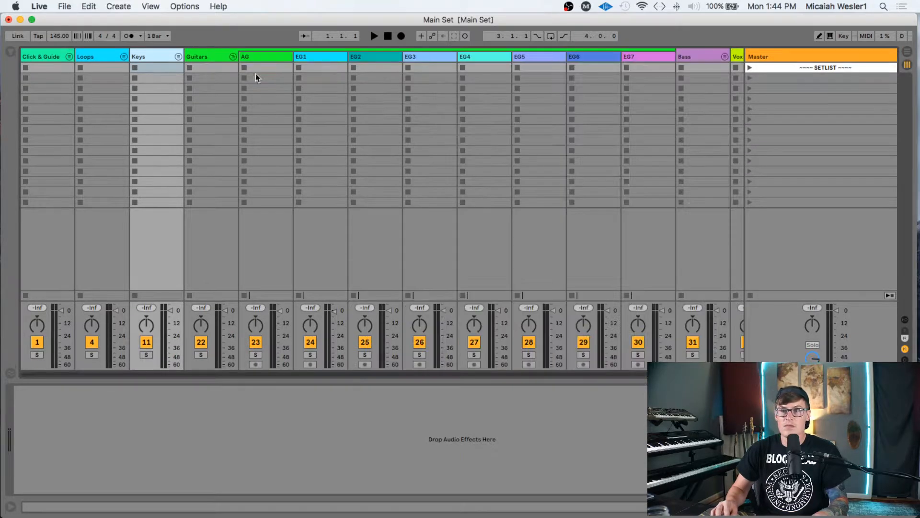
pyautogui.hscroll(2, 254, 96)
pyautogui.click(220, 57)
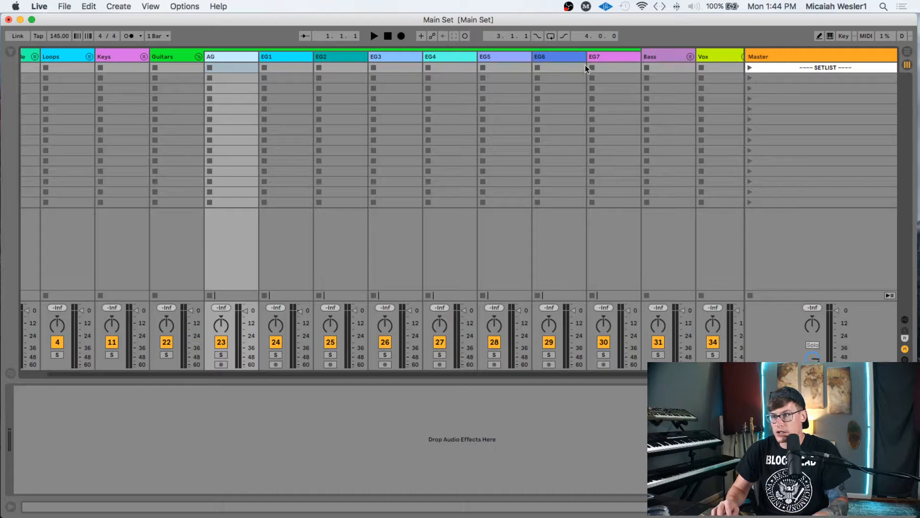
pyautogui.click(619, 58)
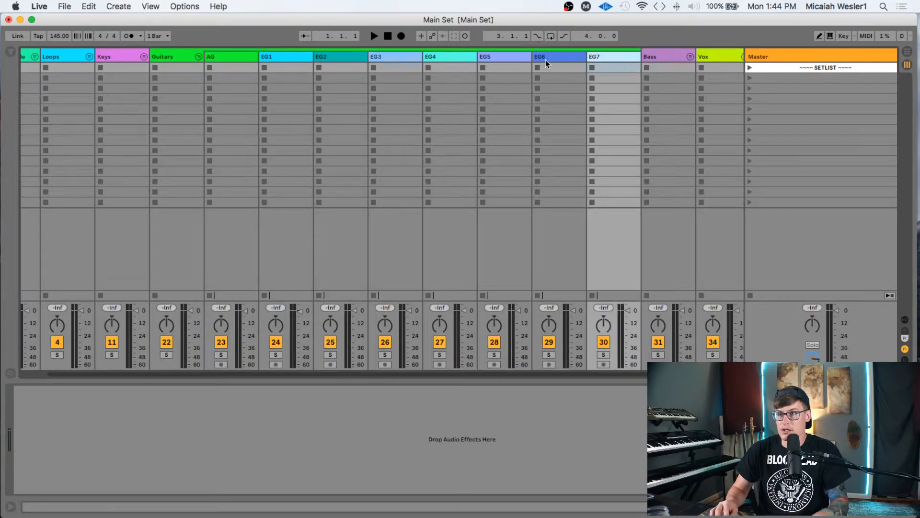
pyautogui.click(198, 56)
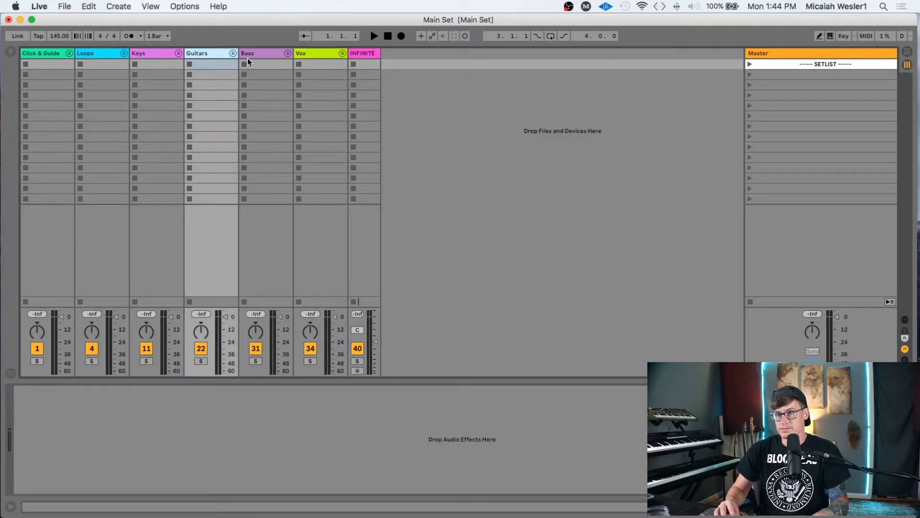
# - Unfold the Bass group to check its Synth Bass tracks, then fold it again
pyautogui.click(289, 57)
pyautogui.click(317, 57)
pyautogui.click(374, 57)
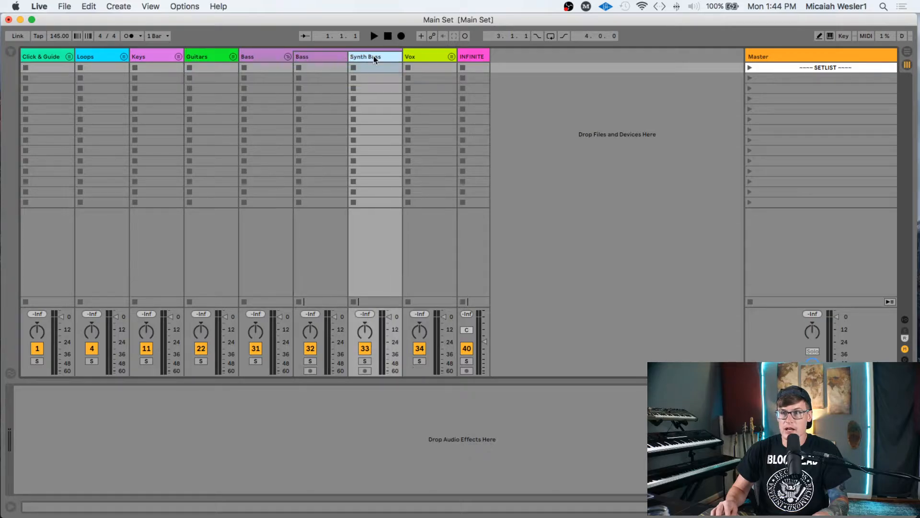
pyautogui.click(288, 57)
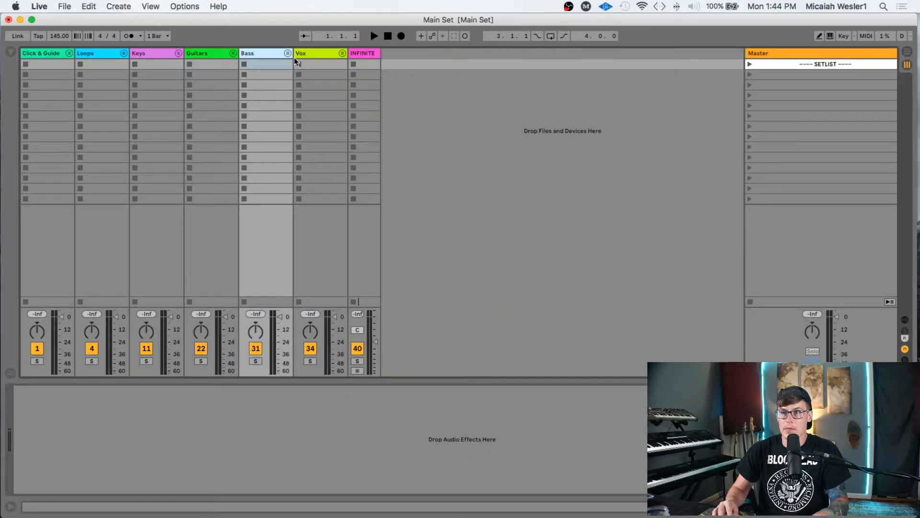
# - Unfold the Vox group to check Choir, BGV1 and BGV4, refold it, and select INFINITE
pyautogui.click(342, 57)
pyautogui.click(372, 59)
pyautogui.click(425, 58)
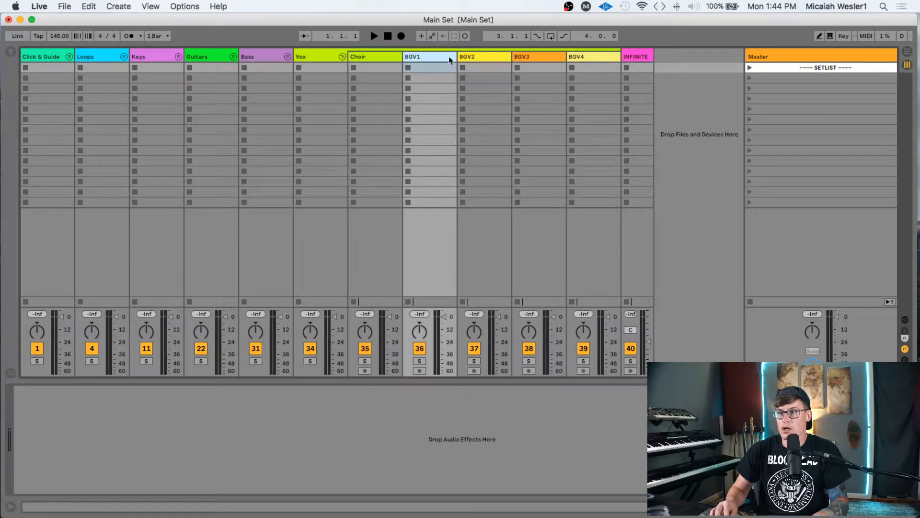
pyautogui.click(594, 56)
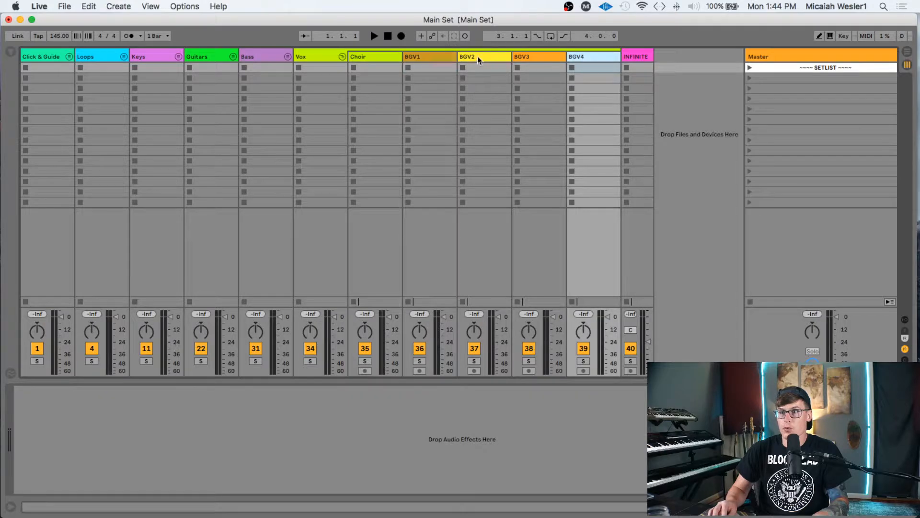
pyautogui.click(342, 56)
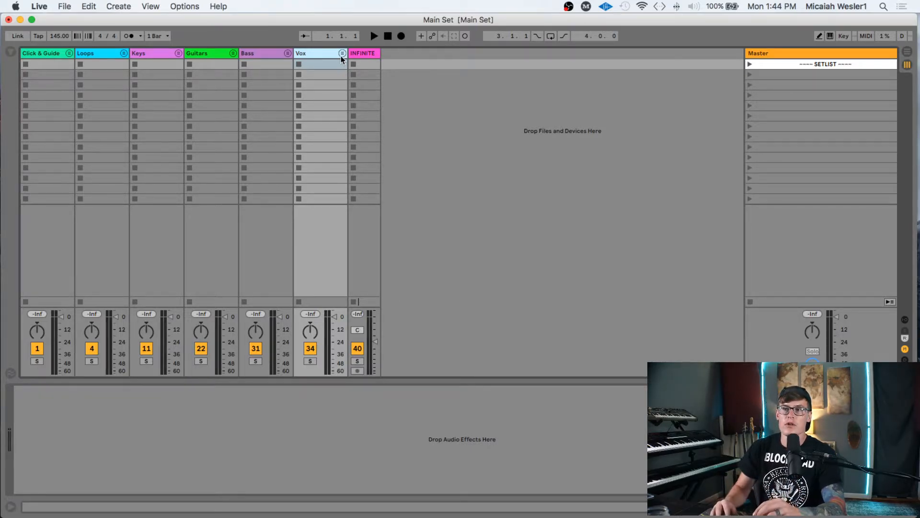
pyautogui.press('Right')
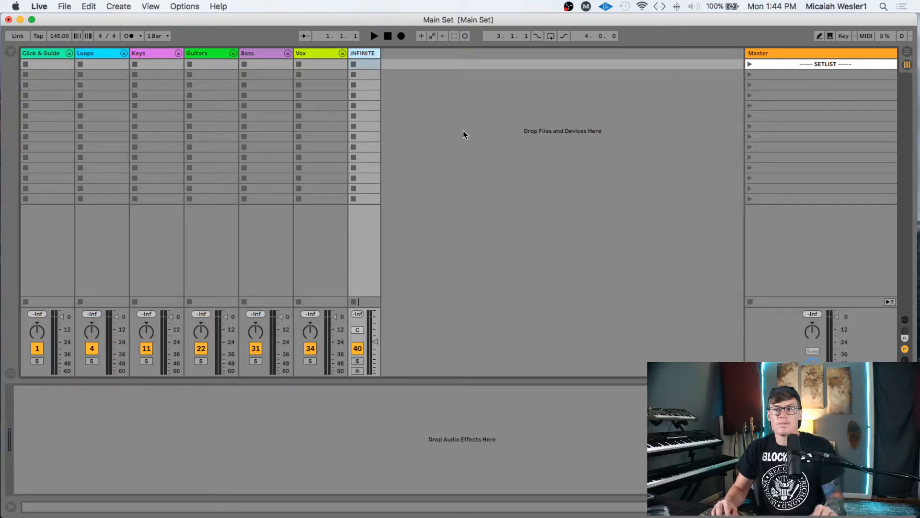
pyautogui.click(96, 54)
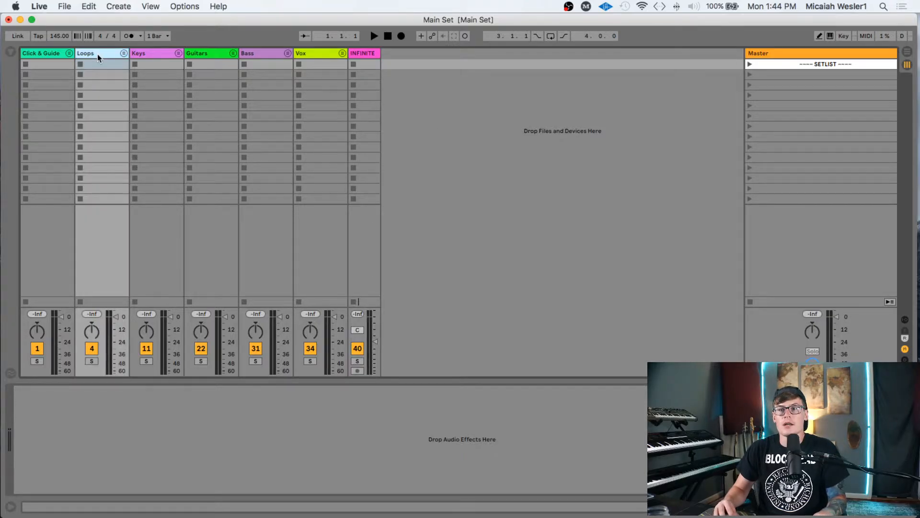
pyautogui.click(44, 53)
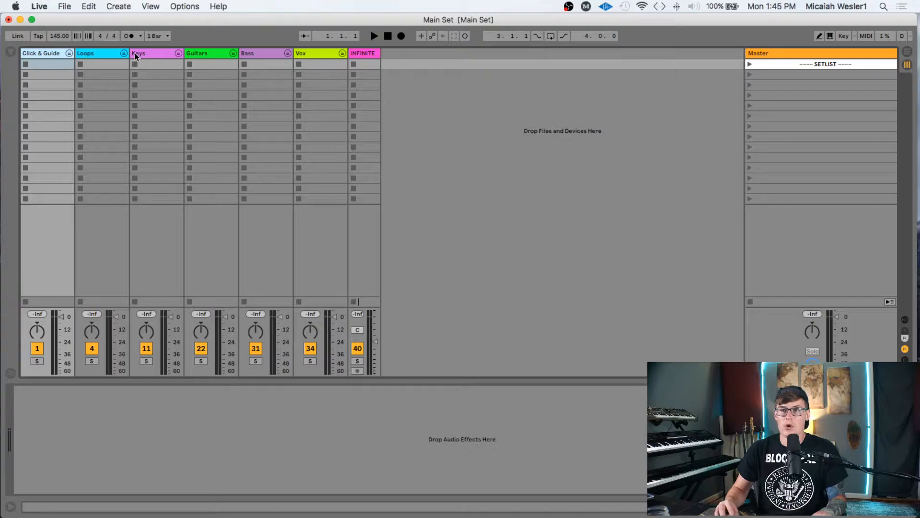
pyautogui.click(152, 53)
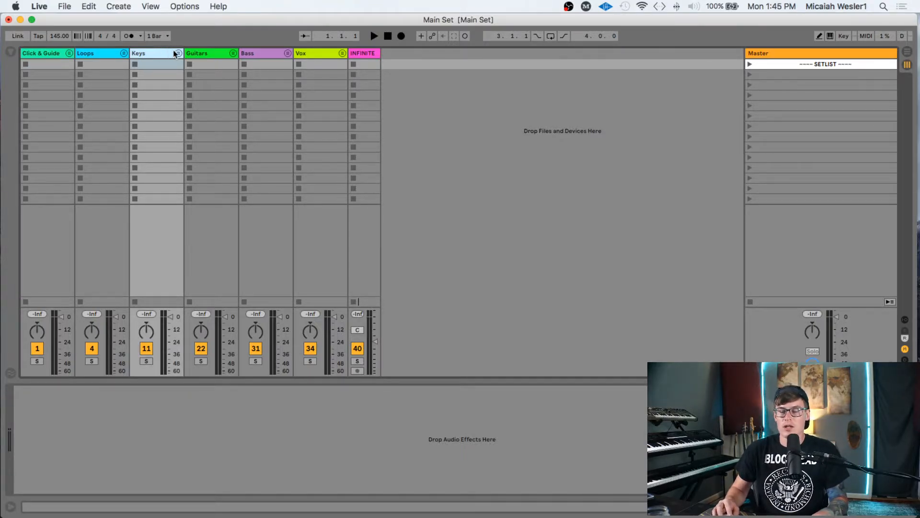
pyautogui.click(80, 56)
pyautogui.click(50, 52)
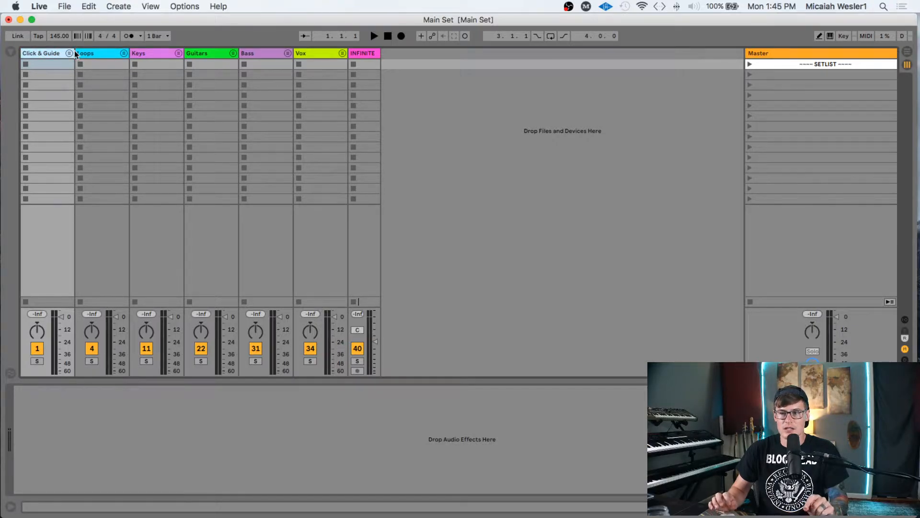
pyautogui.click(110, 56)
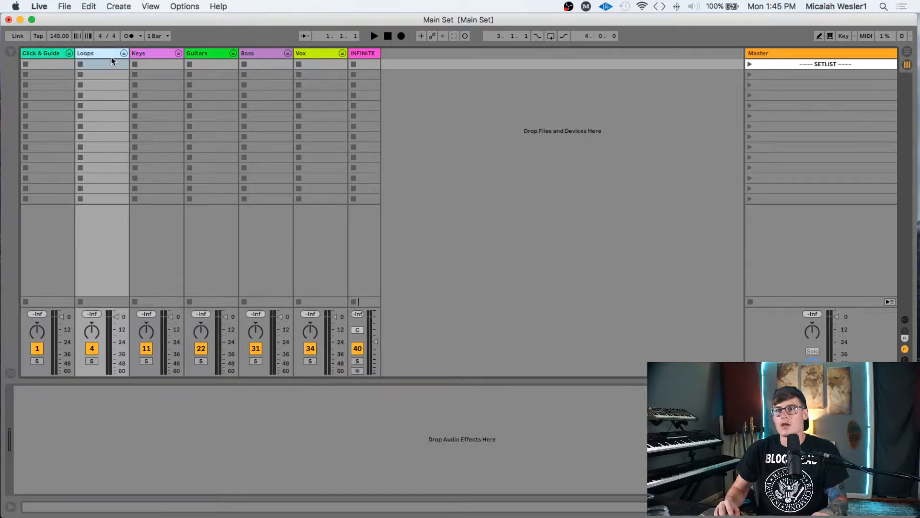
pyautogui.click(315, 52)
pyautogui.click(366, 54)
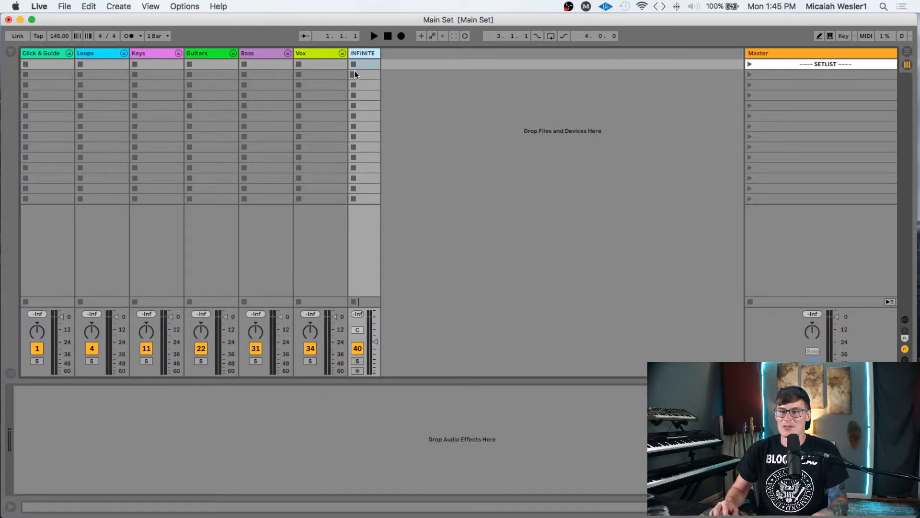
pyautogui.click(851, 85)
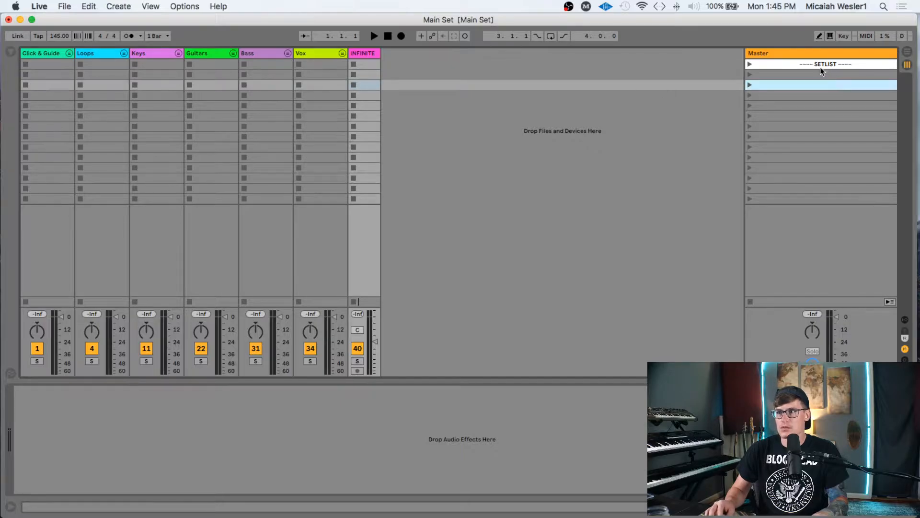
pyautogui.click(811, 66)
pyautogui.click(804, 86)
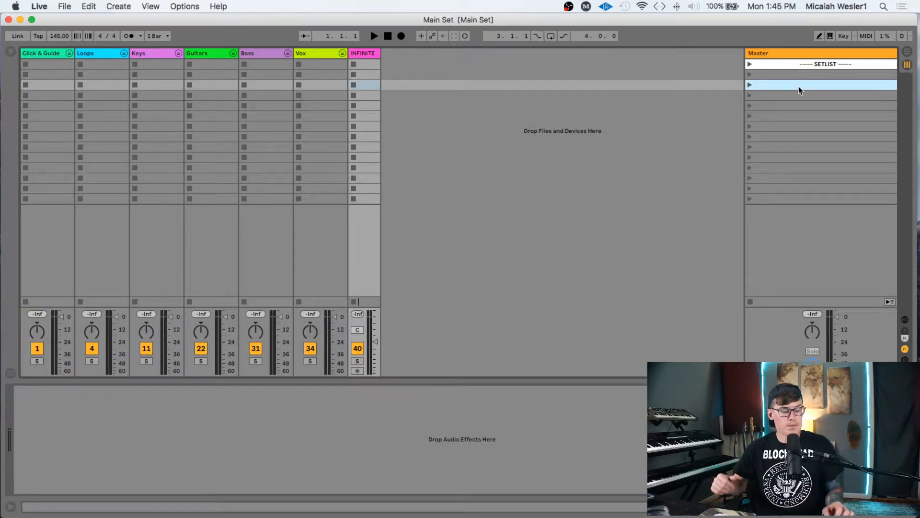
pyautogui.press('Tab')
# - In Arrangement View, select all tracks, unfold every group, and hide the detail view
pyautogui.click(274, 117)
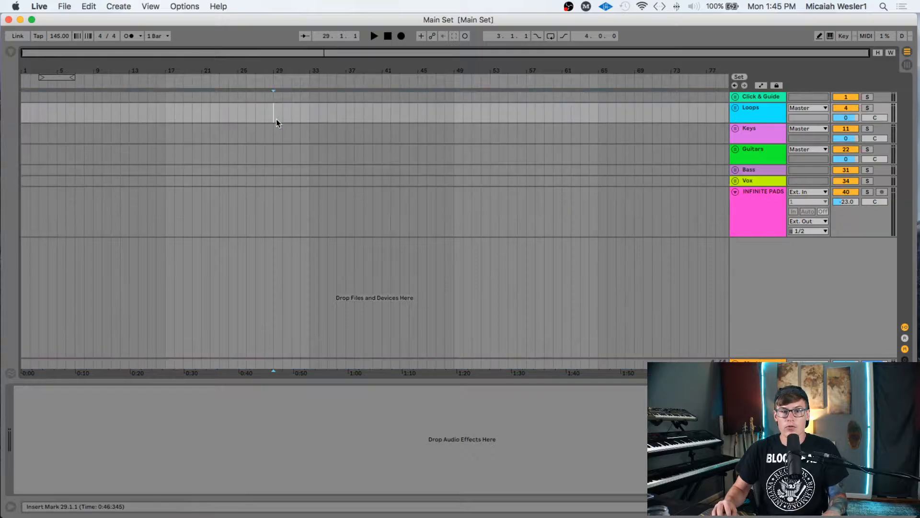
pyautogui.click(776, 98)
pyautogui.press('super+a')
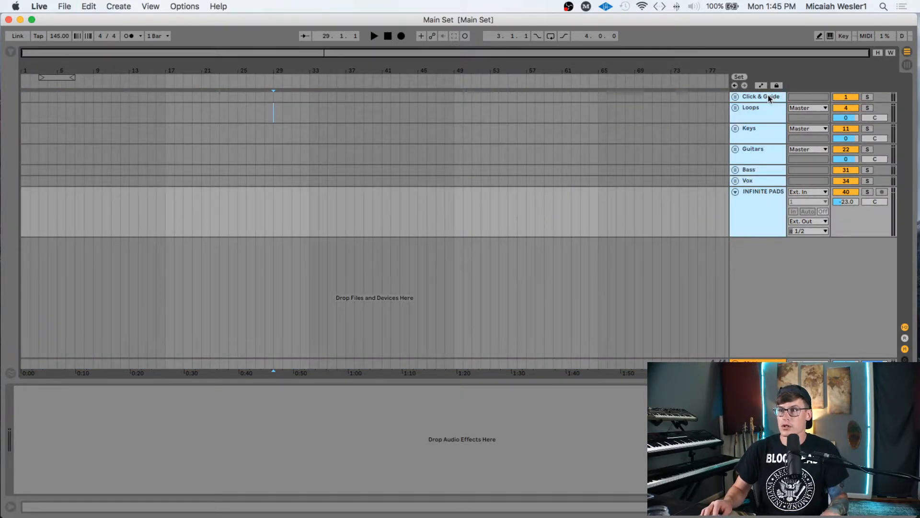
pyautogui.click(735, 97)
pyautogui.click(373, 139)
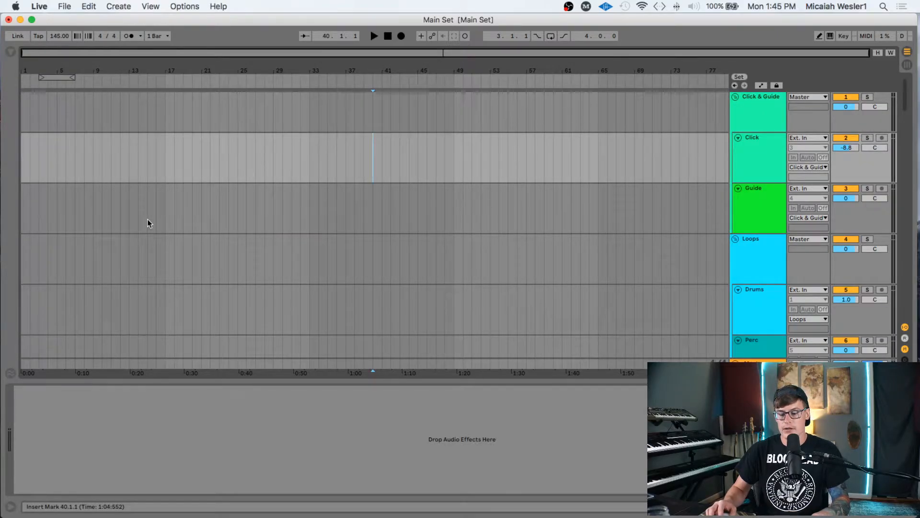
pyautogui.press('super+alt+l')
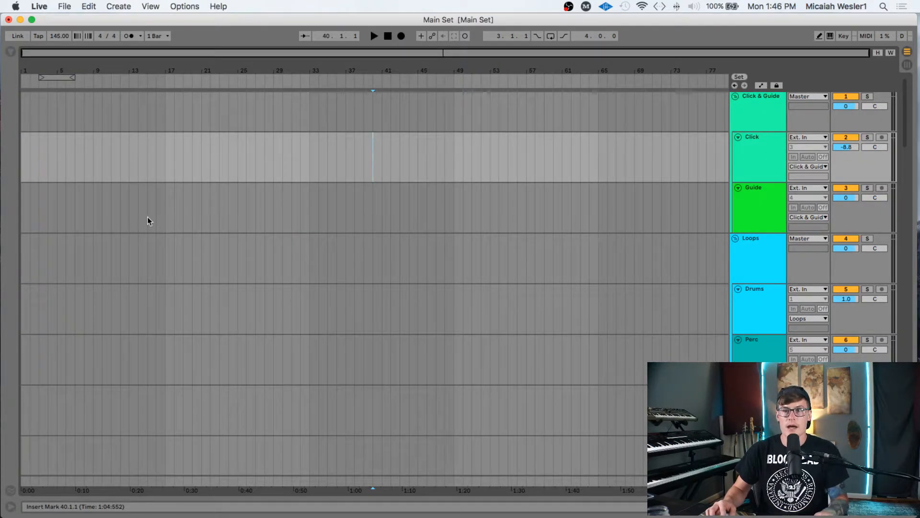
# - Bring the Programming folder Finder window to the front via Mission Control
pyautogui.hotkey('ctrl', 'Up')
pyautogui.hotkey('ctrl', 'Up')
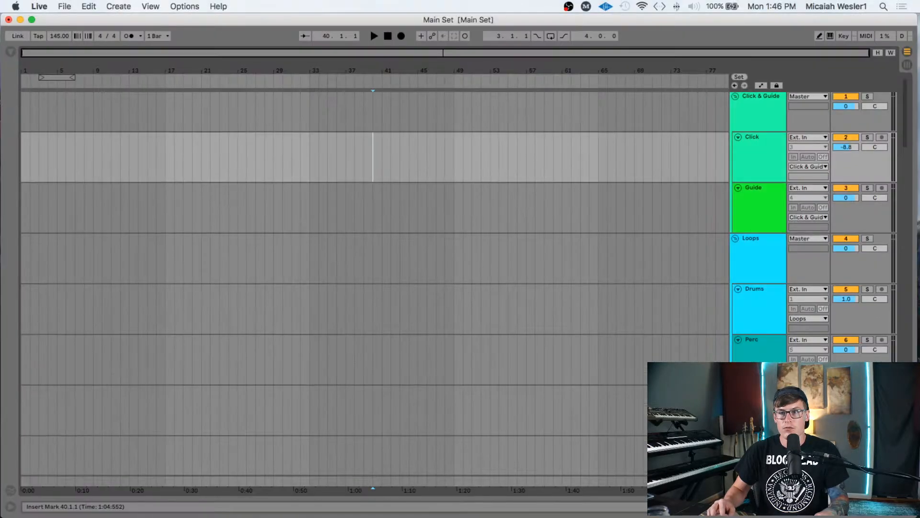
pyautogui.hotkey('ctrl', 'Up')
pyautogui.click(275, 214)
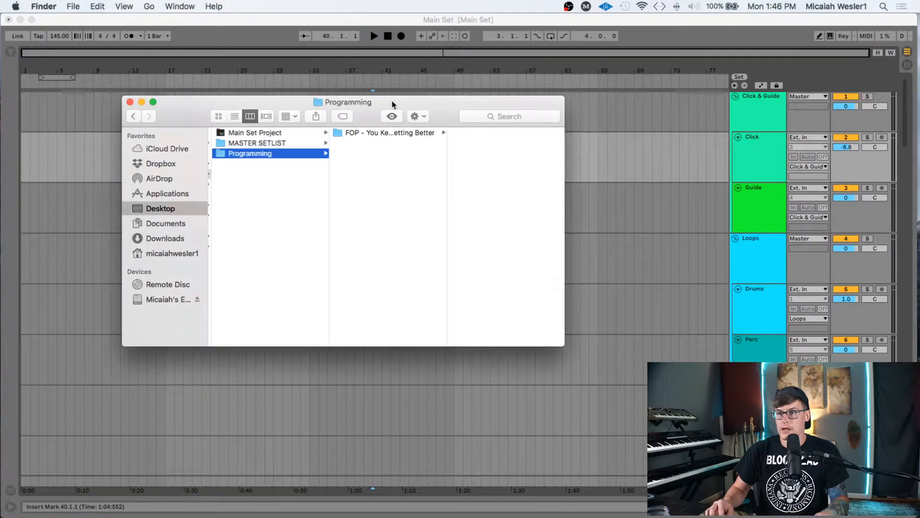
# - Open the FOP song folder, fold the Click & Guide and Loops groups, and return to Finder
pyautogui.click(382, 135)
pyautogui.moveTo(362, 102); pyautogui.dragTo(404, 49)
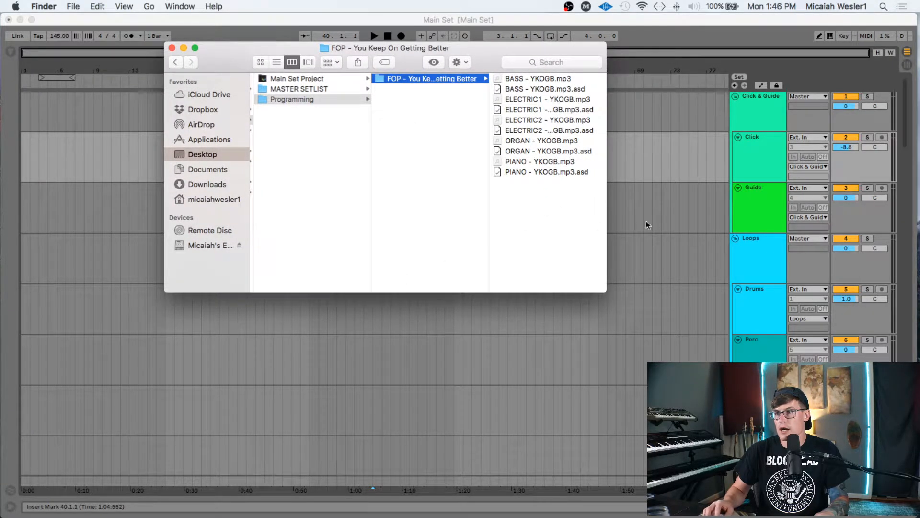
pyautogui.scroll(-3, 404, 361)
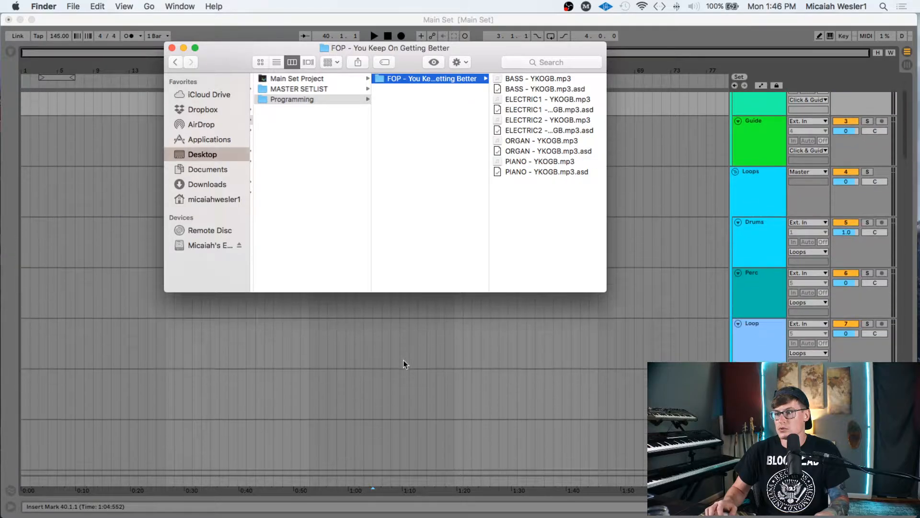
pyautogui.scroll(3, 404, 361)
pyautogui.click(735, 97)
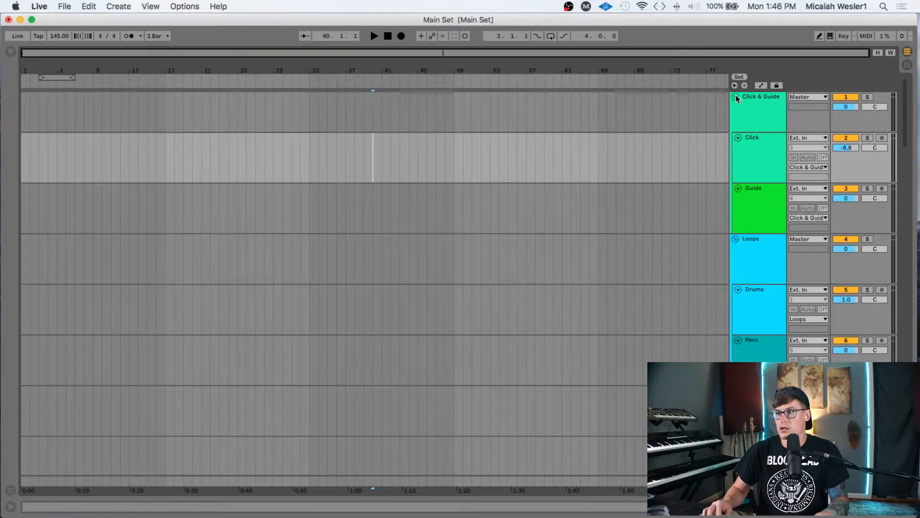
pyautogui.click(735, 97)
pyautogui.click(736, 107)
pyautogui.hotkey('ctrl', 'Up')
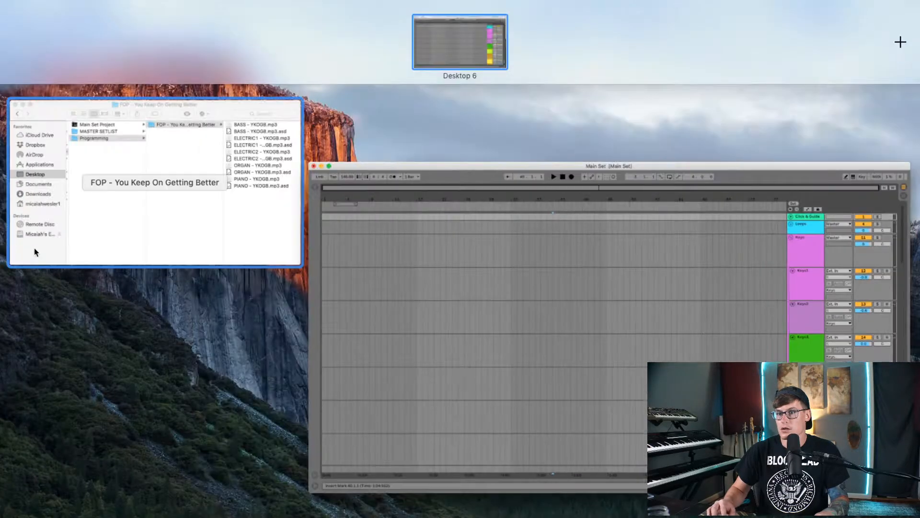
pyautogui.click(221, 232)
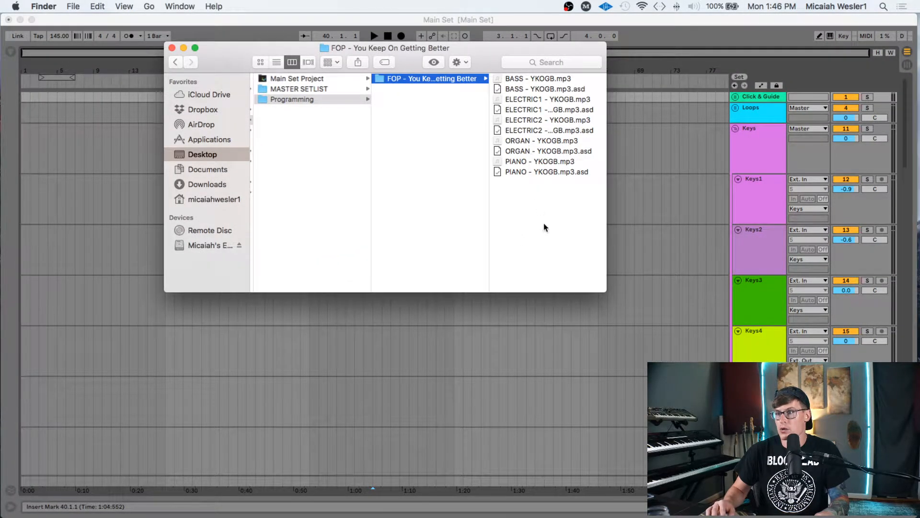
# - Drop the PIANO, ORGAN, ELECTRIC1, ELECTRIC2 and BASS stems onto Keys1, Organ, EG1, EG2 and Bass
pyautogui.moveTo(526, 162)
pyautogui.mouseDown()
pyautogui.moveTo(273, 162)
pyautogui.moveTo(29, 202)
pyautogui.moveTo(22, 188)
pyautogui.mouseUp()
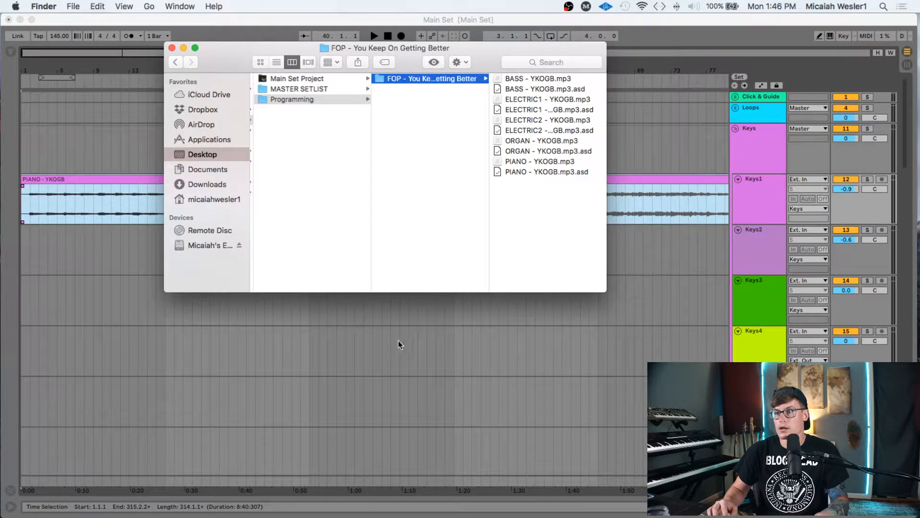
pyautogui.scroll(-8, 395, 343)
pyautogui.scroll(-5, 395, 343)
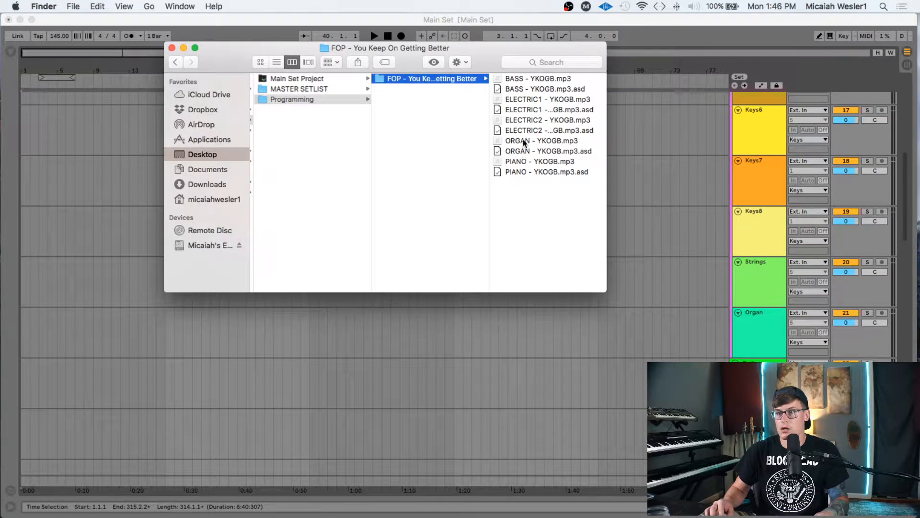
pyautogui.moveTo(523, 140)
pyautogui.mouseDown()
pyautogui.moveTo(239, 278)
pyautogui.moveTo(22, 321)
pyautogui.mouseUp()
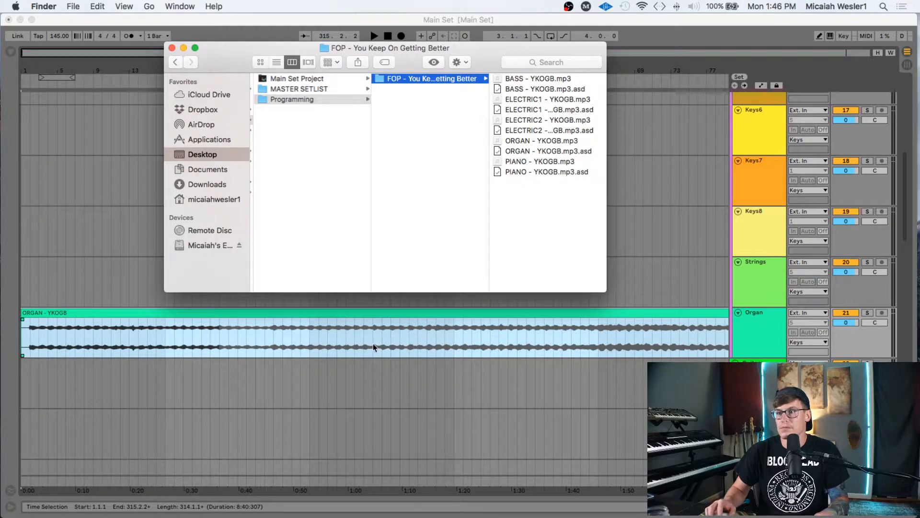
pyautogui.scroll(-5, 373, 344)
pyautogui.scroll(-1, 372, 345)
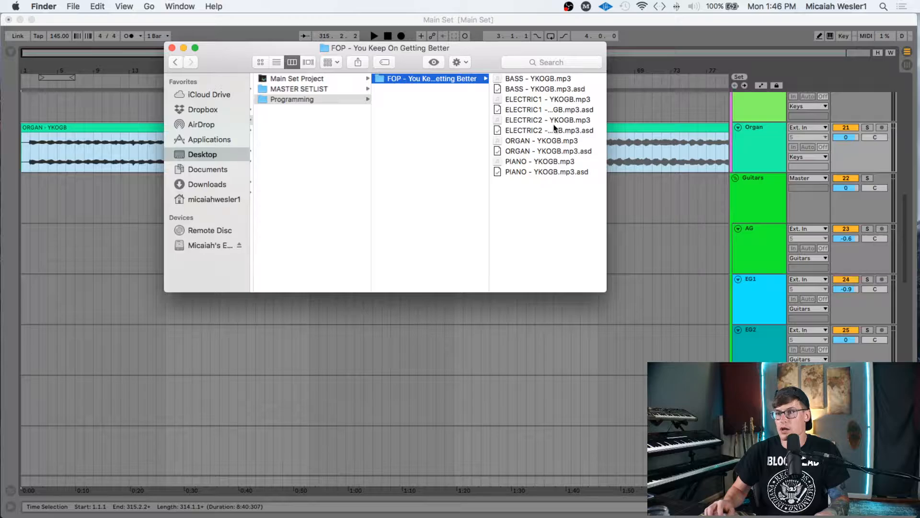
pyautogui.moveTo(539, 100); pyautogui.dragTo(20, 289)
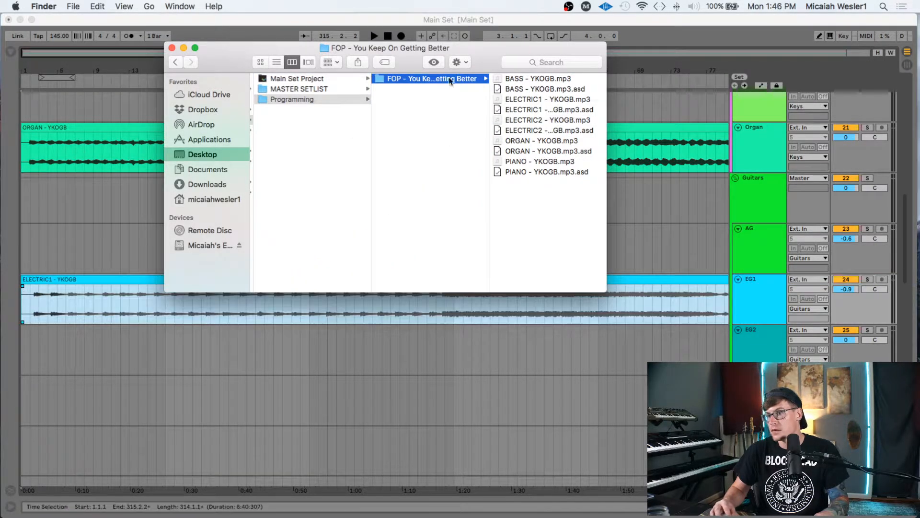
pyautogui.moveTo(527, 120); pyautogui.dragTo(22, 338)
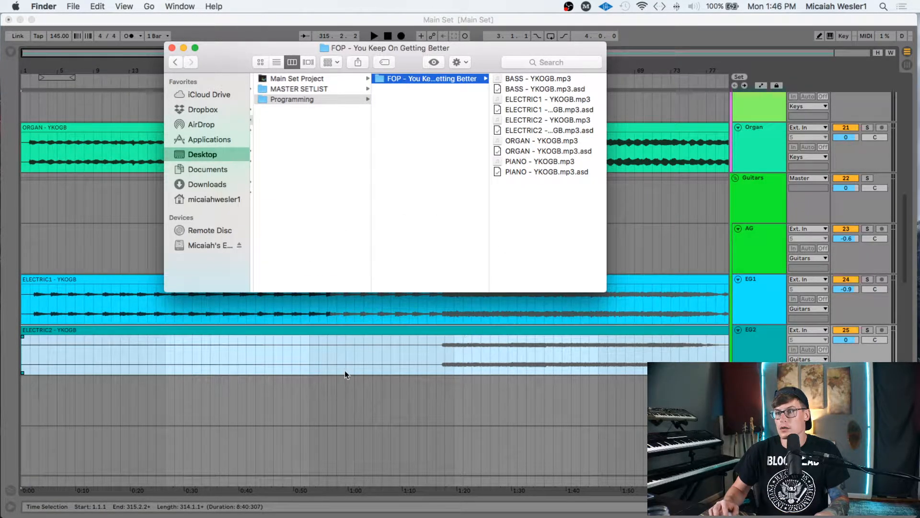
pyautogui.scroll(-5, 571, 355)
pyautogui.scroll(-3, 571, 355)
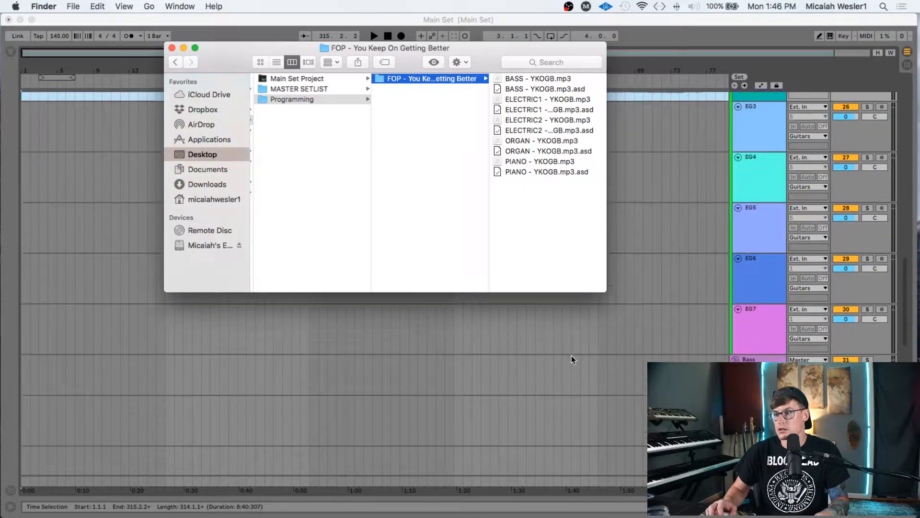
pyautogui.moveTo(534, 75)
pyautogui.mouseDown()
pyautogui.moveTo(307, 303)
pyautogui.moveTo(144, 349)
pyautogui.moveTo(23, 349)
pyautogui.mouseUp()
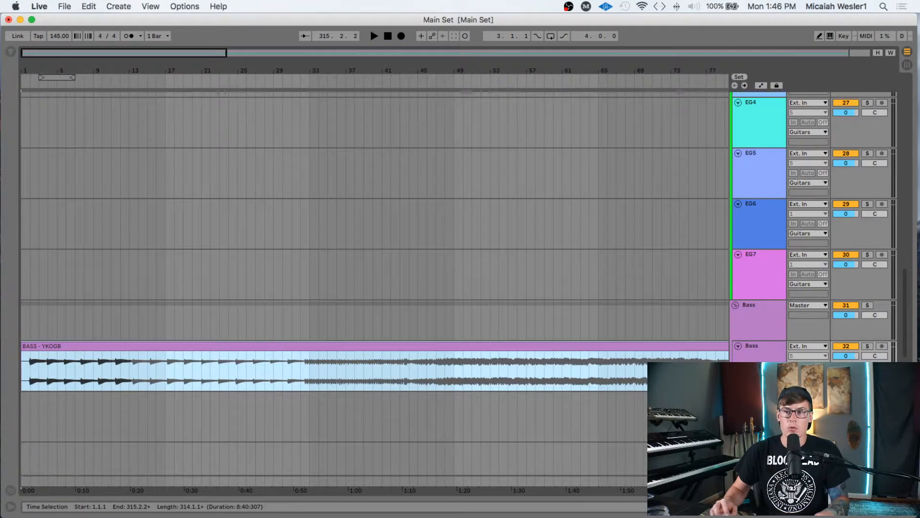
# - Return to Live's arrangement, expand the Loops group to check Drums and Perc, then refold it
pyautogui.hotkey('ctrl', 'Up')
pyautogui.click(169, 169)
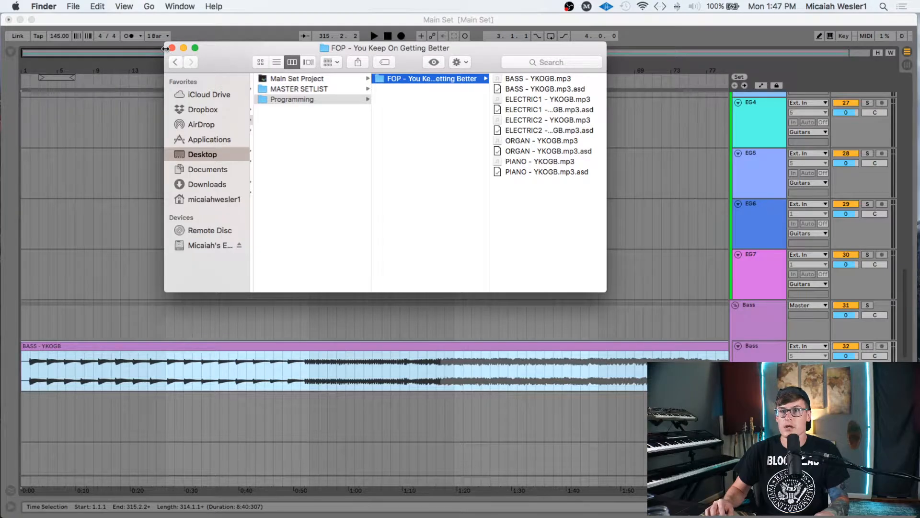
pyautogui.click(209, 27)
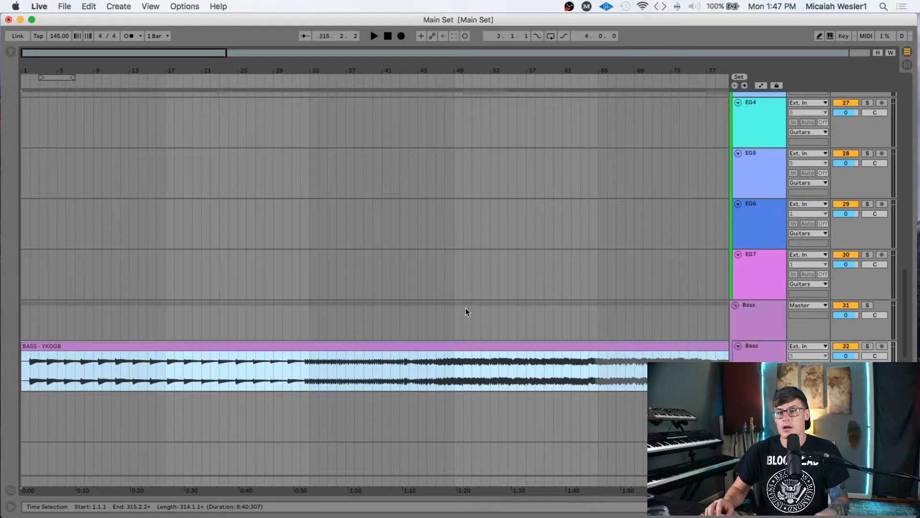
pyautogui.scroll(6, 433, 362)
pyautogui.scroll(15, 434, 361)
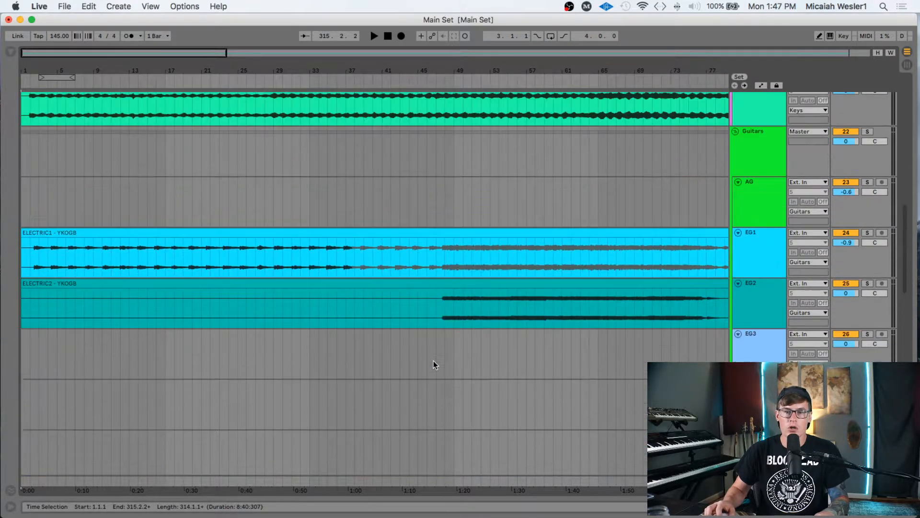
pyautogui.scroll(5, 433, 360)
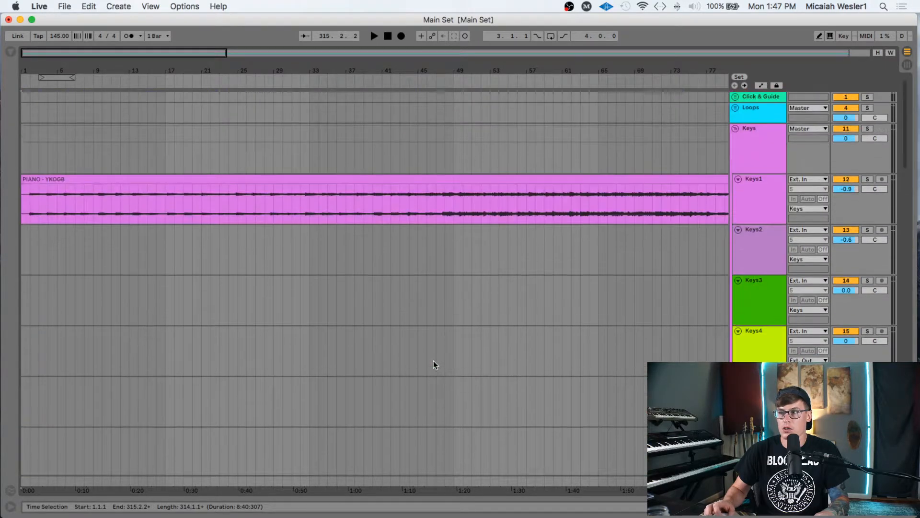
pyautogui.click(749, 108)
pyautogui.click(735, 108)
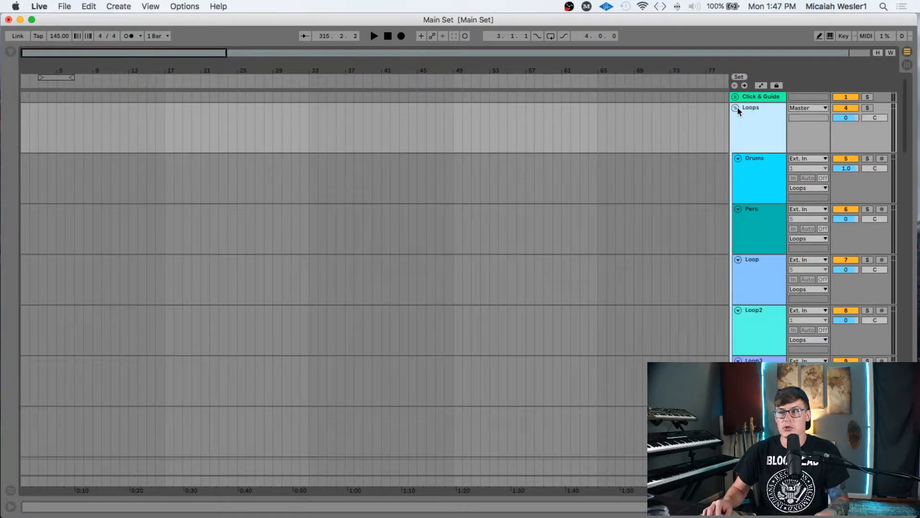
pyautogui.click(744, 169)
pyautogui.click(756, 218)
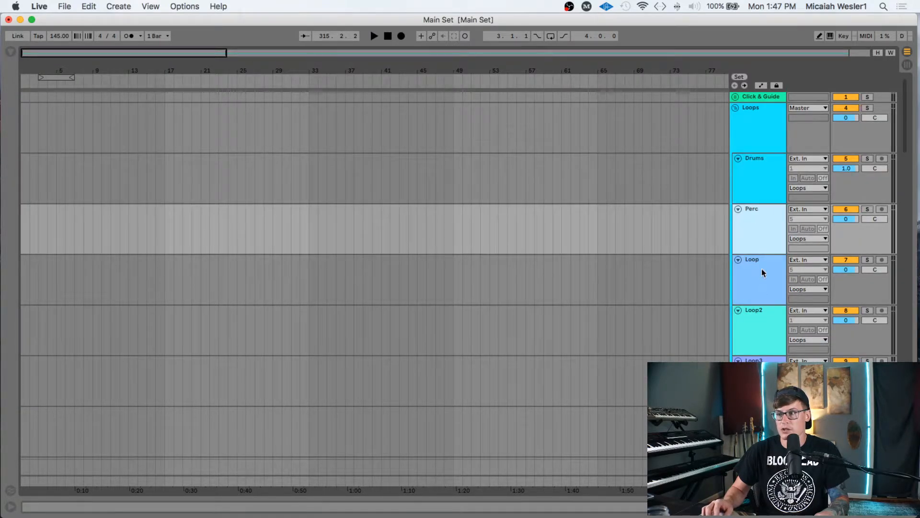
pyautogui.click(735, 108)
# - Fold the Keys, Guitars, Bass and Vox groups
pyautogui.click(743, 143)
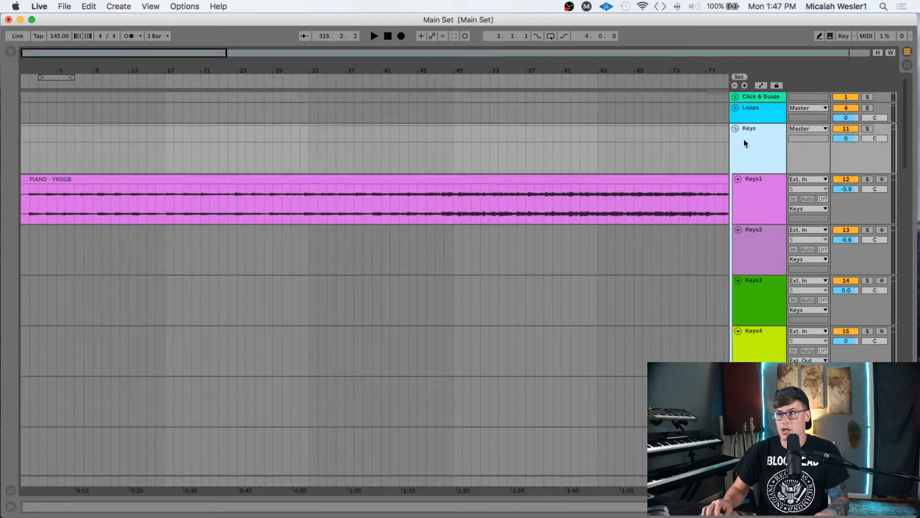
pyautogui.scroll(-10, 631, 308)
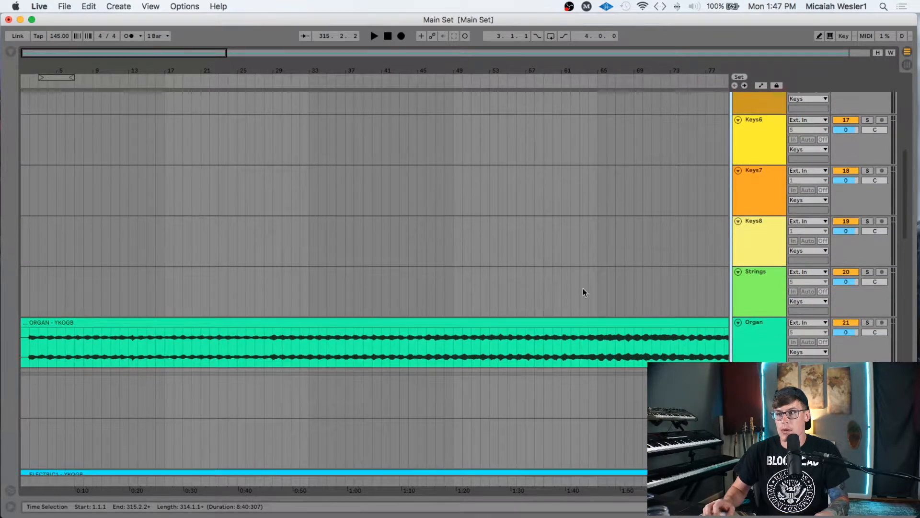
pyautogui.scroll(-10, 540, 283)
pyautogui.scroll(-2, 541, 283)
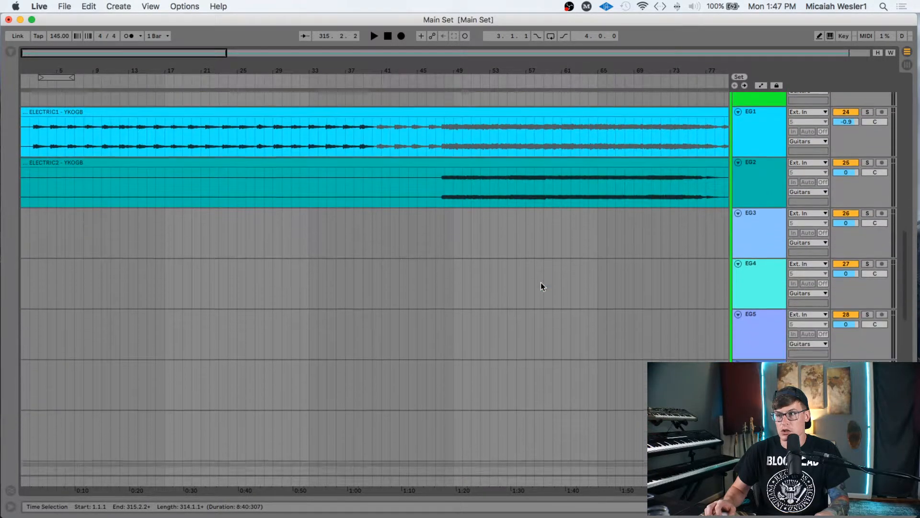
pyautogui.scroll(4, 537, 278)
pyautogui.scroll(-6, 354, 269)
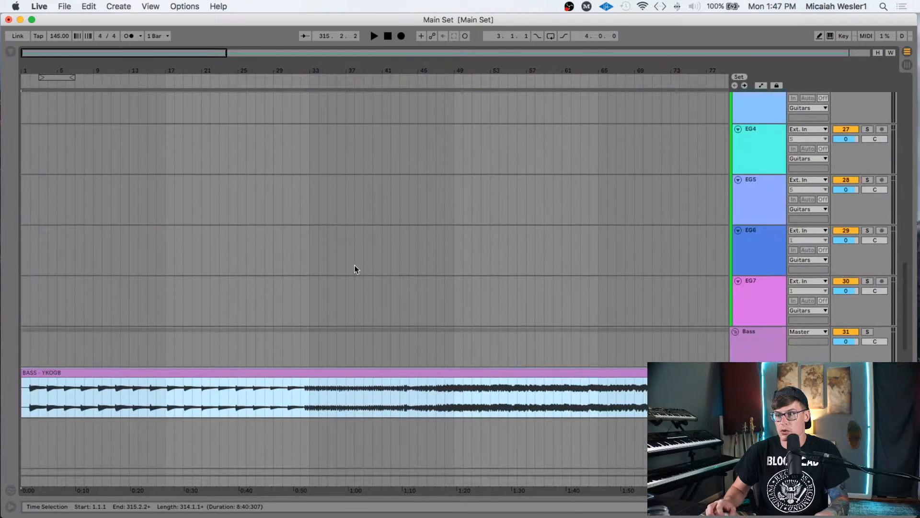
pyautogui.scroll(-3, 355, 266)
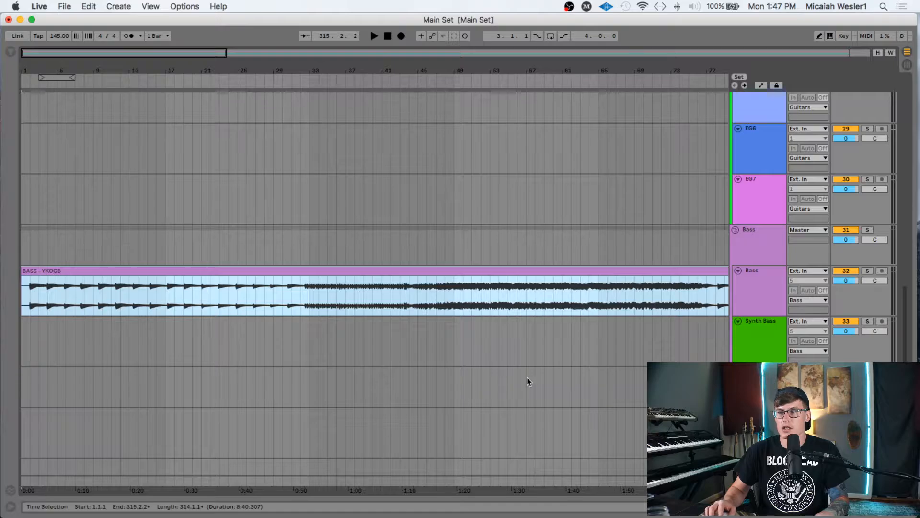
pyautogui.scroll(-4, 527, 378)
pyautogui.scroll(15, 740, 357)
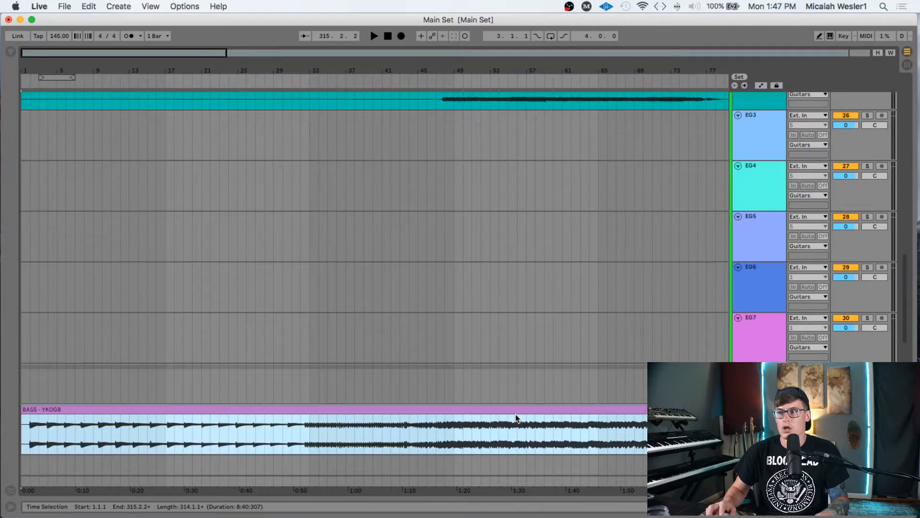
pyautogui.click(735, 130)
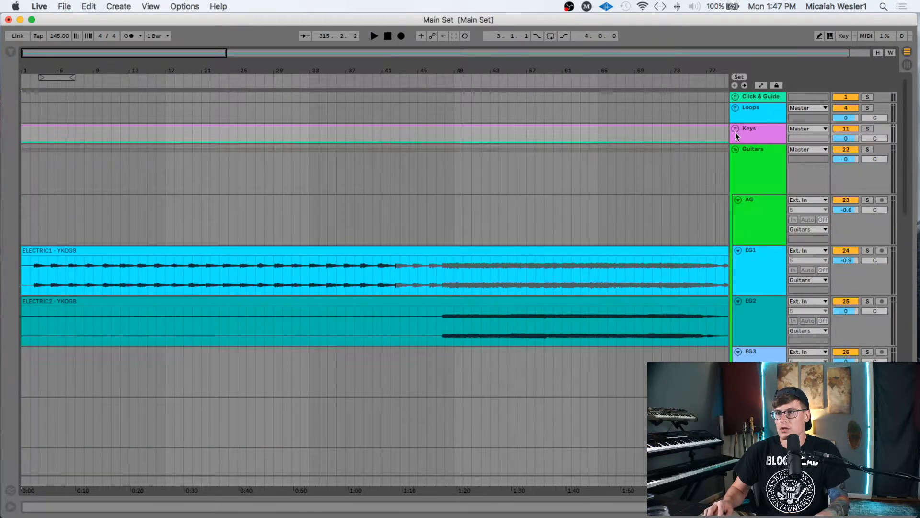
pyautogui.click(735, 149)
pyautogui.click(735, 170)
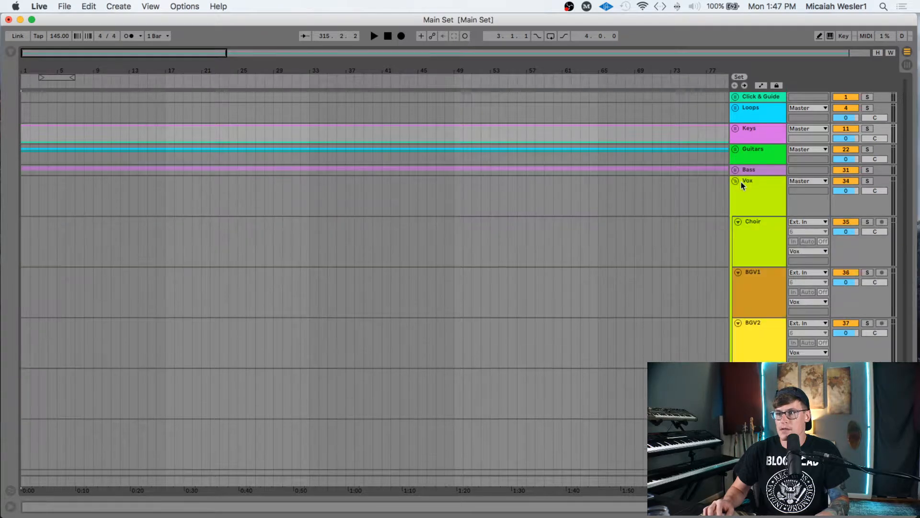
pyautogui.click(735, 181)
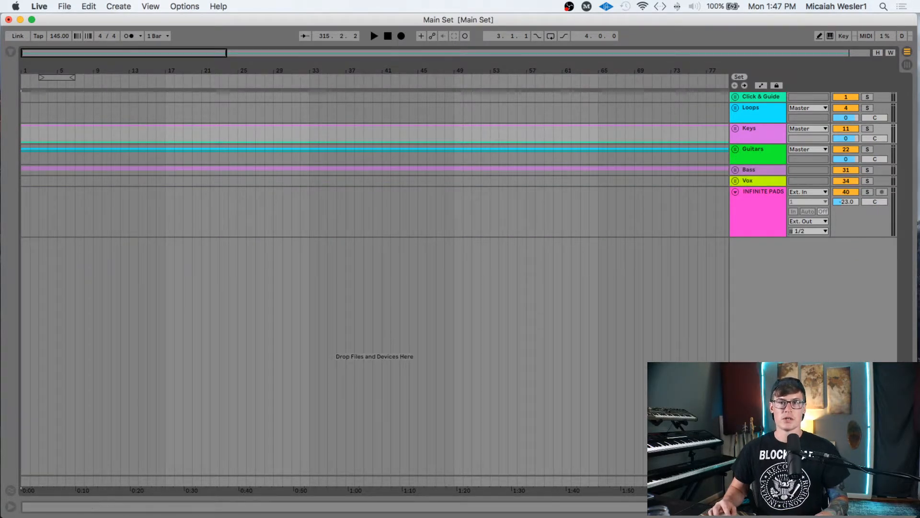
# - Set the arrangement start position to 1.1.1
pyautogui.click(22, 127)
pyautogui.press('Right')
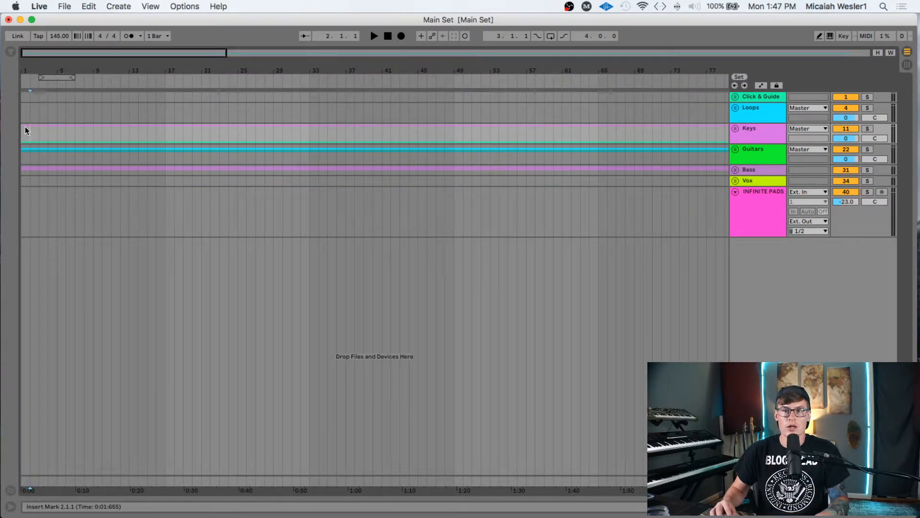
pyautogui.click(20, 98)
pyautogui.hscroll(1, 21, 97)
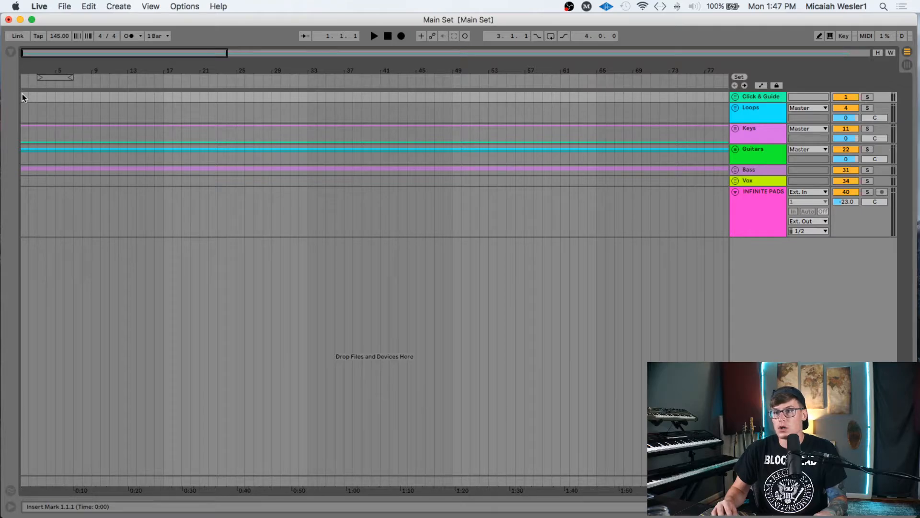
# - Play from the song start and bar 3, stop, and switch to Session View
pyautogui.press('space')
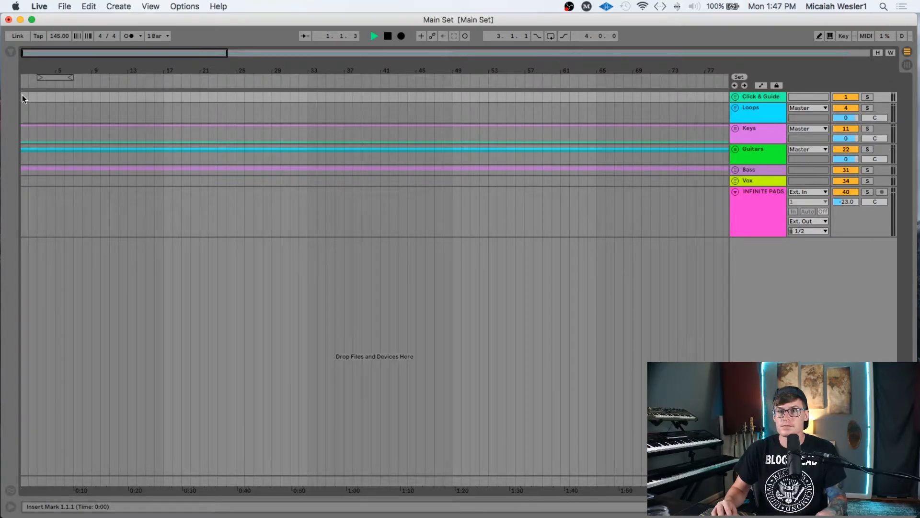
pyautogui.click(36, 96)
pyautogui.press('space')
pyautogui.press('space')
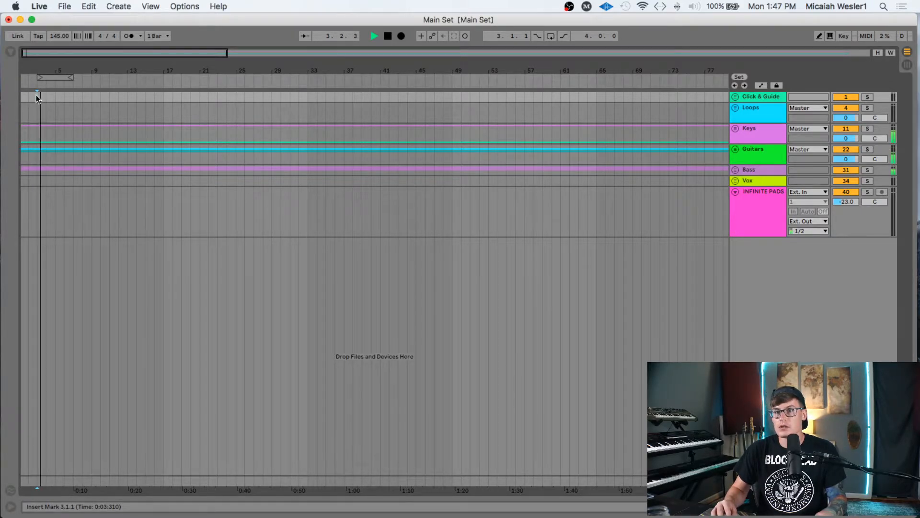
pyautogui.press('space')
pyautogui.click(22, 97)
pyautogui.press('space')
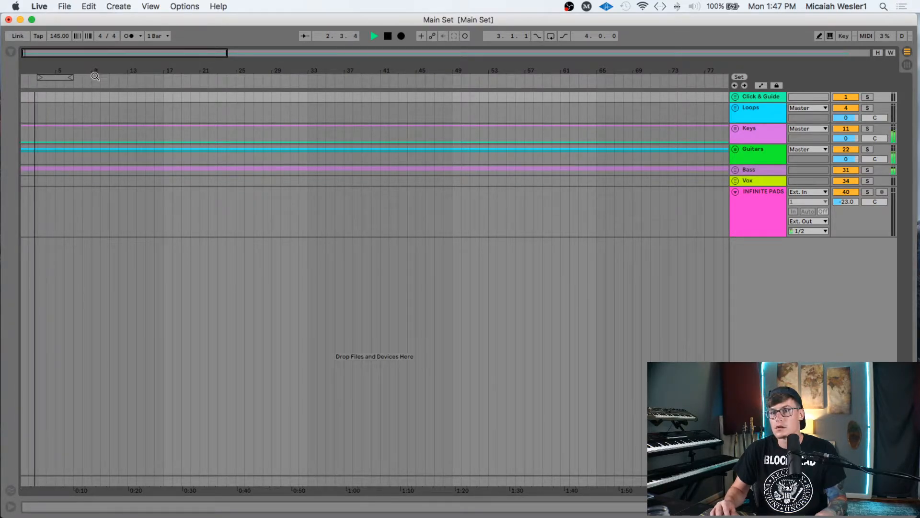
pyautogui.press('space')
pyautogui.press('Tab')
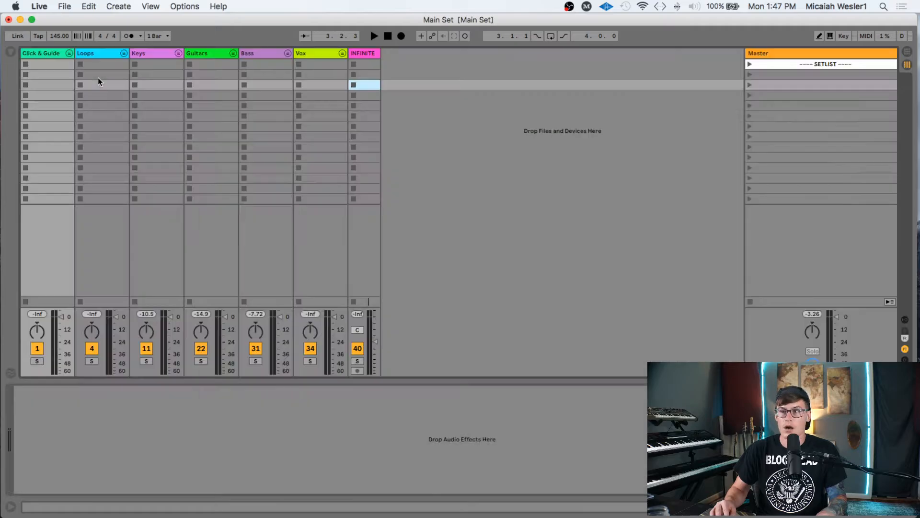
# - Select the Master scene slot under SETLIST, then bring Finder forward on MASTER SETLIST
pyautogui.click(799, 88)
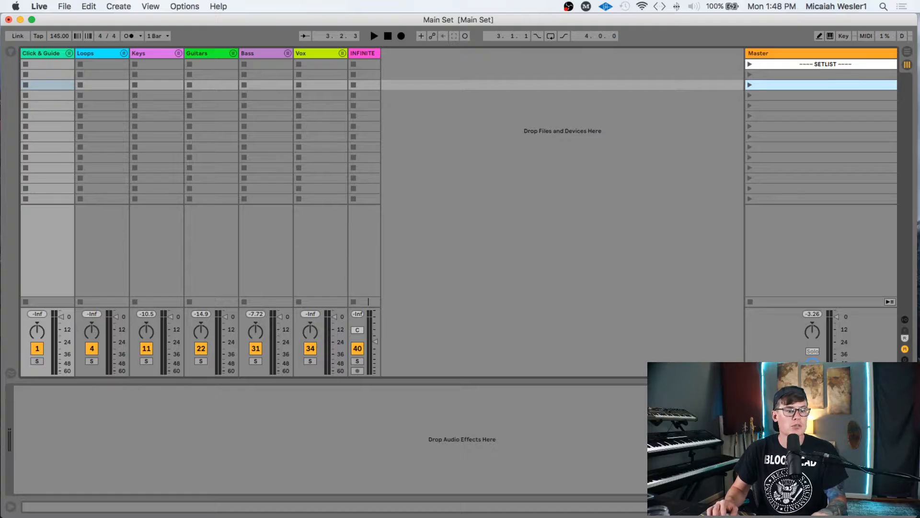
pyautogui.hotkey('ctrl', 'Up')
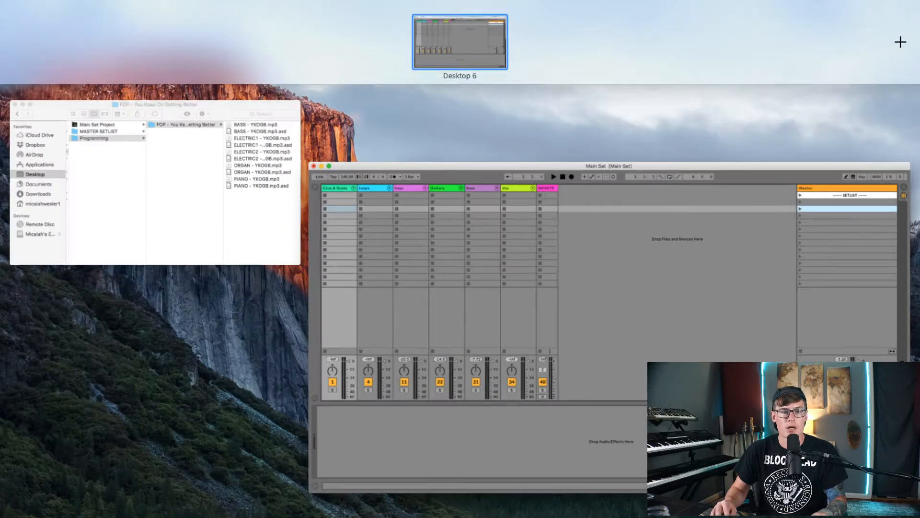
pyautogui.click(199, 144)
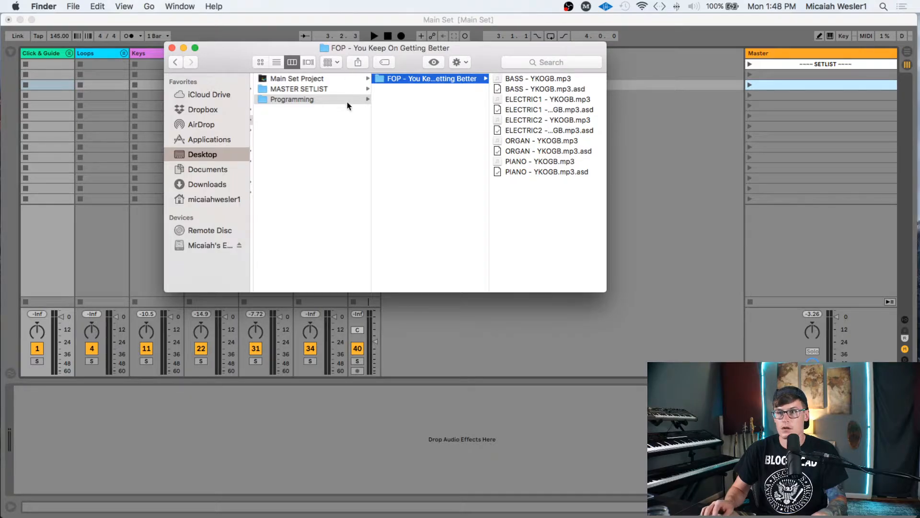
pyautogui.press('Left')
pyautogui.press('Up')
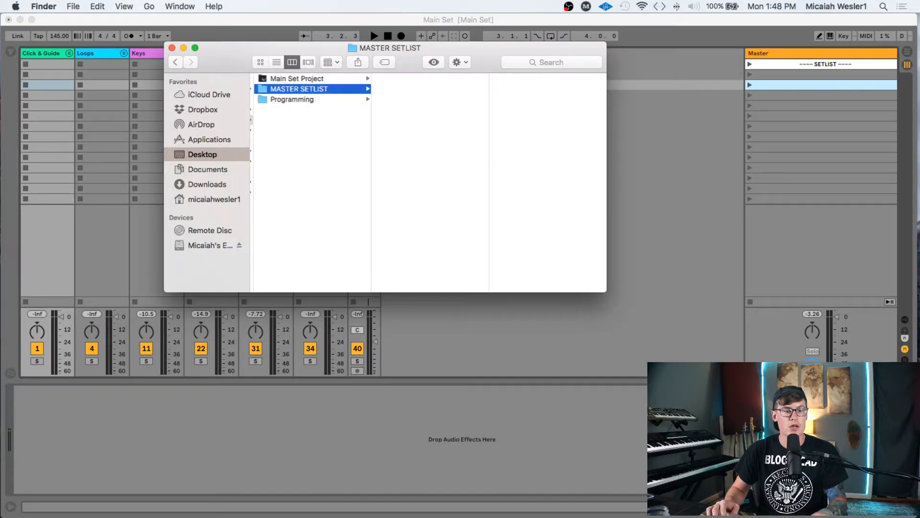
# - File 'You Keep on Getting Better.als' in MASTER SETLIST, drop it onto the Master scene, and list missing media
pyautogui.moveTo(27, 287); pyautogui.dragTo(402, 166)
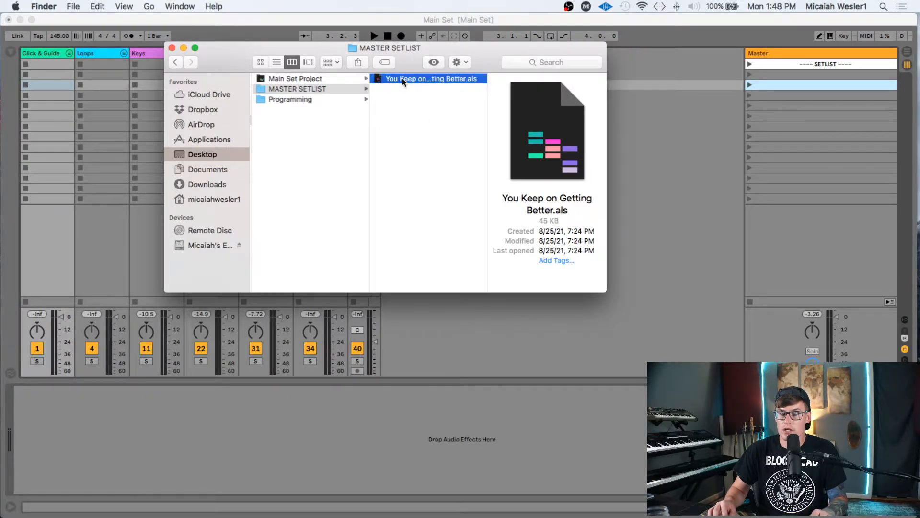
pyautogui.click(402, 79)
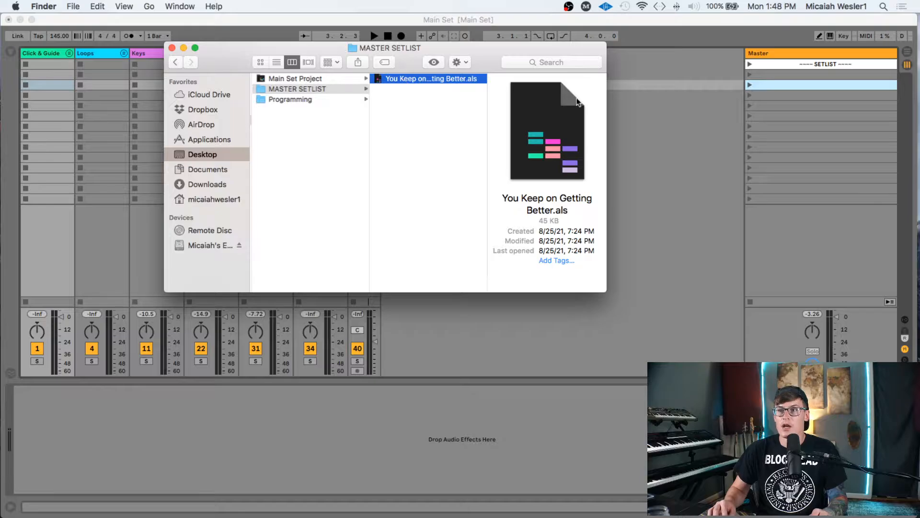
pyautogui.click(454, 147)
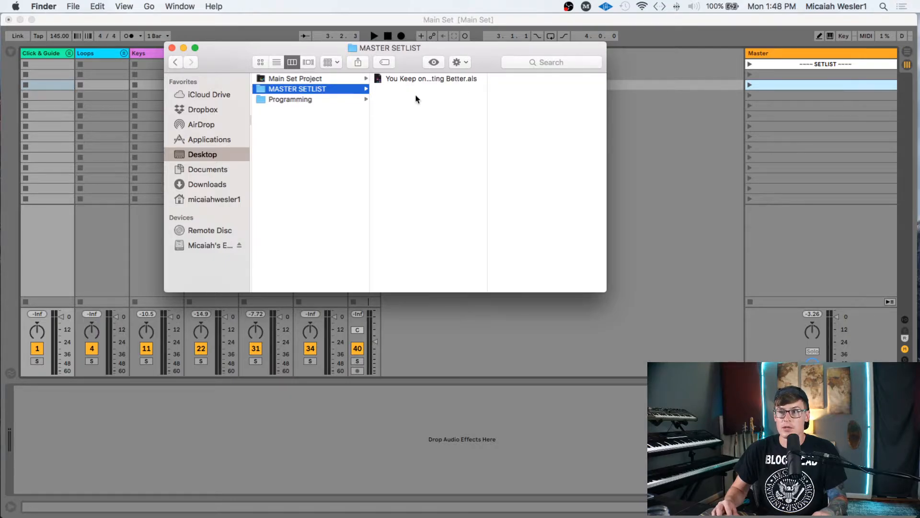
pyautogui.moveTo(411, 78); pyautogui.dragTo(803, 84)
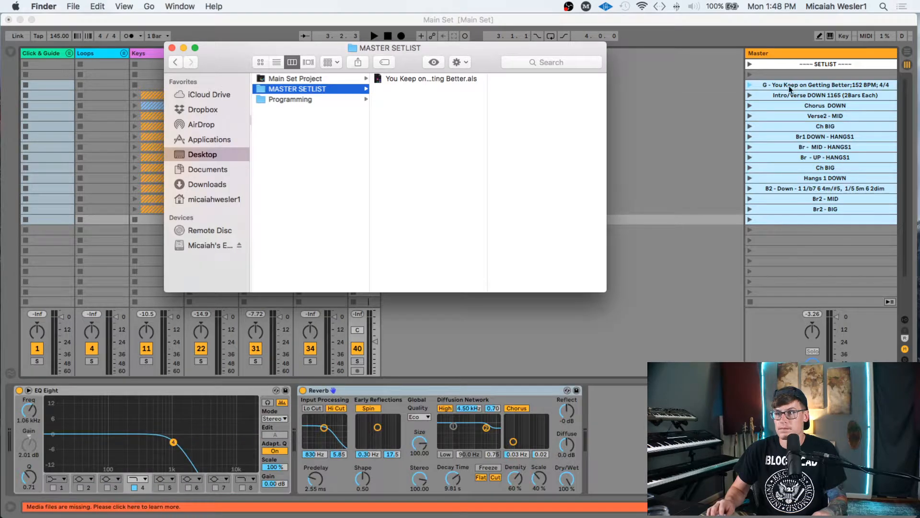
pyautogui.click(128, 508)
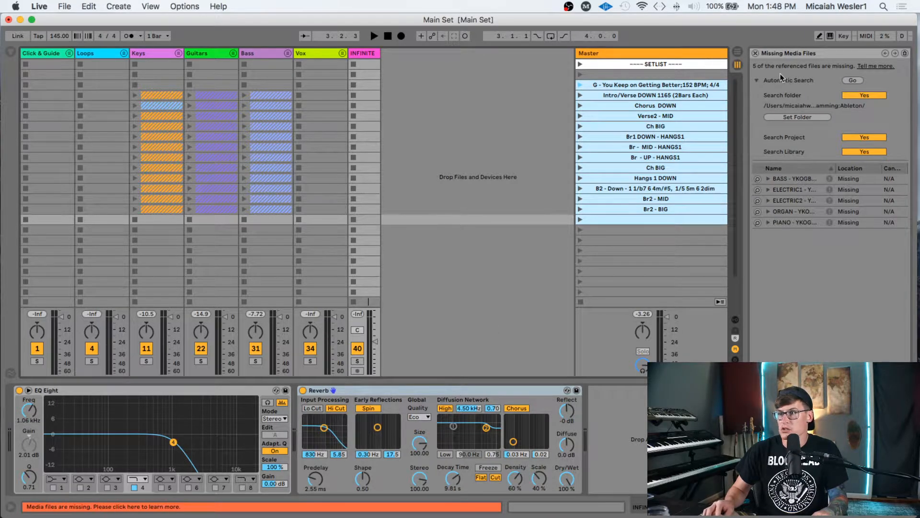
# - Relink the five missing YKOGB stems by searching the song's stem folder in Programming
pyautogui.click(801, 118)
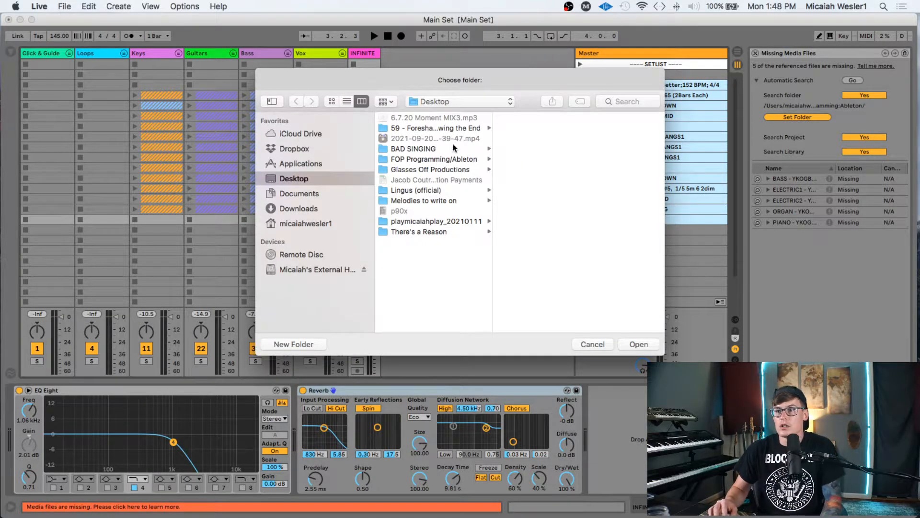
pyautogui.click(446, 158)
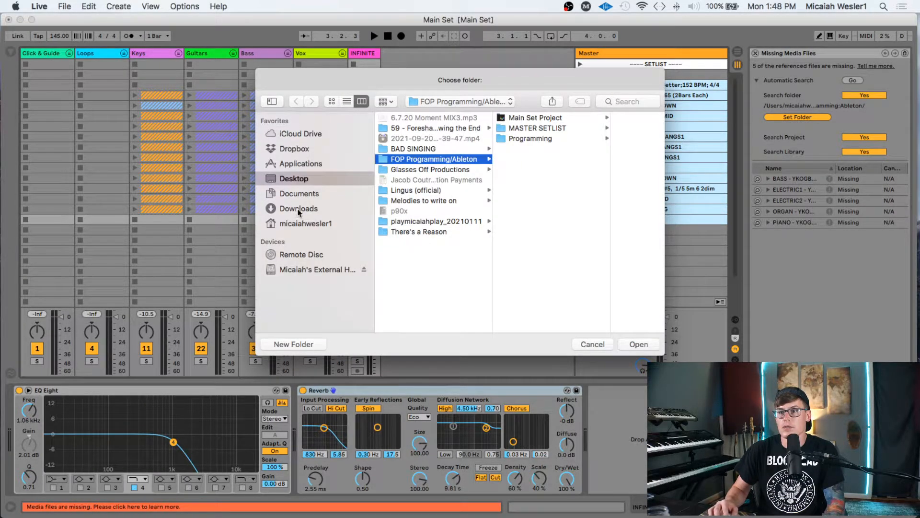
pyautogui.click(548, 138)
pyautogui.click(632, 120)
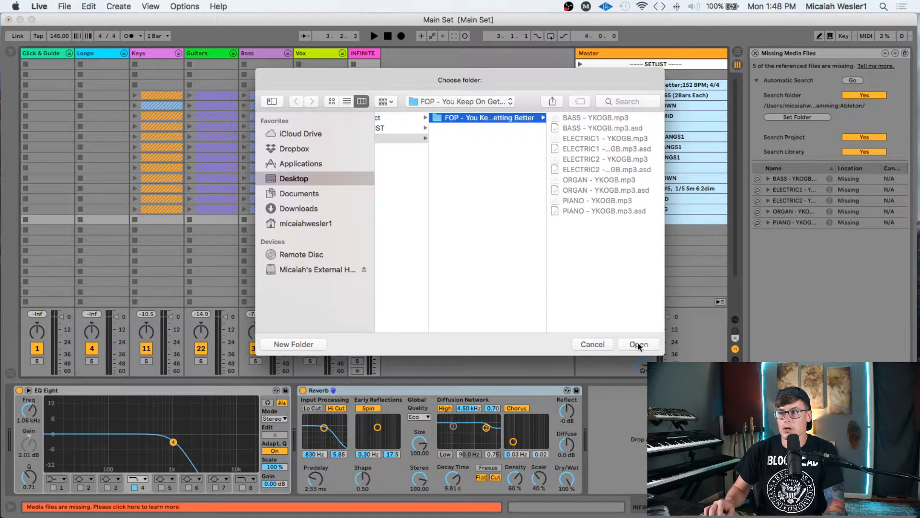
pyautogui.click(638, 344)
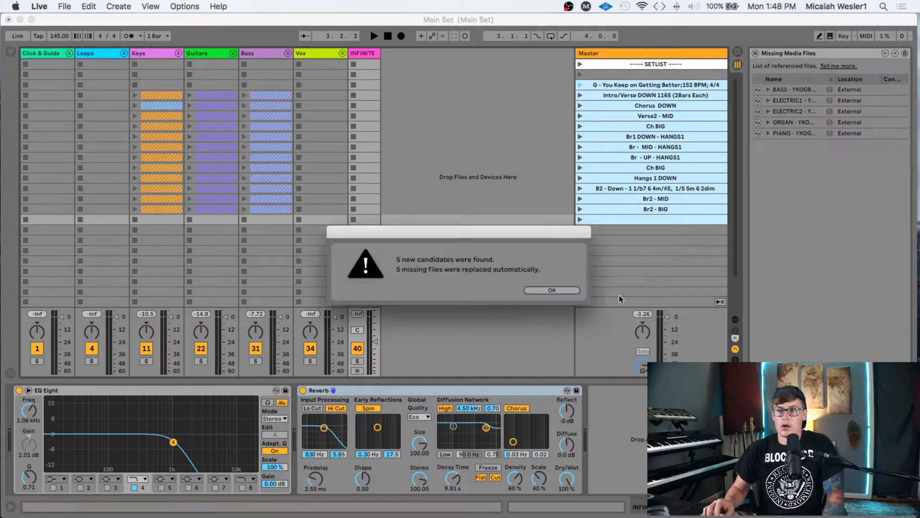
pyautogui.click(546, 290)
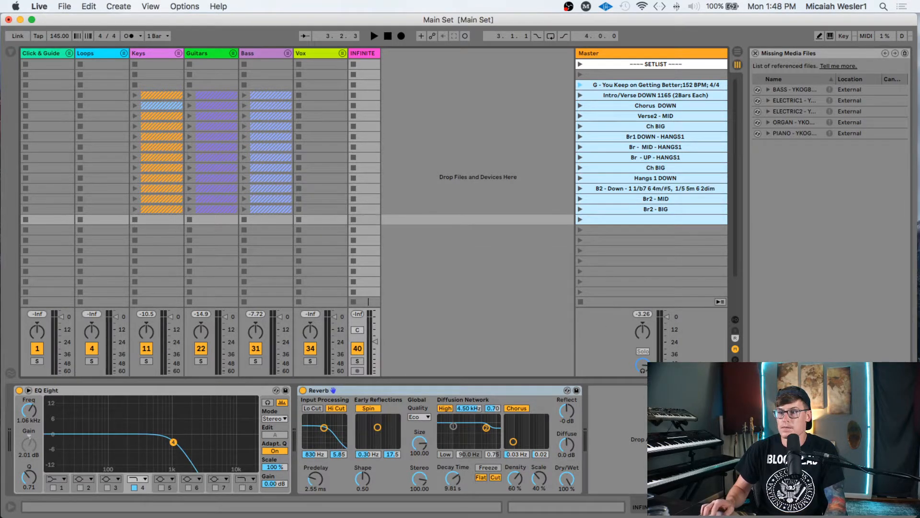
# - Save the Main Set and close the File Management panel
pyautogui.click(815, 481)
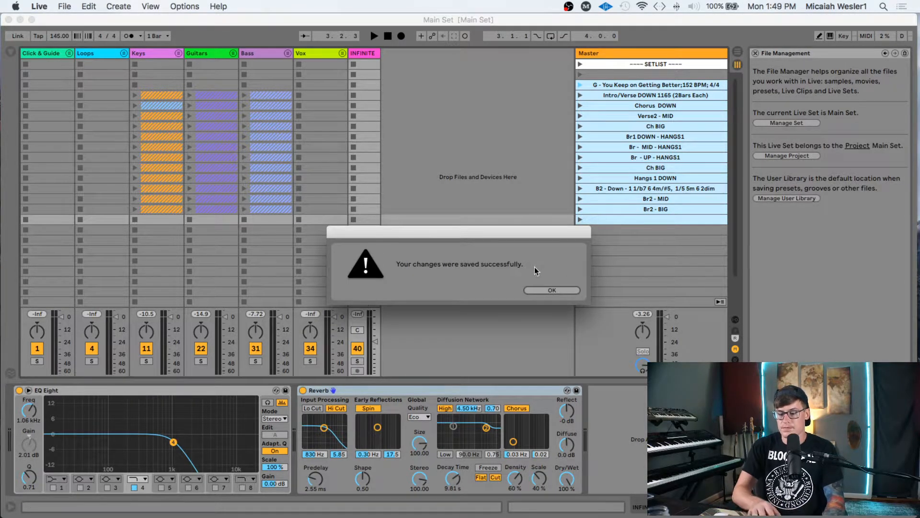
pyautogui.press('Return')
pyautogui.click(756, 53)
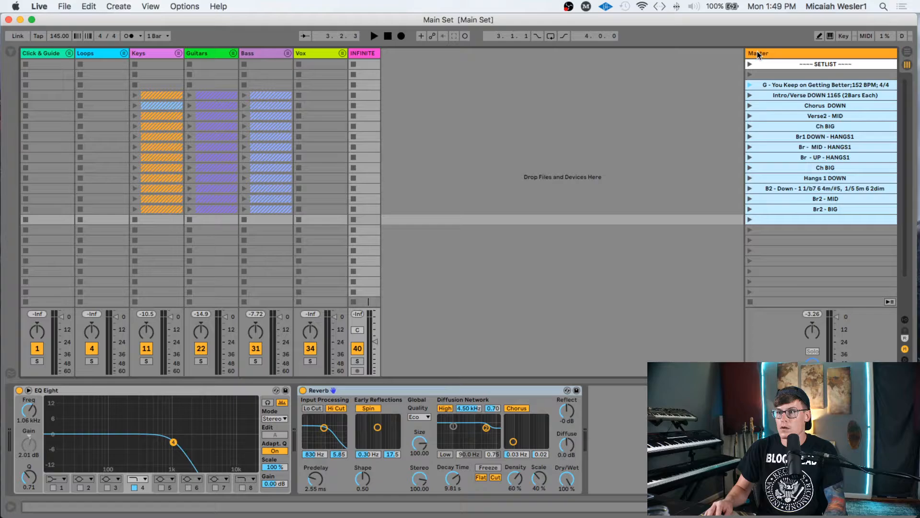
# - Launch the title scene at 152 BPM with the metronome on, auditioning Intro/Verse and Chorus DOWN, then stop
pyautogui.click(788, 84)
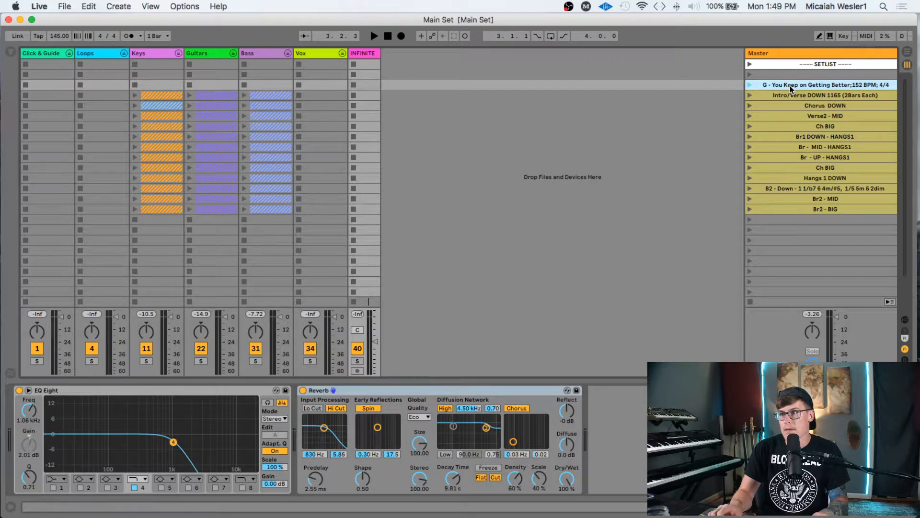
pyautogui.press('Return')
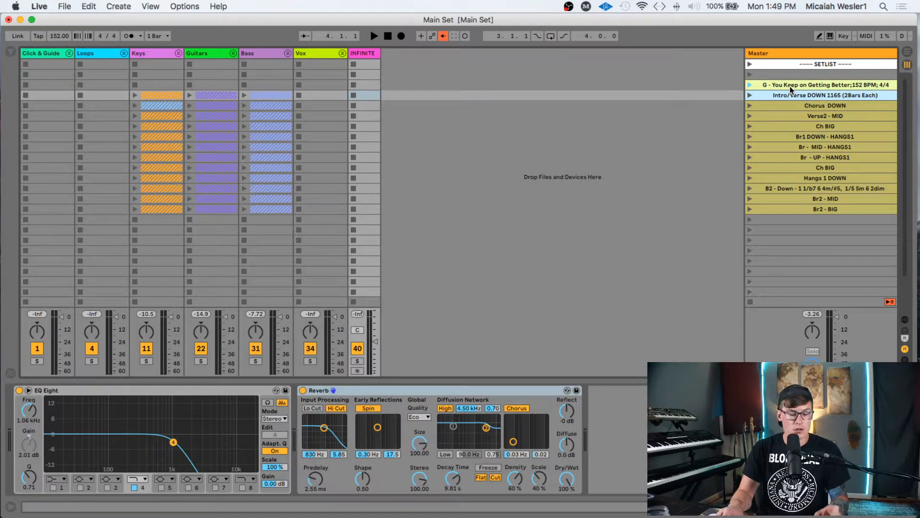
pyautogui.click(128, 36)
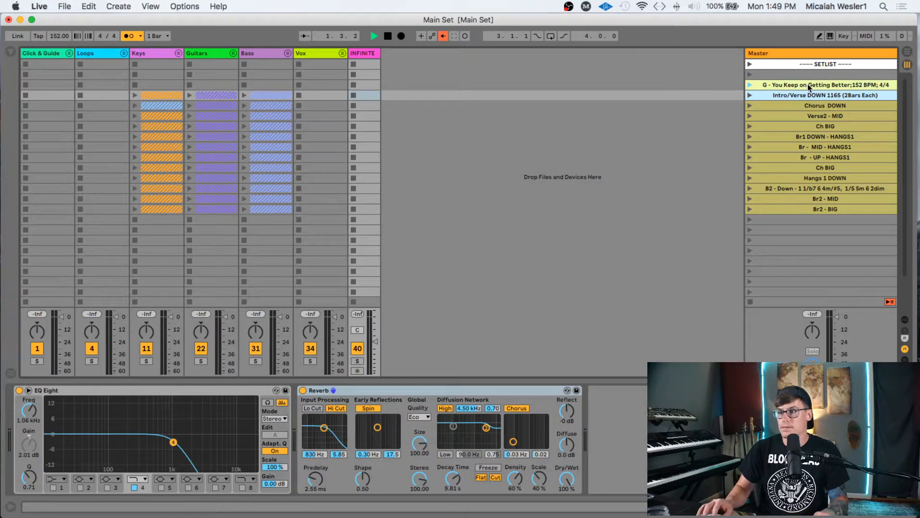
pyautogui.press('Return')
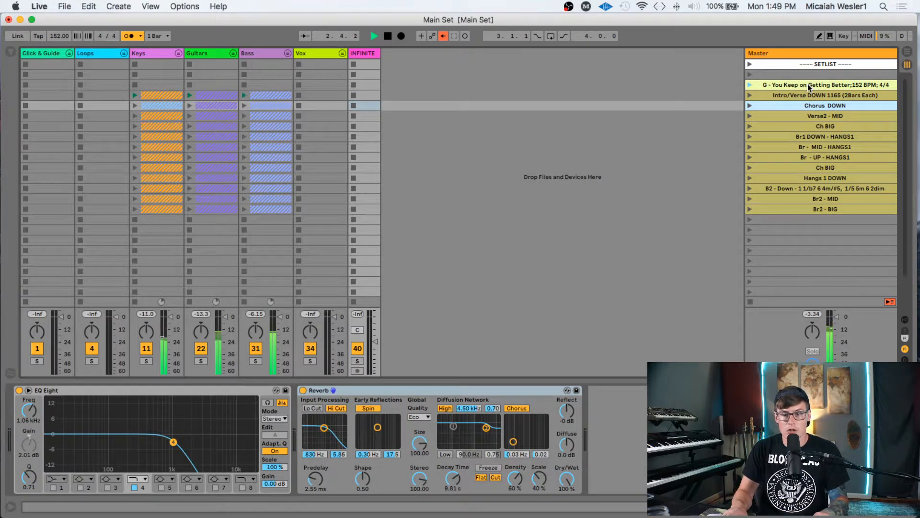
pyautogui.press('Return')
pyautogui.press('space')
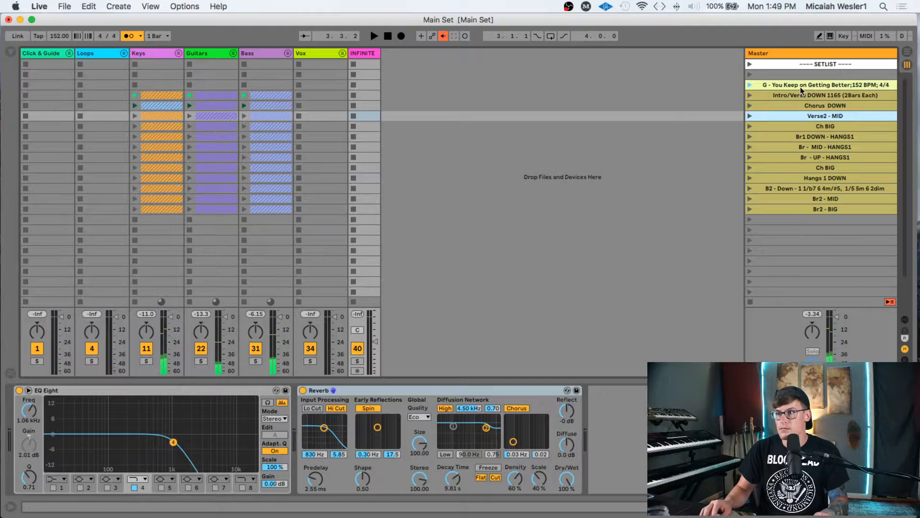
pyautogui.press('Up')
# - Select every song scene through Br2 - BIG and bring the MASTER SETLIST Finder window forward
pyautogui.click(795, 209)
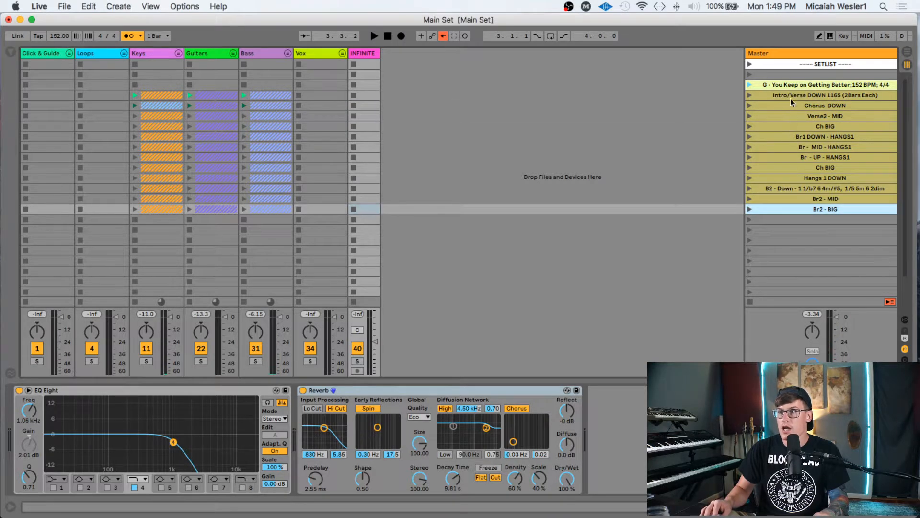
pyautogui.keyDown('shift'); pyautogui.click(799, 85); pyautogui.keyUp('shift')
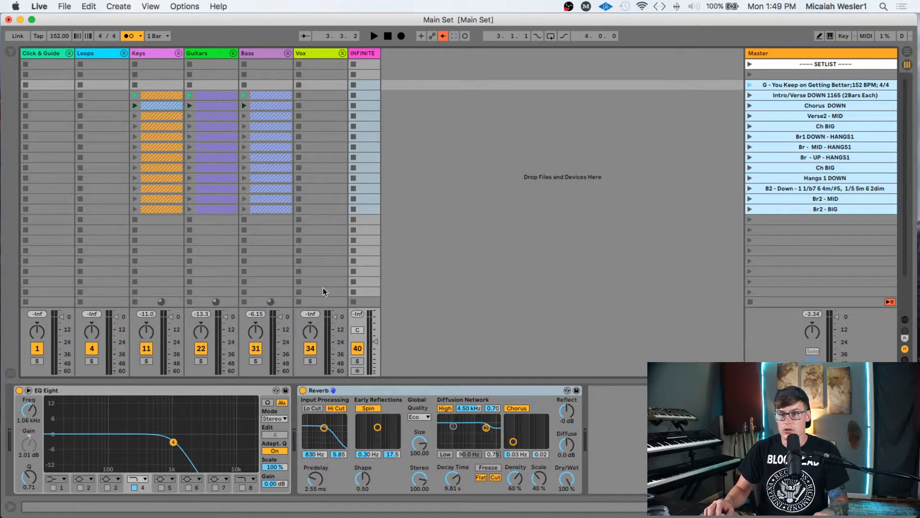
pyautogui.hotkey('ctrl', 'Up')
pyautogui.click(195, 172)
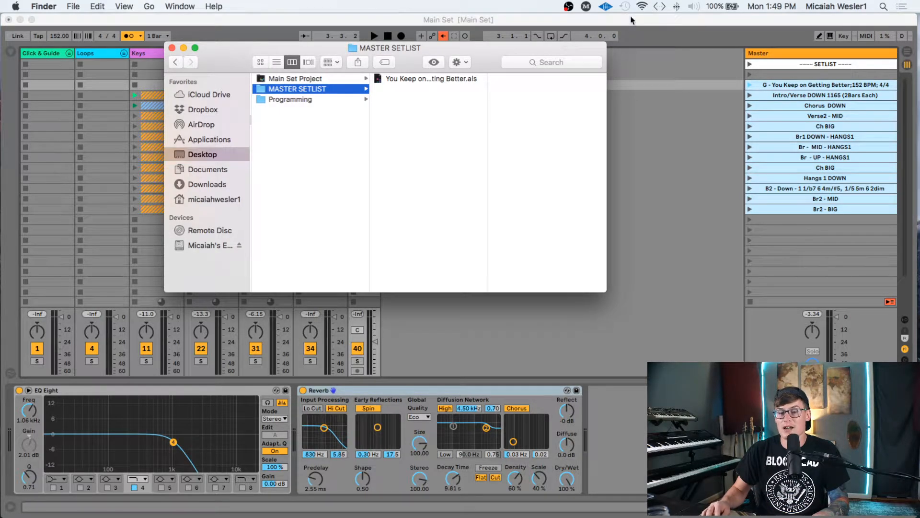
# - Back in the Live set, select all 13 song scenes from the title to Br2 - BIG and delete them
pyautogui.click(787, 74)
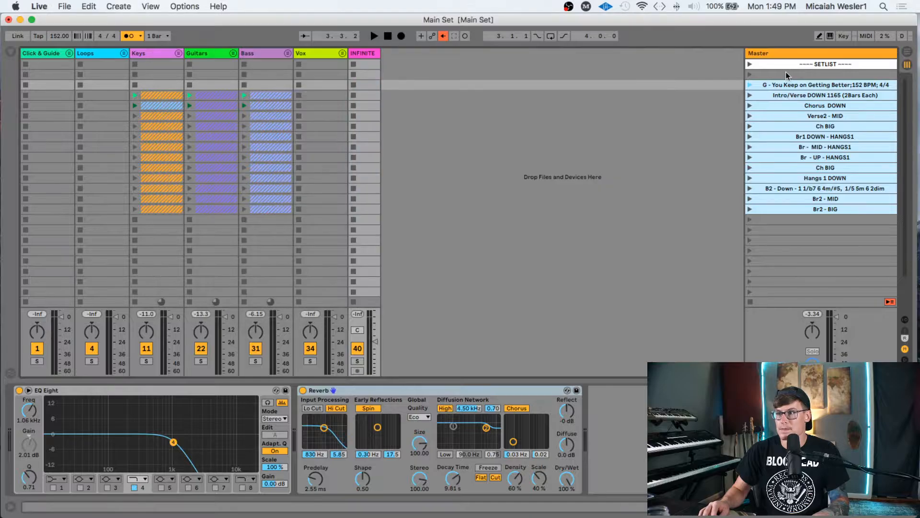
pyautogui.click(799, 86)
pyautogui.scroll(-3, 805, 226)
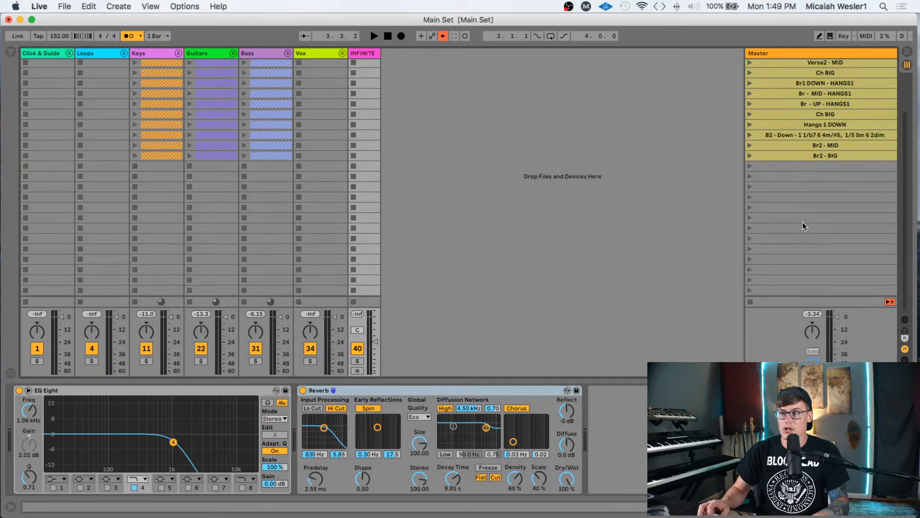
pyautogui.scroll(3, 804, 226)
pyautogui.click(815, 210)
pyautogui.keyDown('shift'); pyautogui.click(798, 87); pyautogui.keyUp('shift')
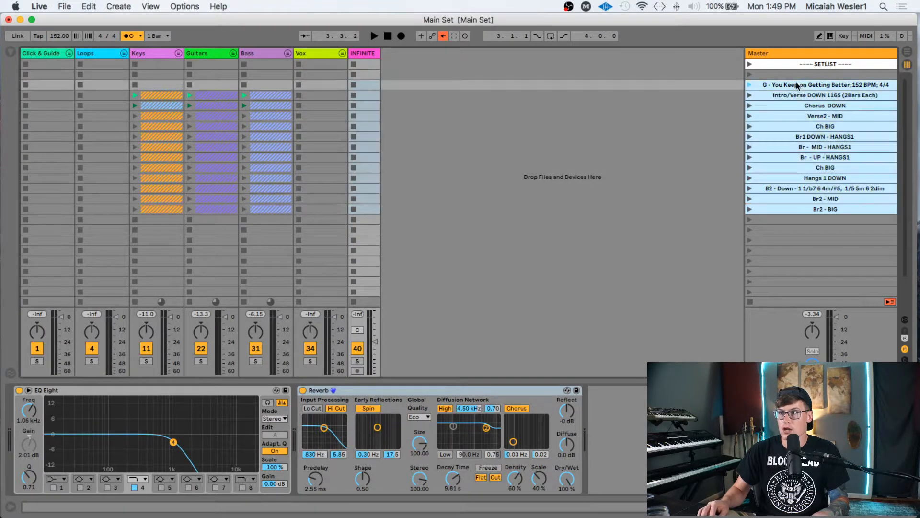
pyautogui.click(797, 85)
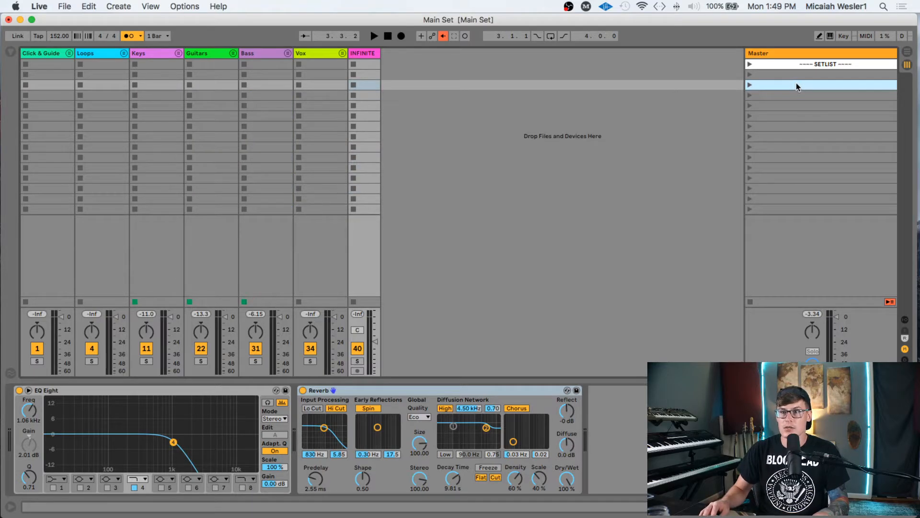
# - Re-enable Back to Arrangement in the arrangement, then select the empty scene row under SETLIST
pyautogui.press('Tab')
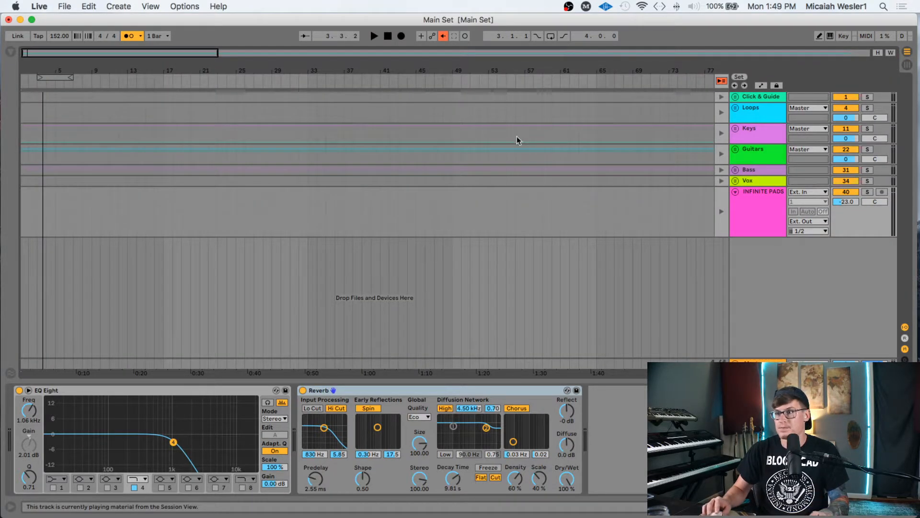
pyautogui.click(722, 83)
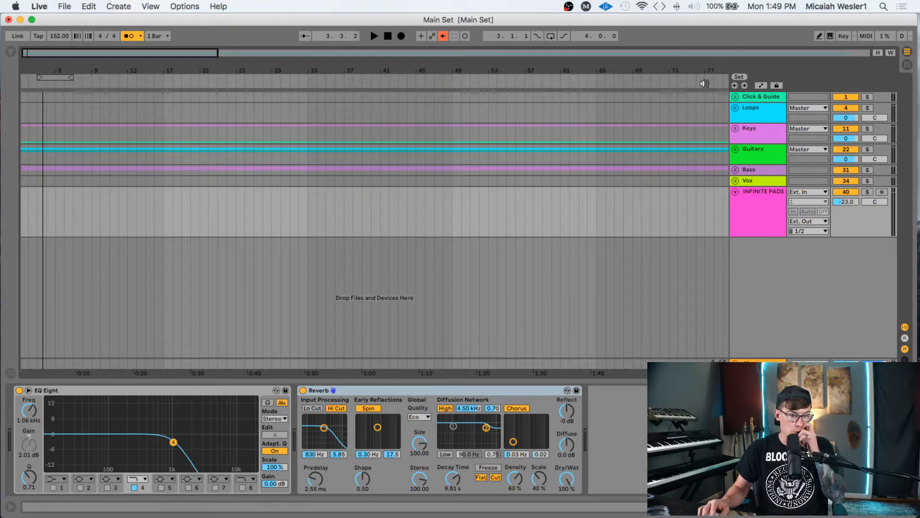
pyautogui.click(441, 37)
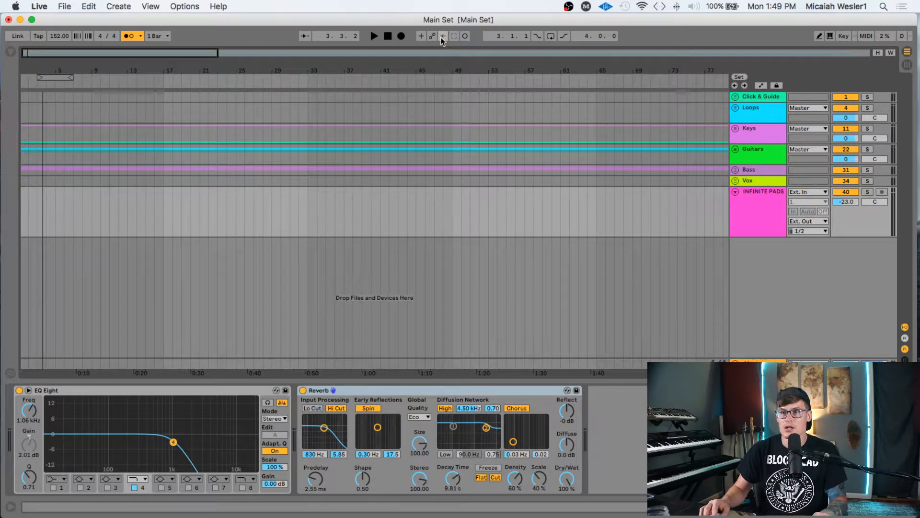
pyautogui.press('Tab')
pyautogui.click(813, 86)
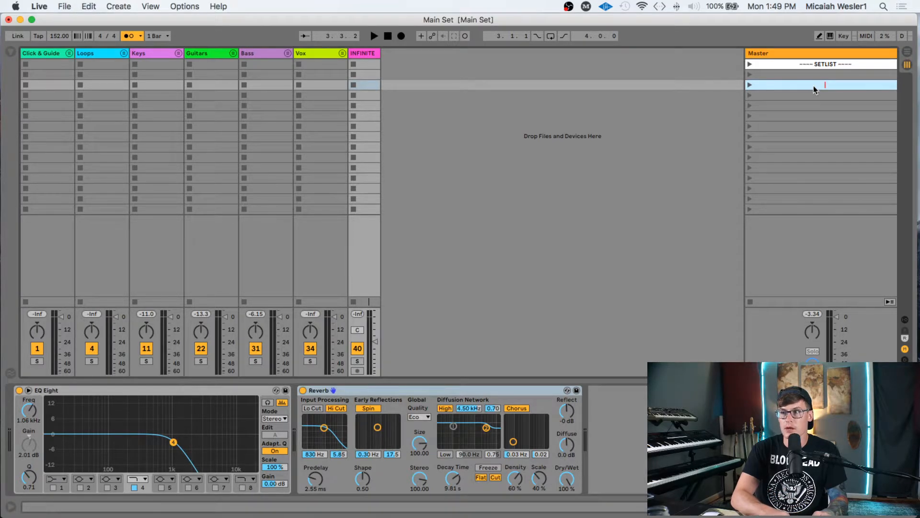
# - Name the scene 'G - You Keep on Getting Better' with a 152 BPM launch tempo and 4/4 signature
pyautogui.write('G - Yo')
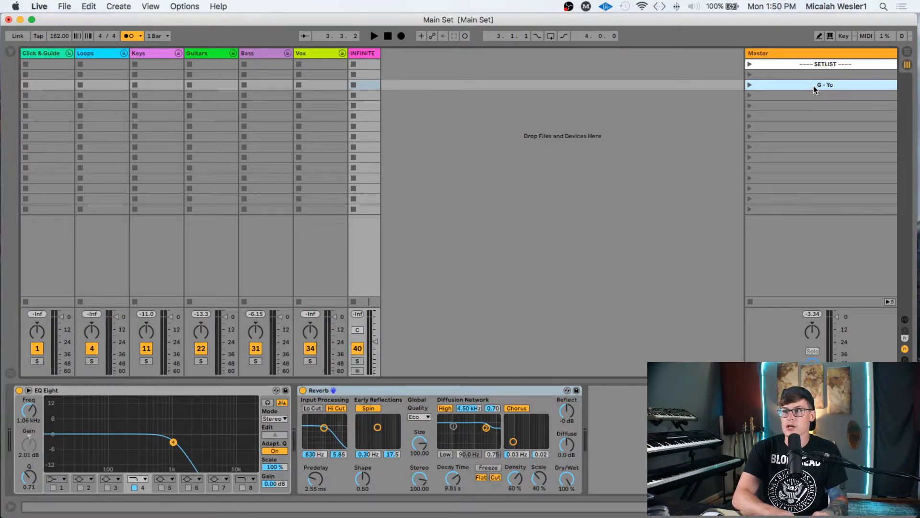
pyautogui.write('u Keep')
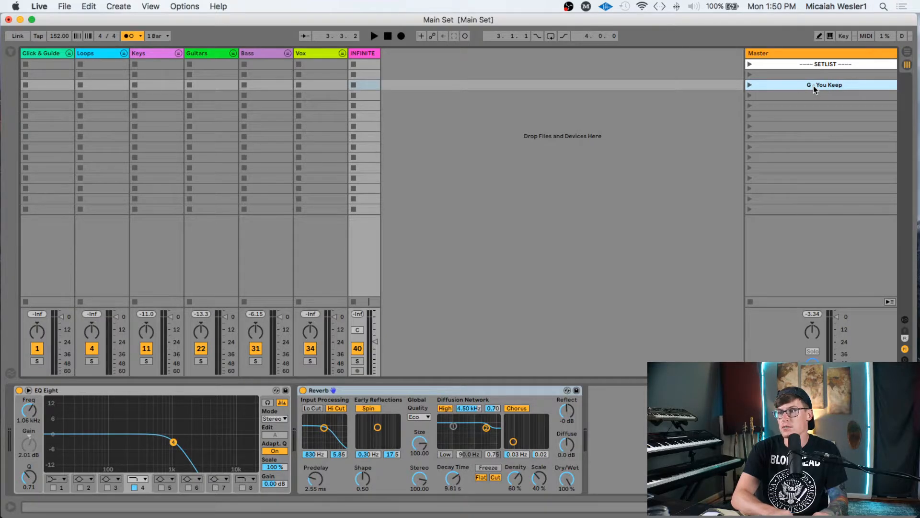
pyautogui.write(' on Getting Better')
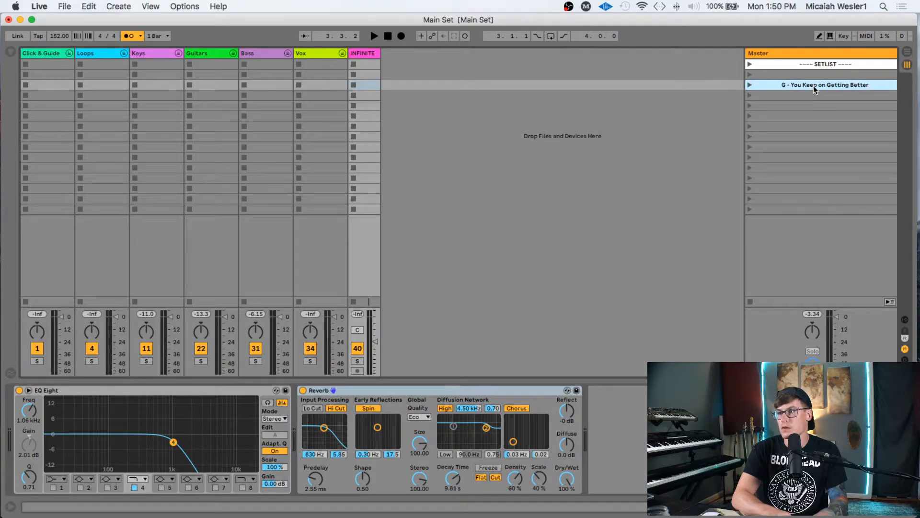
pyautogui.rightClick(813, 85)
pyautogui.click(701, 157)
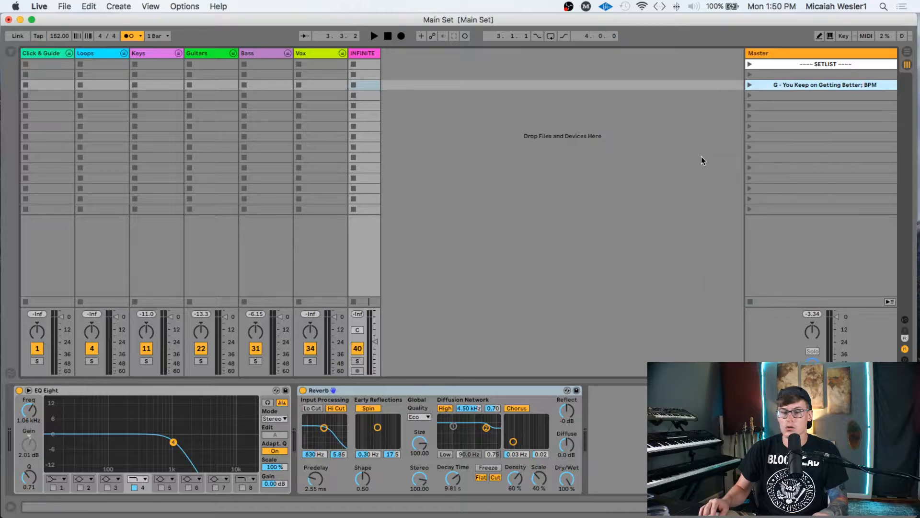
pyautogui.write('152')
pyautogui.press('Return')
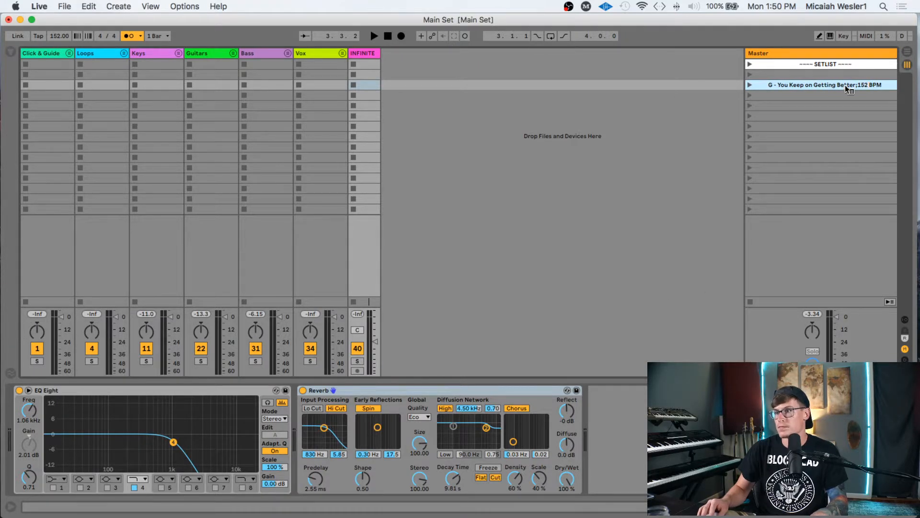
pyautogui.rightClick(844, 85)
pyautogui.click(789, 162)
pyautogui.write('4/4')
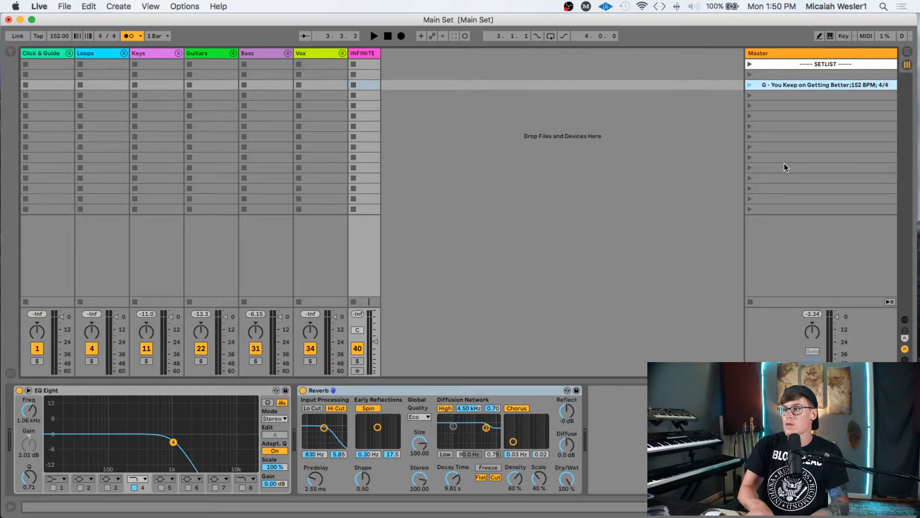
# - Give the song scene a colour and launch it to test its tempo
pyautogui.click(794, 95)
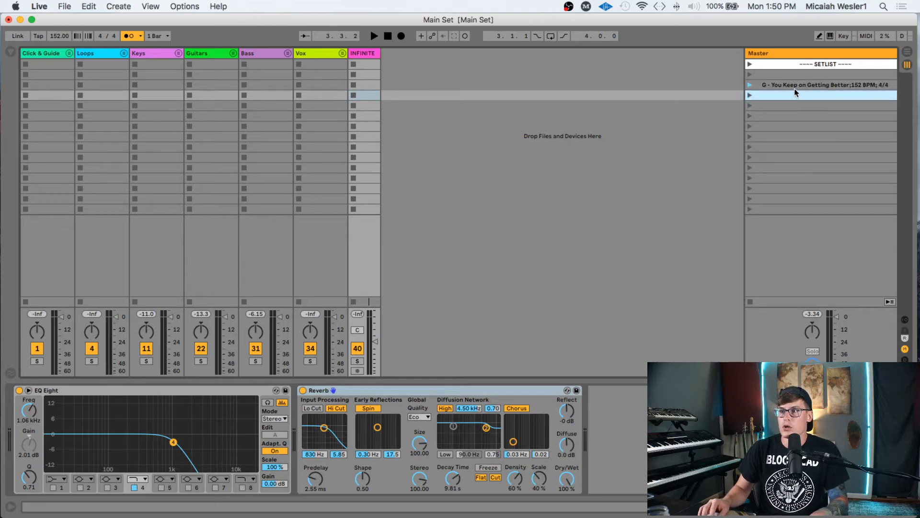
pyautogui.rightClick(799, 87)
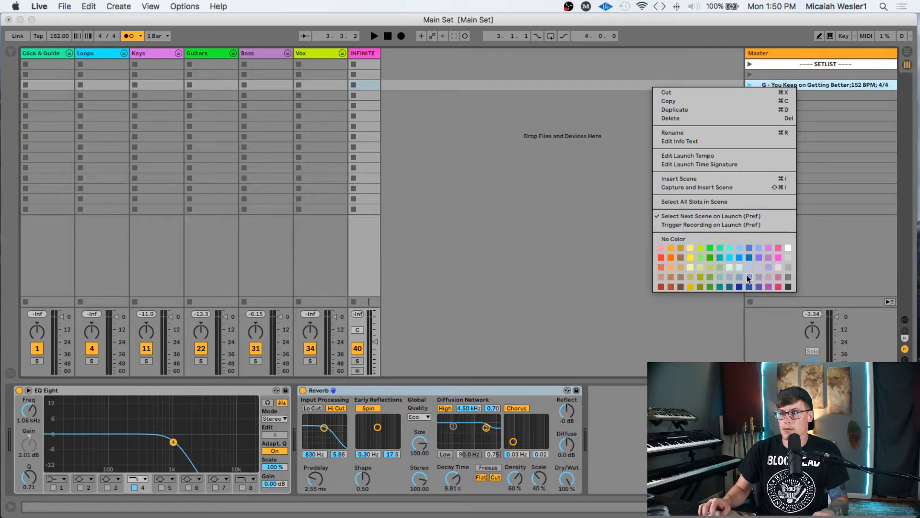
pyautogui.click(748, 277)
pyautogui.rightClick(793, 87)
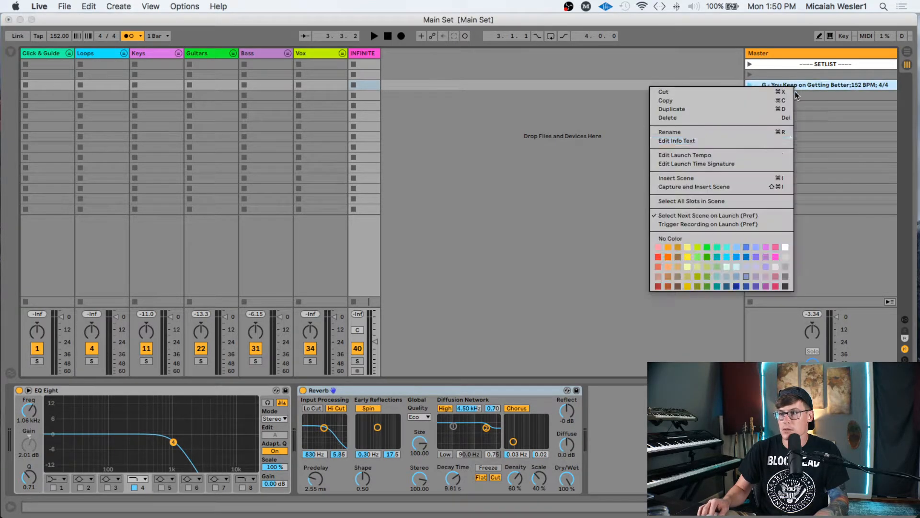
pyautogui.click(747, 275)
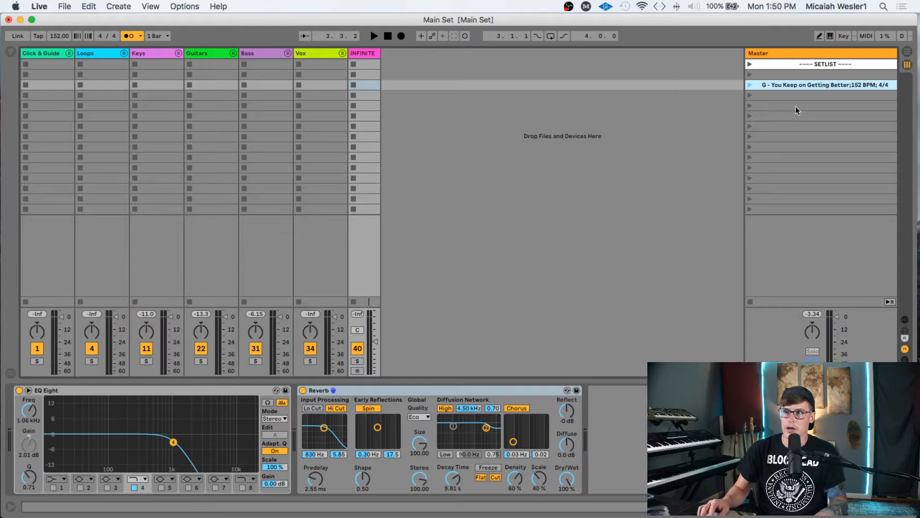
pyautogui.press('Return')
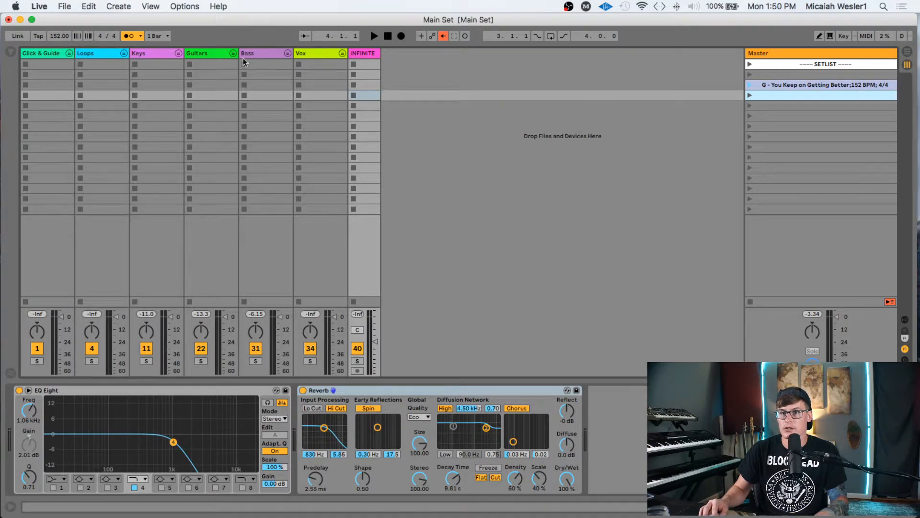
# - In the arrangement, re-enable Back to Arrangement and unfold the Keys group to show its tracks
pyautogui.press('Tab')
pyautogui.click(585, 138)
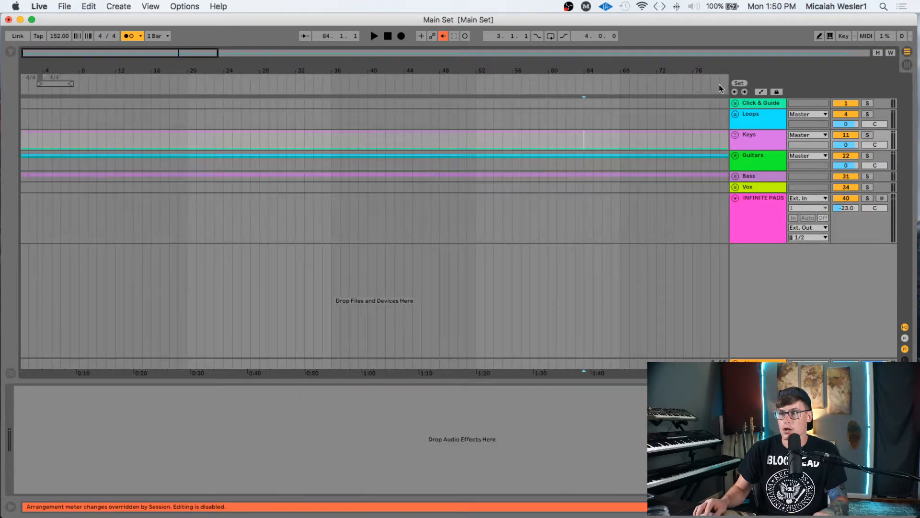
pyautogui.click(443, 36)
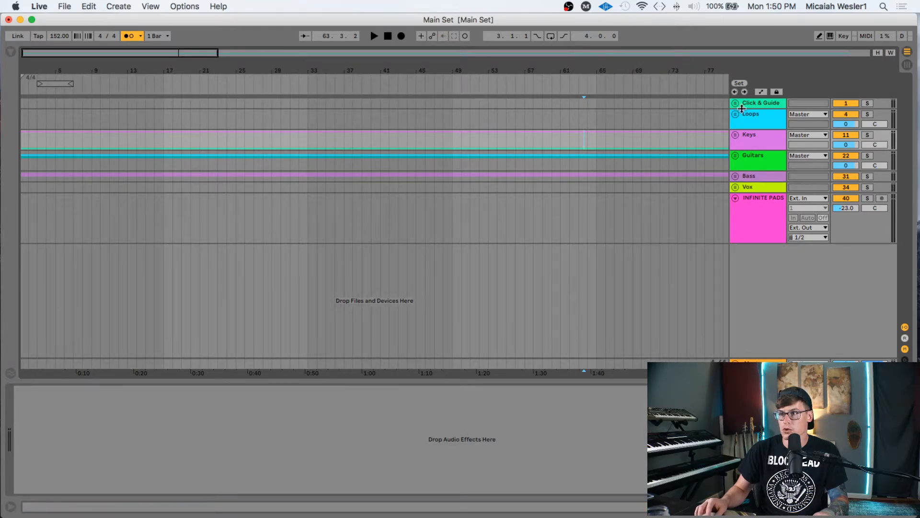
pyautogui.click(756, 104)
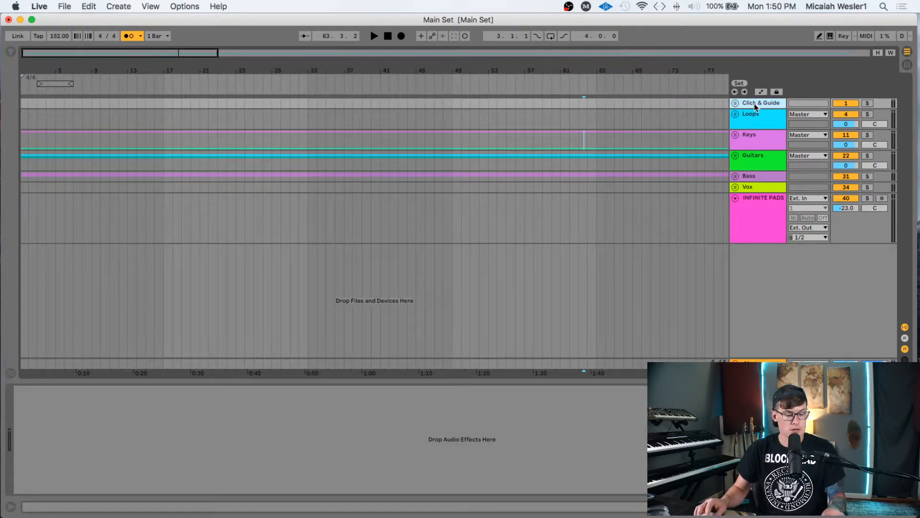
pyautogui.click(736, 135)
pyautogui.click(736, 135)
pyautogui.click(736, 136)
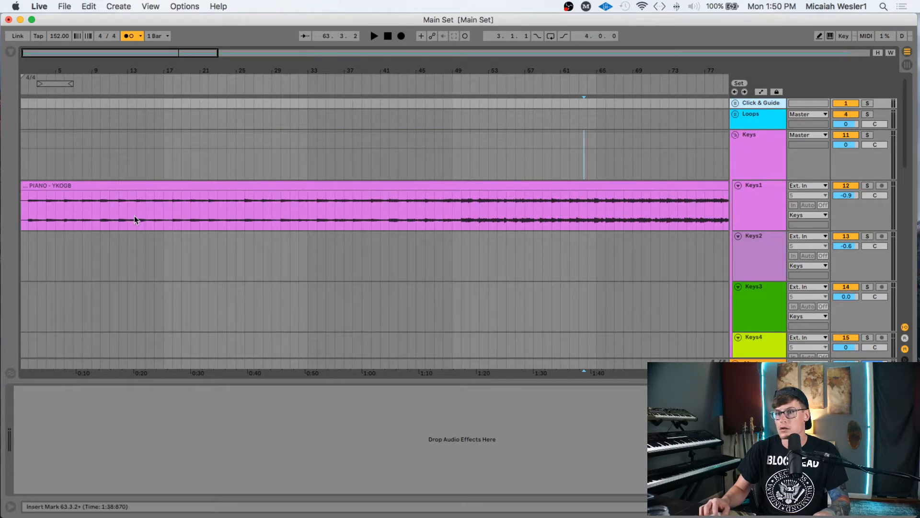
# - Select all clips, including PIANO - YKOGB, turn on Warp and keep the Complex warp mode
pyautogui.click(149, 188)
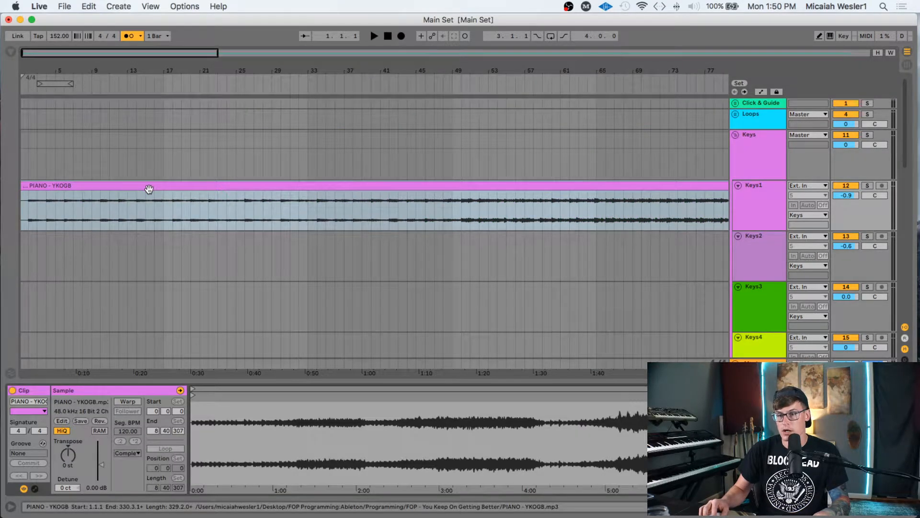
pyautogui.click(232, 242)
pyautogui.press('super+a')
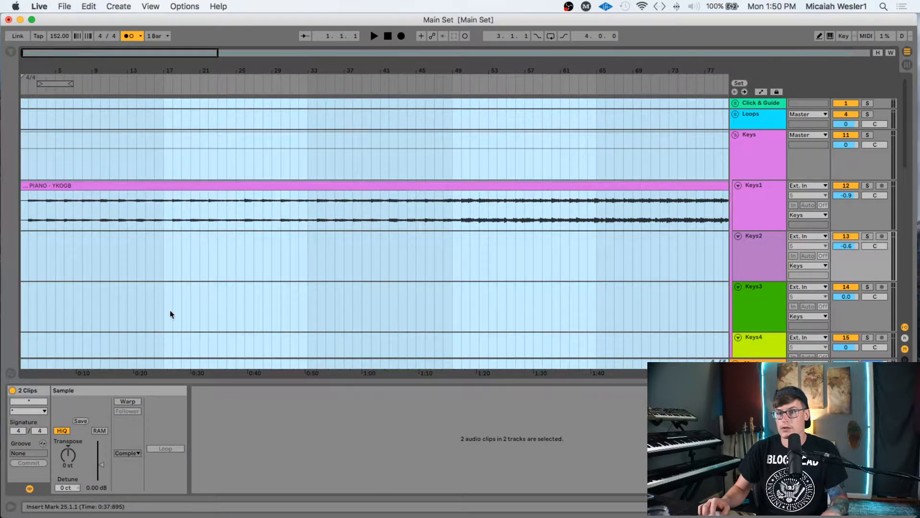
pyautogui.click(131, 402)
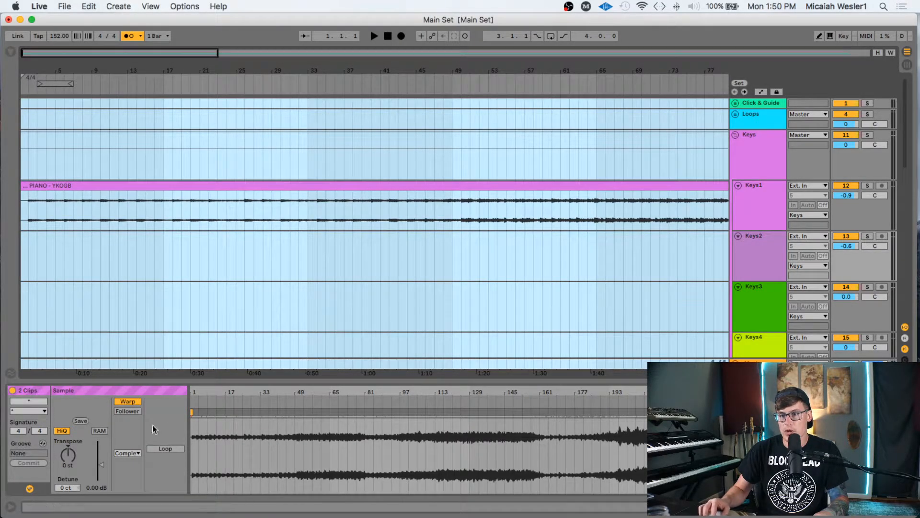
pyautogui.click(126, 453)
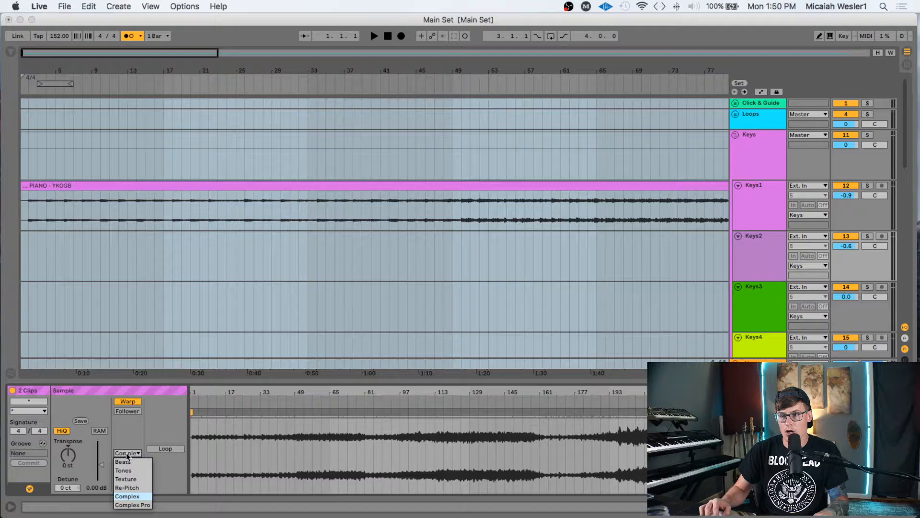
pyautogui.click(134, 496)
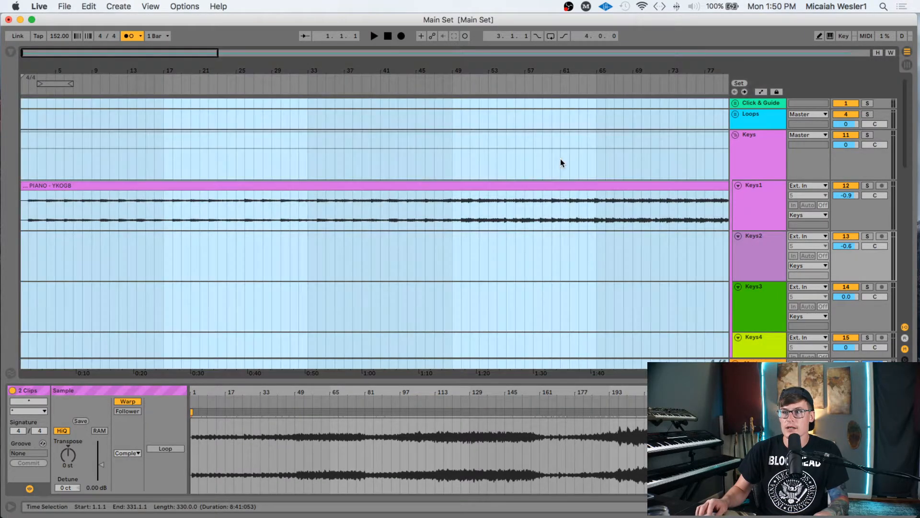
# - Select the Keys3 lane and switch its warp mode to Beats, then back to Complex
pyautogui.click(561, 164)
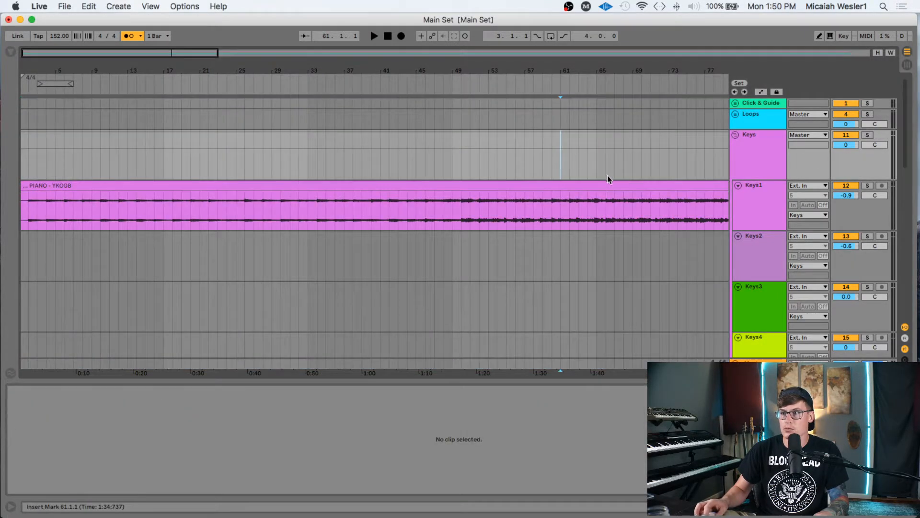
pyautogui.click(762, 103)
pyautogui.click(736, 120)
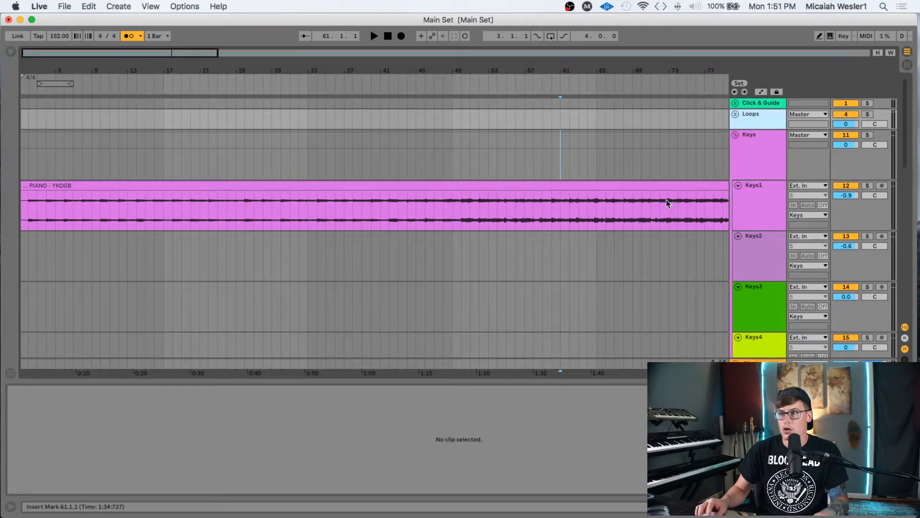
pyautogui.click(524, 301)
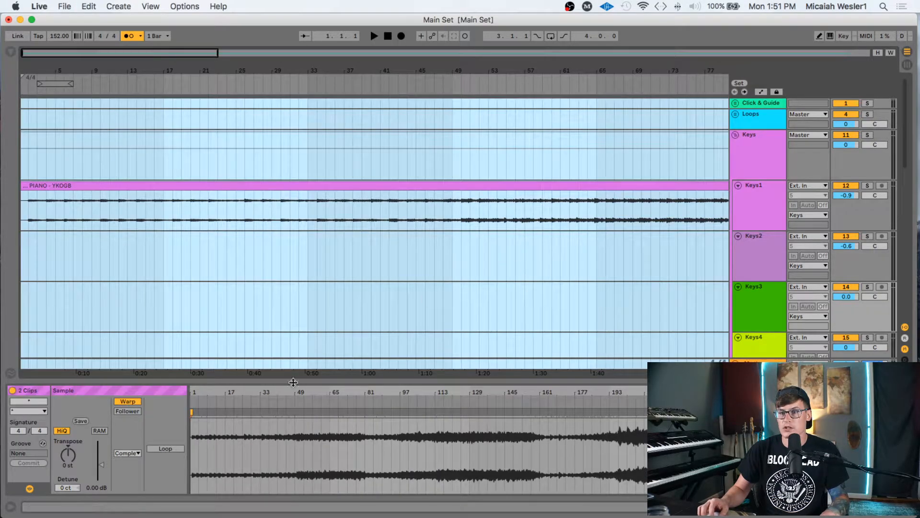
pyautogui.click(127, 453)
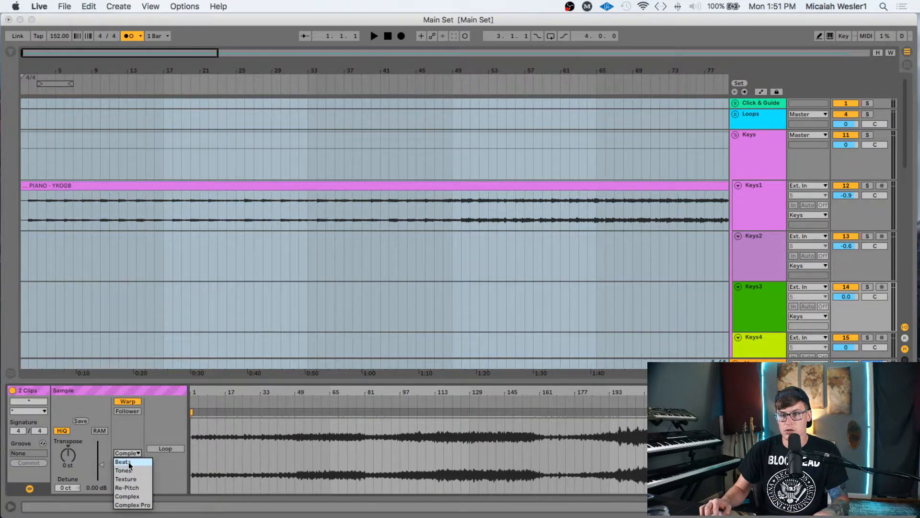
pyautogui.click(129, 463)
pyautogui.click(127, 453)
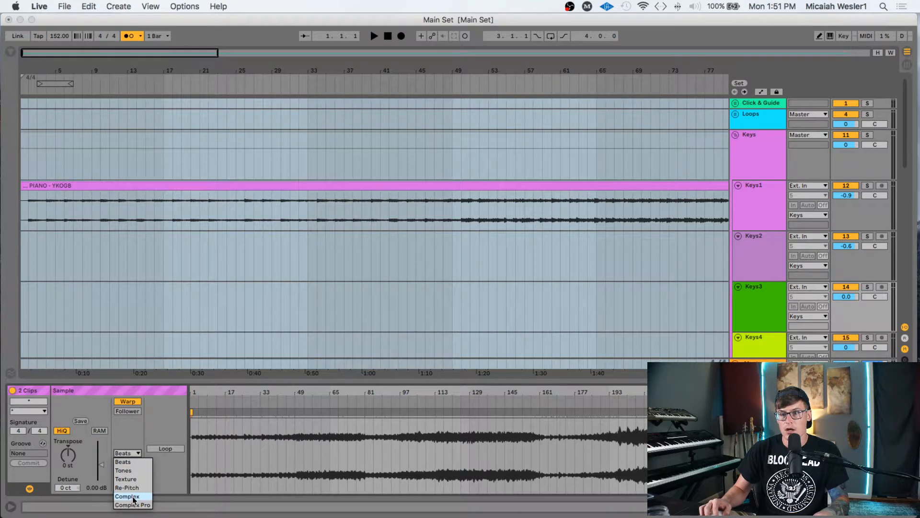
pyautogui.click(134, 498)
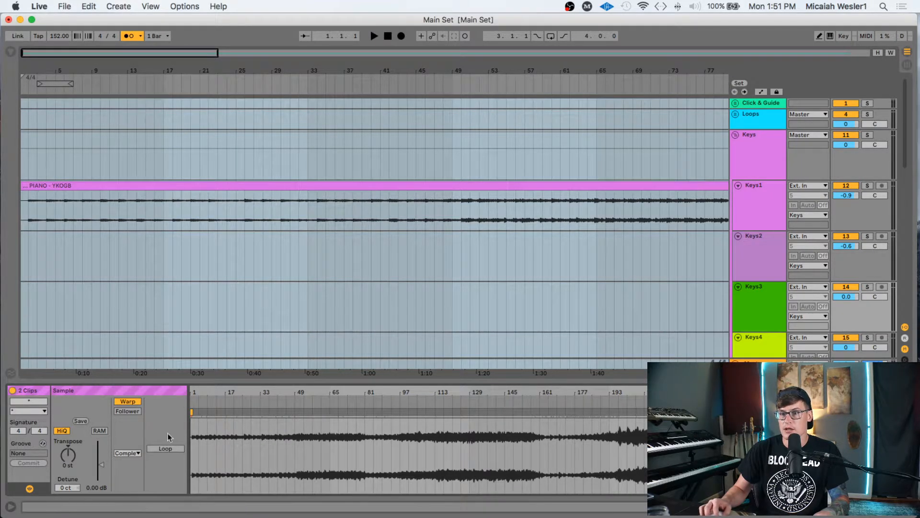
# - Review the warp mode list without changing it and clear the clip selection
pyautogui.click(130, 453)
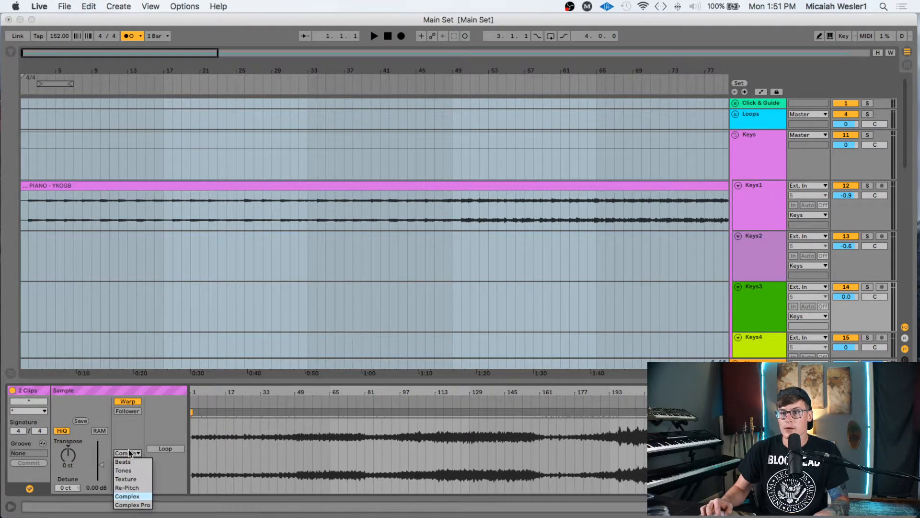
pyautogui.click(128, 424)
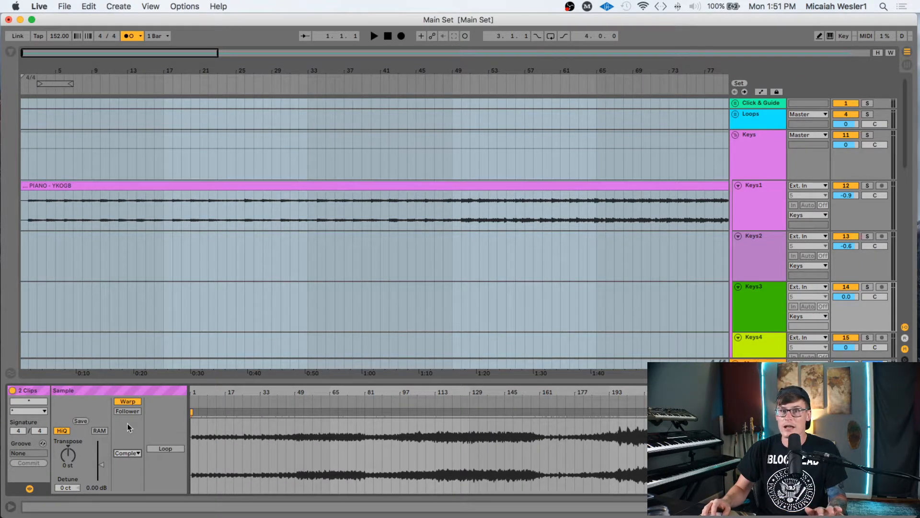
pyautogui.click(128, 452)
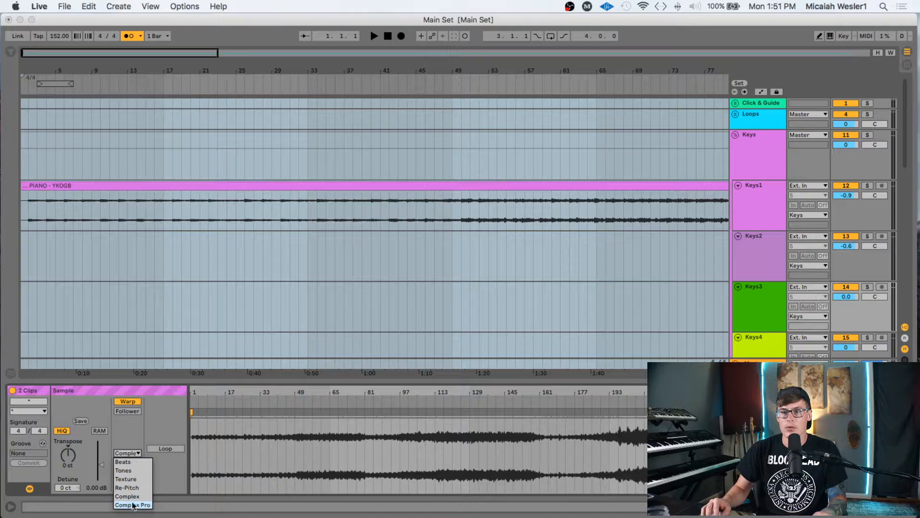
pyautogui.click(120, 417)
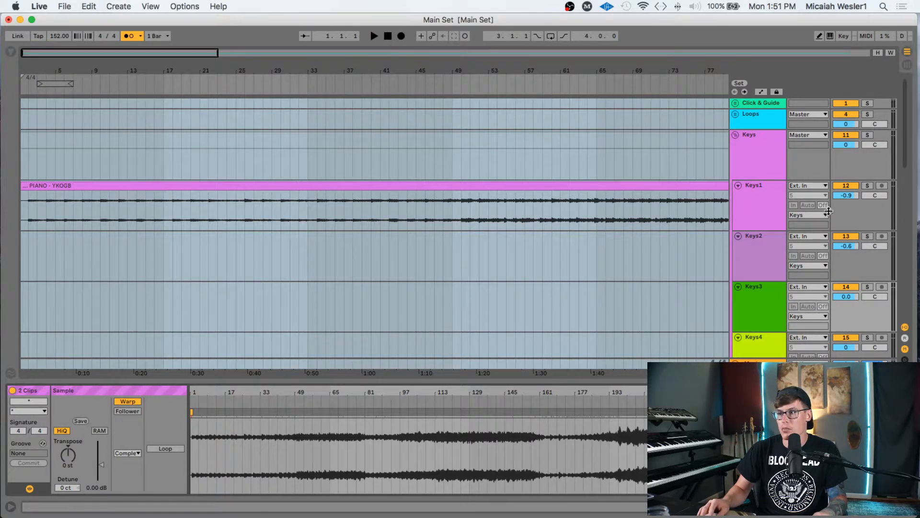
pyautogui.click(658, 308)
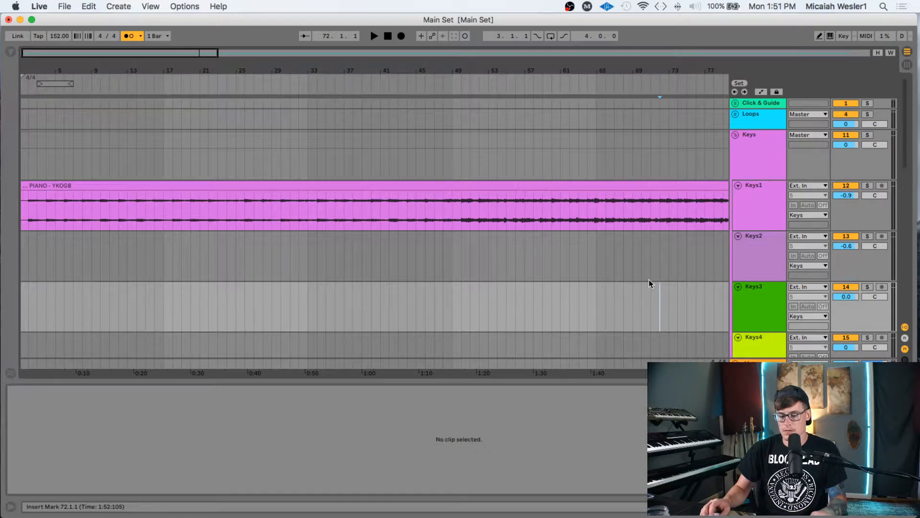
# - Hide the clip detail panel and fold the Keys group closed
pyautogui.press('super+alt+l')
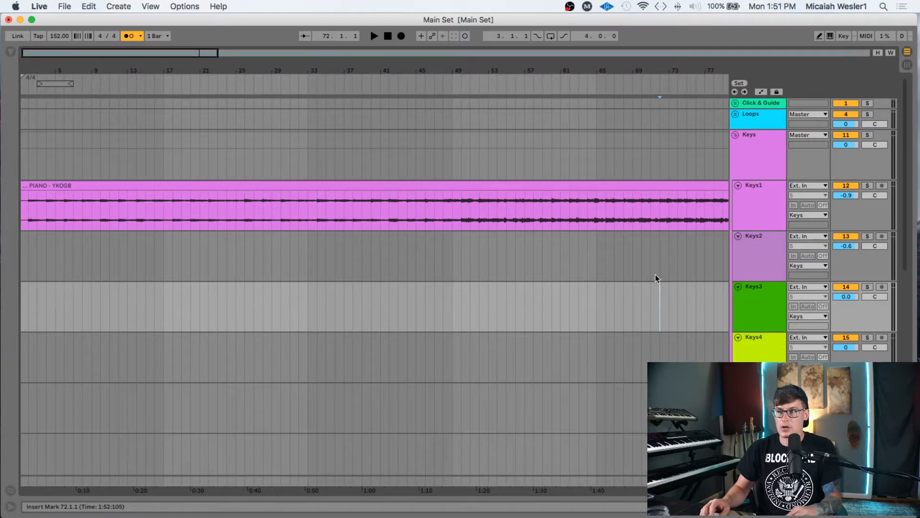
pyautogui.click(742, 121)
pyautogui.click(749, 103)
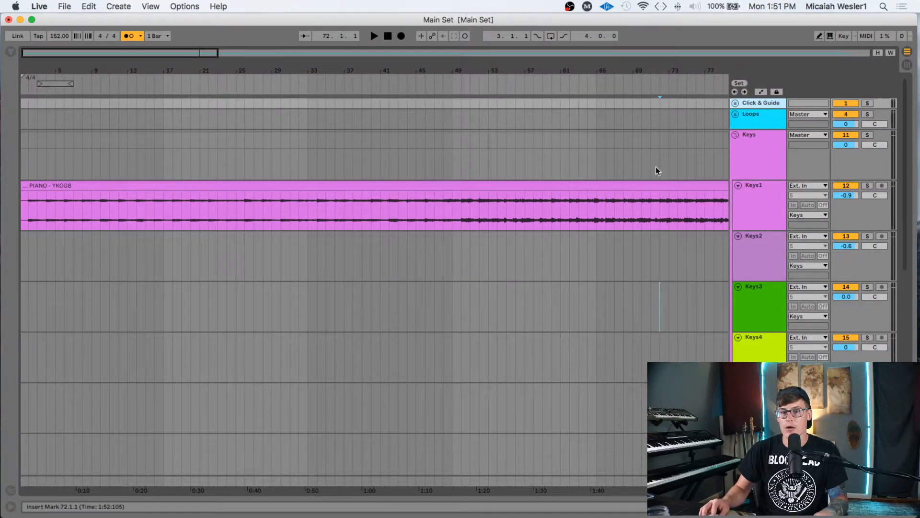
pyautogui.click(750, 138)
pyautogui.click(735, 134)
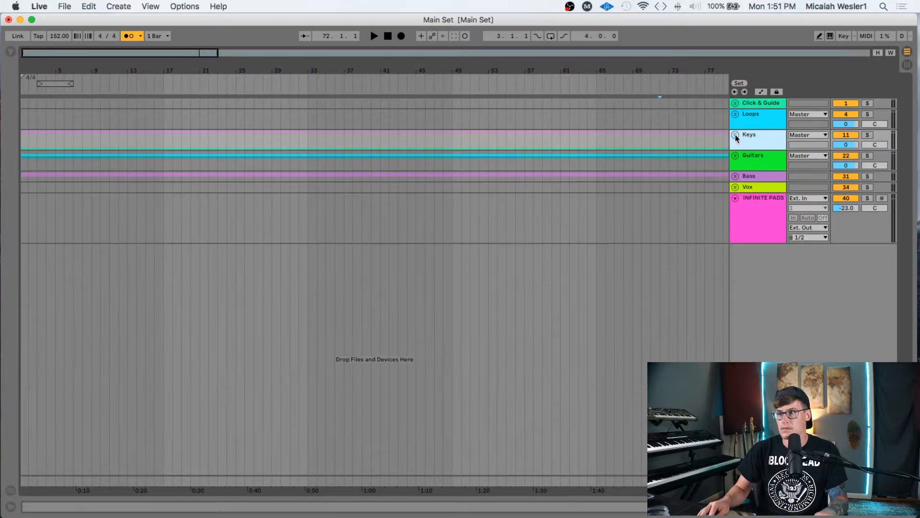
# - Play from bar 72, stop, then play from bar 1 and zoom in on the first bars
pyautogui.hscroll(-1, 219, 170)
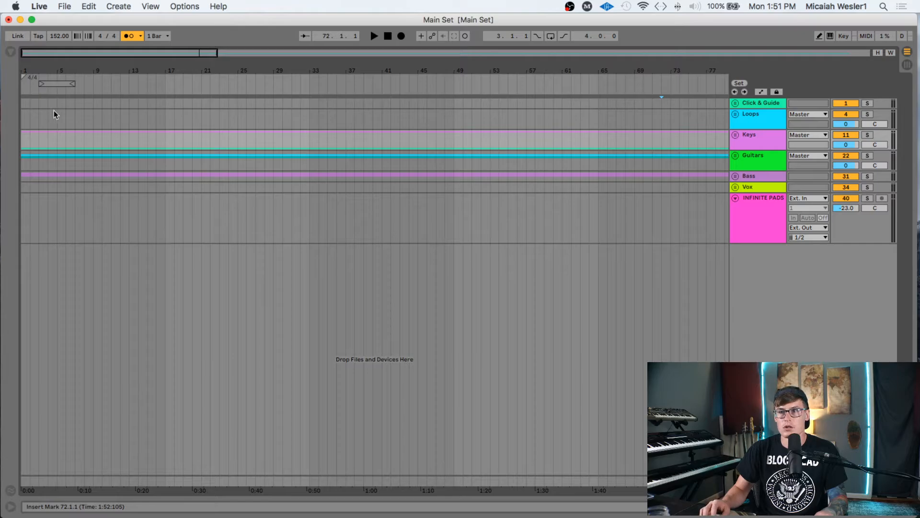
pyautogui.press('space')
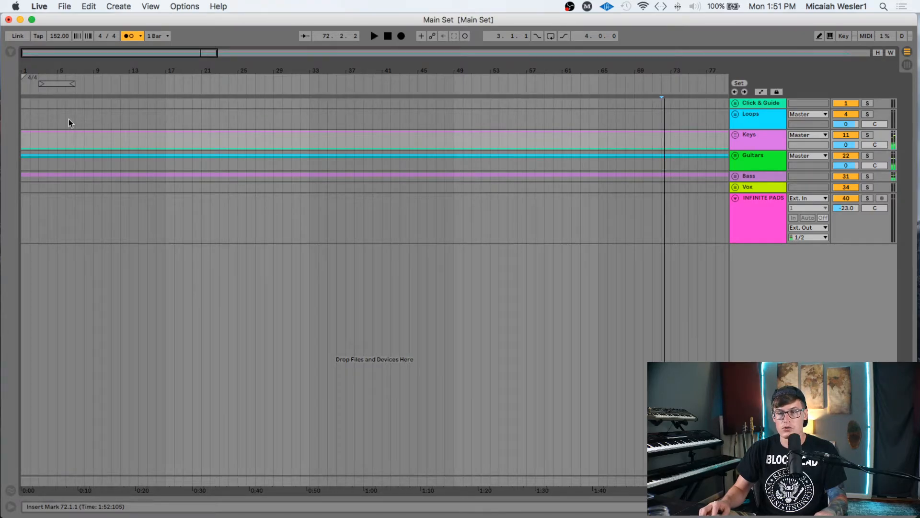
pyautogui.press('space')
pyautogui.click(21, 120)
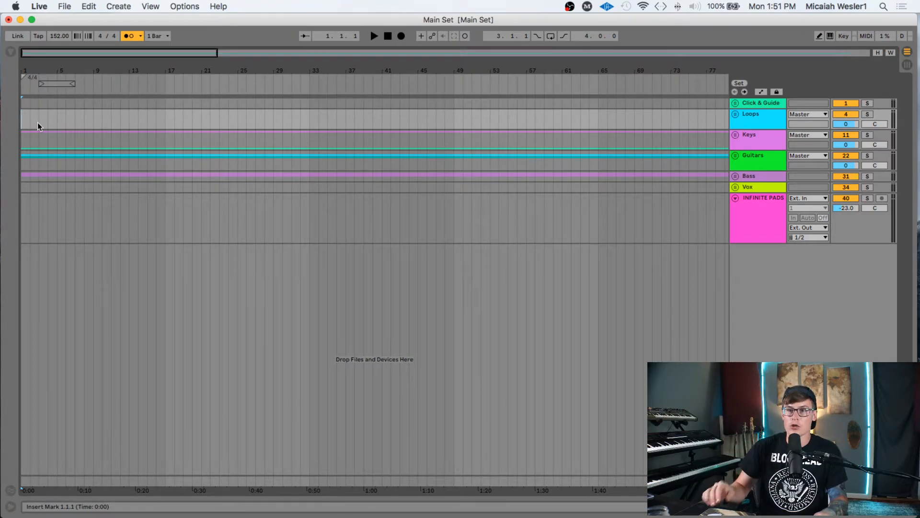
pyautogui.press('space')
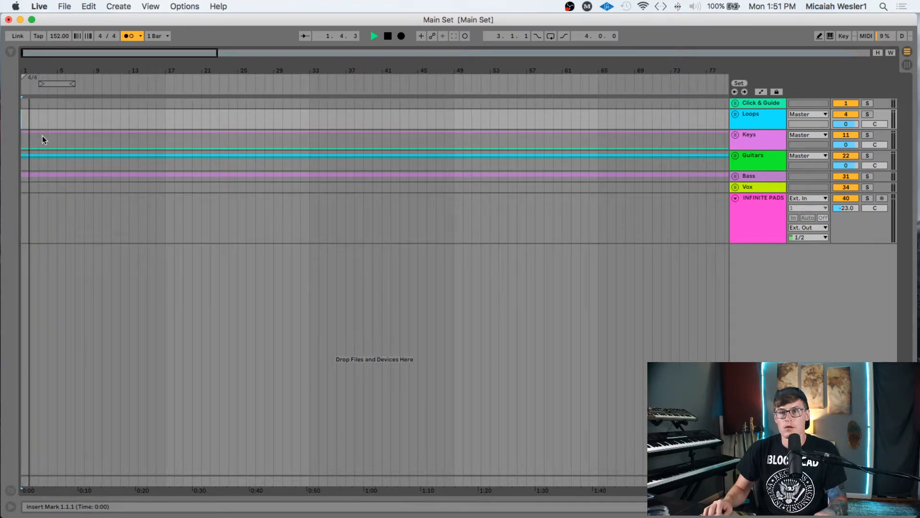
pyautogui.moveTo(69, 64); pyautogui.dragTo(70, 124)
pyautogui.hscroll(-7, 151, 161)
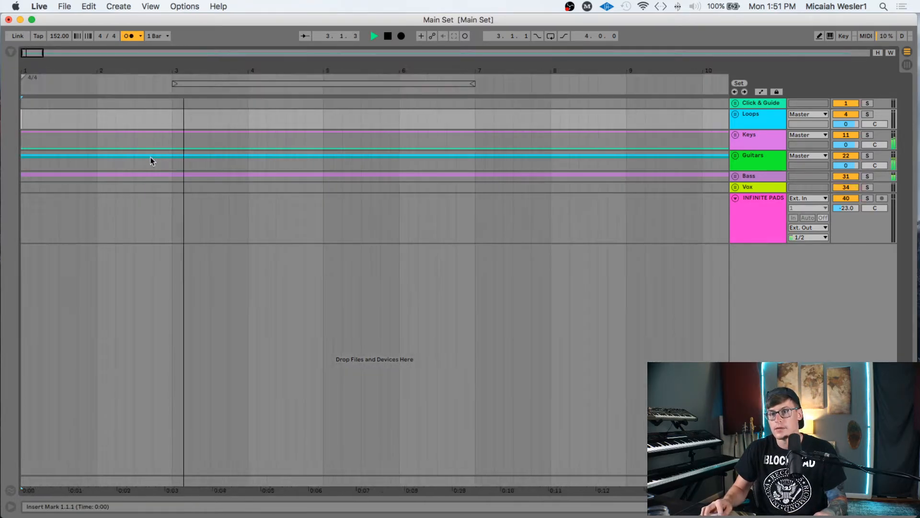
# - Check the Keys track at bar 2, then fold both the Keys and Click & Guide groups
pyautogui.click(735, 135)
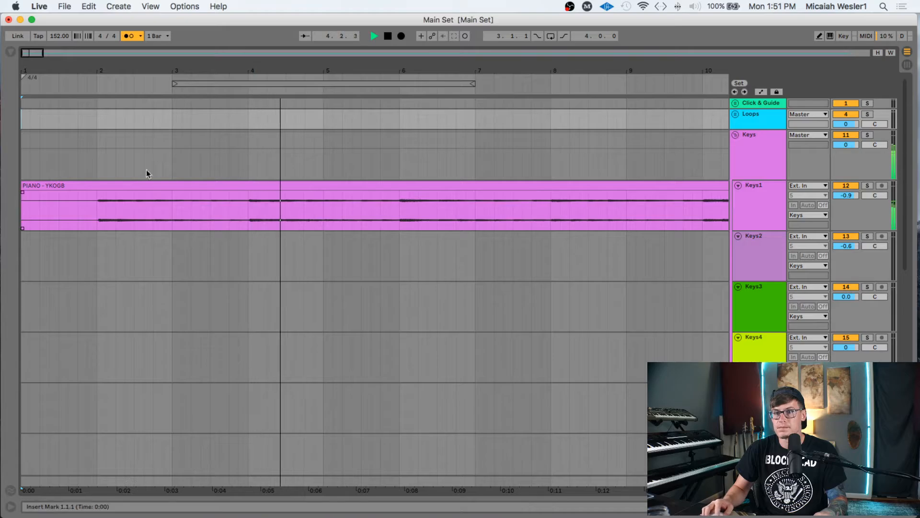
pyautogui.click(96, 161)
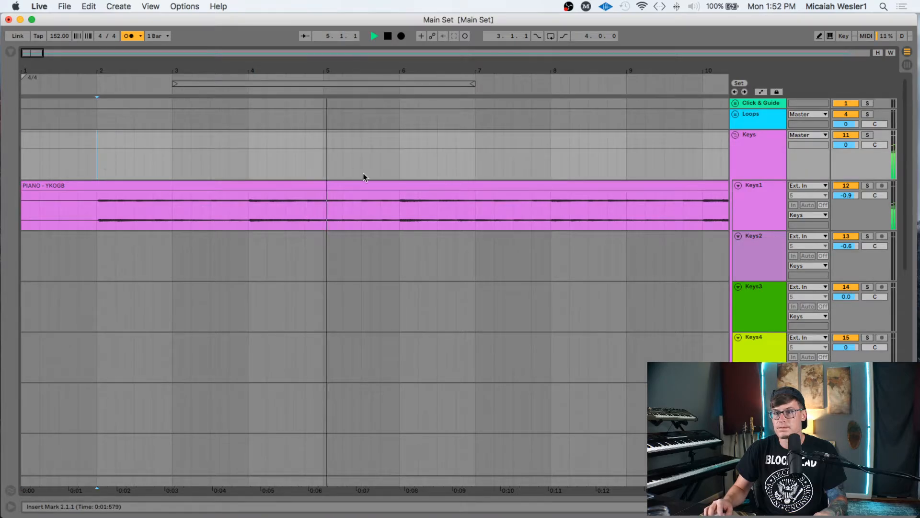
pyautogui.click(735, 136)
pyautogui.click(736, 103)
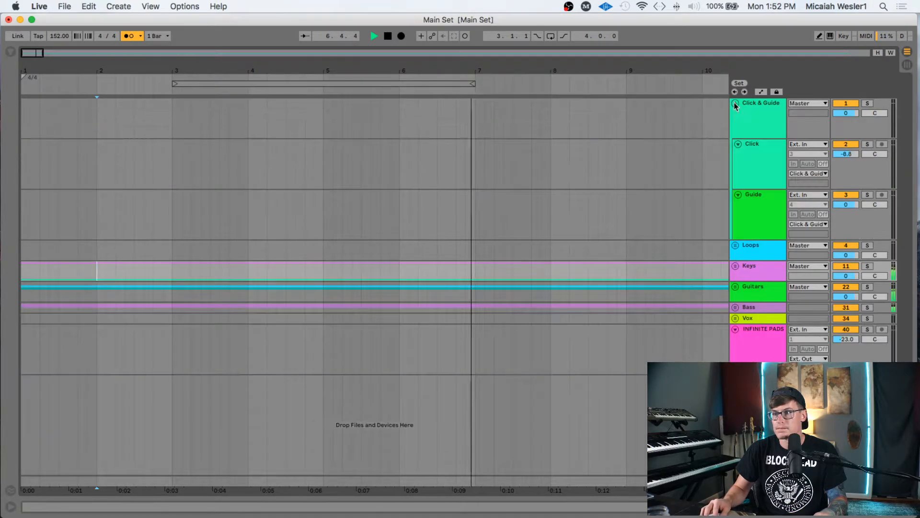
pyautogui.click(735, 103)
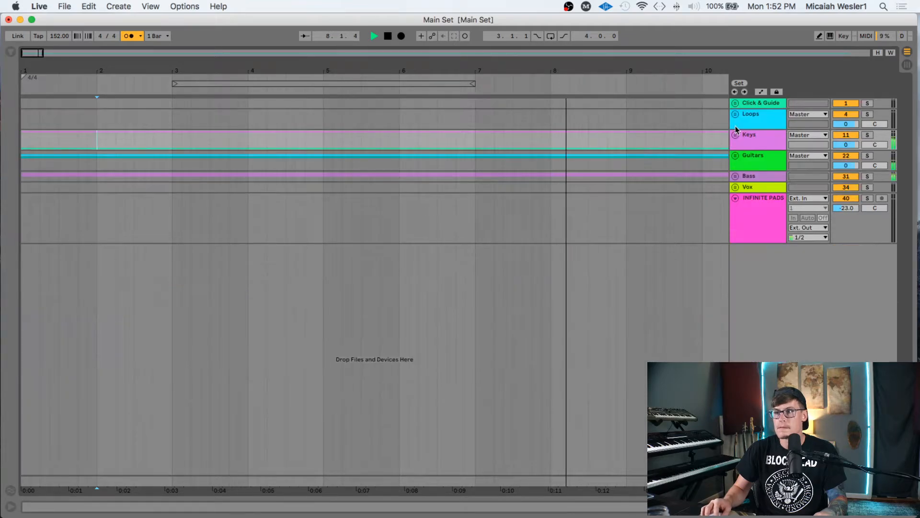
# - Play the arrangement briefly from the start, stop, and leave the start point at bar 2
pyautogui.click(97, 102)
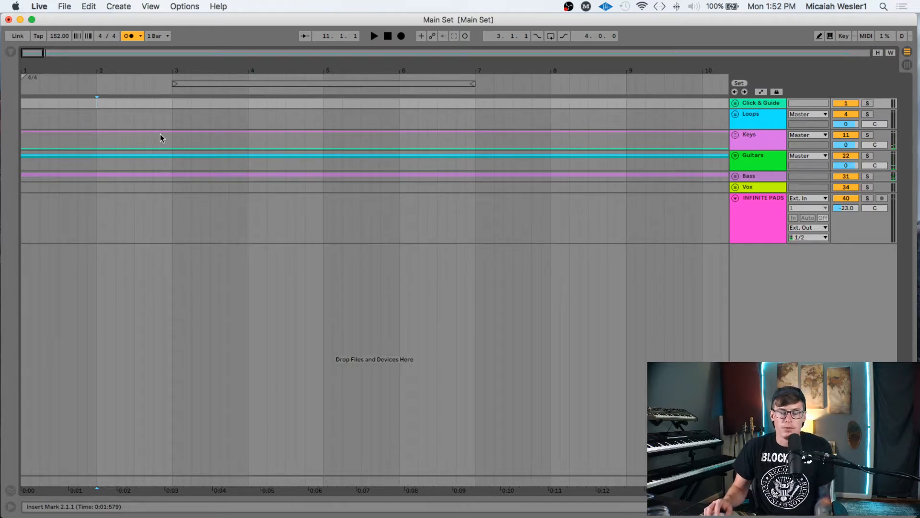
pyautogui.click(25, 117)
pyautogui.press('space')
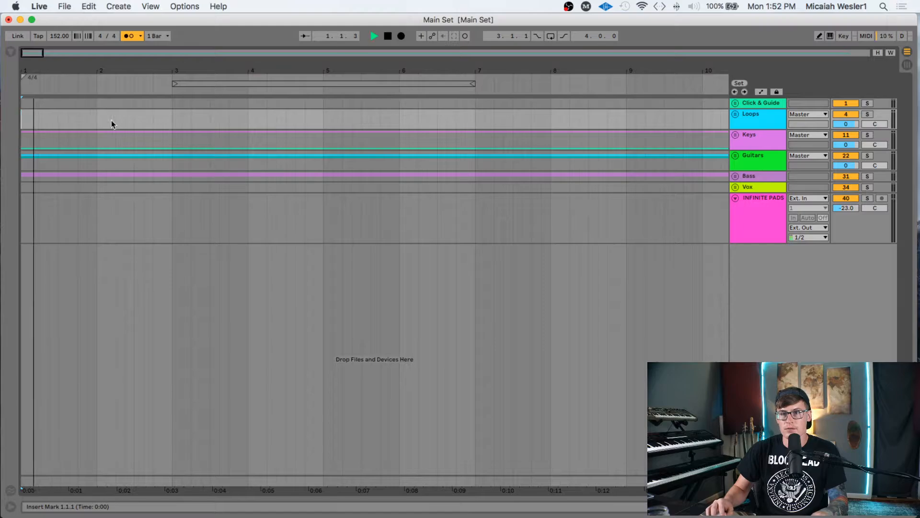
pyautogui.press('space')
pyautogui.click(97, 103)
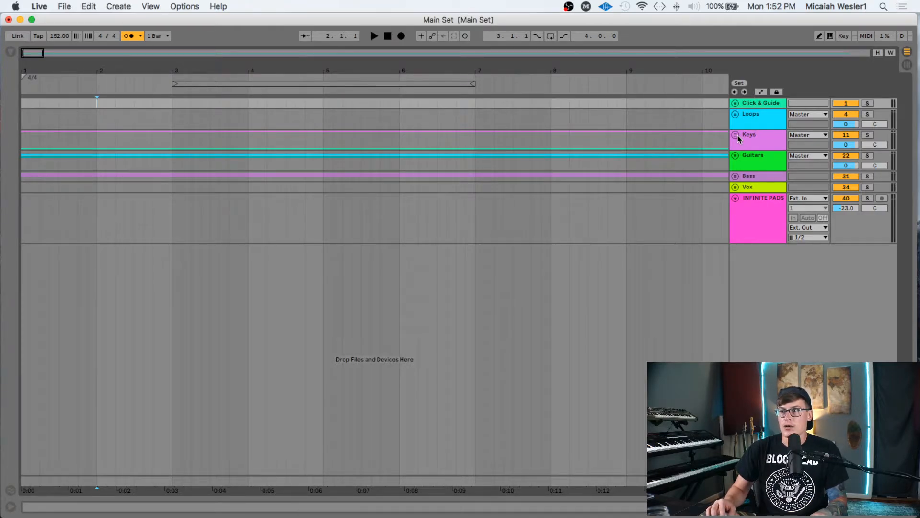
# - Unfold the Keys group and play from bar 2, glancing at Session view and back
pyautogui.click(736, 104)
pyautogui.click(736, 103)
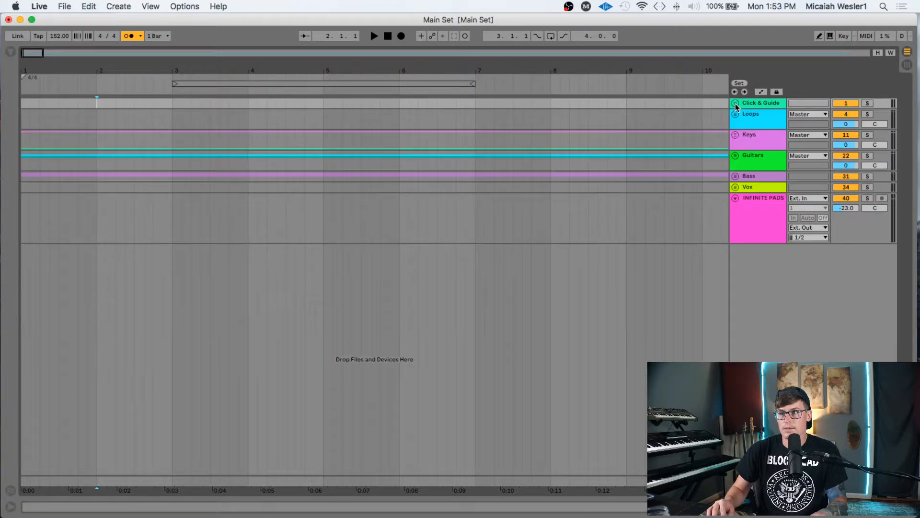
pyautogui.click(736, 134)
pyautogui.click(98, 157)
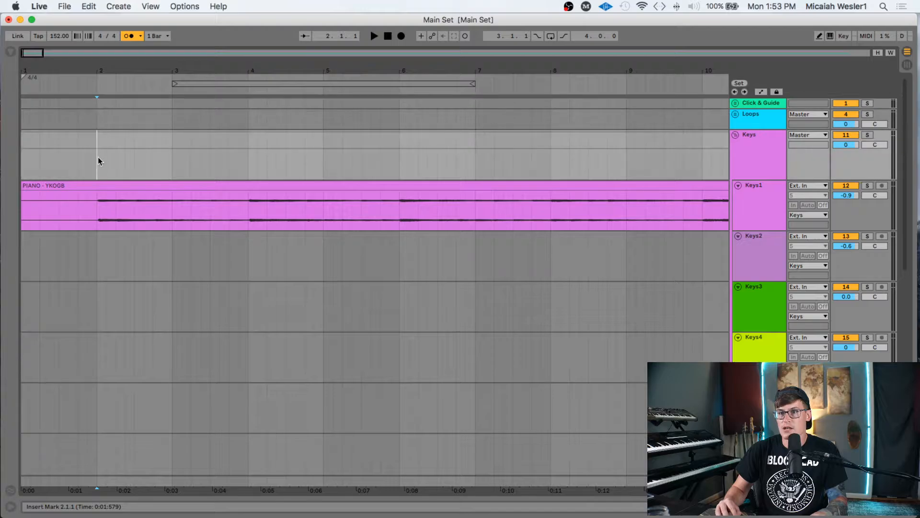
pyautogui.scroll(-6, 99, 168)
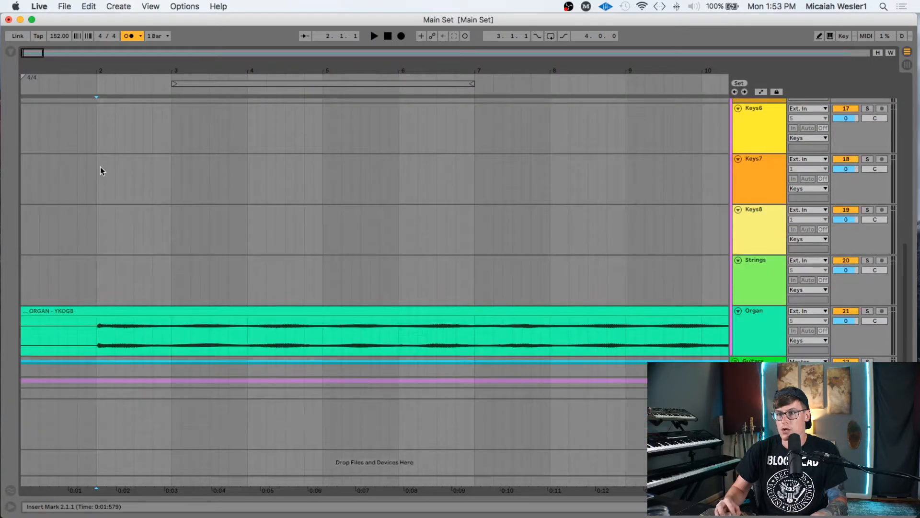
pyautogui.scroll(7, 100, 166)
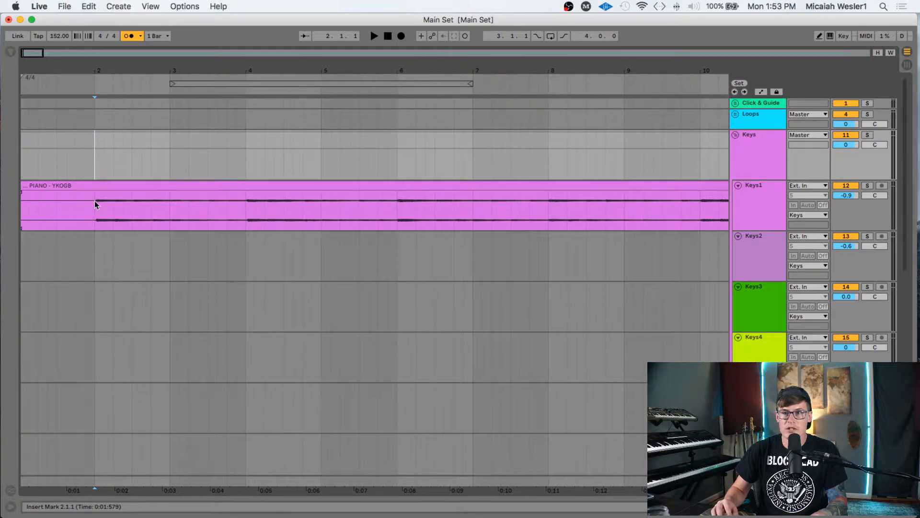
pyautogui.press('space')
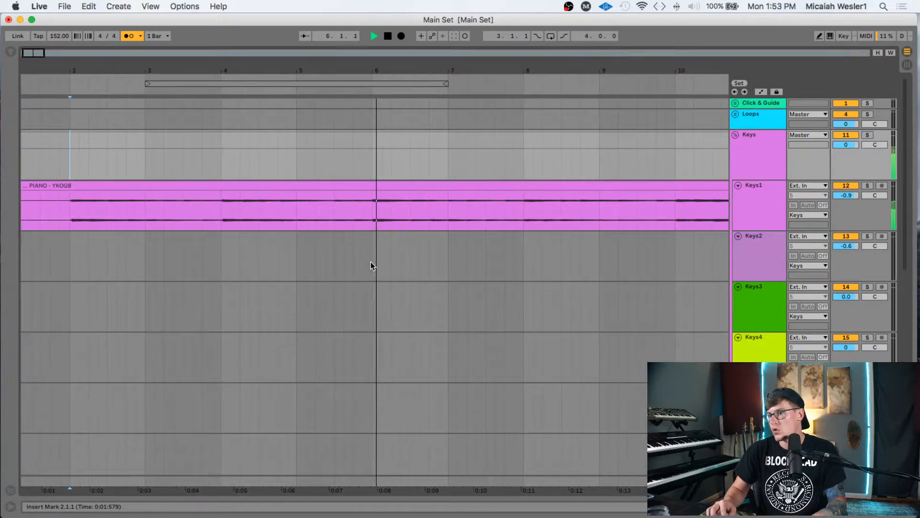
pyautogui.press('Tab')
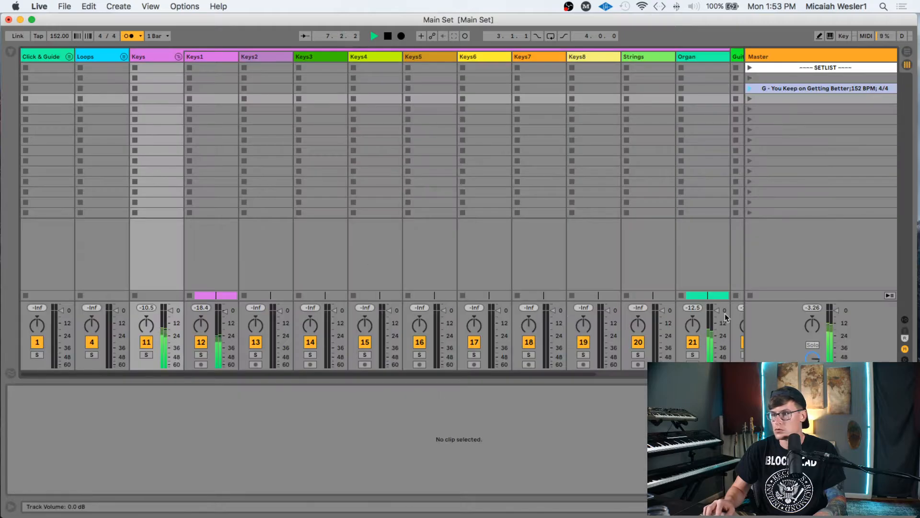
pyautogui.press('Tab')
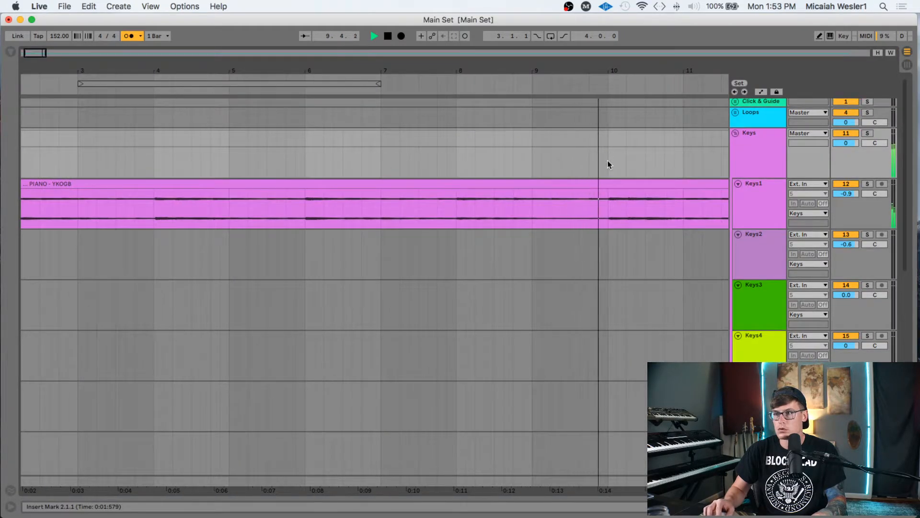
# - Drag a time selection from bar 2 to bar 18 down over the stems below Organ
pyautogui.keyDown('shift'); pyautogui.click(608, 162); pyautogui.keyUp('shift')
pyautogui.scroll(-2, 594, 145)
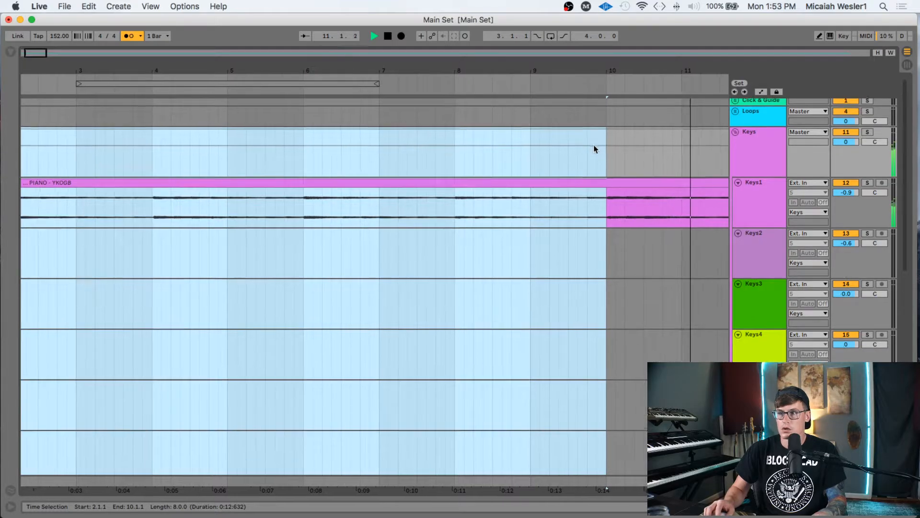
pyautogui.scroll(-8, 594, 145)
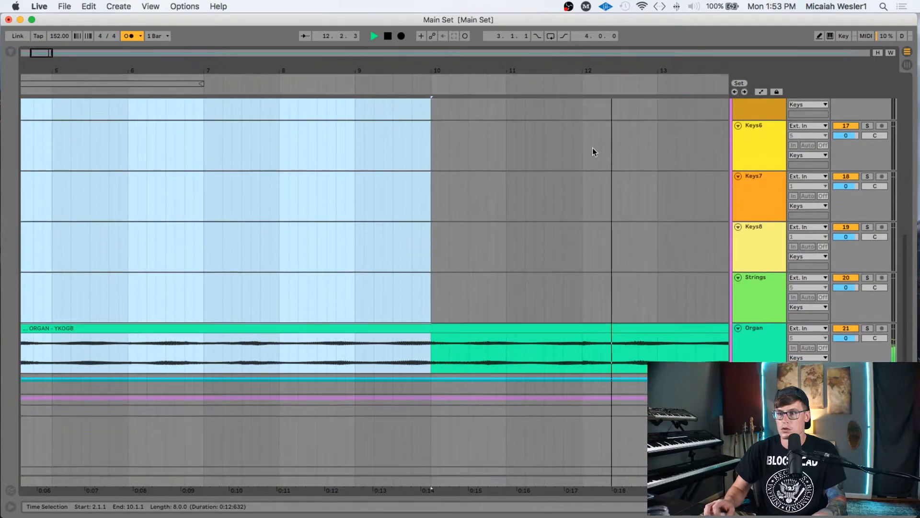
pyautogui.scroll(10, 593, 148)
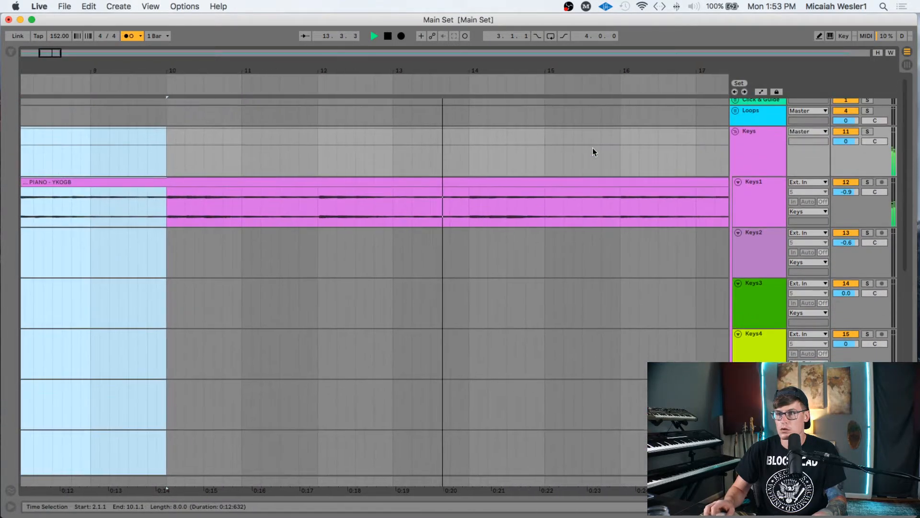
pyautogui.hscroll(3, 592, 147)
pyautogui.hscroll(2, 590, 148)
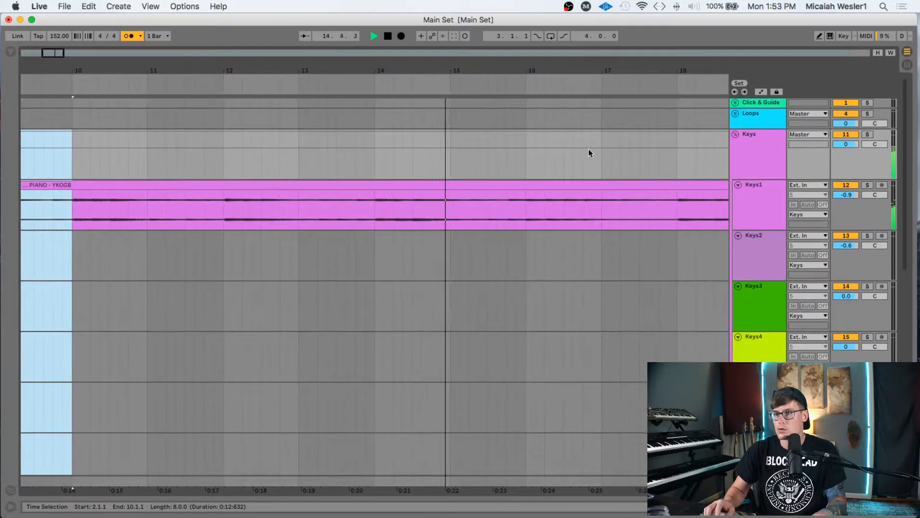
pyautogui.hscroll(2, 588, 151)
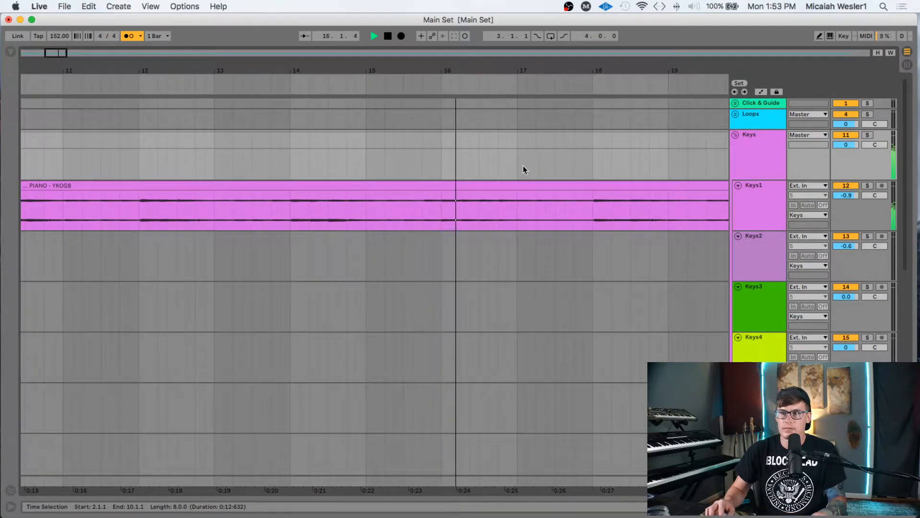
pyautogui.keyDown('shift'); pyautogui.click(585, 164); pyautogui.keyUp('shift')
pyautogui.keyDown('shift'); pyautogui.click(592, 171); pyautogui.keyUp('shift')
pyautogui.scroll(-6, 589, 201)
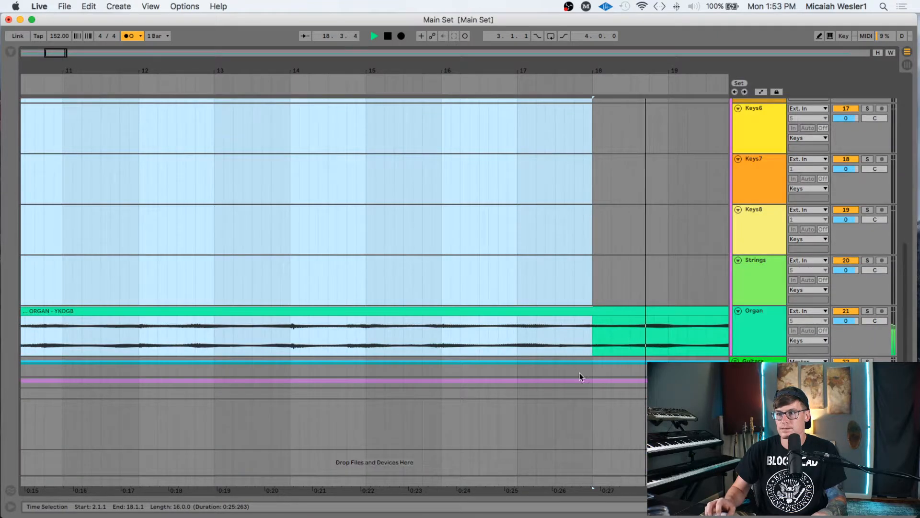
pyautogui.keyDown('shift'); pyautogui.click(591, 394); pyautogui.keyUp('shift')
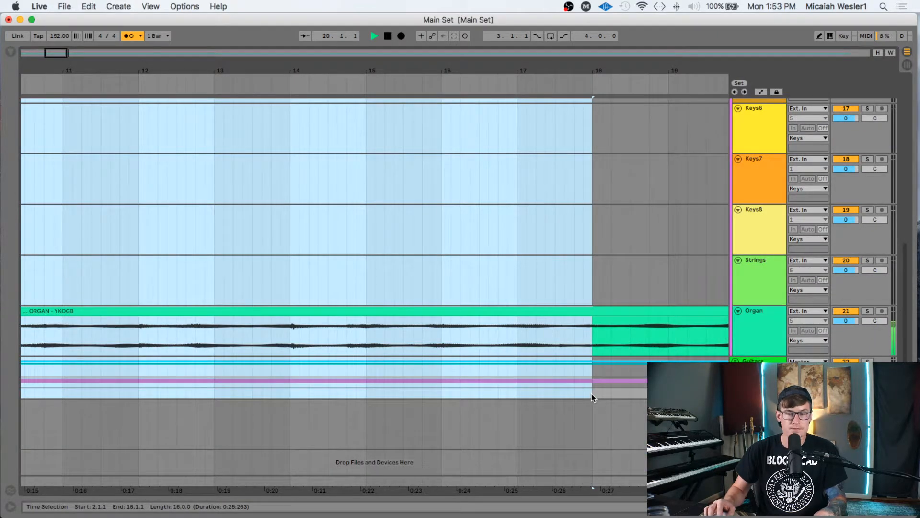
# - Name the empty scene below the song scene 'Intro/Verse', then return to Arrangement and stop playback
pyautogui.press('Tab')
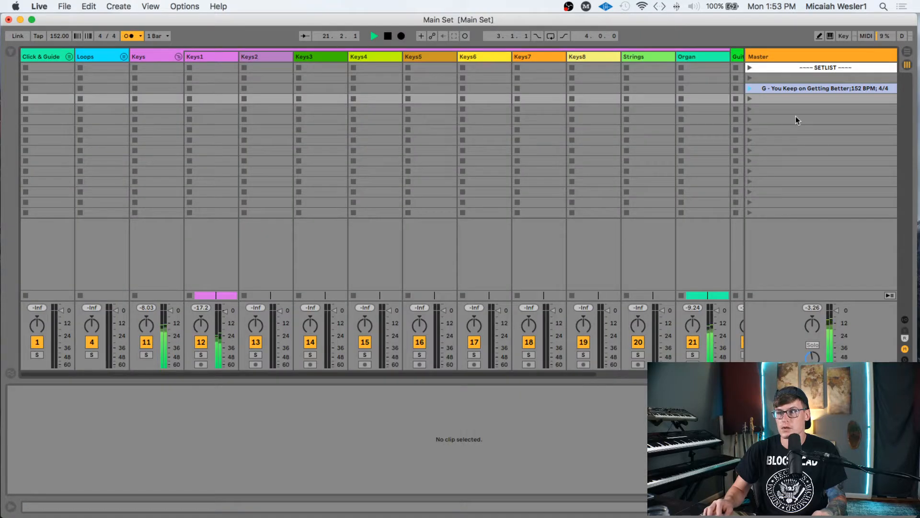
pyautogui.click(805, 99)
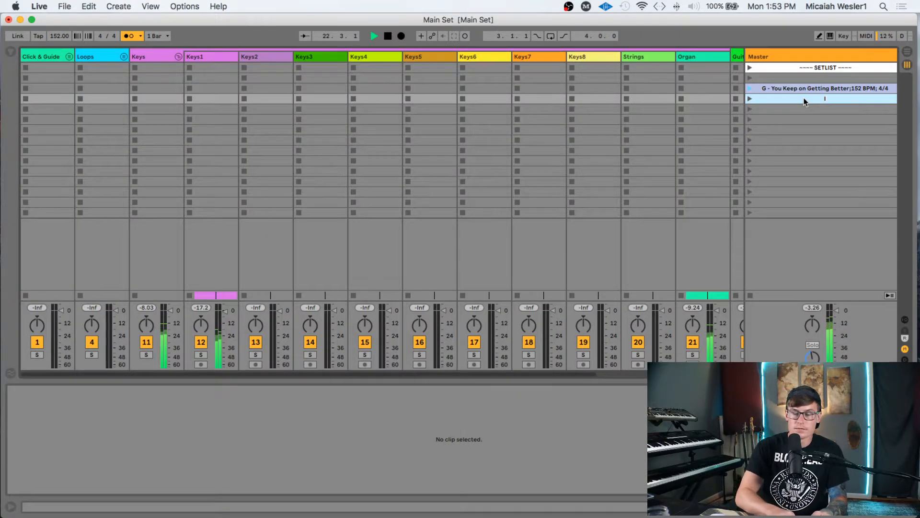
pyautogui.write('Intro/Verse')
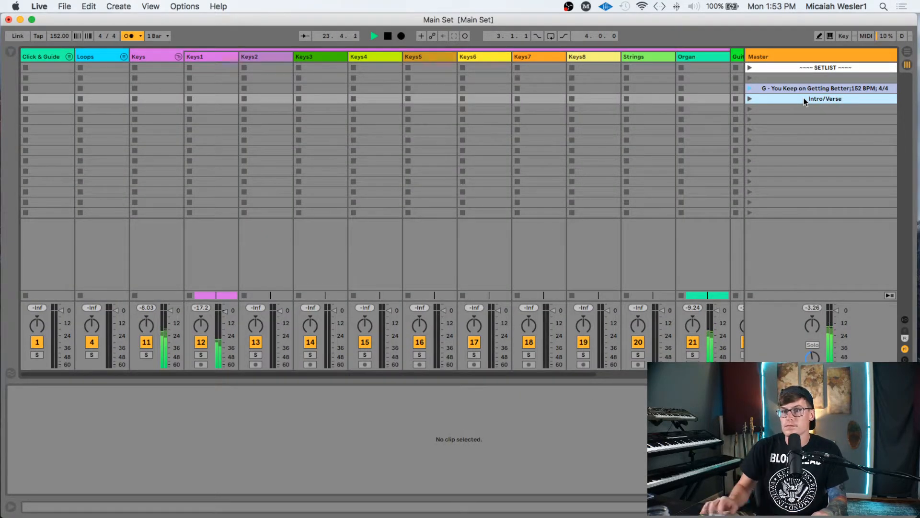
pyautogui.press('Return')
pyautogui.press('Tab')
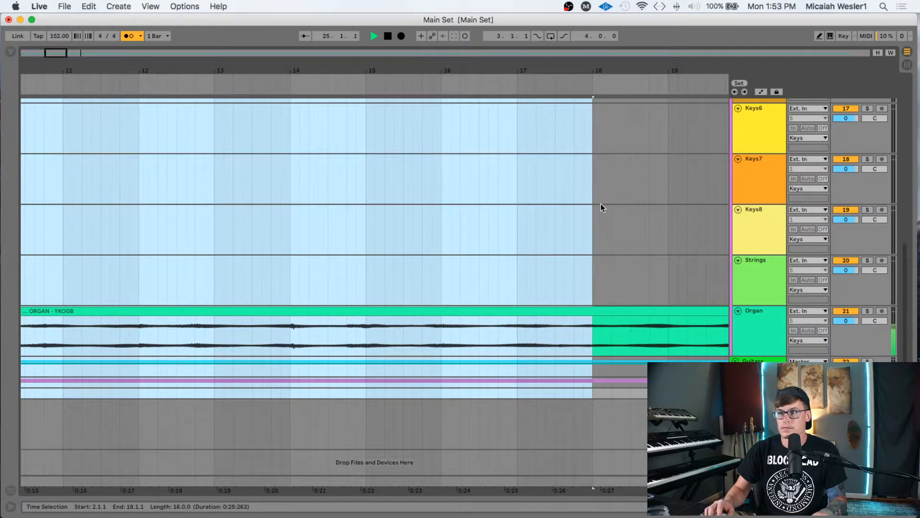
pyautogui.scroll(6, 600, 203)
pyautogui.scroll(2, 599, 203)
pyautogui.press('space')
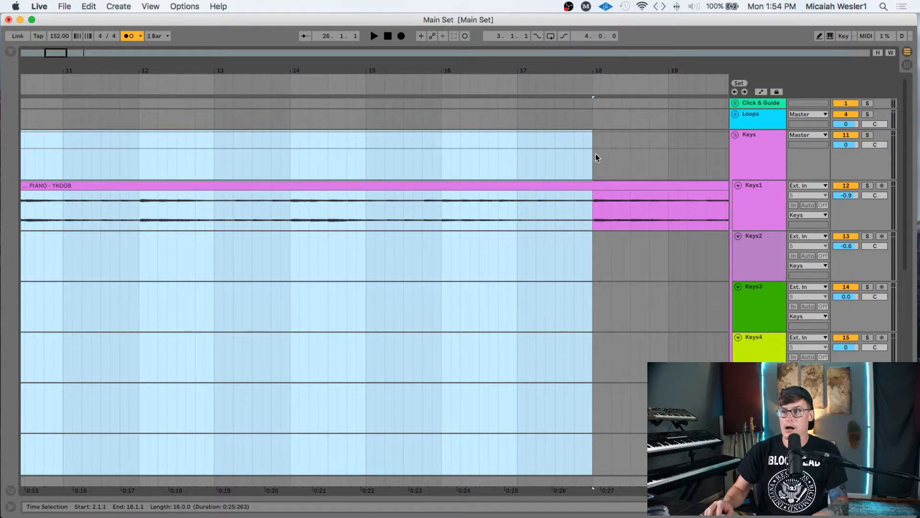
# - Review the bar 2–18 selection, then pick the Keys slot of the Intro/Verse row in Session view
pyautogui.scroll(-10, 588, 158)
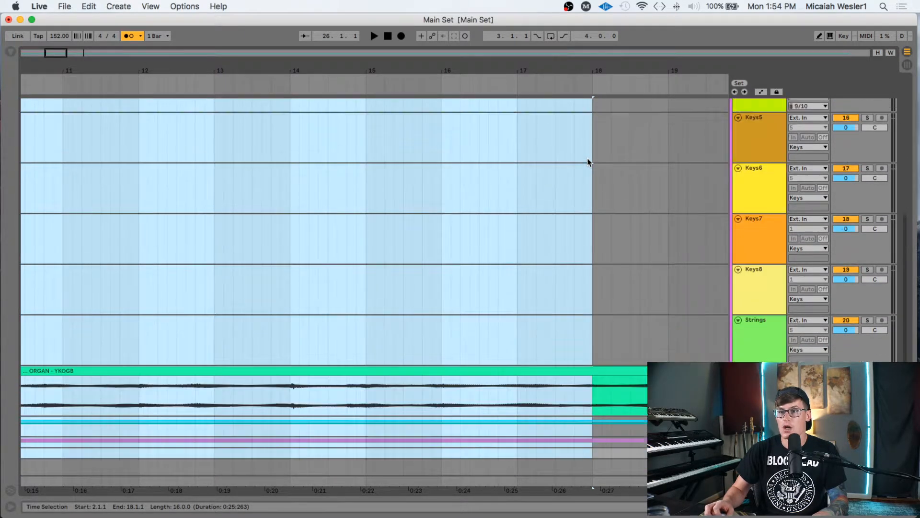
pyautogui.scroll(10, 589, 162)
pyautogui.hscroll(-10, 589, 162)
pyautogui.hscroll(-3, 588, 162)
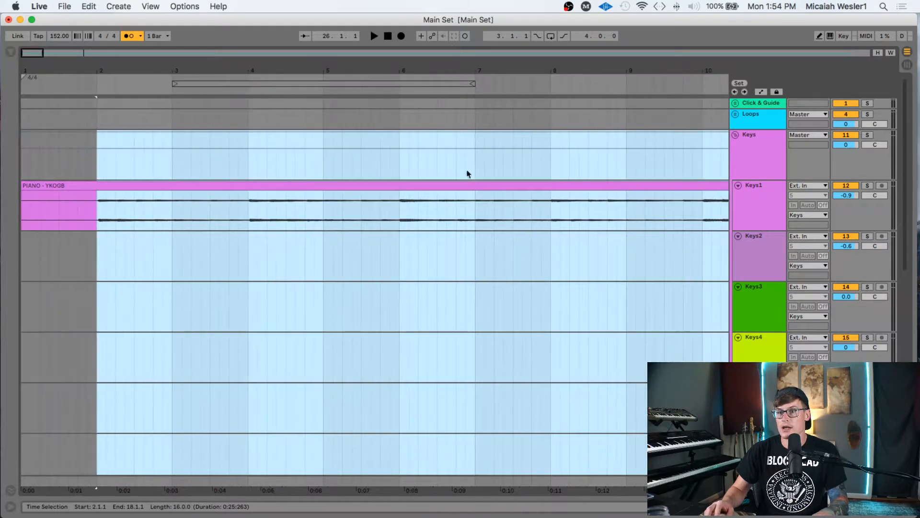
pyautogui.hscroll(15, 98, 153)
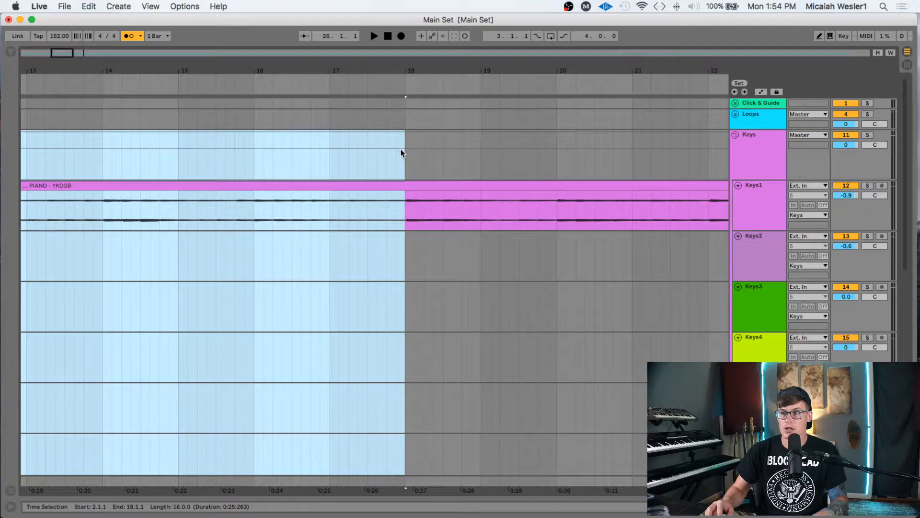
pyautogui.scroll(-10, 405, 182)
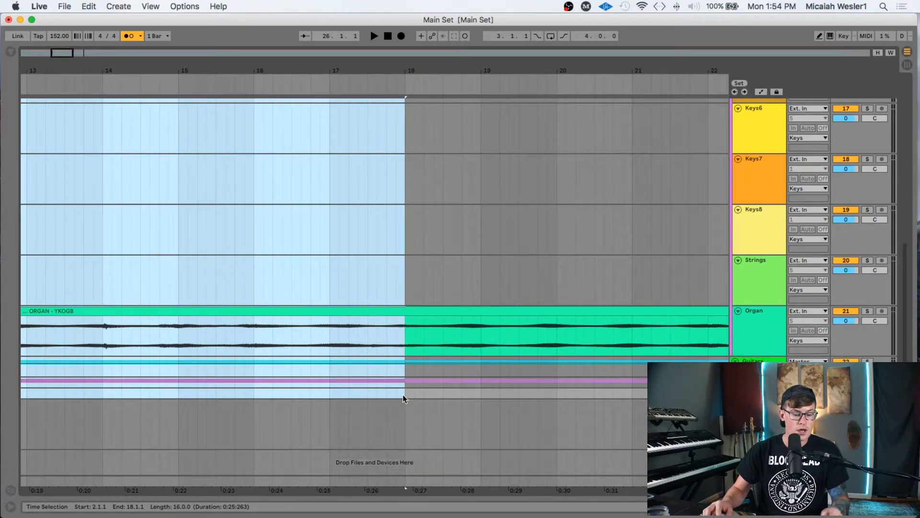
pyautogui.press('Tab')
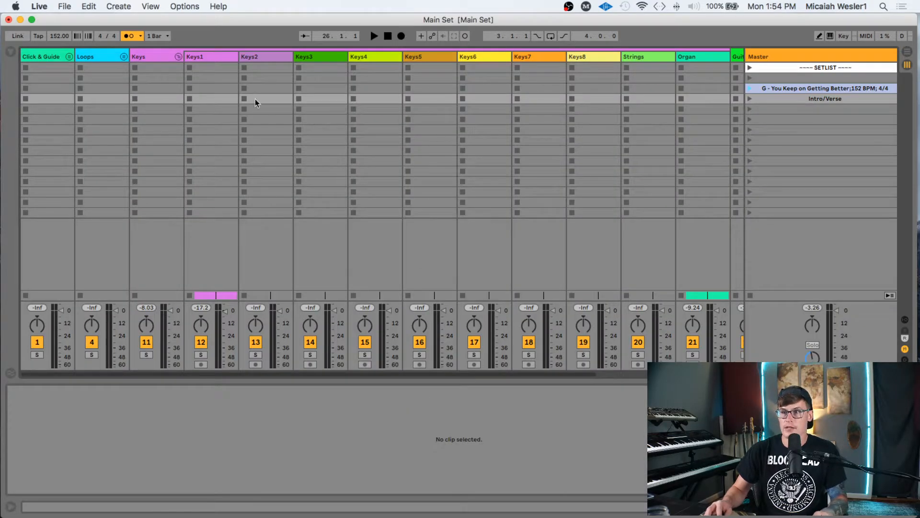
pyautogui.click(161, 99)
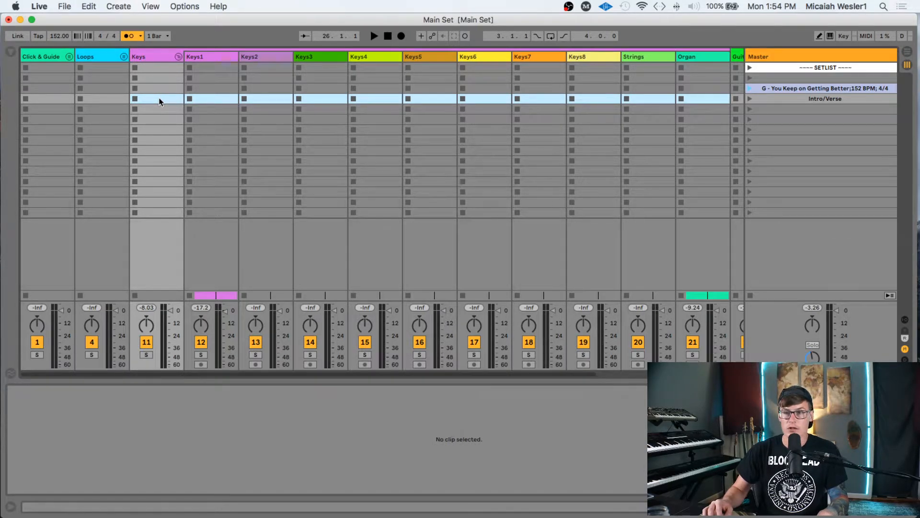
# - Paste the marked section into the Intro/Verse row, check the Guitars clips, deselect, and return to Arrangement
pyautogui.press('super+v')
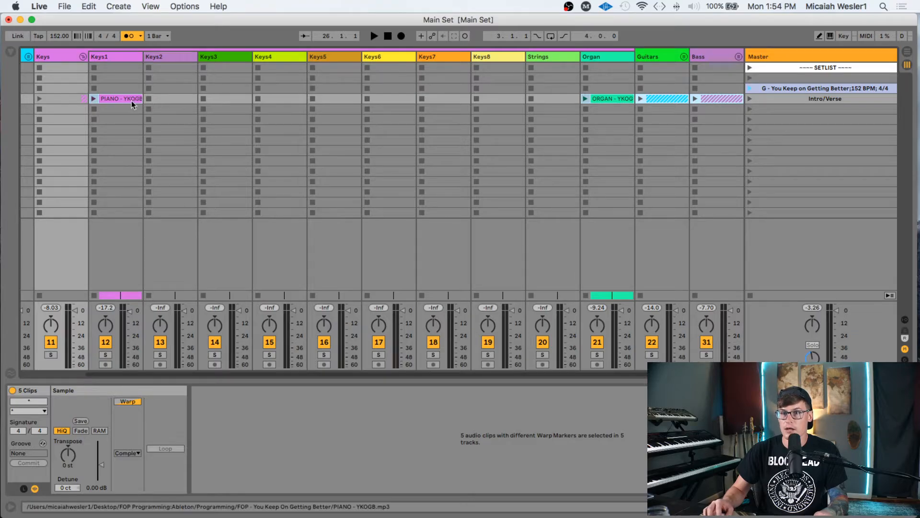
pyautogui.hscroll(5, 500, 120)
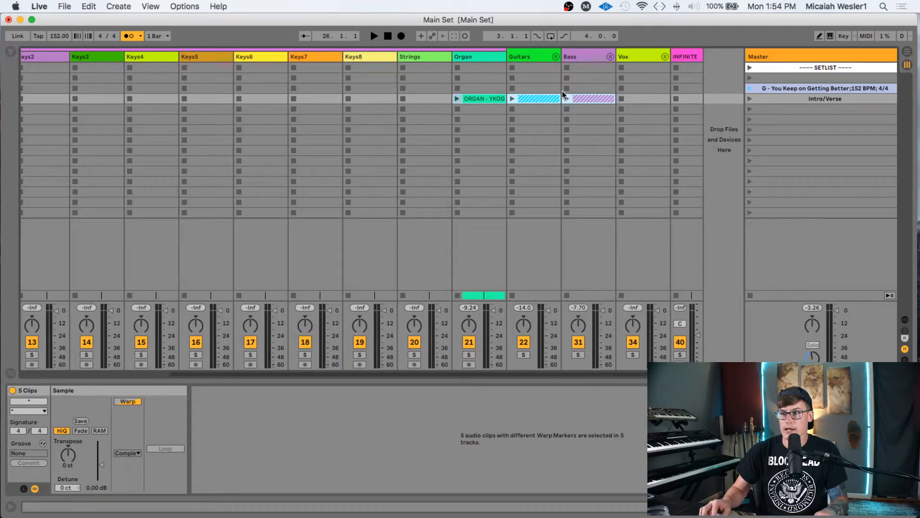
pyautogui.click(555, 57)
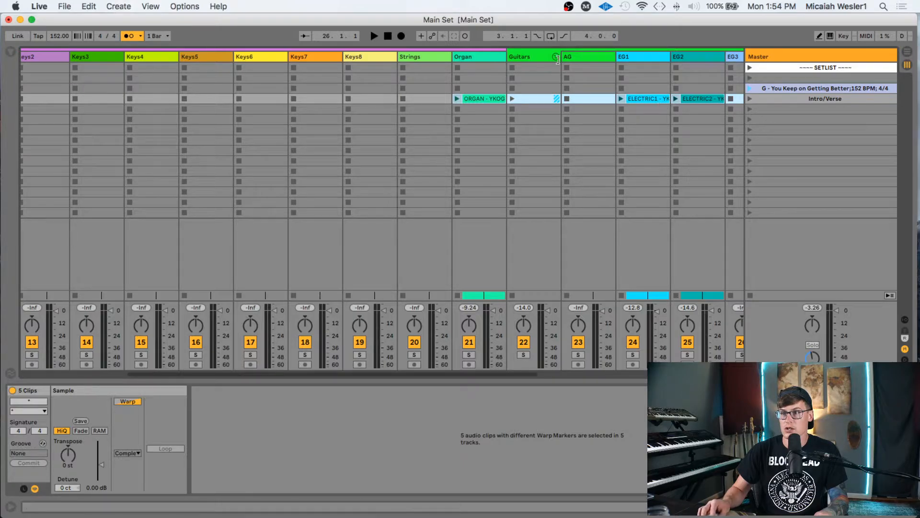
pyautogui.click(555, 57)
pyautogui.hscroll(-8, 482, 131)
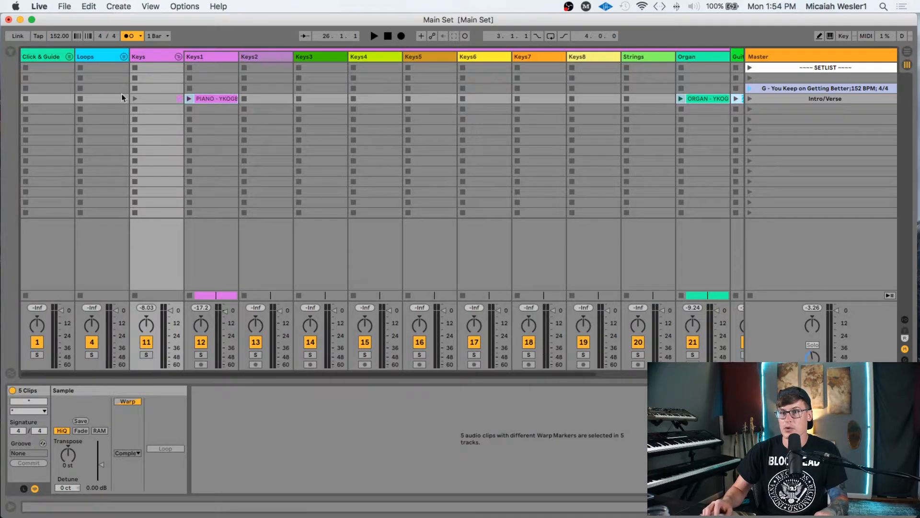
pyautogui.click(48, 98)
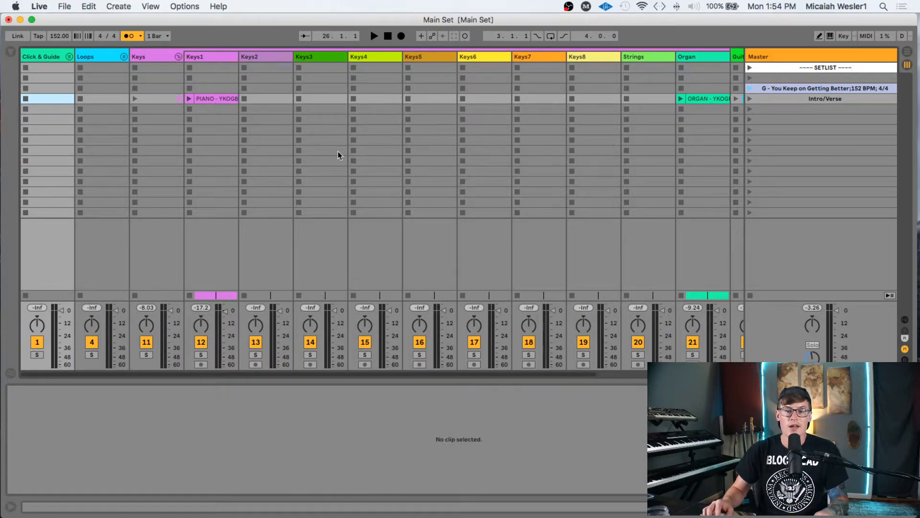
pyautogui.press('Tab')
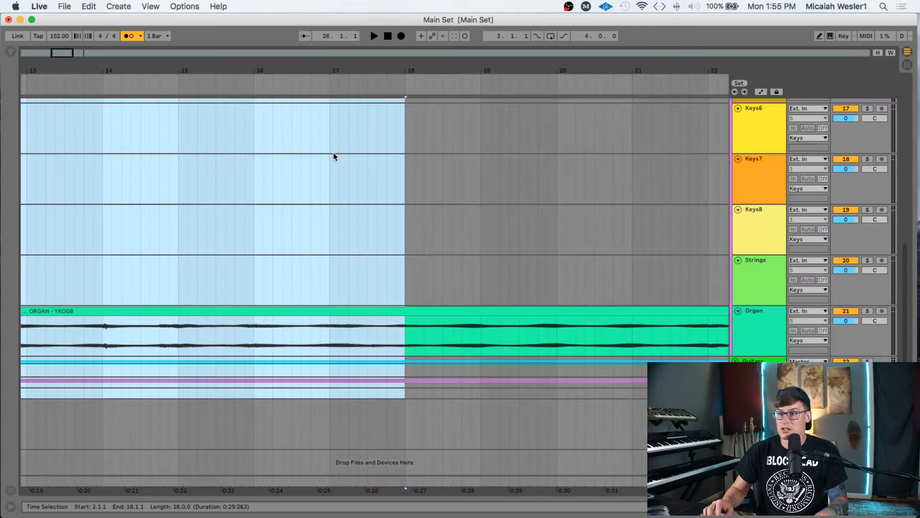
# - Play the arrangement from bar 18 to find where the section ends
pyautogui.scroll(10, 417, 182)
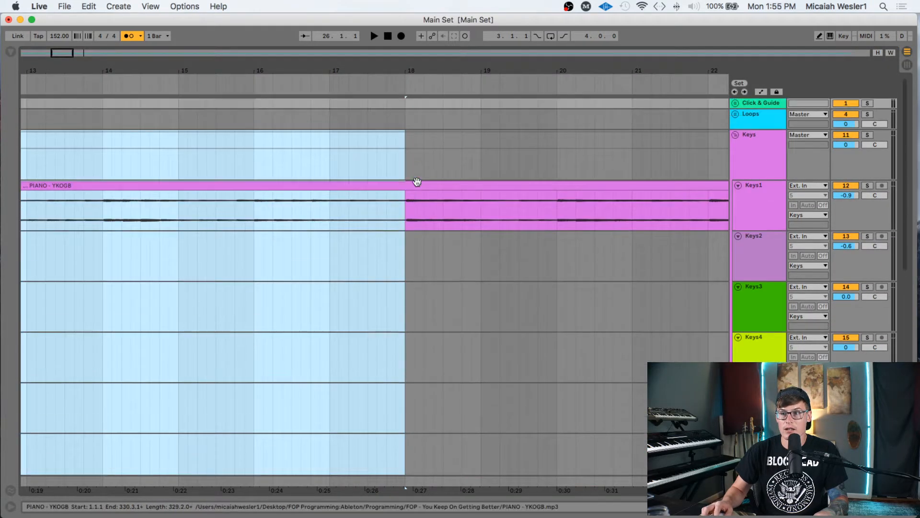
pyautogui.click(404, 143)
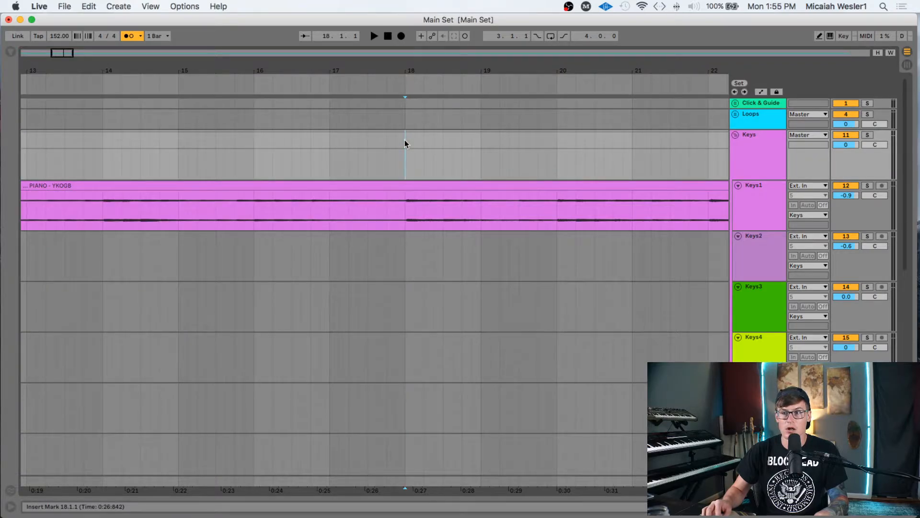
pyautogui.press('space')
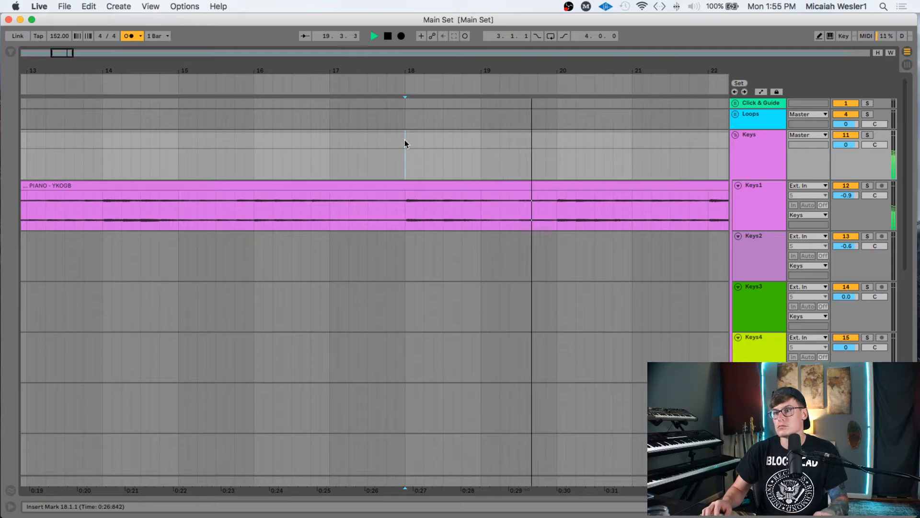
pyautogui.hscroll(3, 404, 140)
pyautogui.hscroll(3, 445, 165)
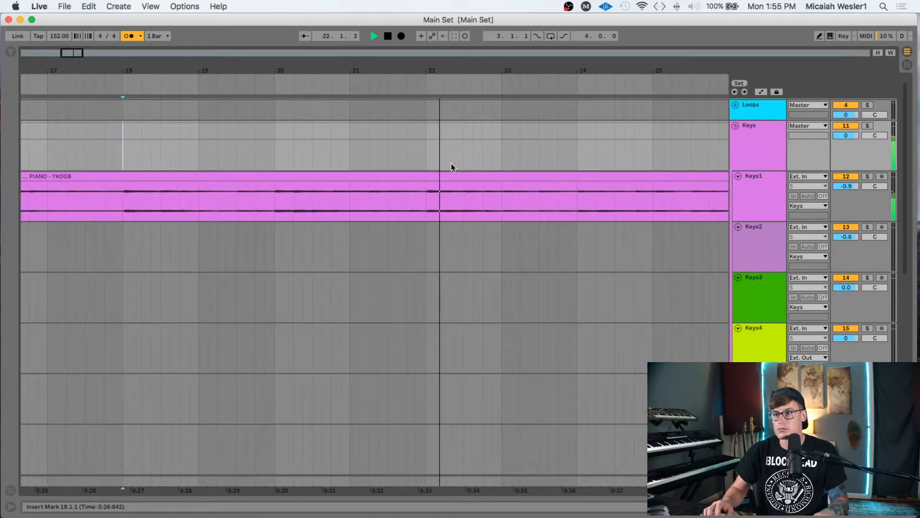
pyautogui.hscroll(-1, 450, 162)
pyautogui.hscroll(3, 451, 163)
pyautogui.scroll(1, 451, 163)
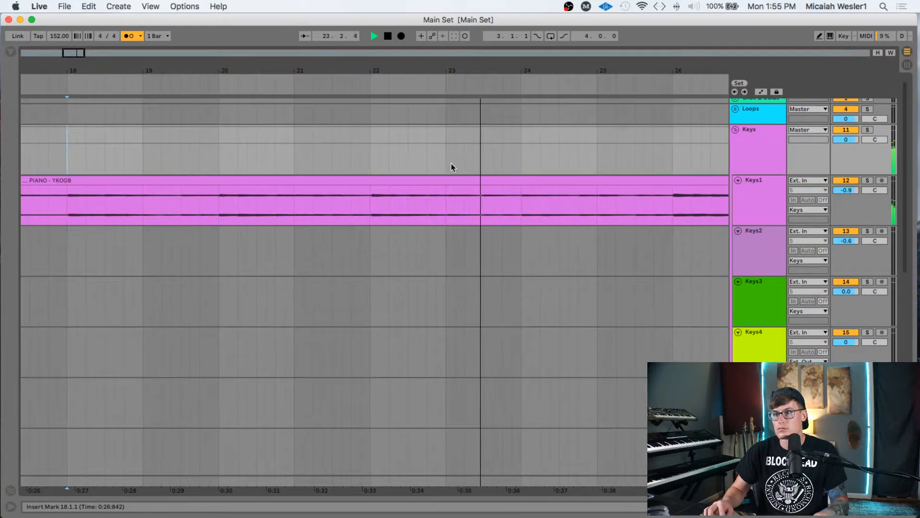
pyautogui.hscroll(2, 450, 163)
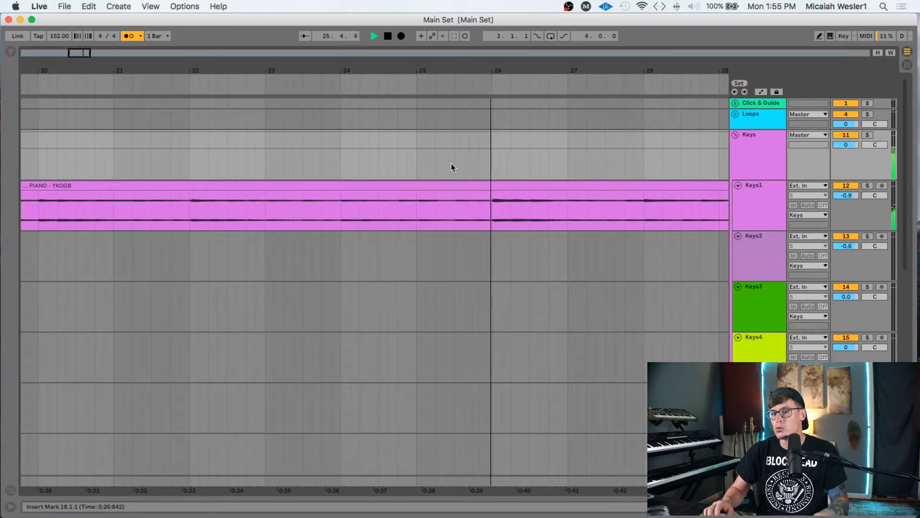
pyautogui.hscroll(5, 451, 163)
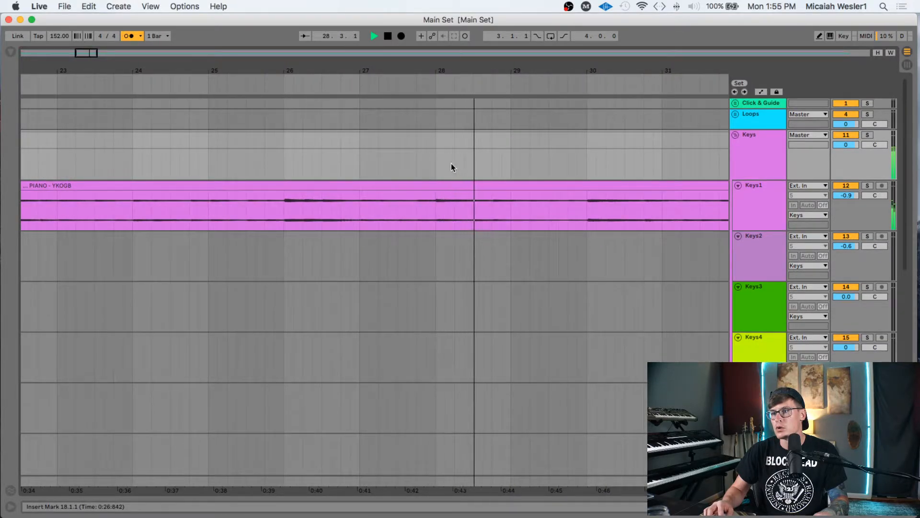
pyautogui.hscroll(2, 451, 167)
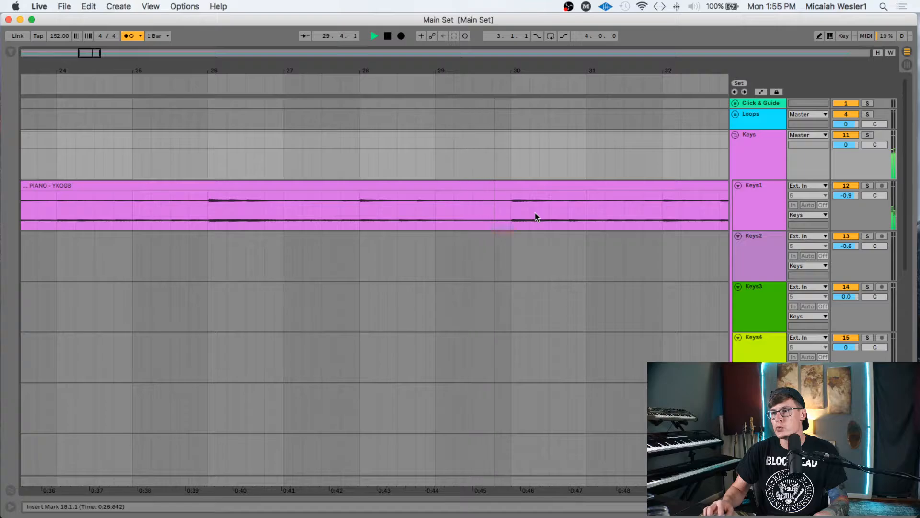
pyautogui.hscroll(2, 559, 236)
pyautogui.hscroll(1, 559, 233)
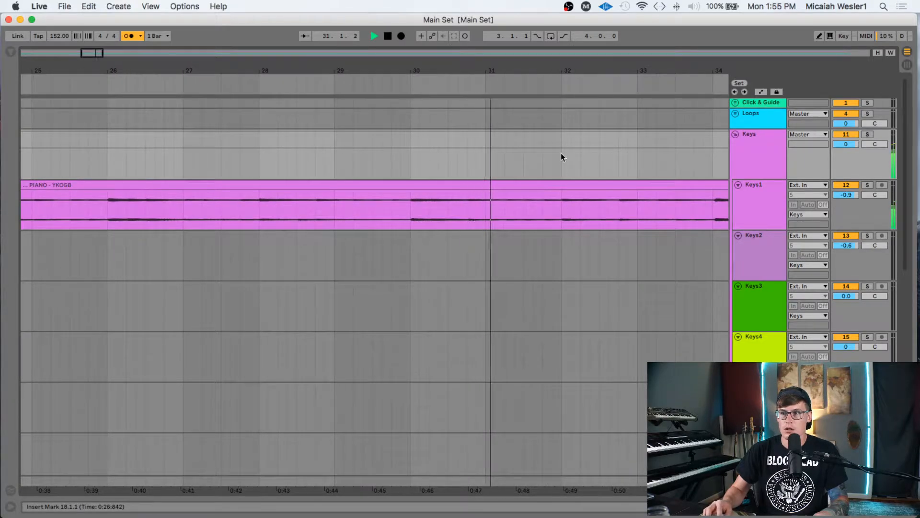
pyautogui.hscroll(3, 561, 154)
pyautogui.hscroll(1, 561, 154)
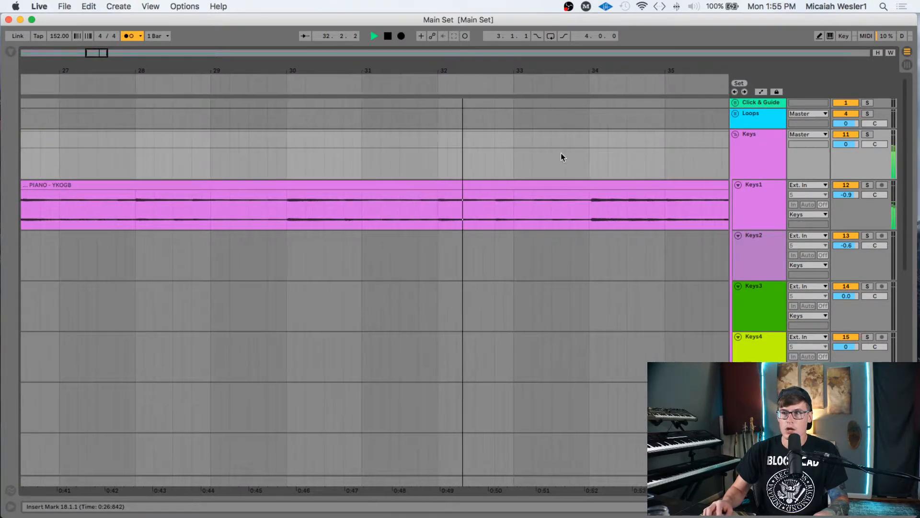
# - Select bars 18 to 34 across all tracks and go back to Session View
pyautogui.keyDown('shift'); pyautogui.click(589, 153); pyautogui.keyUp('shift')
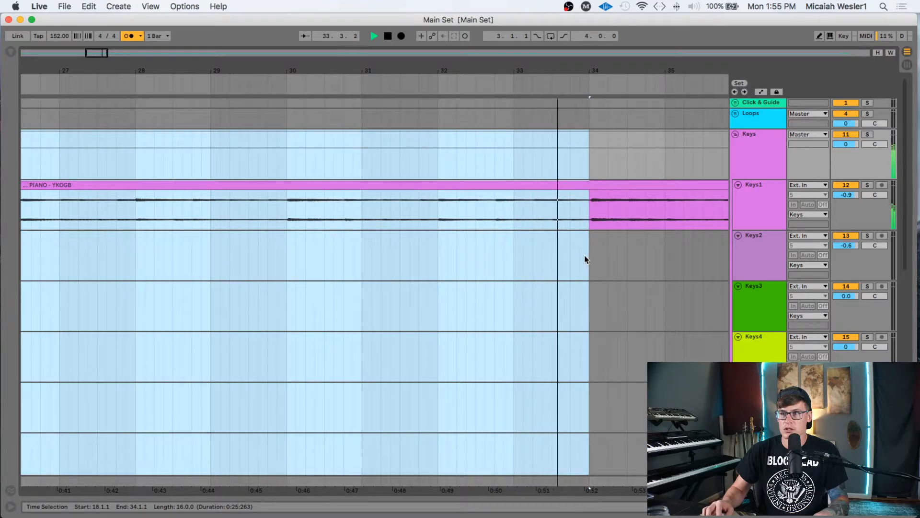
pyautogui.scroll(-6, 584, 255)
pyautogui.keyDown('shift'); pyautogui.click(589, 392); pyautogui.keyUp('shift')
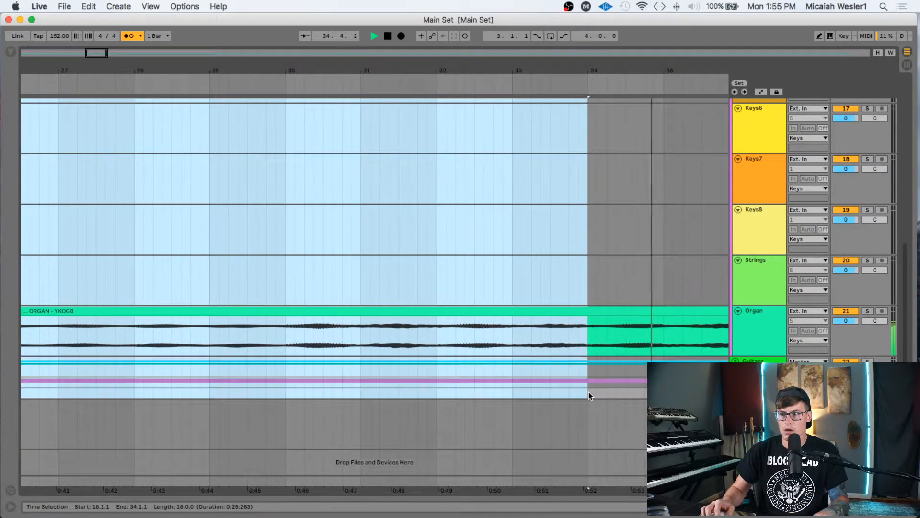
pyautogui.press('Tab')
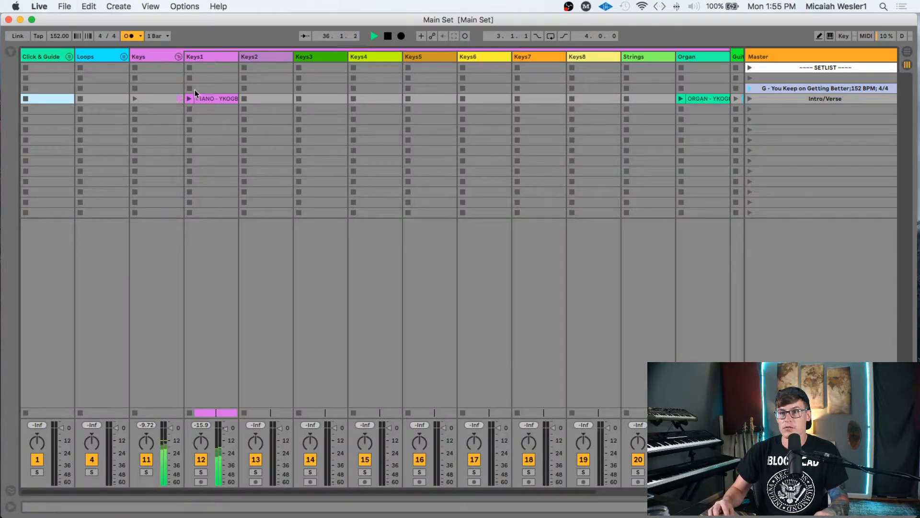
# - Paste the copied section clips into row five and name that scene Ch1
pyautogui.click(171, 109)
pyautogui.press('super+v')
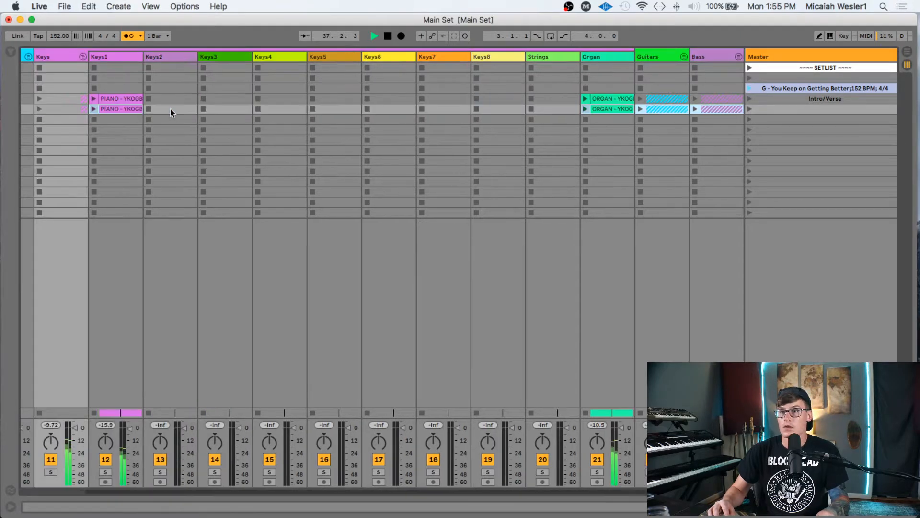
pyautogui.click(827, 109)
pyautogui.press('super+r')
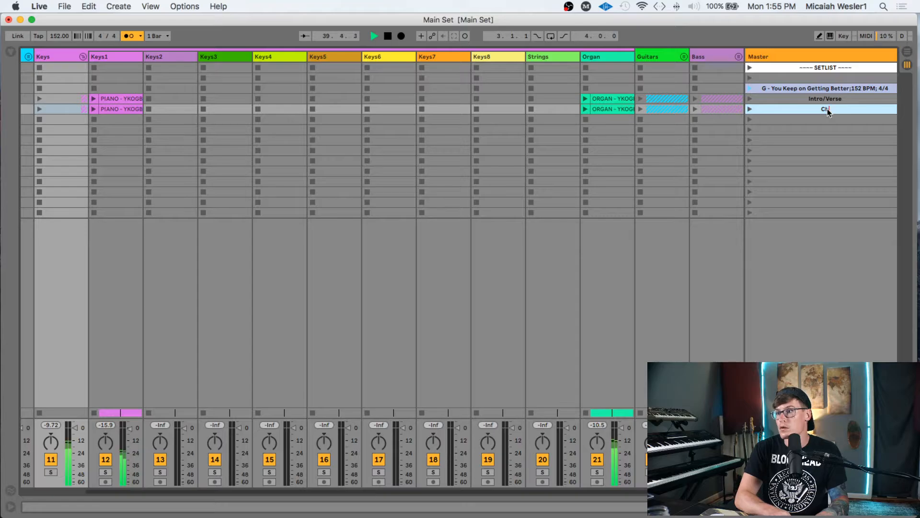
# - Select bars 34 to 50 across the arrangement tracks and return to Session View
pyautogui.press('Tab')
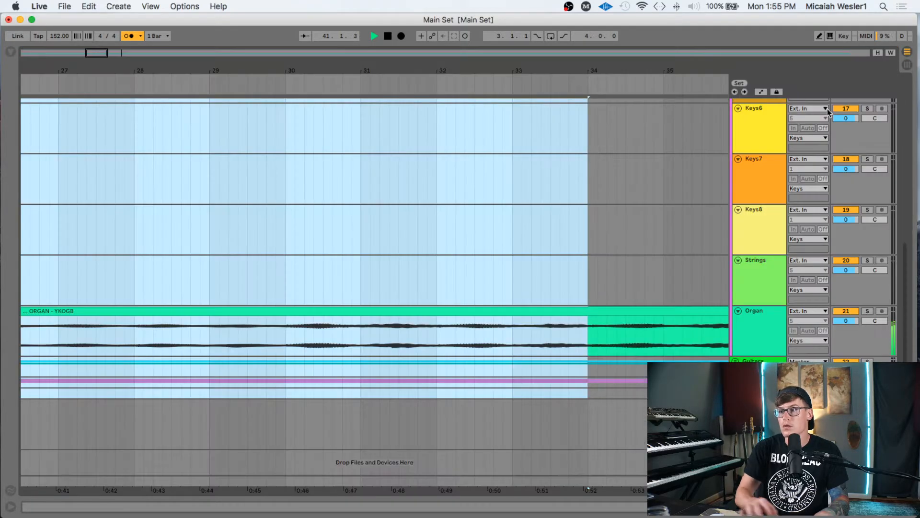
pyautogui.scroll(10, 574, 166)
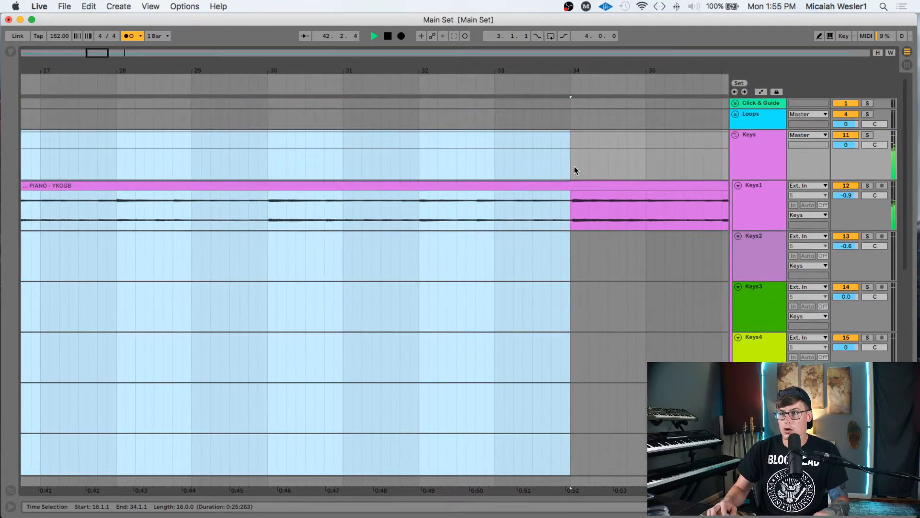
pyautogui.click(572, 164)
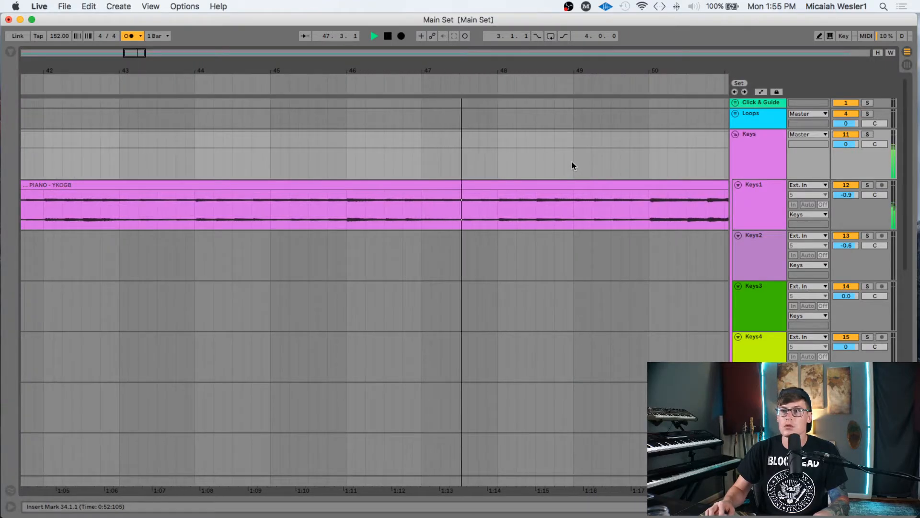
pyautogui.keyDown('shift'); pyautogui.click(585, 146); pyautogui.keyUp('shift')
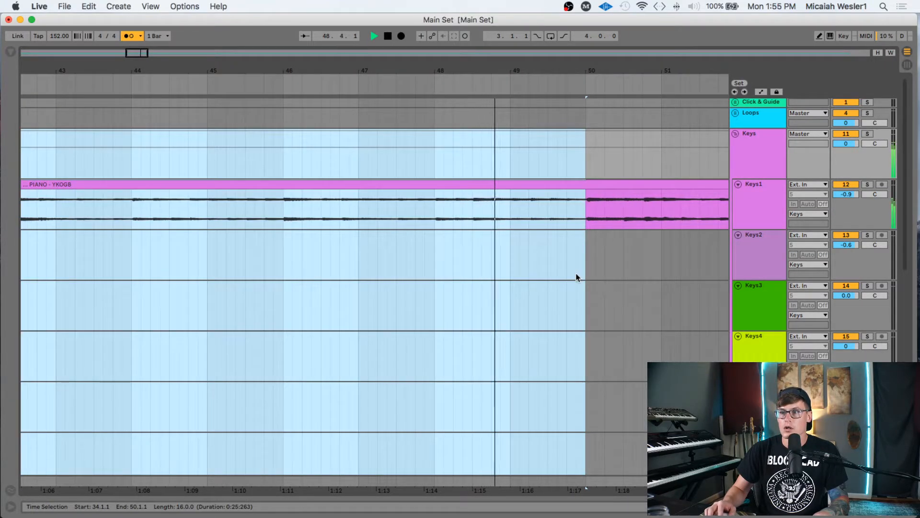
pyautogui.scroll(-1, 577, 276)
pyautogui.scroll(-6, 576, 277)
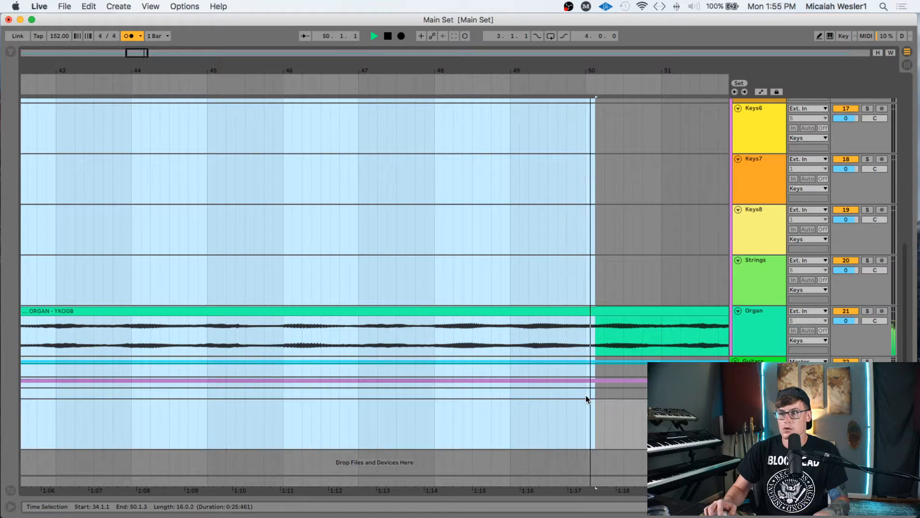
pyautogui.press('Tab')
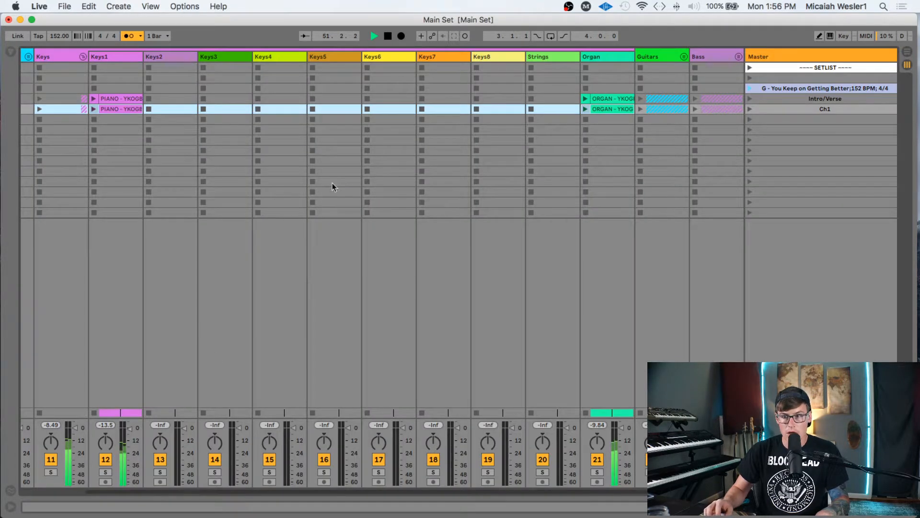
# - Paste the bar 34–50 clips below Ch1, name that scene V2 MED, and start a Ch2 scene
pyautogui.click(60, 122)
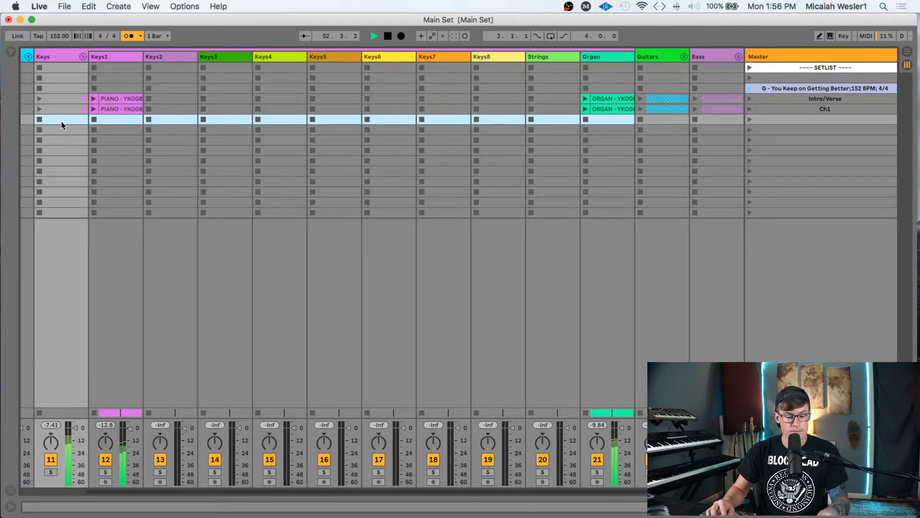
pyautogui.press('super+v')
pyautogui.click(826, 121)
pyautogui.press('super+r')
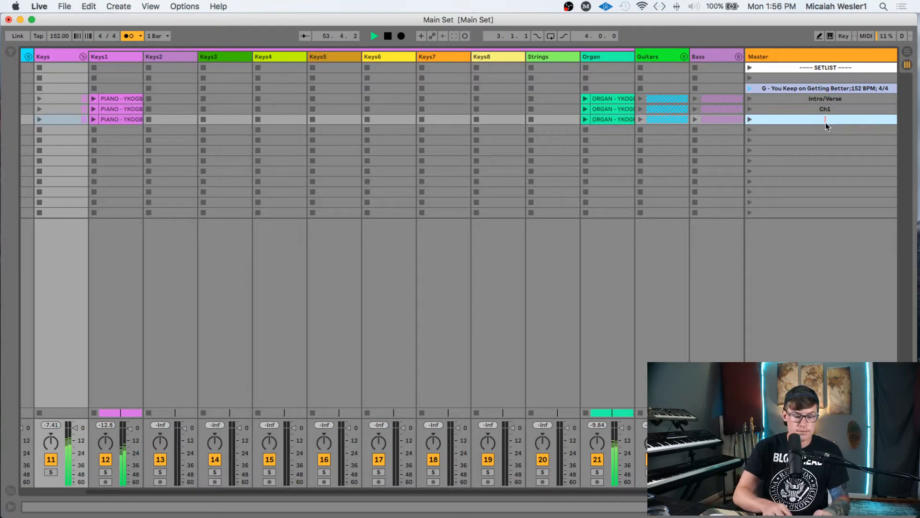
pyautogui.write('V2')
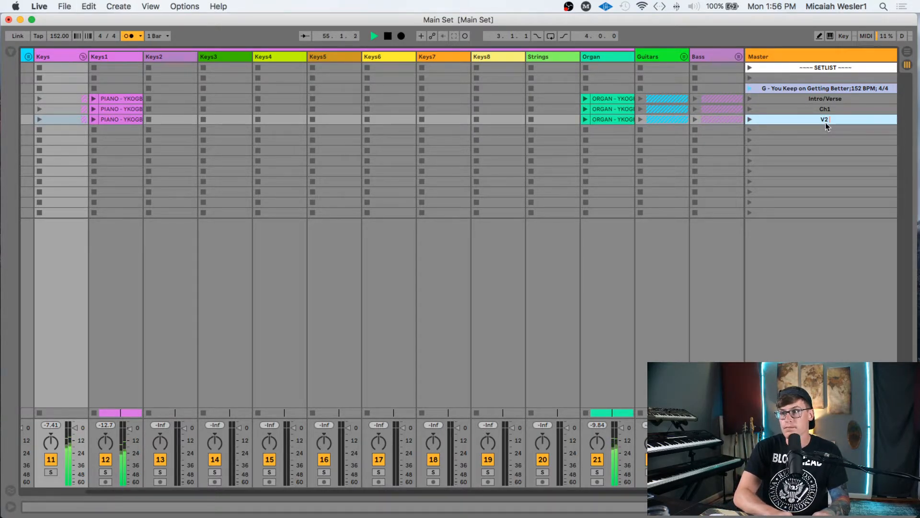
pyautogui.write(' MED')
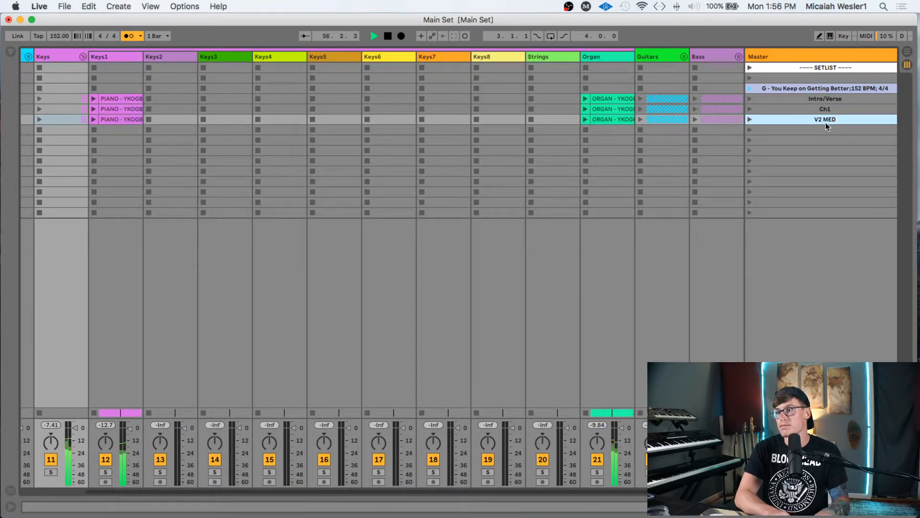
pyautogui.press('Tab')
pyautogui.write('Ch2')
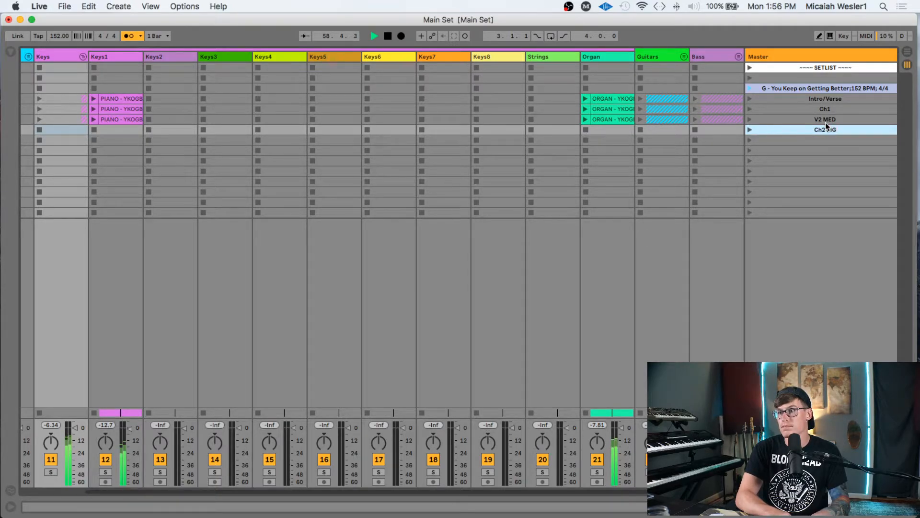
pyautogui.press('Tab')
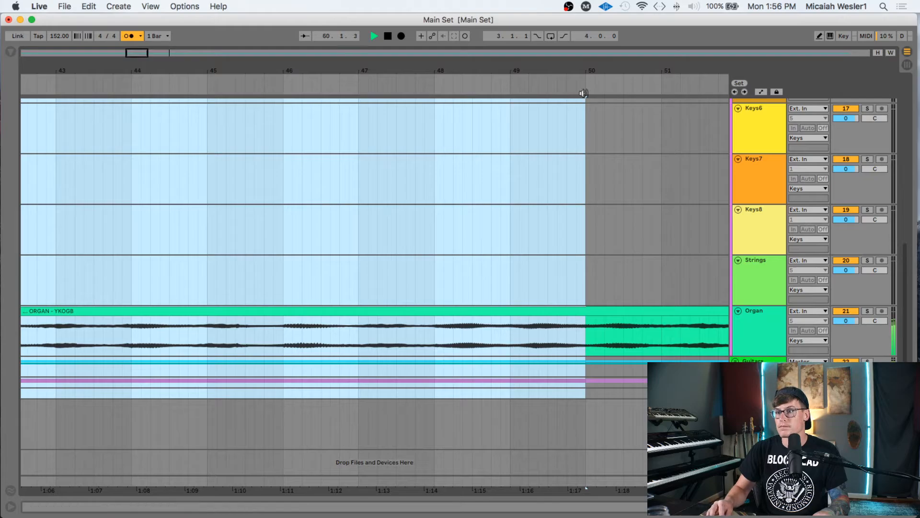
# - Select bars 50 to 66 across all arrangement tracks
pyautogui.scroll(10, 585, 207)
pyautogui.click(586, 157)
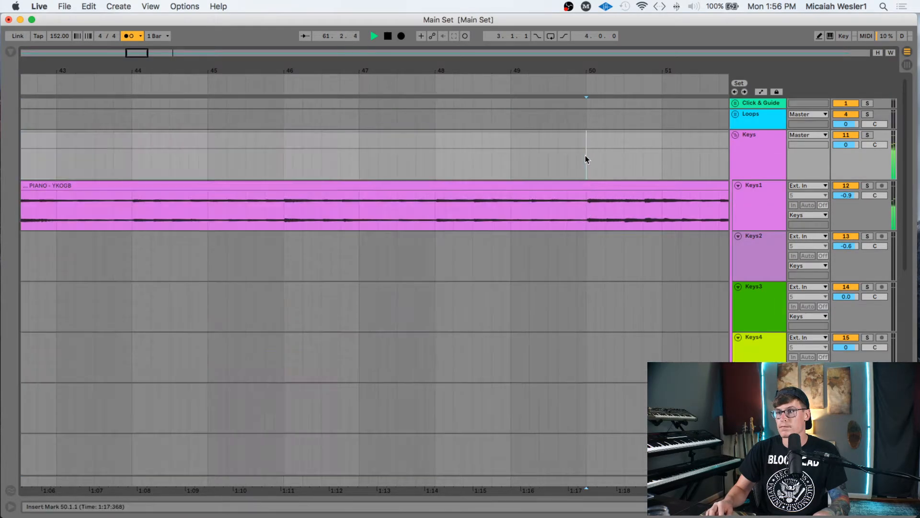
pyautogui.hscroll(20, 598, 162)
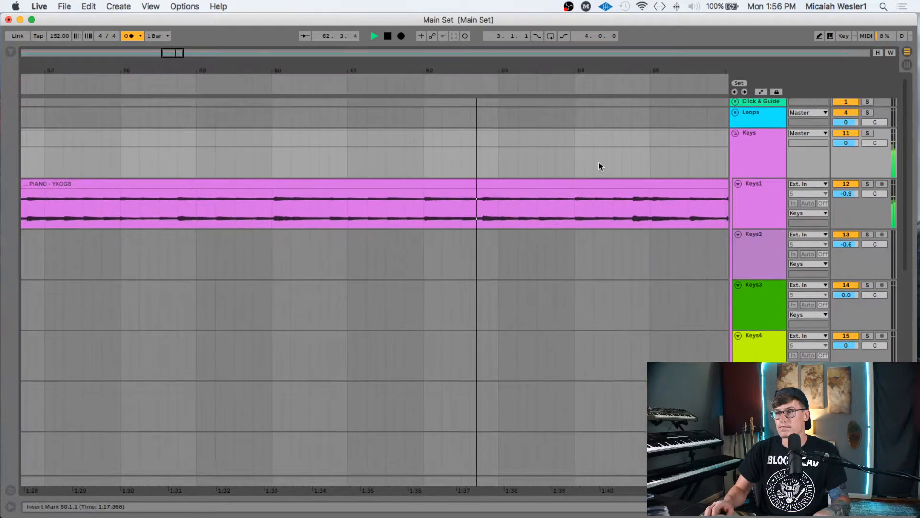
pyautogui.moveTo(435, 68); pyautogui.dragTo(435, 48)
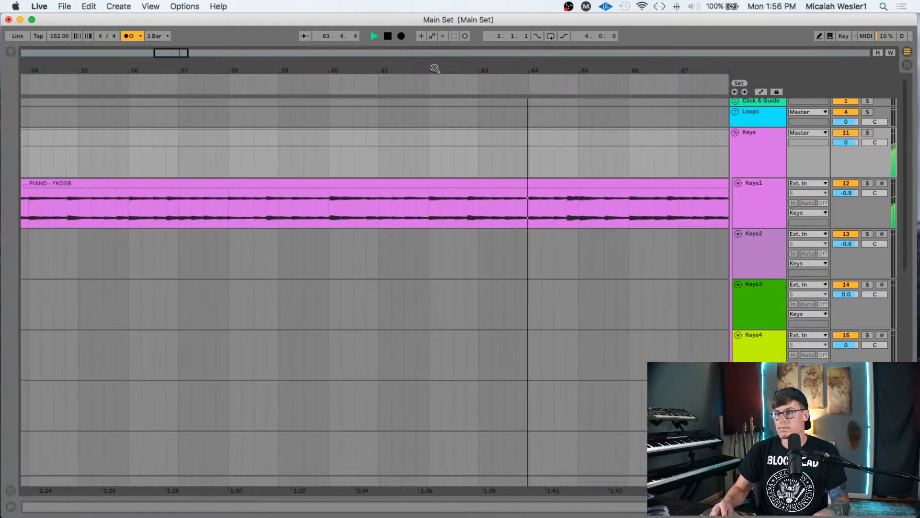
pyautogui.hscroll(5, 501, 171)
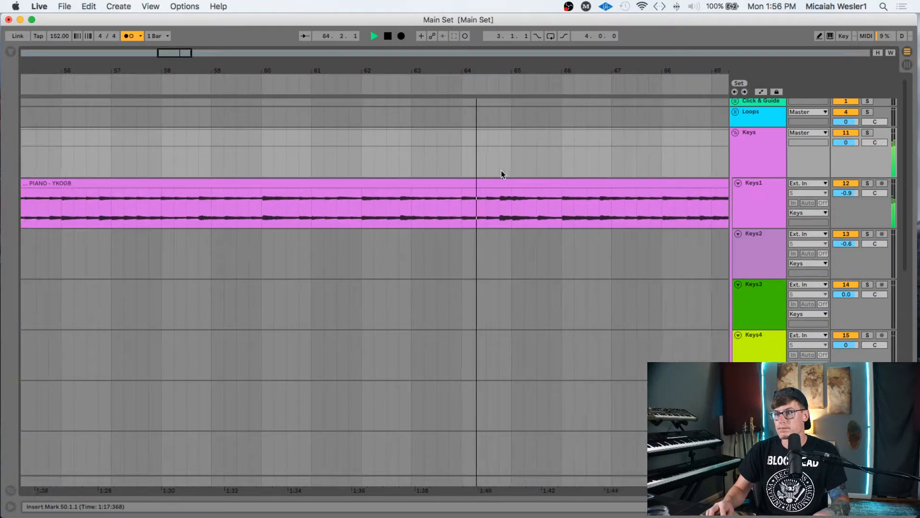
pyautogui.keyDown('shift'); pyautogui.click(470, 149); pyautogui.keyUp('shift')
pyautogui.scroll(-5, 463, 301)
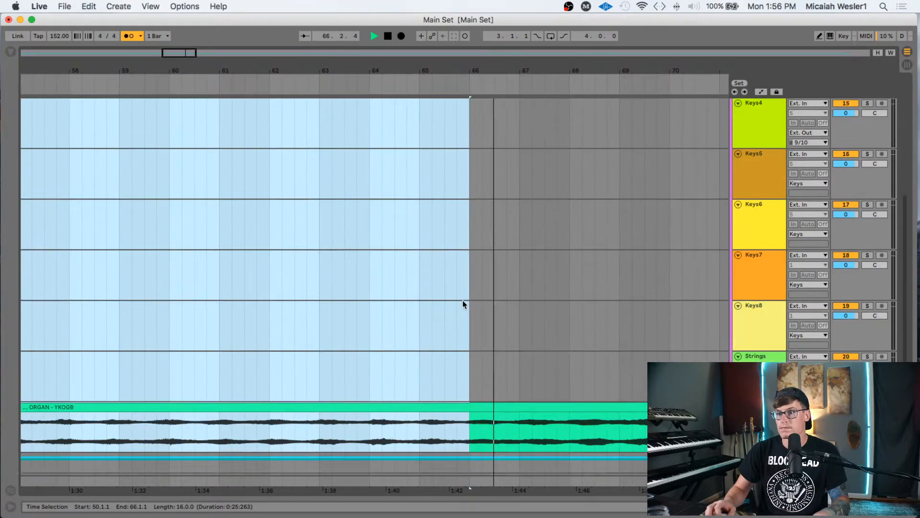
pyautogui.scroll(-3, 462, 300)
pyautogui.keyDown('shift'); pyautogui.click(470, 394); pyautogui.keyUp('shift')
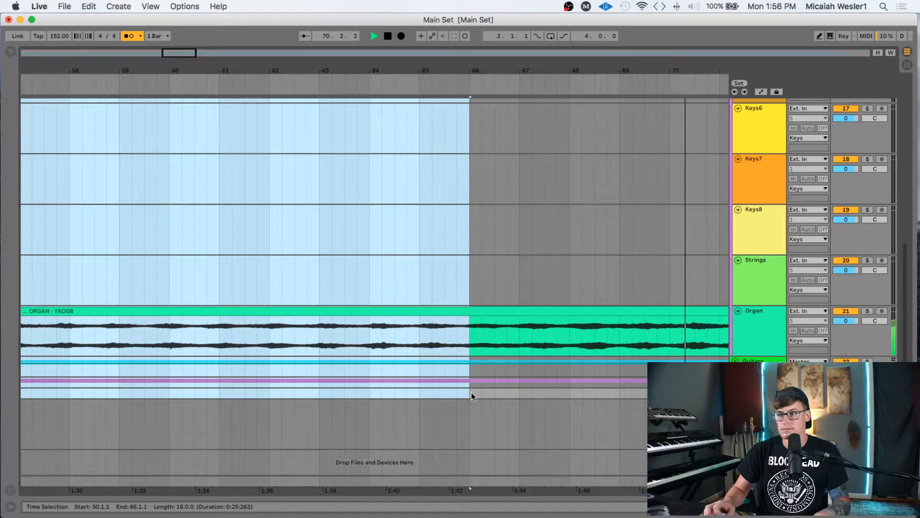
# - Extend the selection to bar 82 and paste it into the Ch2 BIG scene
pyautogui.scroll(10, 470, 392)
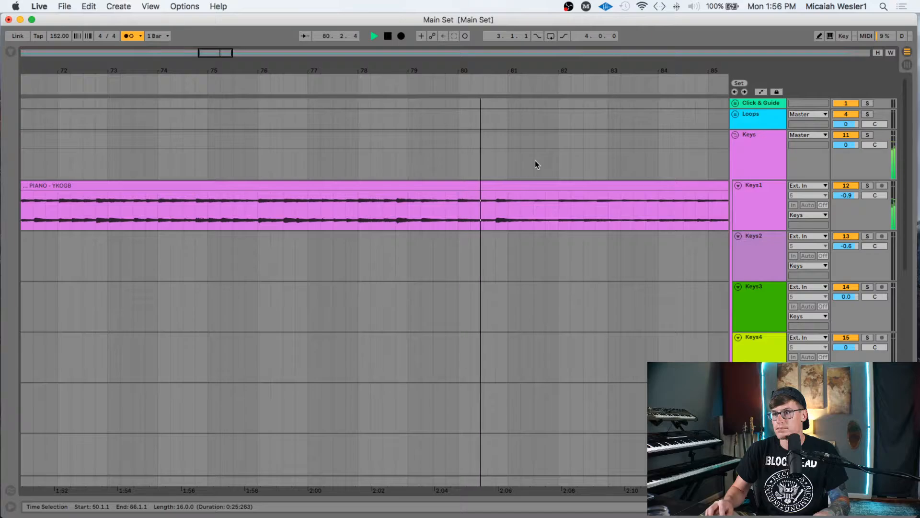
pyautogui.keyDown('shift'); pyautogui.click(557, 158); pyautogui.keyUp('shift')
pyautogui.scroll(-10, 557, 157)
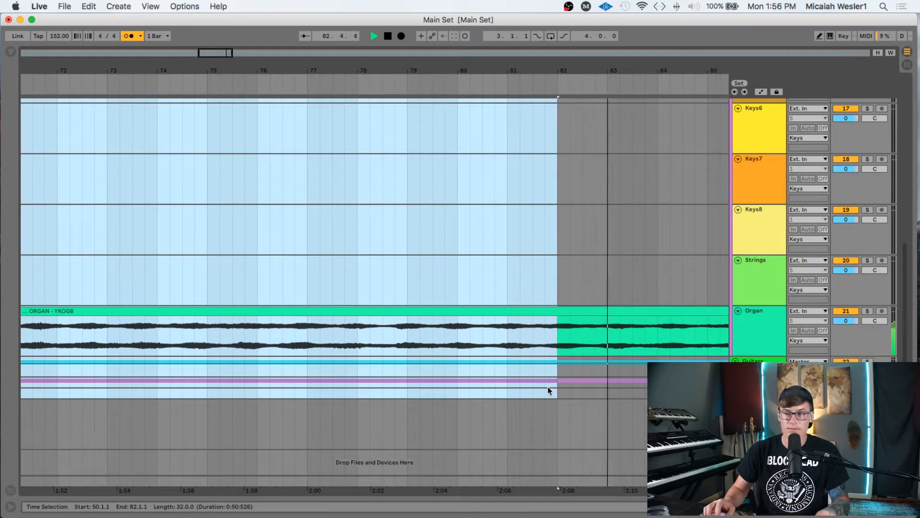
pyautogui.press('Tab')
pyautogui.press('super+v')
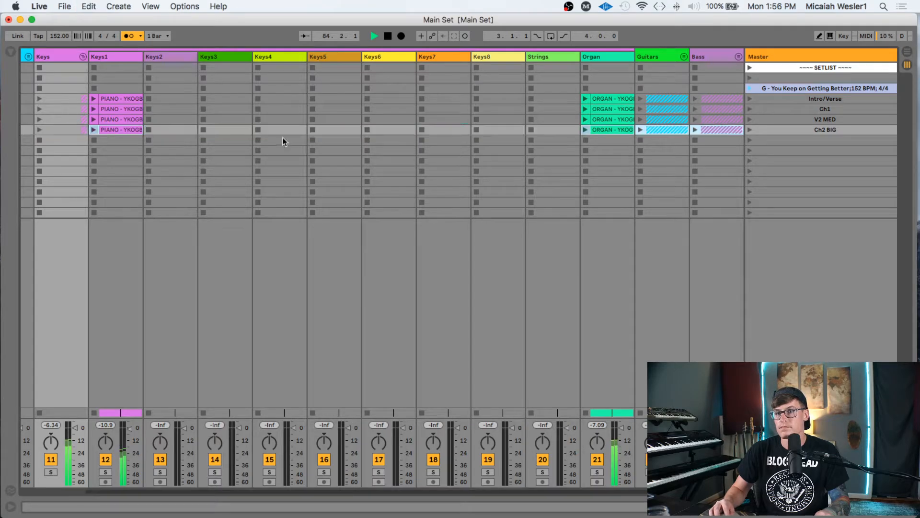
# - Select the bar 82–98 range across all arrangement tracks, then return to Session View
pyautogui.press('Tab')
pyautogui.scroll(10, 552, 171)
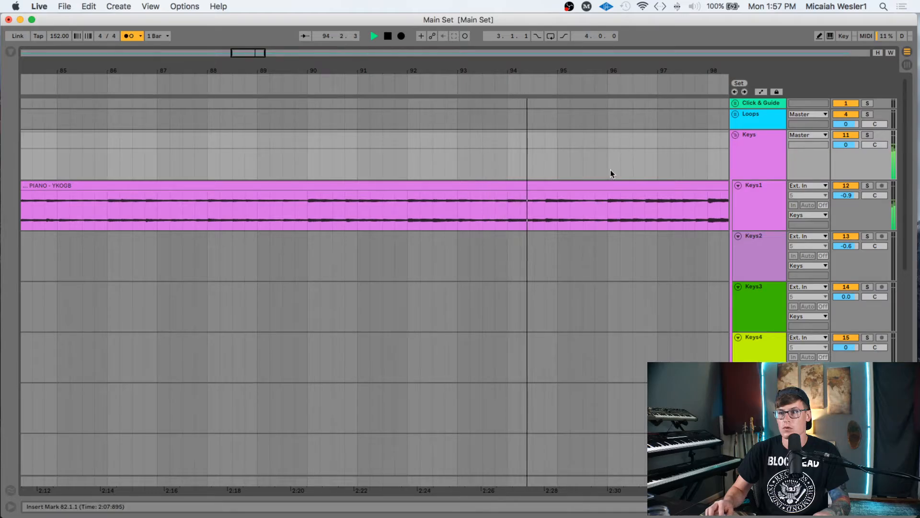
pyautogui.keyDown('shift'); pyautogui.click(595, 155); pyautogui.keyUp('shift')
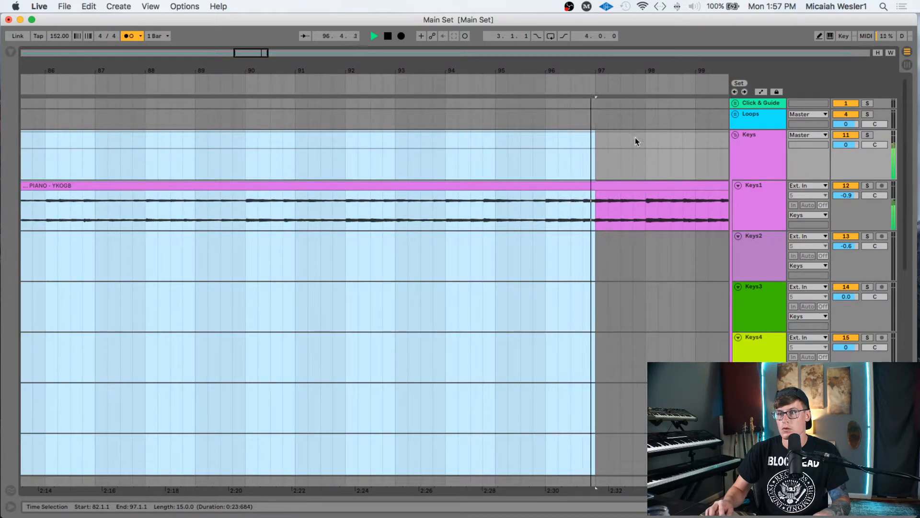
pyautogui.keyDown('shift'); pyautogui.click(645, 154); pyautogui.keyUp('shift')
pyautogui.scroll(-10, 664, 281)
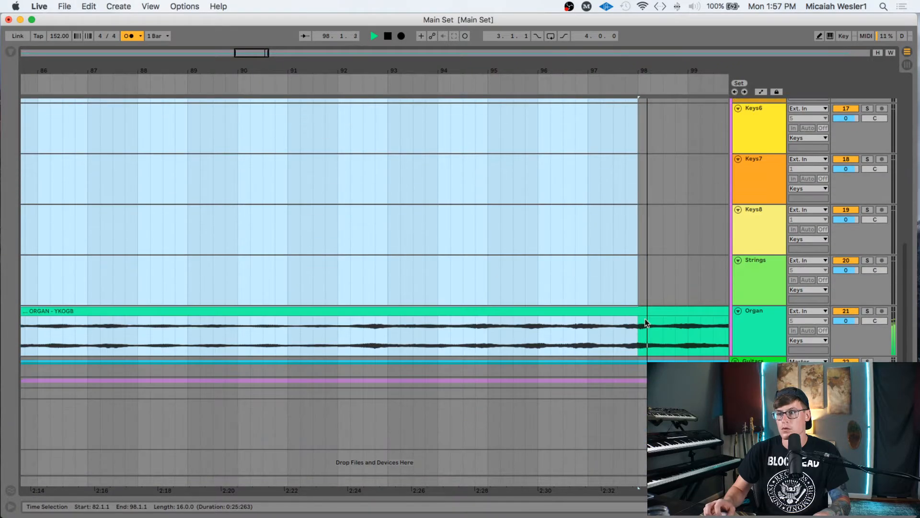
pyautogui.press('Tab')
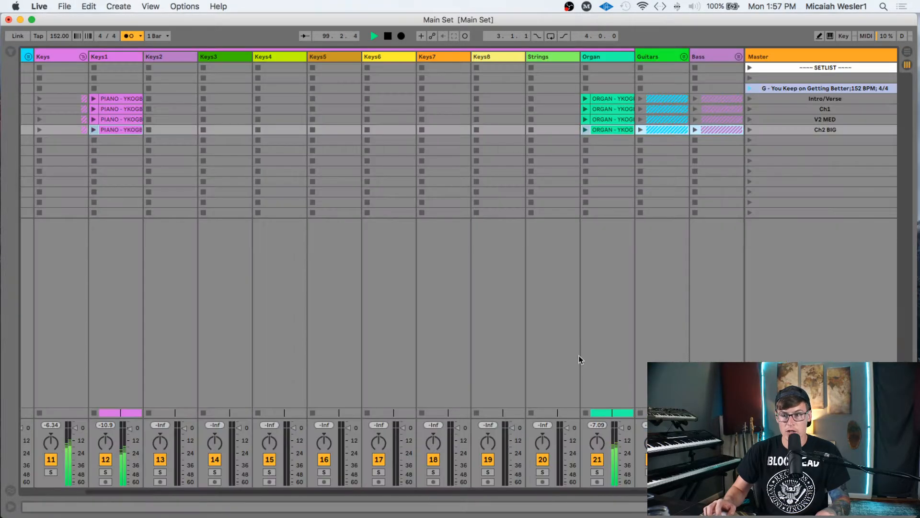
# - Insert the copied section as a scene named Br1 - Hangs on 1 and name the next Br2 MED
pyautogui.press('cmd+d')
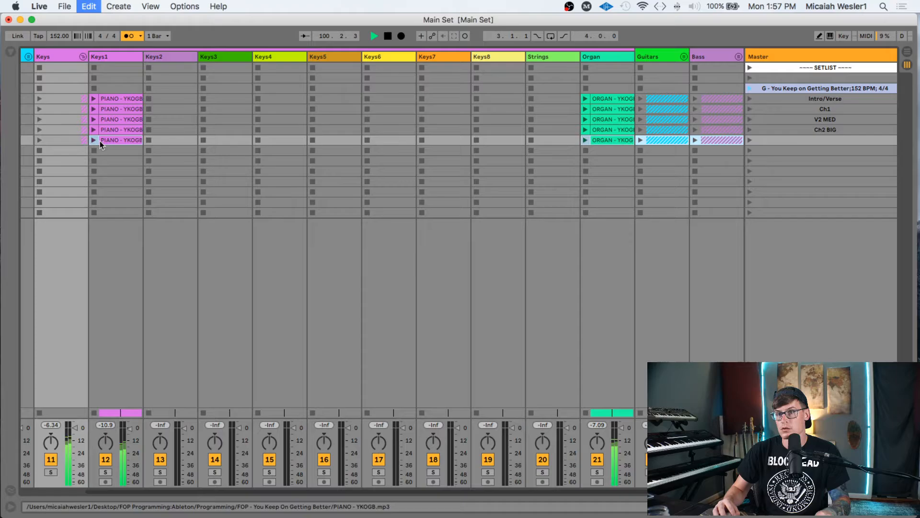
pyautogui.click(842, 140)
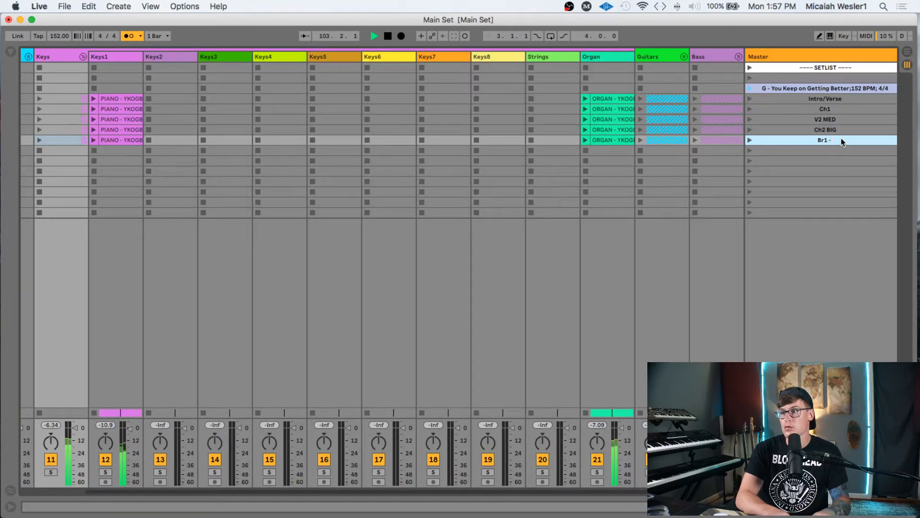
pyautogui.press('Tab')
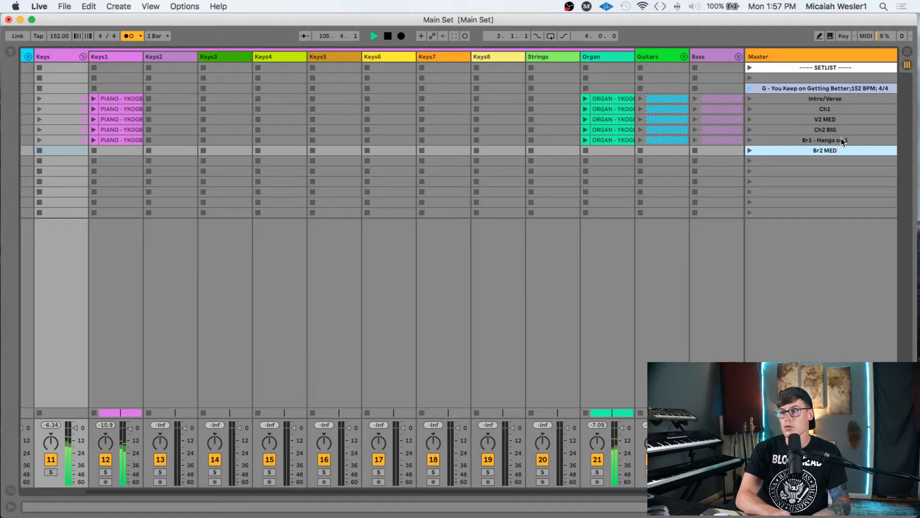
pyautogui.press('Return')
# - Select bars 98 to 114 across the arrangement tracks
pyautogui.press('Tab')
pyautogui.scroll(8, 597, 226)
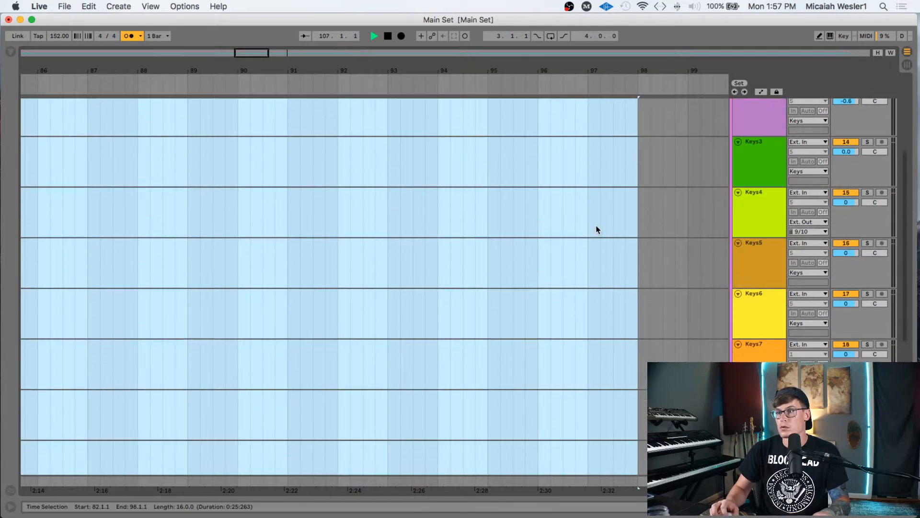
pyautogui.click(635, 164)
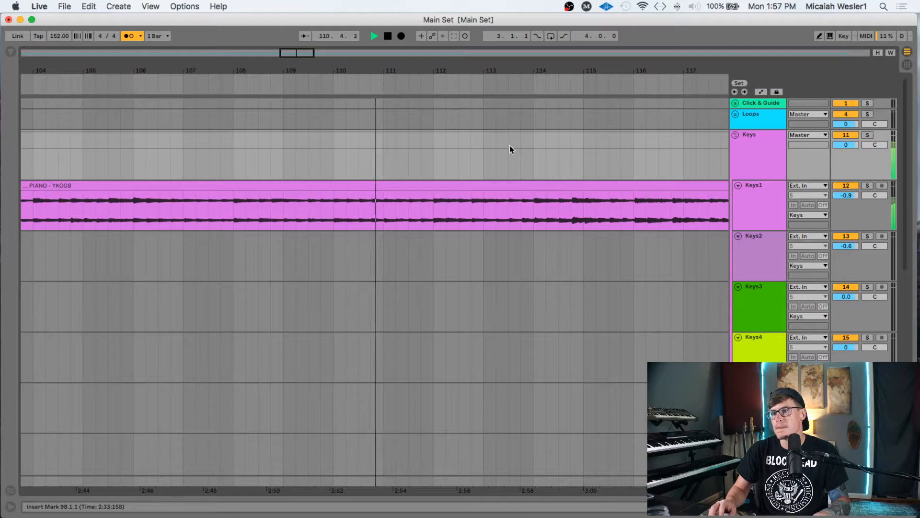
pyautogui.keyDown('shift'); pyautogui.click(534, 156); pyautogui.keyUp('shift')
pyautogui.scroll(-10, 546, 344)
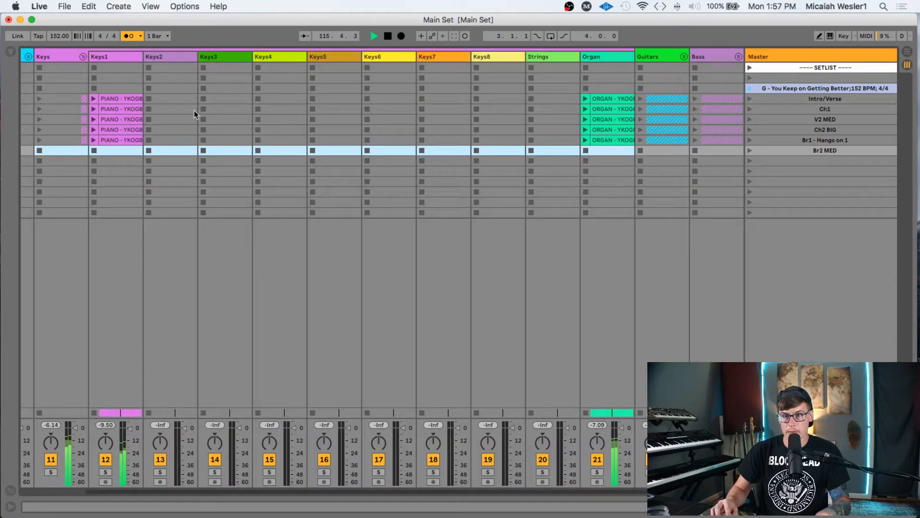
# - Paste the bar 98–114 section into Br2 MED and name the empty scene below Br3 BIG
pyautogui.click(79, 149)
pyautogui.press('cmd+v')
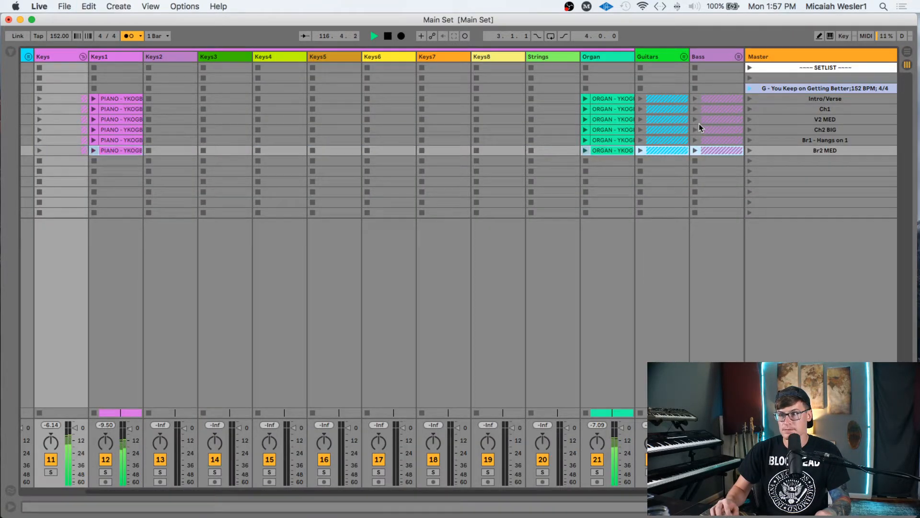
pyautogui.click(812, 161)
pyautogui.press('cmd+r')
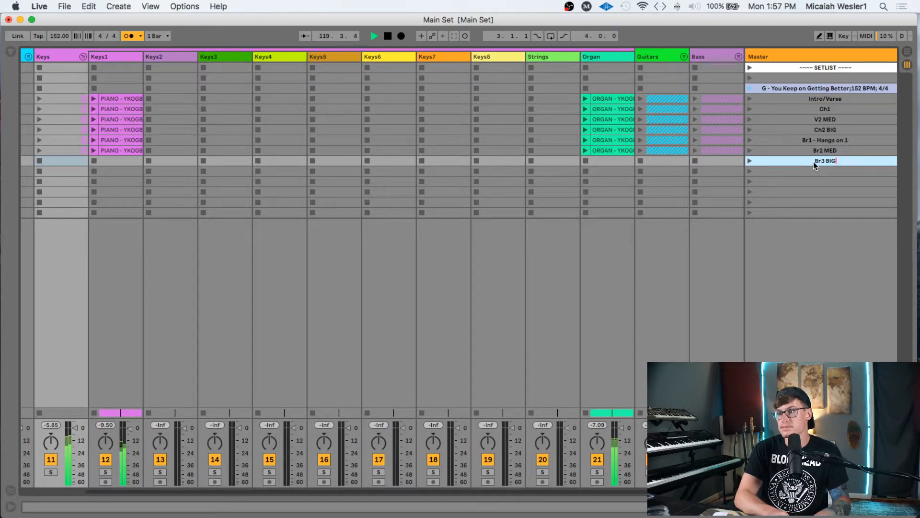
pyautogui.press('Tab')
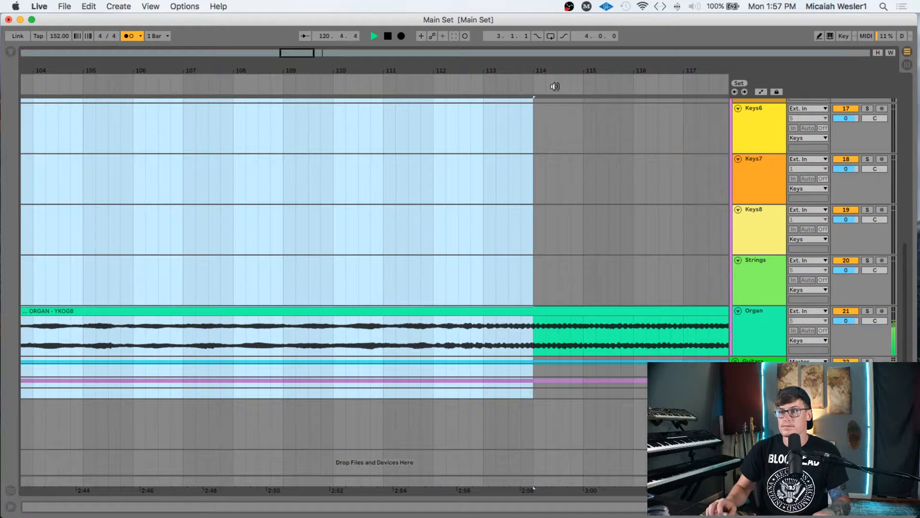
# - Select bars 114 to 130 across all arrangement tracks
pyautogui.scroll(5, 528, 153)
pyautogui.click(532, 157)
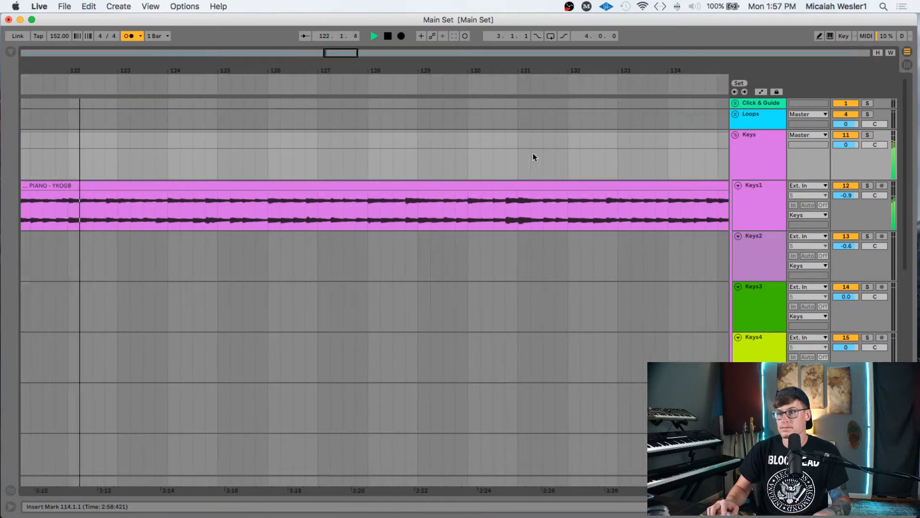
pyautogui.hscroll(4, 534, 153)
pyautogui.hscroll(-10, 531, 150)
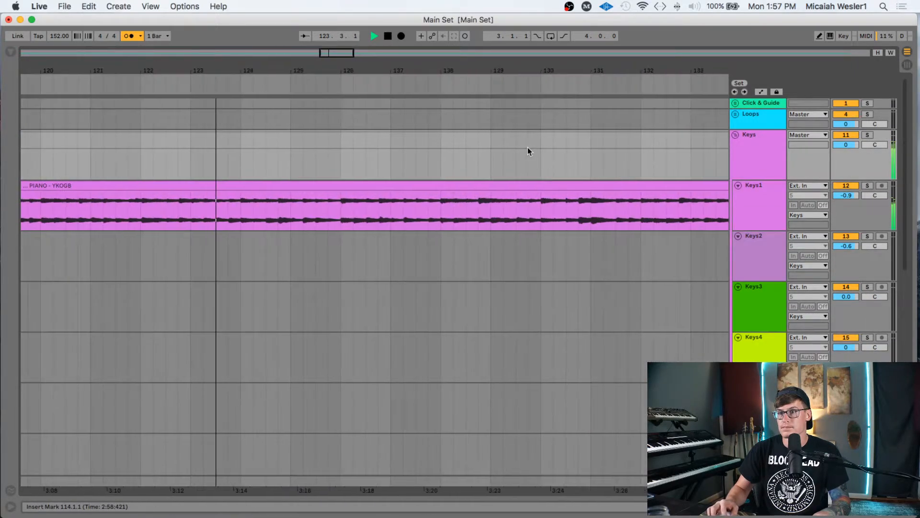
pyautogui.hscroll(-3, 528, 147)
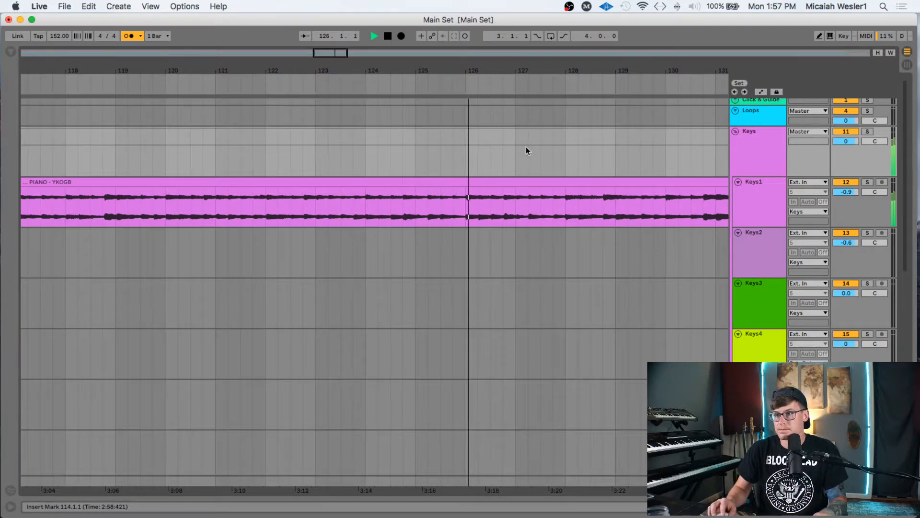
pyautogui.hscroll(3, 530, 145)
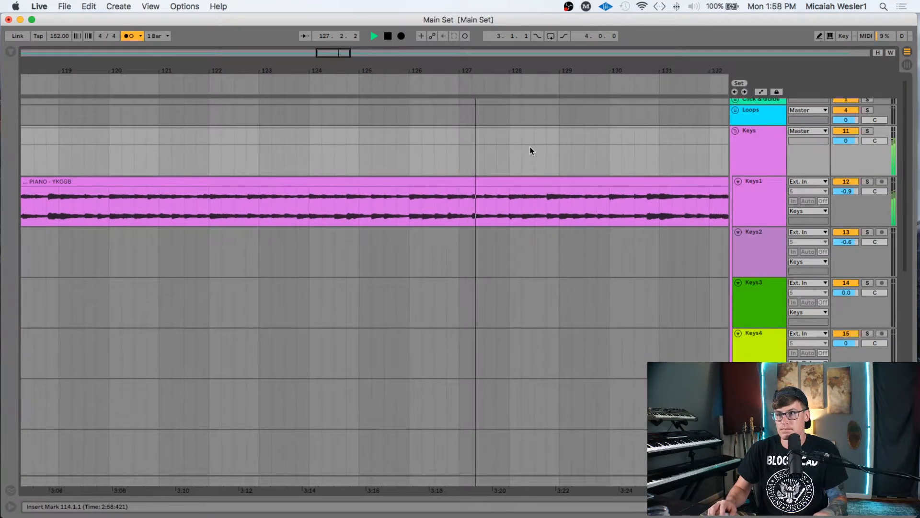
pyautogui.hscroll(3, 530, 146)
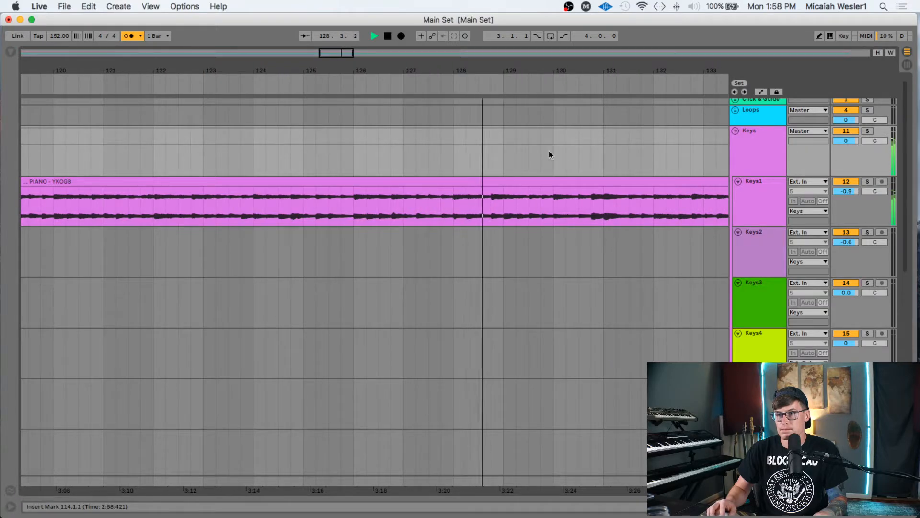
pyautogui.keyDown('shift'); pyautogui.click(553, 164); pyautogui.keyUp('shift')
pyautogui.scroll(-7, 557, 170)
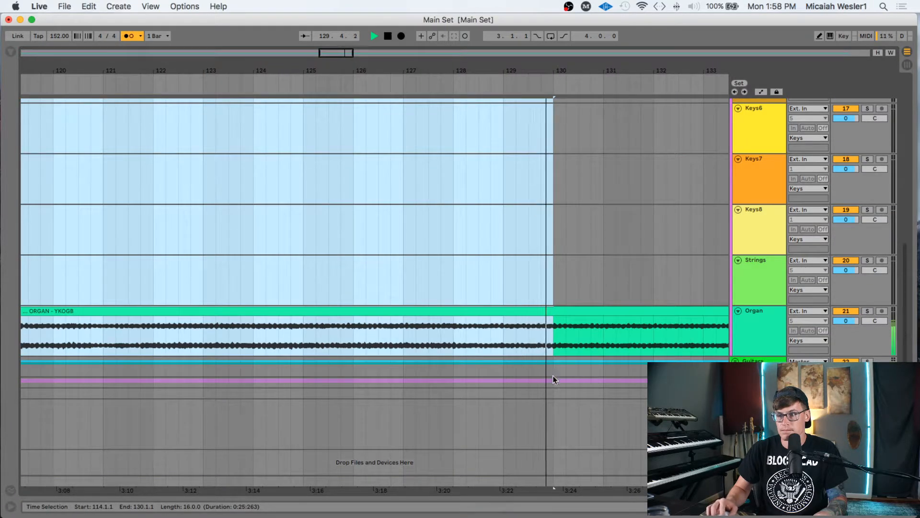
pyautogui.keyDown('shift'); pyautogui.click(551, 394); pyautogui.keyUp('shift')
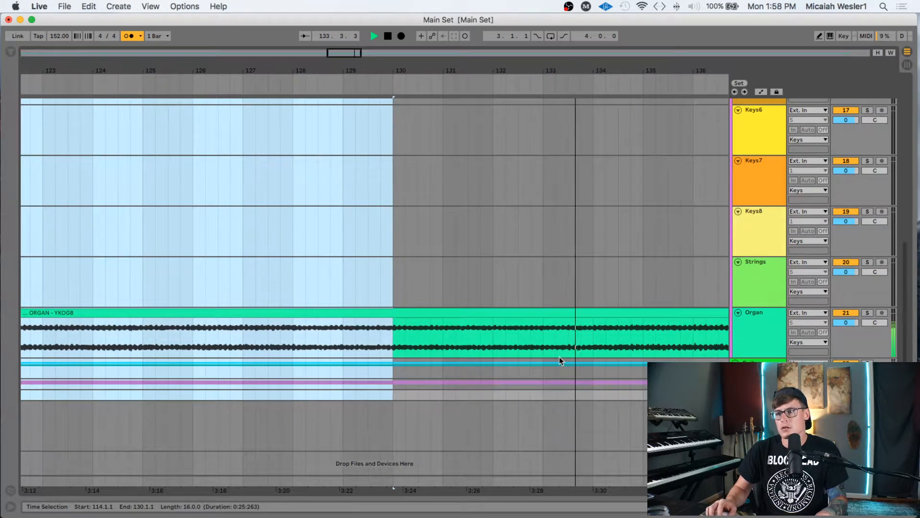
# - Paste the section into Br3 BIG and start naming the next empty scene with 'B'
pyautogui.press('Tab')
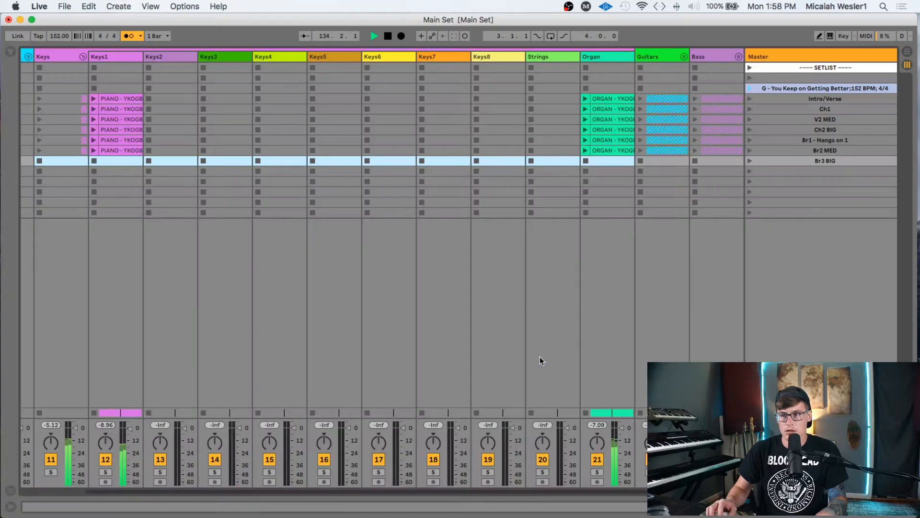
pyautogui.click(77, 161)
pyautogui.press('super+v')
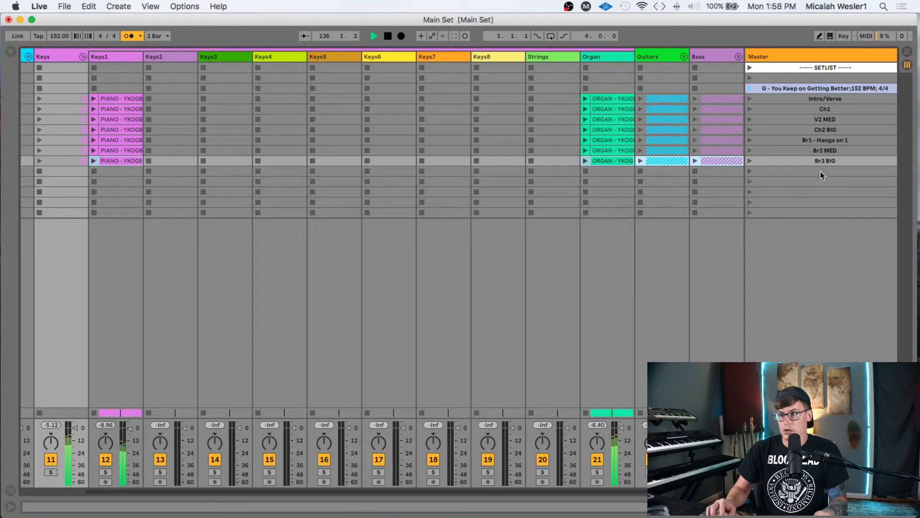
pyautogui.click(836, 170)
pyautogui.press('super+r')
pyautogui.write('B')
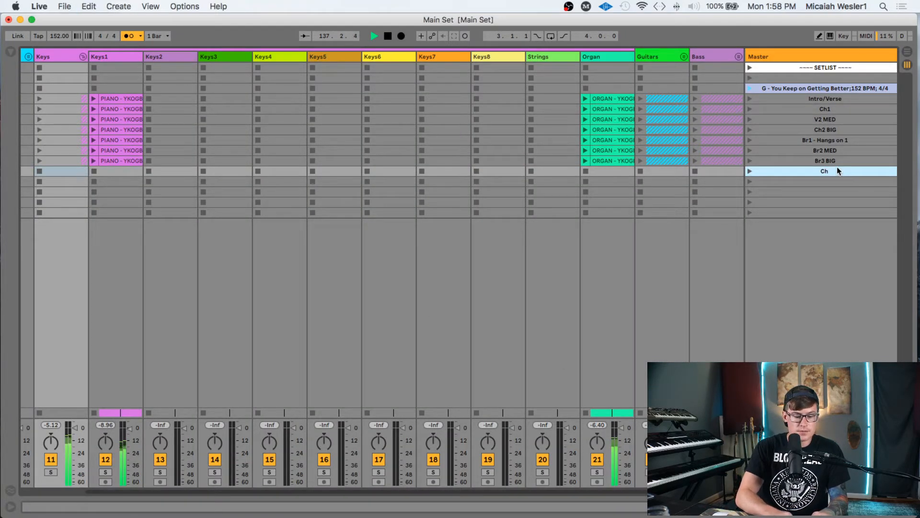
pyautogui.press('Tab')
pyautogui.scroll(5, 449, 221)
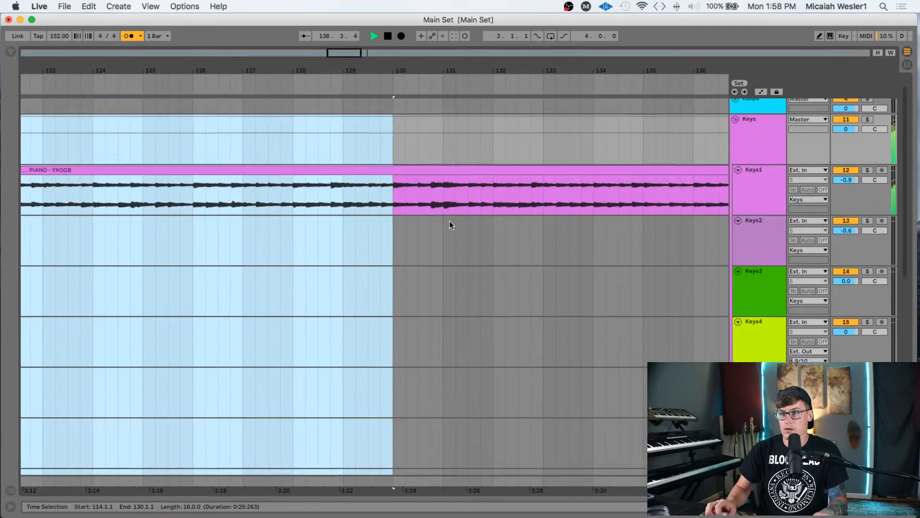
# - Select bars 130 to 146 in the arrangement
pyautogui.click(405, 154)
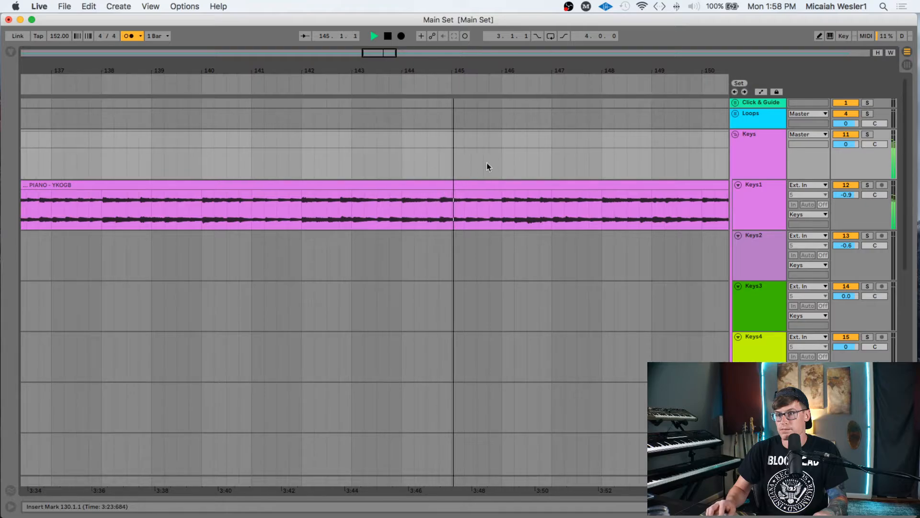
pyautogui.keyDown('shift'); pyautogui.click(502, 165); pyautogui.keyUp('shift')
pyautogui.scroll(-10, 501, 187)
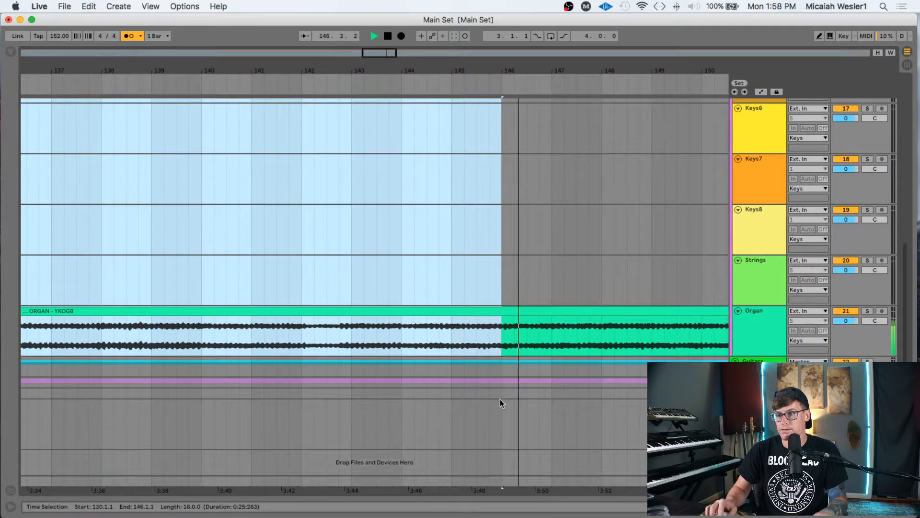
pyautogui.scroll(10, 499, 395)
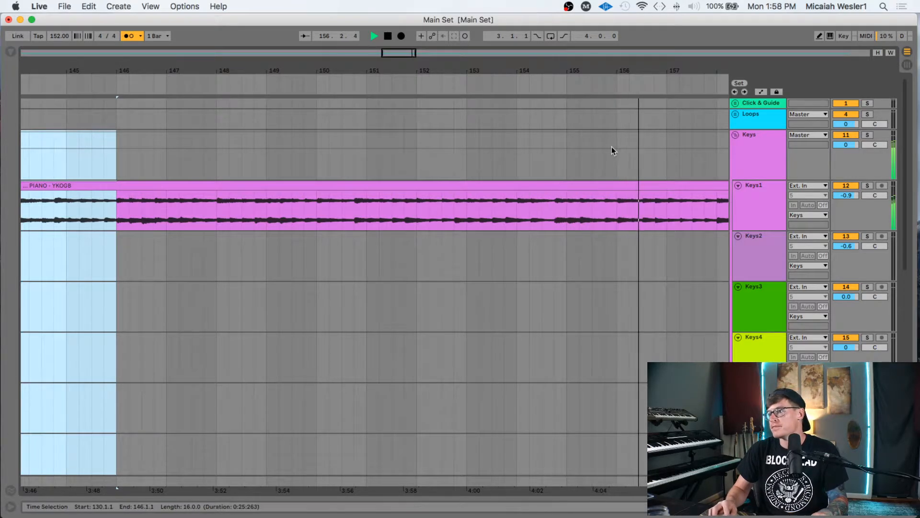
pyautogui.hscroll(3, 612, 149)
pyautogui.hscroll(2, 611, 147)
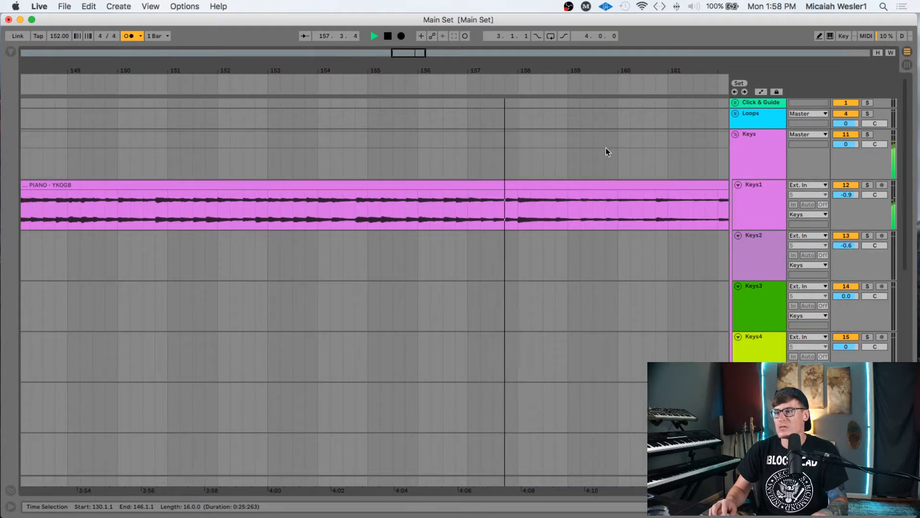
pyautogui.hscroll(2, 605, 147)
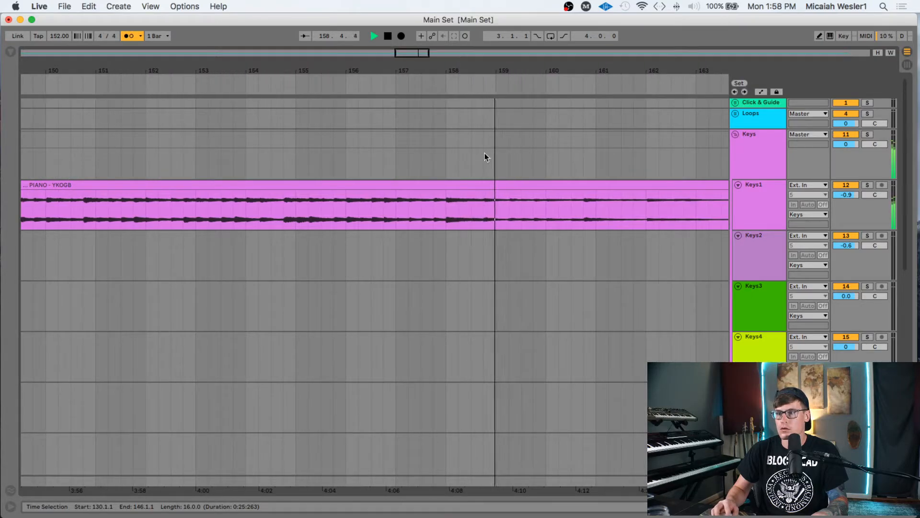
pyautogui.hscroll(2, 485, 153)
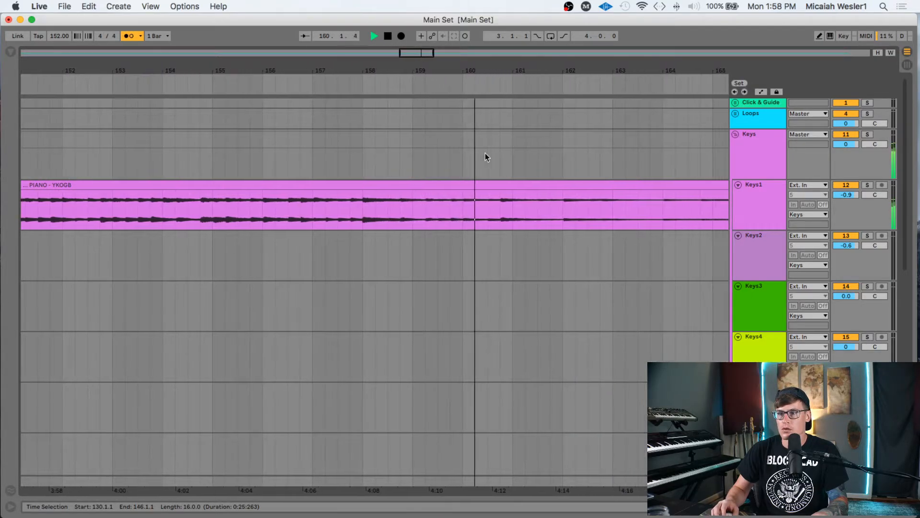
# - Extend the selection to bar 162 and paste it into the Ch BIG scene
pyautogui.keyDown('shift'); pyautogui.click(359, 153); pyautogui.keyUp('shift')
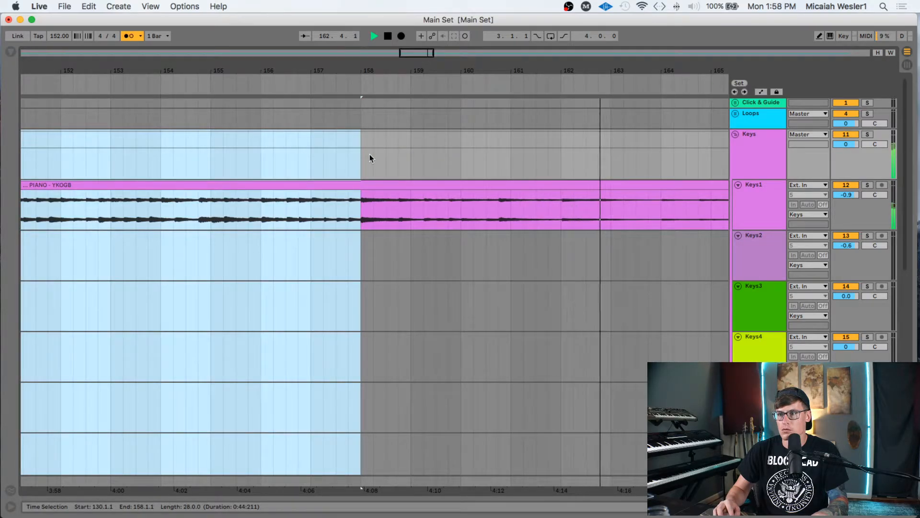
pyautogui.keyDown('shift'); pyautogui.click(561, 157); pyautogui.keyUp('shift')
pyautogui.scroll(-8, 576, 245)
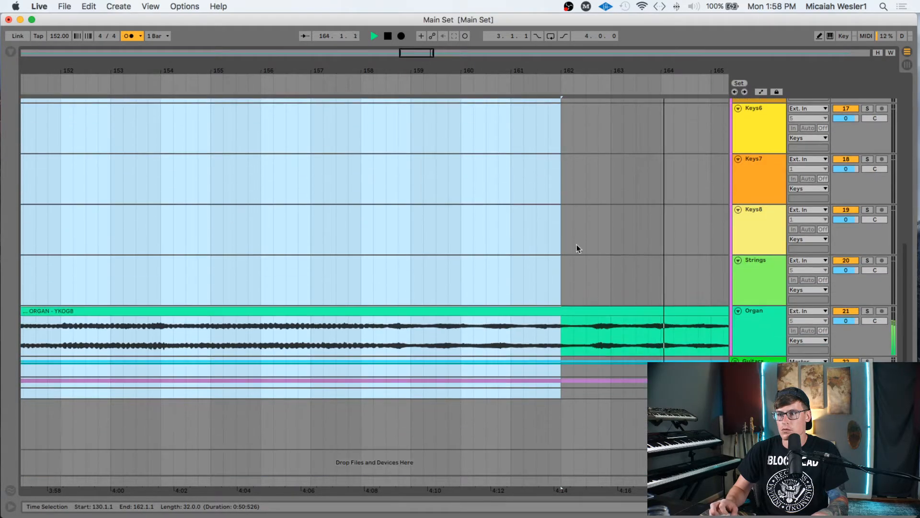
pyautogui.press('Tab')
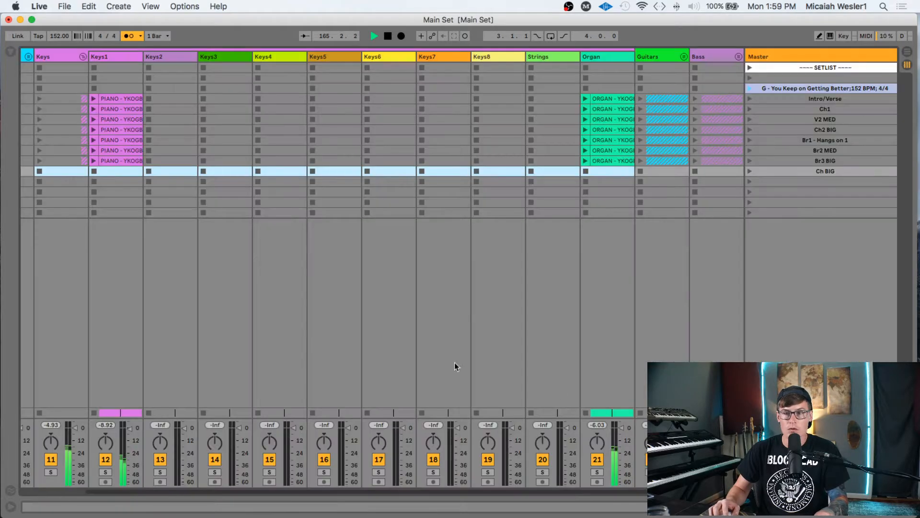
pyautogui.press('super+v')
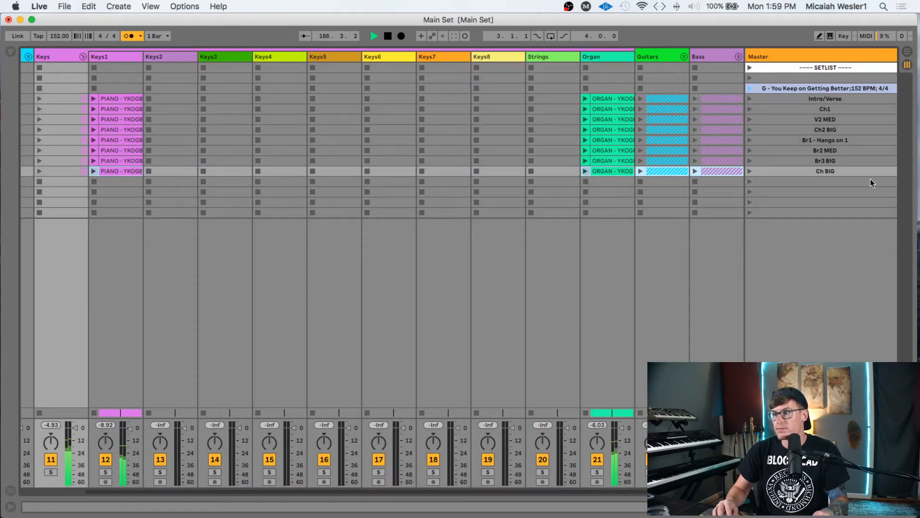
pyautogui.press('Tab')
pyautogui.scroll(10, 619, 163)
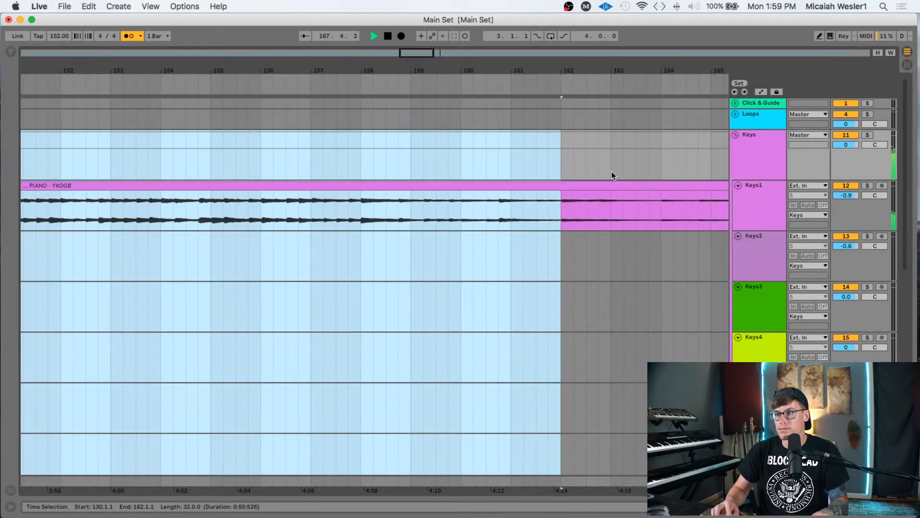
# - Select bars 162 to 170 across tracks and capture them as a new scene
pyautogui.click(560, 148)
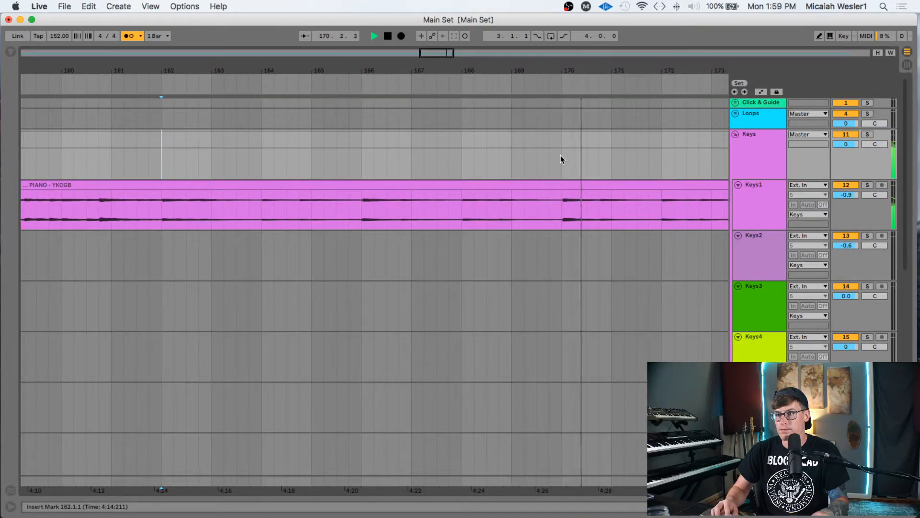
pyautogui.keyDown('shift'); pyautogui.click(560, 155); pyautogui.keyUp('shift')
pyautogui.scroll(-7, 559, 212)
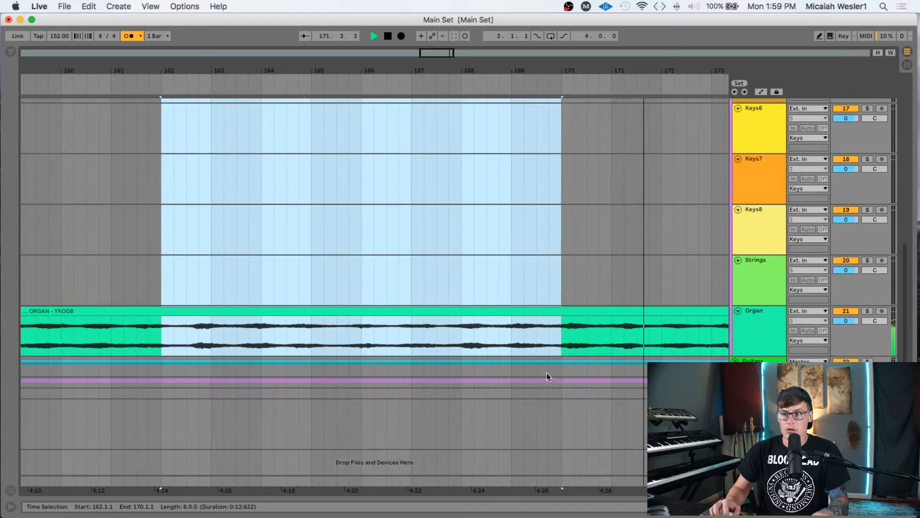
pyautogui.press('Tab')
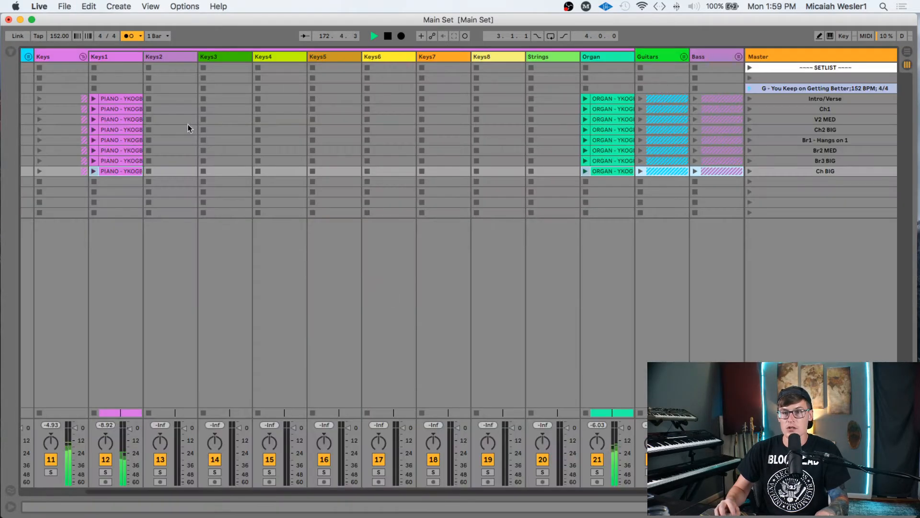
pyautogui.press('super+shift+i')
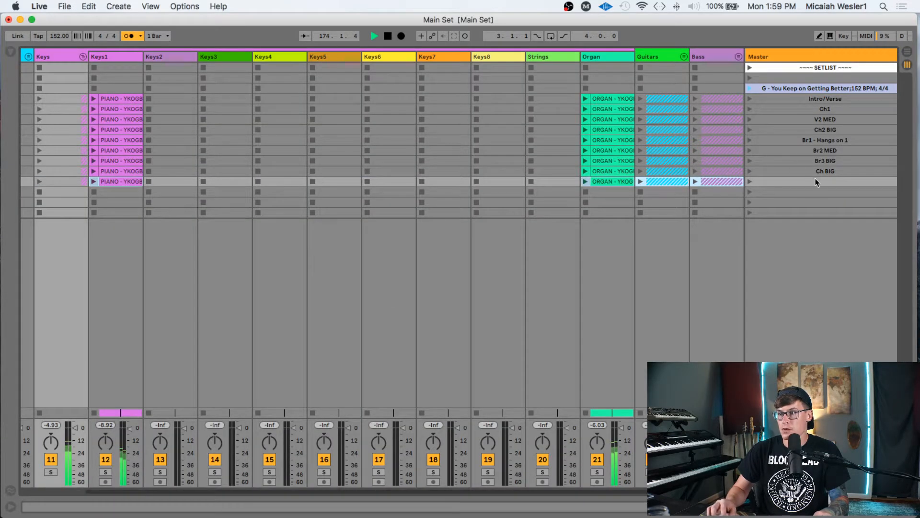
# - Rename the new scene below Ch BIG, beginning its name as 'Lo'
pyautogui.click(822, 180)
pyautogui.press('super+r')
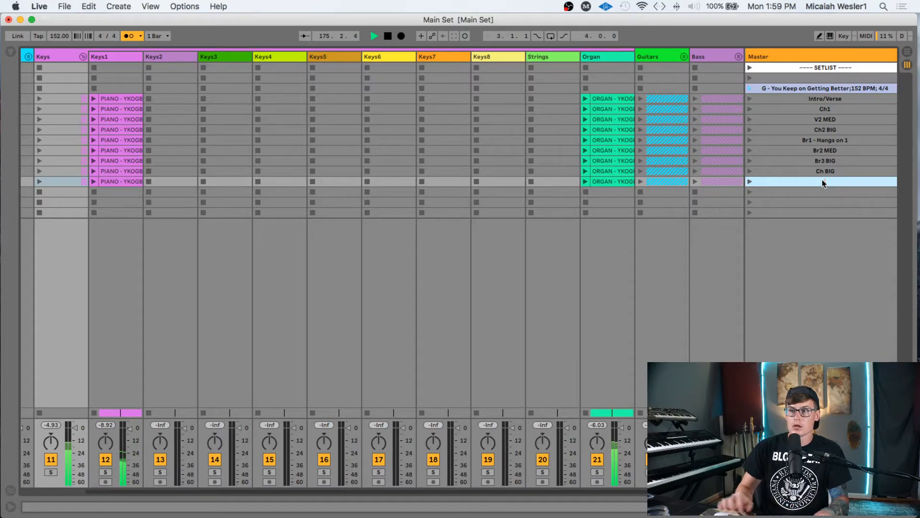
pyautogui.press('Tab')
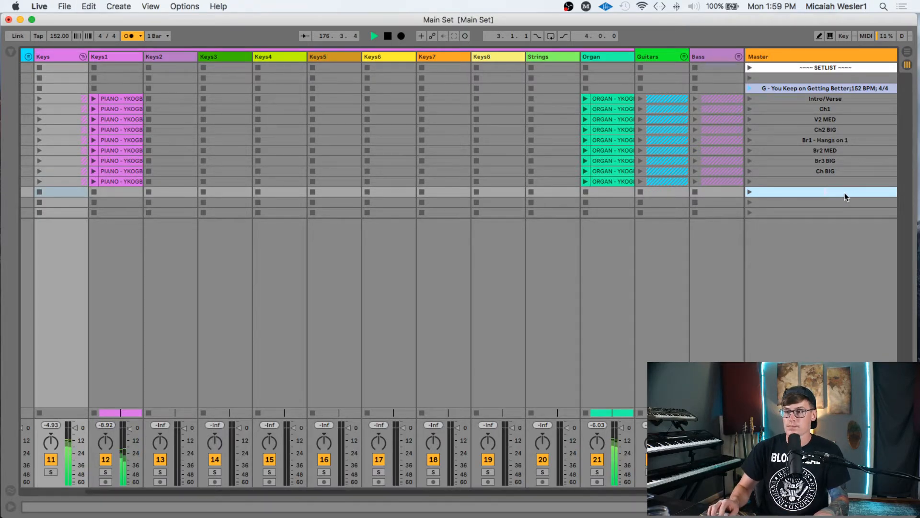
pyautogui.click(825, 203)
pyautogui.press('Tab')
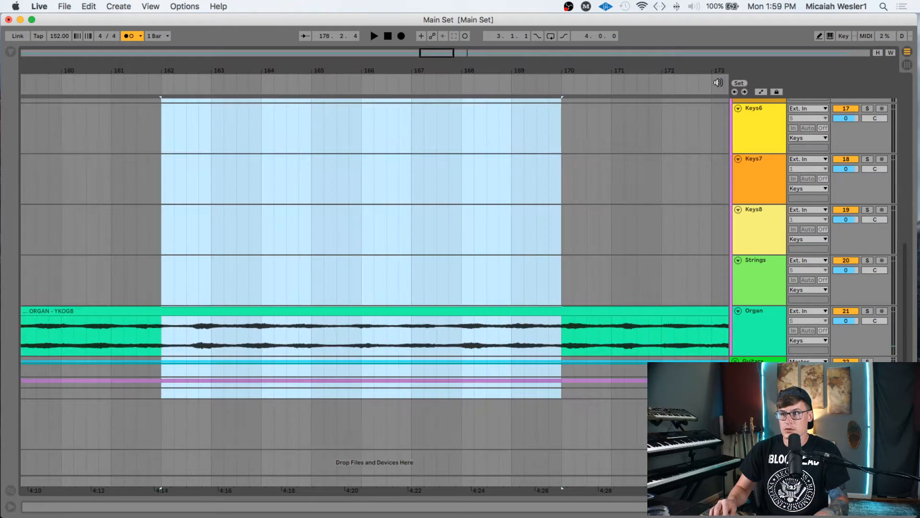
pyautogui.press('Tab')
pyautogui.click(834, 181)
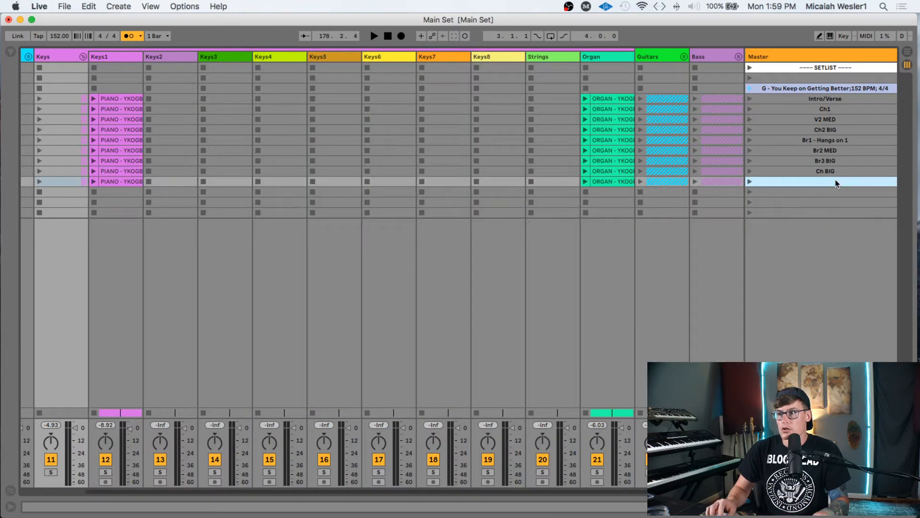
pyautogui.press('super+r')
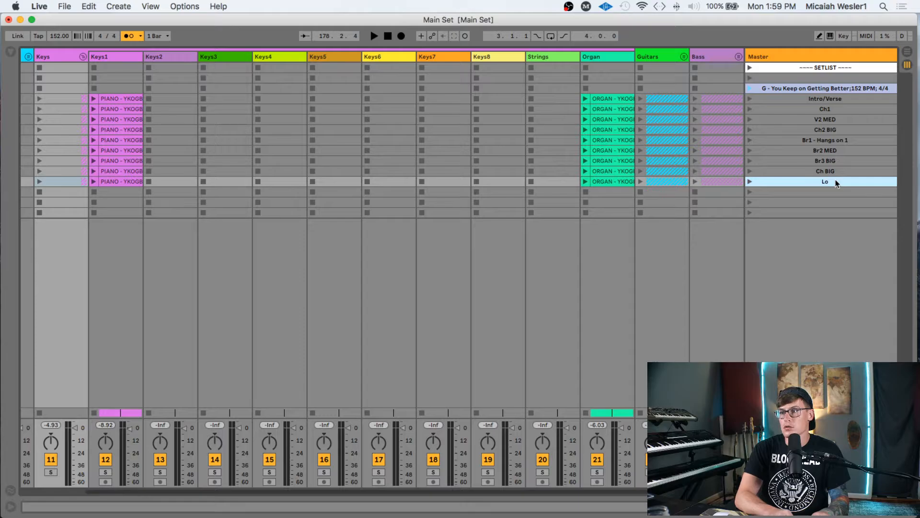
pyautogui.press('Tab')
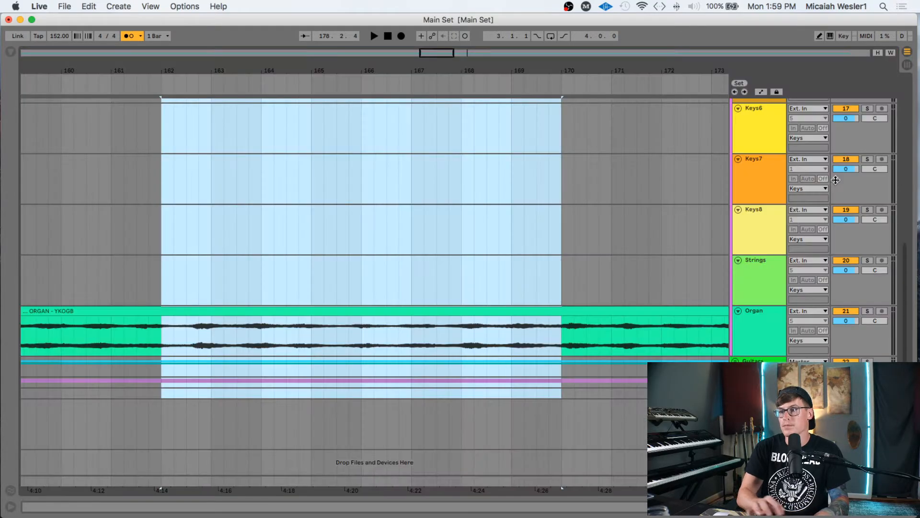
# - Play the arrangement from bar 170 and move the start marker to bar 174
pyautogui.scroll(10, 528, 192)
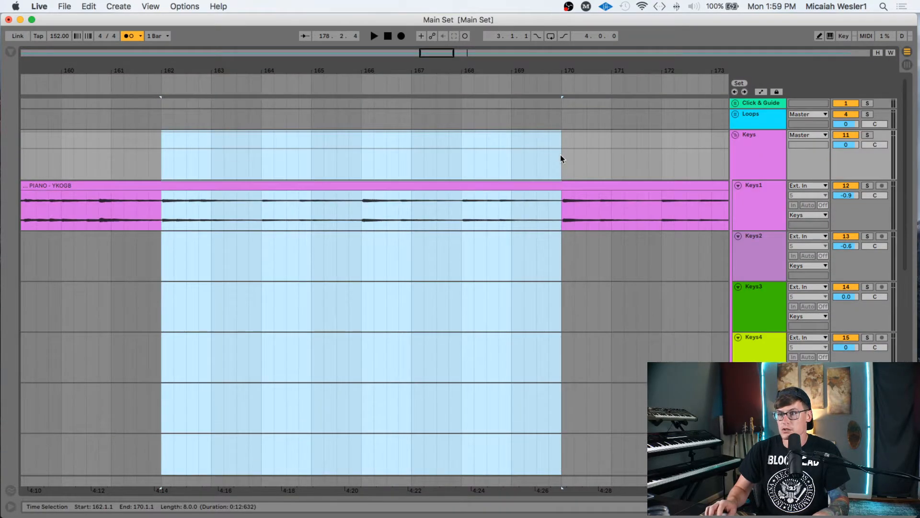
pyautogui.click(561, 156)
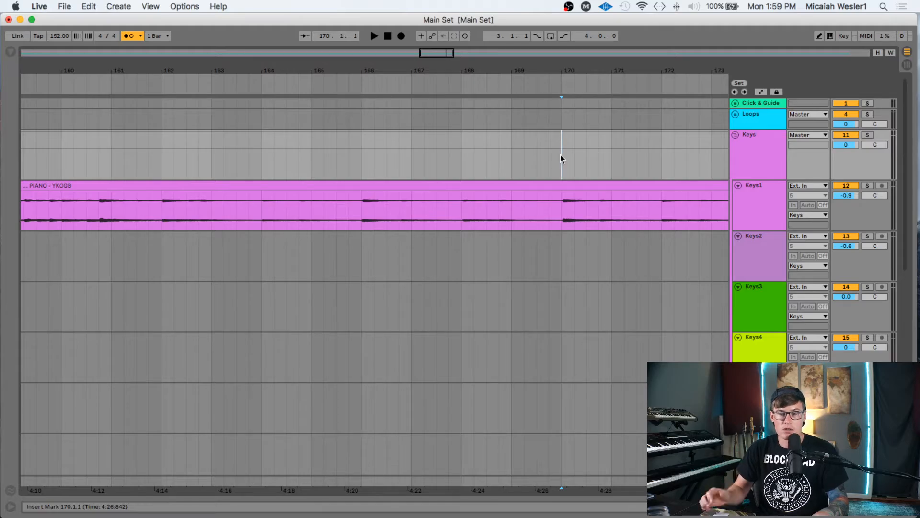
pyautogui.press('Tab')
pyautogui.press('Tab')
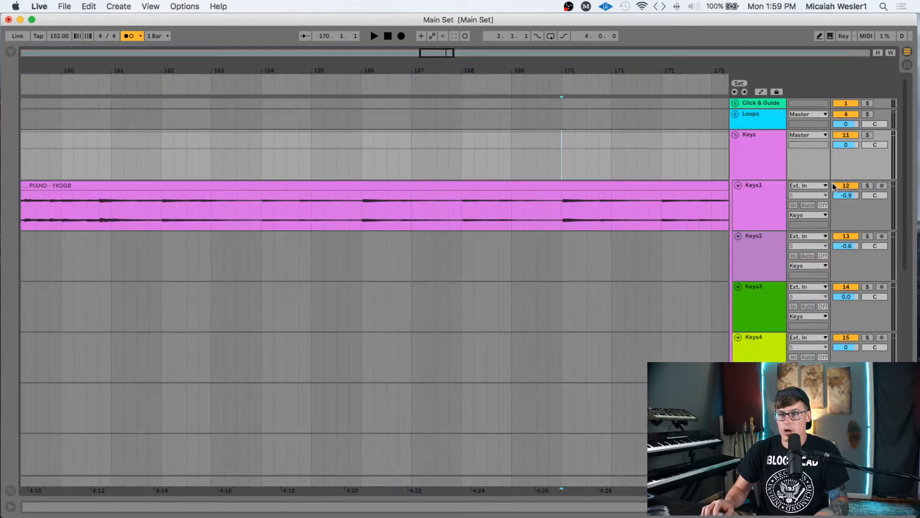
pyautogui.press('space')
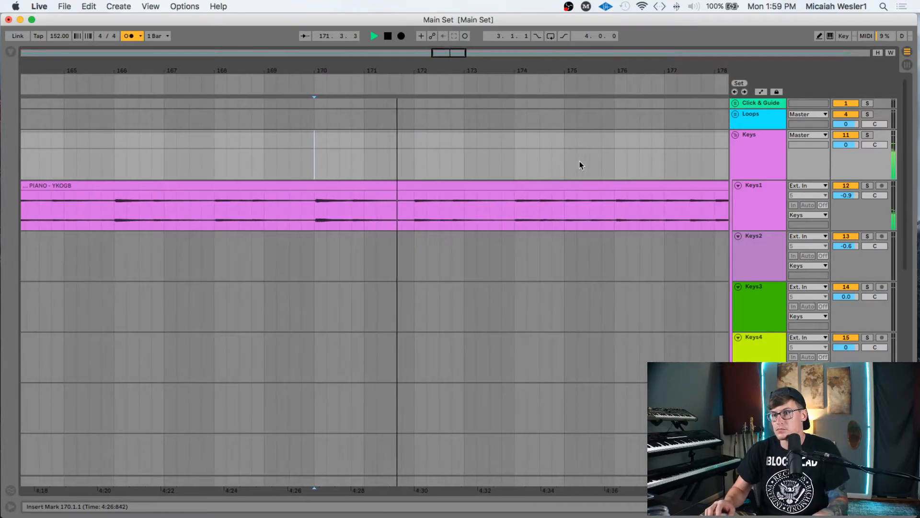
pyautogui.click(513, 152)
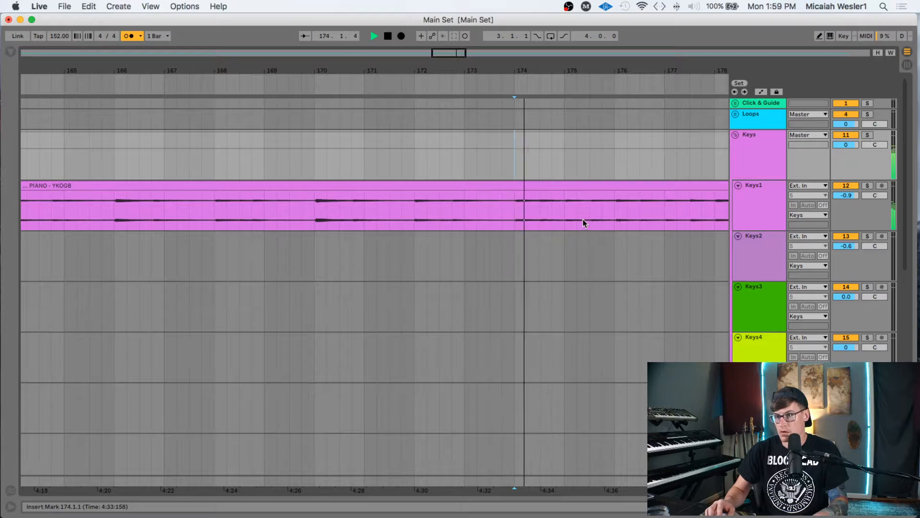
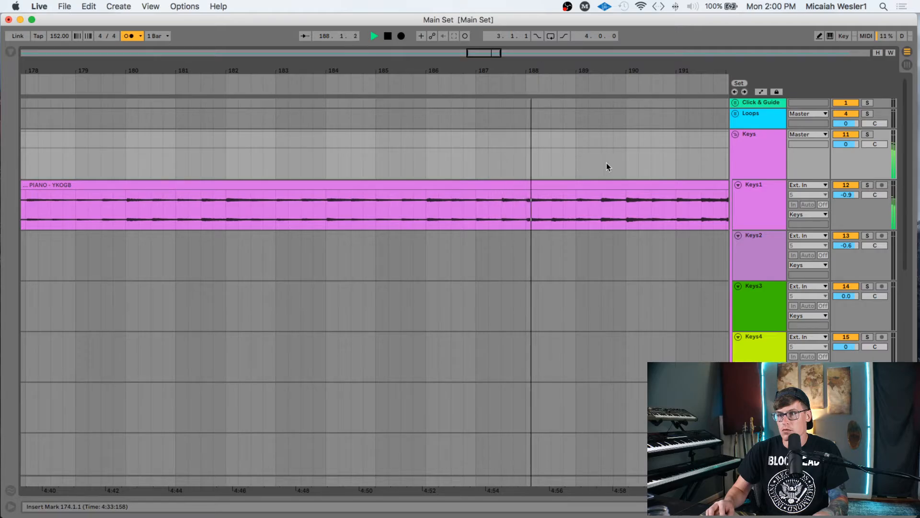
# - Capture bars 174–190 as a new scene in the empty row below Low - Hangs on 1
pyautogui.keyDown('shift'); pyautogui.click(625, 166); pyautogui.keyUp('shift')
pyautogui.scroll(-7, 626, 168)
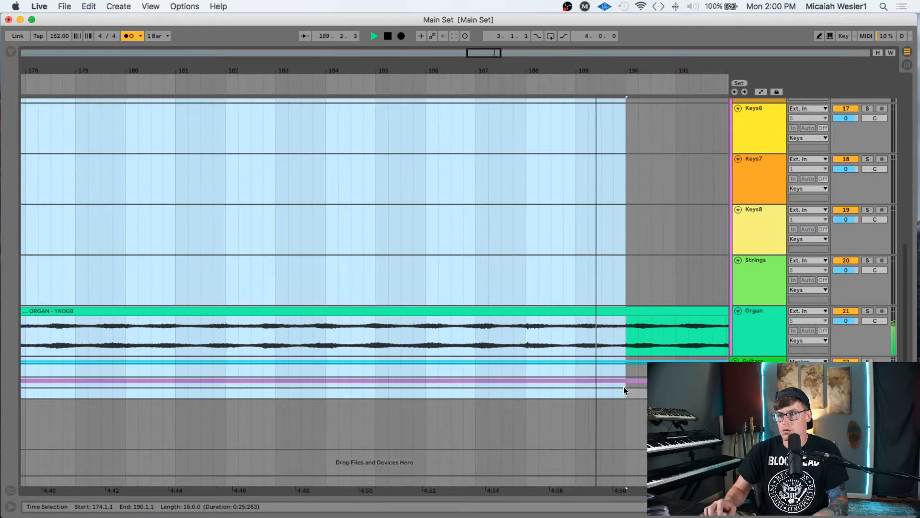
pyautogui.press('Tab')
pyautogui.click(68, 192)
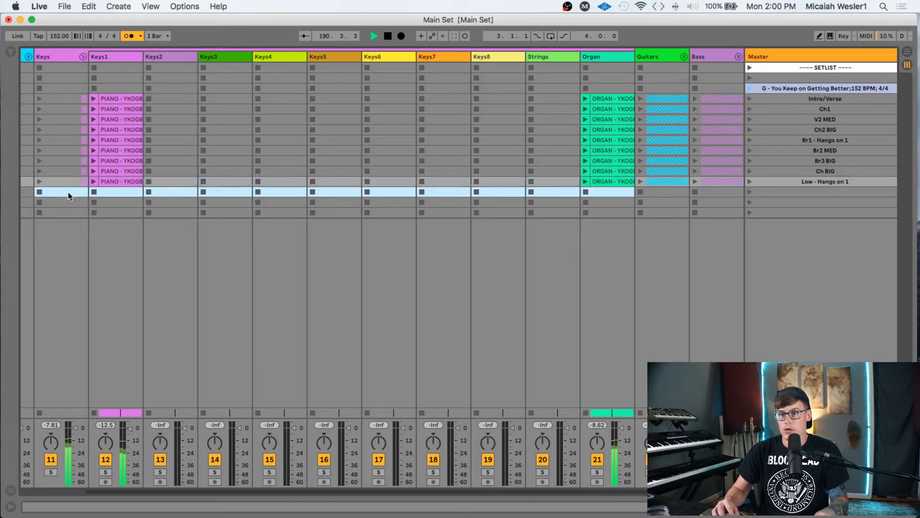
pyautogui.press('super+v')
# - Name the new scene 'Every Day - LOW' and mark bar 190 in Arrangement
pyautogui.click(803, 192)
pyautogui.press('super+r')
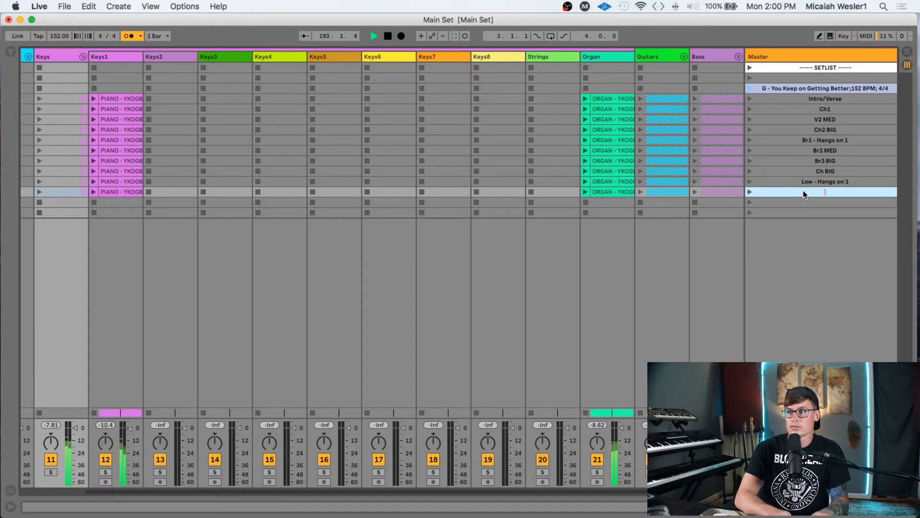
pyautogui.write('Every Day')
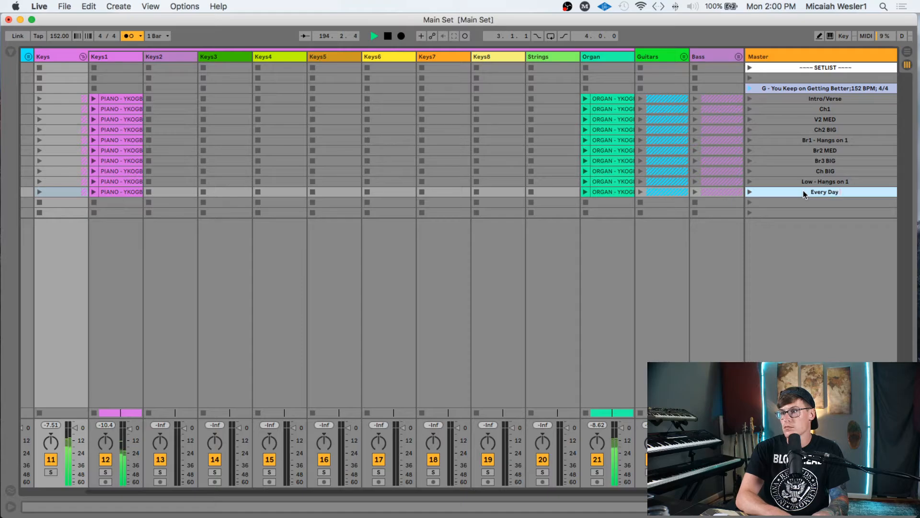
pyautogui.write(' - LOW')
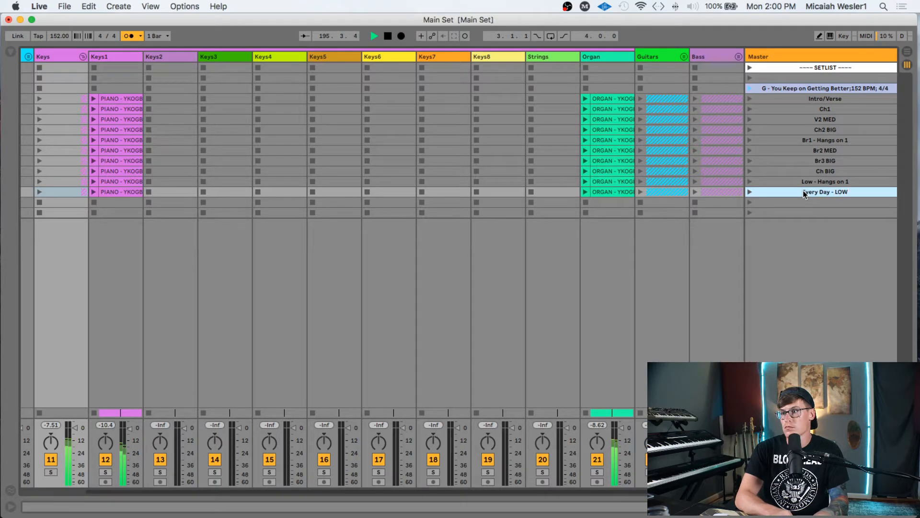
pyautogui.press('Return')
pyautogui.press('Tab')
pyautogui.scroll(10, 660, 234)
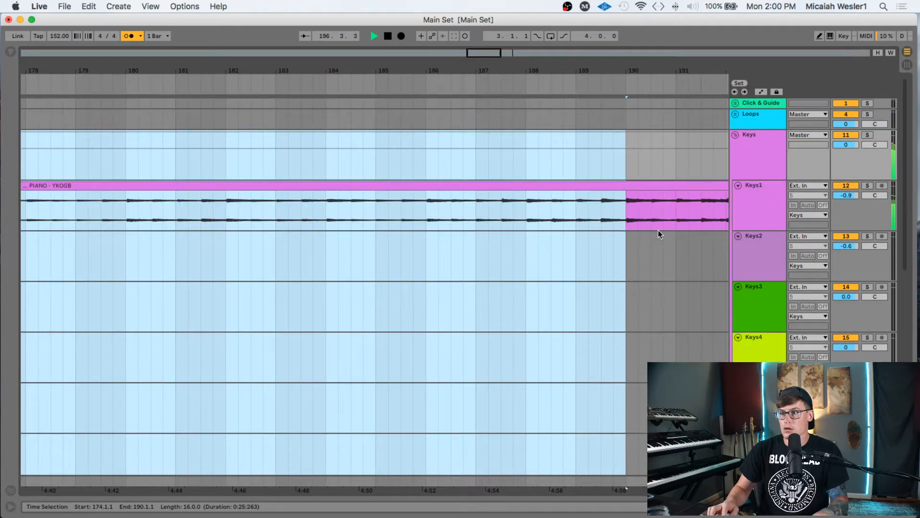
pyautogui.click(625, 153)
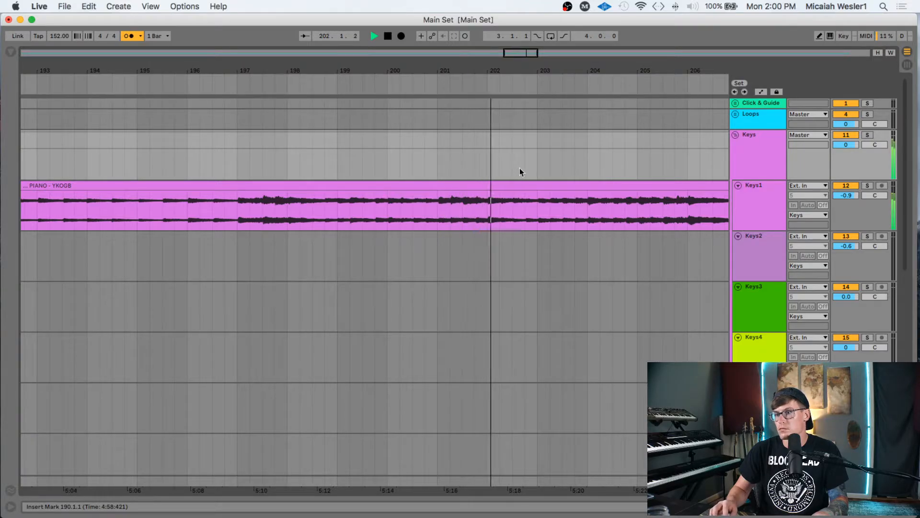
# - Capture bars 190–206 across all tracks as a new scene with Cmd+Shift+I
pyautogui.keyDown('shift'); pyautogui.click(686, 166); pyautogui.keyUp('shift')
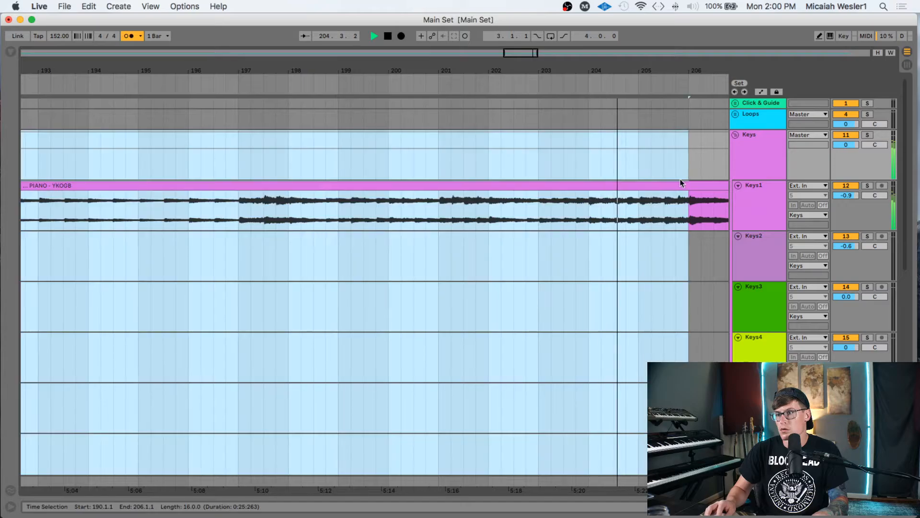
pyautogui.scroll(-5, 666, 250)
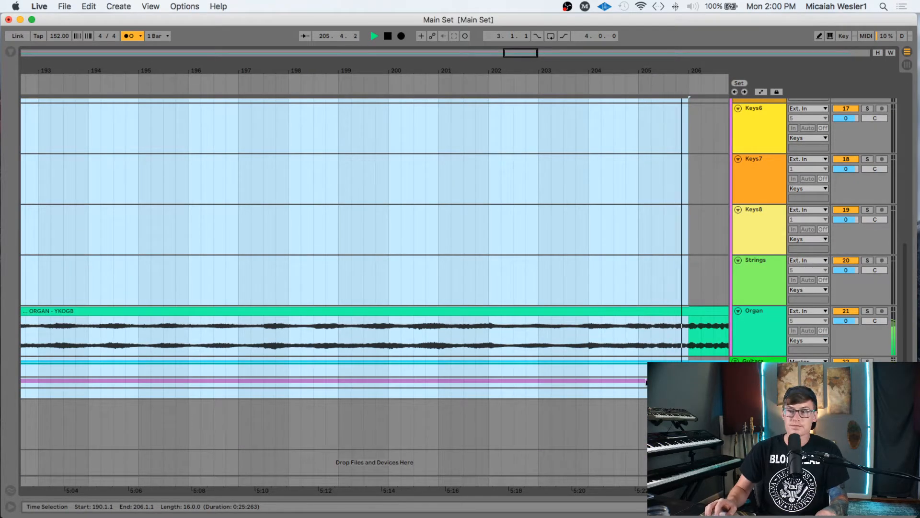
pyautogui.press('Tab')
pyautogui.press('super+shift+i')
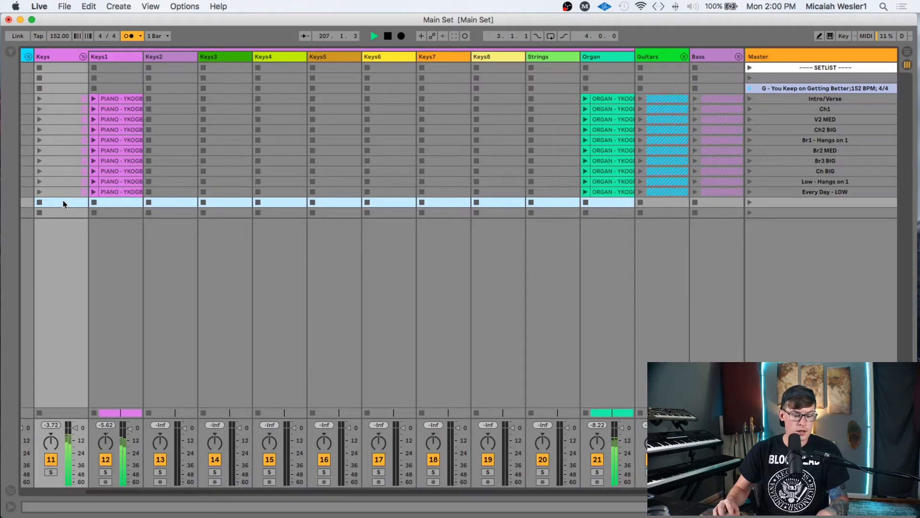
# - Name the scene 'Every Day - MED', add empty scene rows, and mark bar 206
pyautogui.press('super+r')
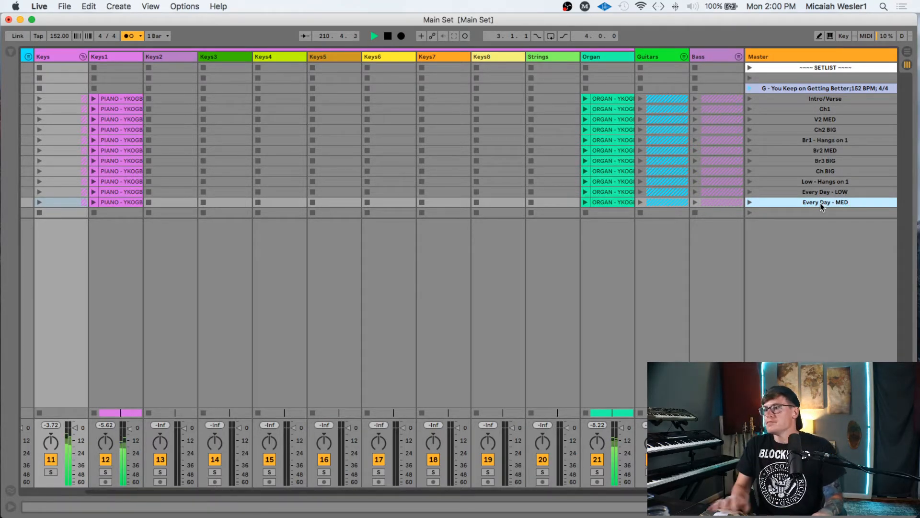
pyautogui.click(822, 212)
pyautogui.press('super+d')
pyautogui.press('super+d')
pyautogui.press('super+d')
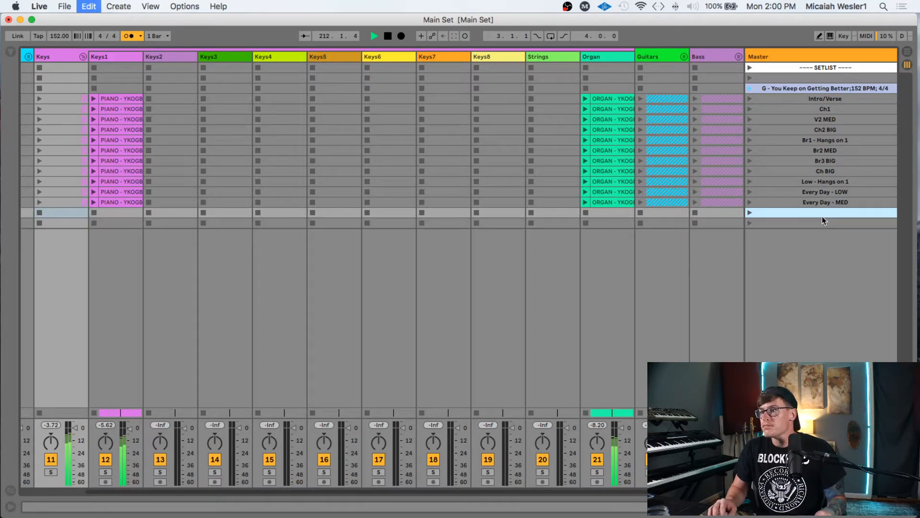
pyautogui.press('Tab')
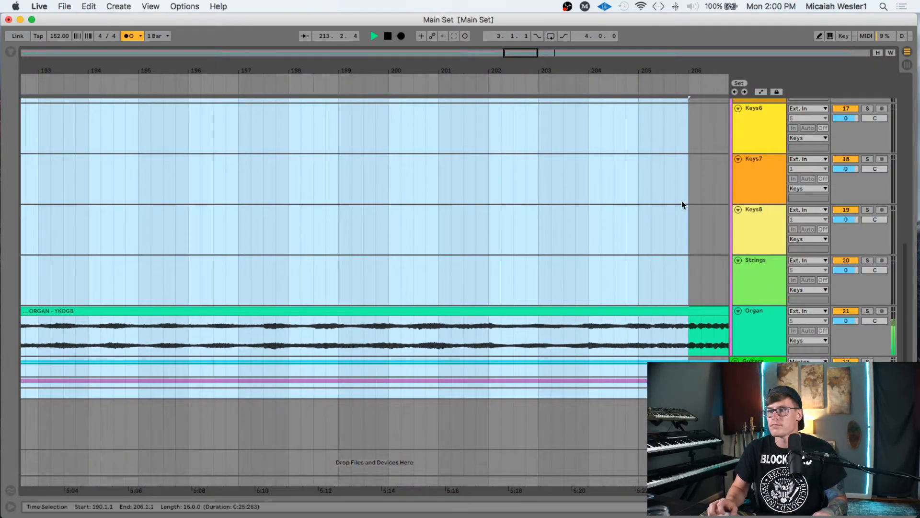
pyautogui.scroll(8, 684, 198)
pyautogui.click(687, 159)
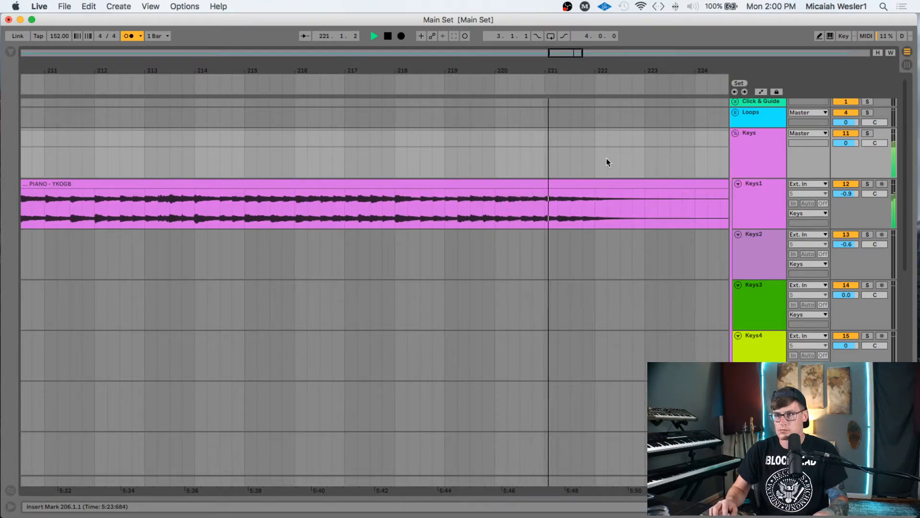
# - Select bars 206–222 across all tracks for capture into Session view
pyautogui.keyDown('shift'); pyautogui.click(593, 163); pyautogui.keyUp('shift')
pyautogui.scroll(-10, 595, 184)
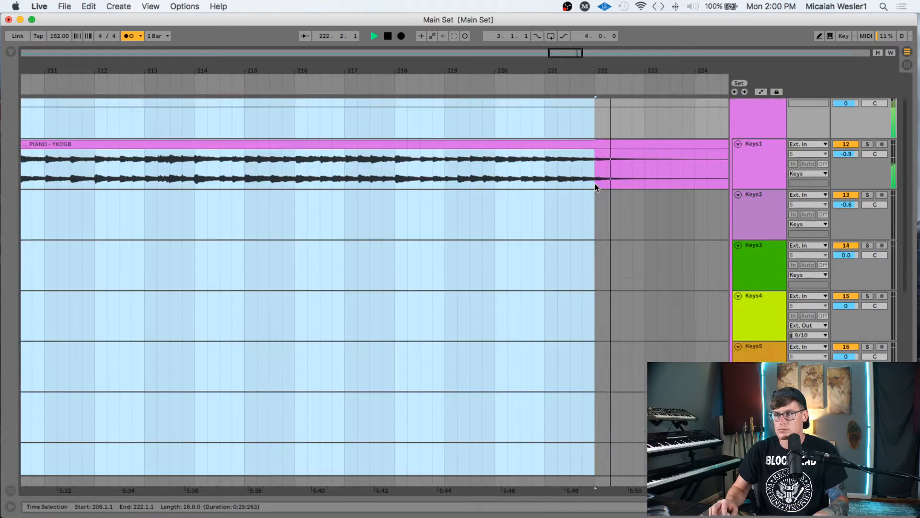
pyautogui.keyDown('shift'); pyautogui.click(590, 394); pyautogui.keyUp('shift')
pyautogui.press('Tab')
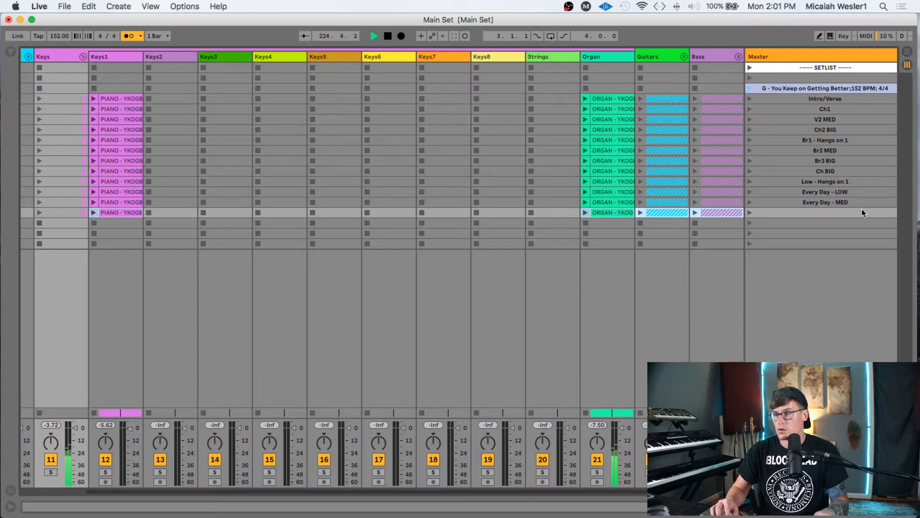
# - Name the new scene 'Every Day - BIG' and stop playback
pyautogui.click(843, 212)
pyautogui.press('super+r')
pyautogui.write('Ever')
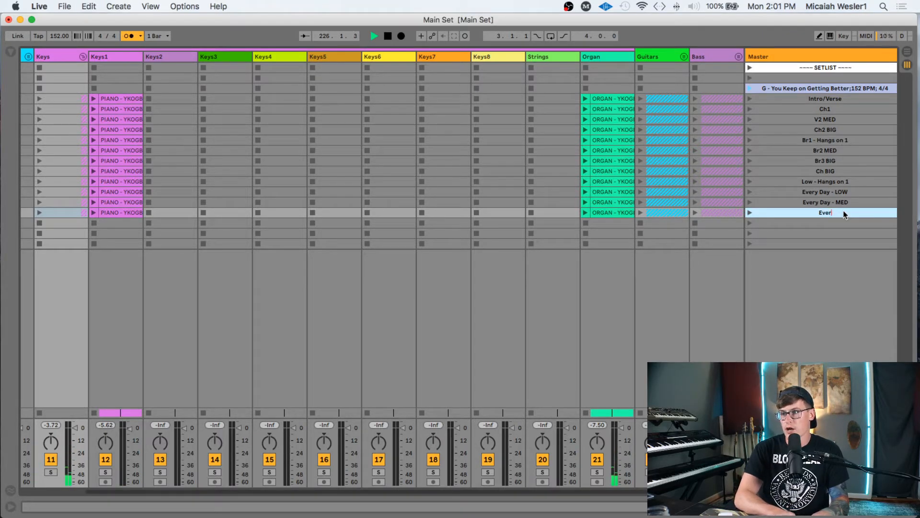
pyautogui.write('y Day - BIG')
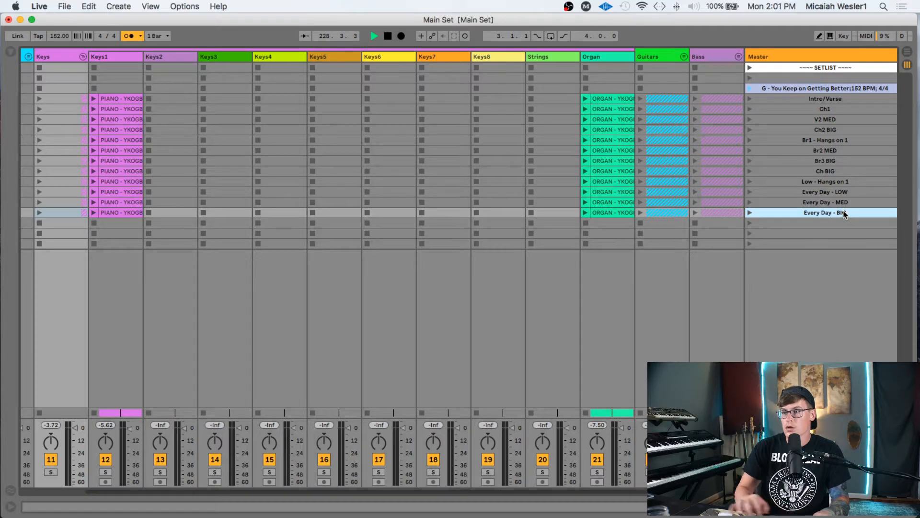
pyautogui.click(840, 225)
pyautogui.press('space')
pyautogui.press('Tab')
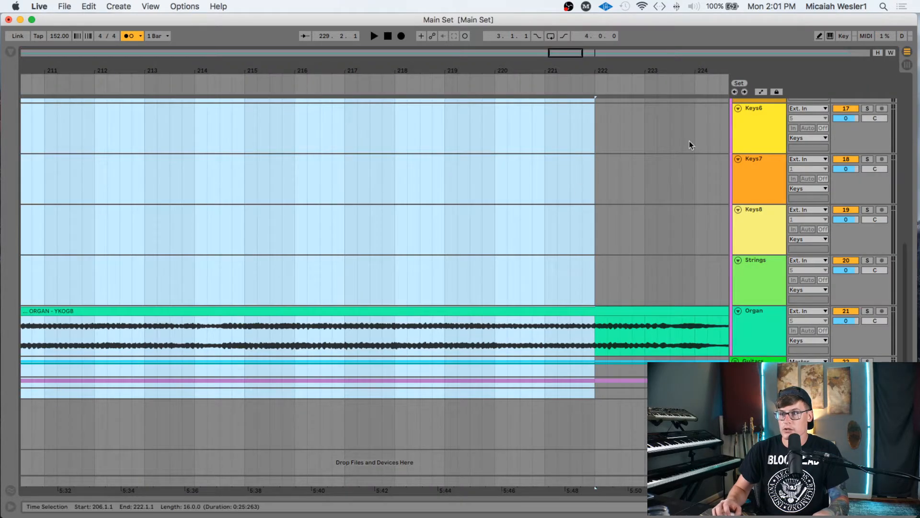
pyautogui.scroll(10, 686, 146)
pyautogui.hscroll(-15, 570, 123)
# - Zoom the arrangement out and play the song's ending from bar 289
pyautogui.hscroll(-15, 573, 126)
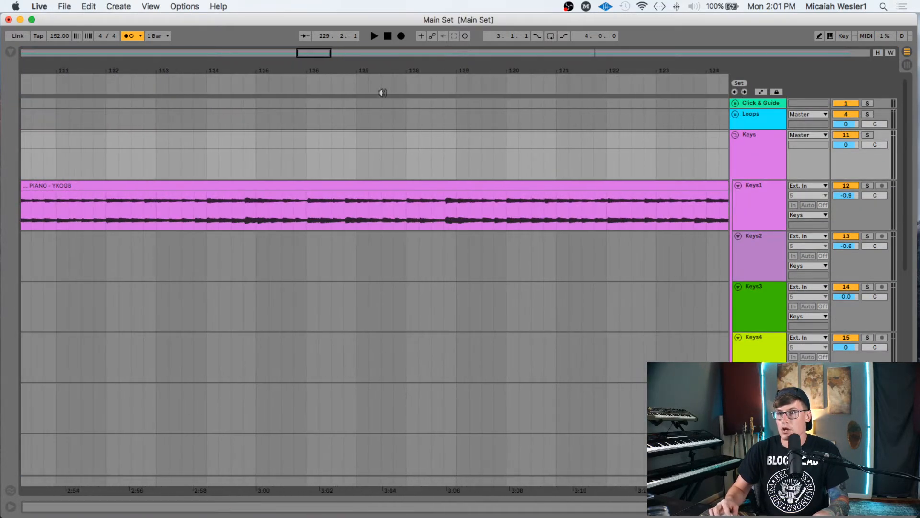
pyautogui.moveTo(338, 71); pyautogui.dragTo(264, 6)
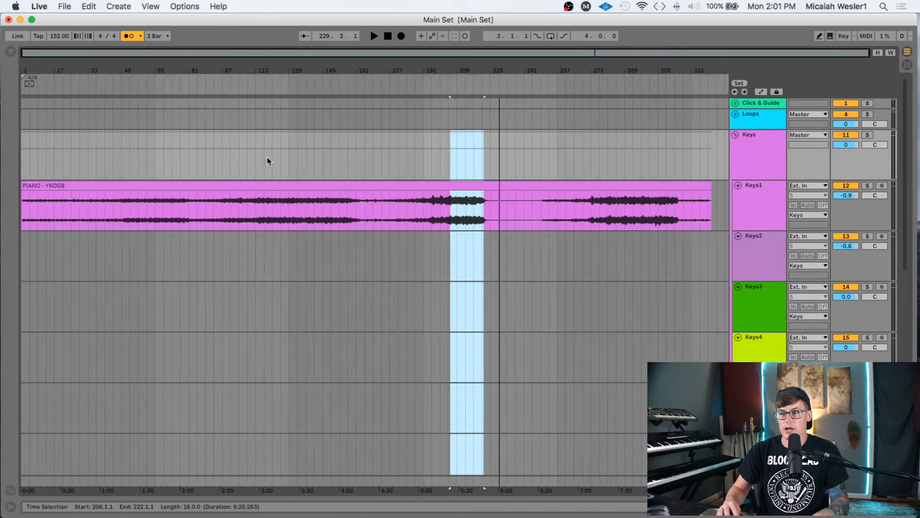
pyautogui.click(356, 249)
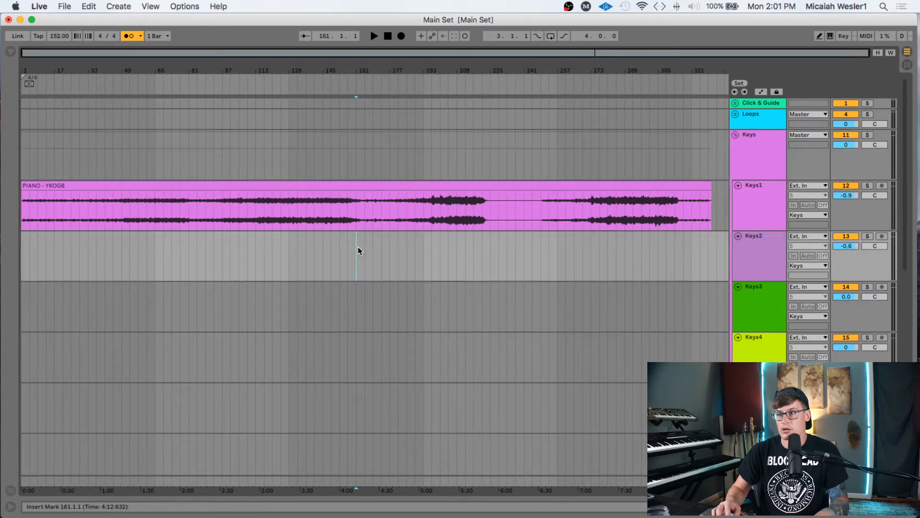
pyautogui.click(626, 196)
pyautogui.press('space')
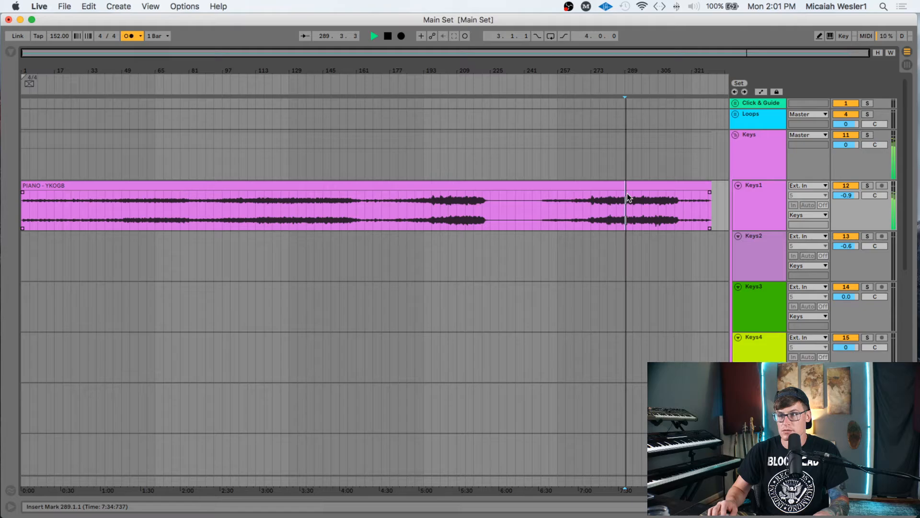
pyautogui.scroll(-7, 561, 217)
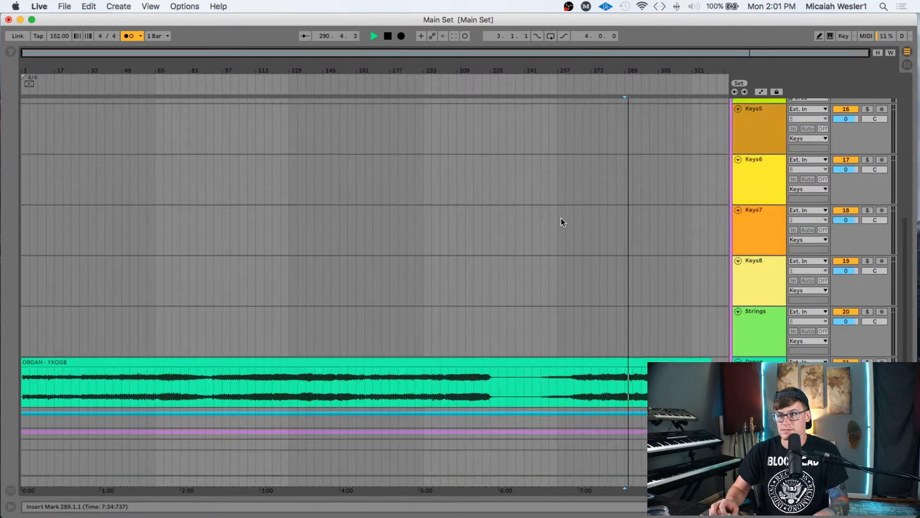
pyautogui.scroll(7, 561, 217)
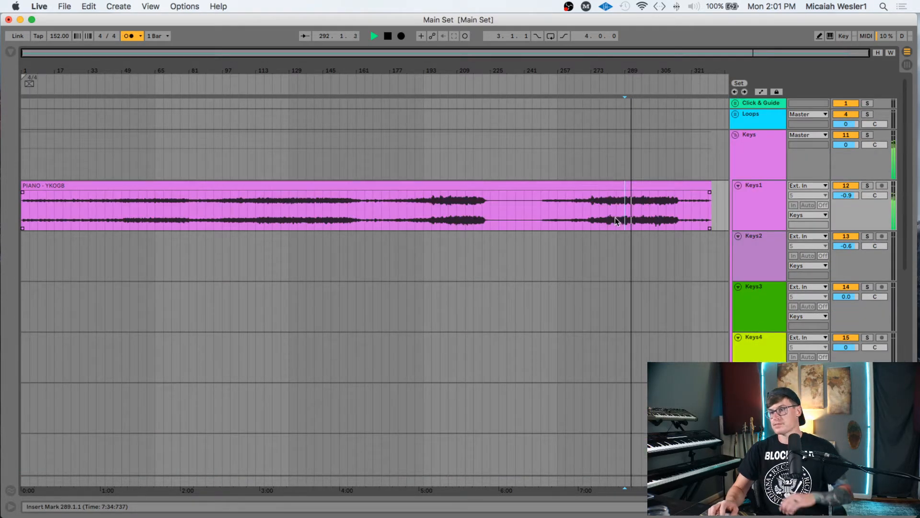
pyautogui.press('space')
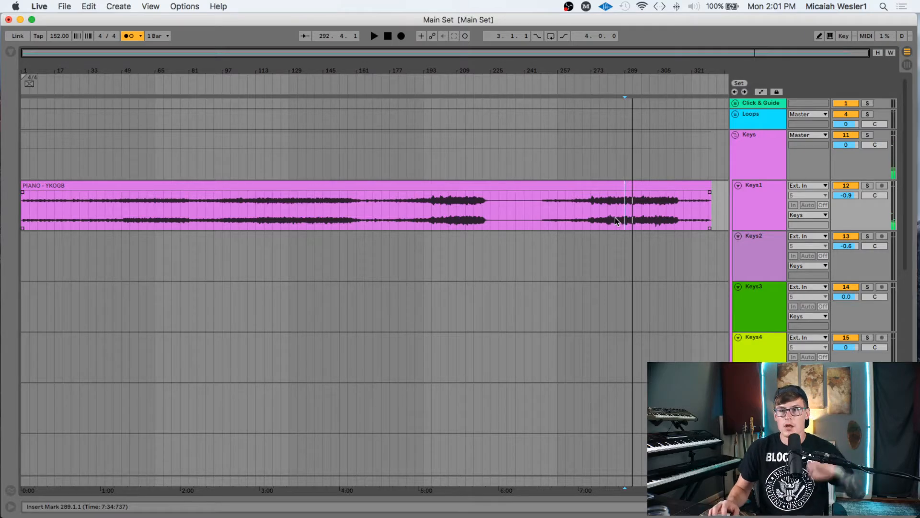
# - Play the ending from bar 309, then return to the scene grid from the PIANO - YKOGB clip
pyautogui.click(661, 198)
pyautogui.press('space')
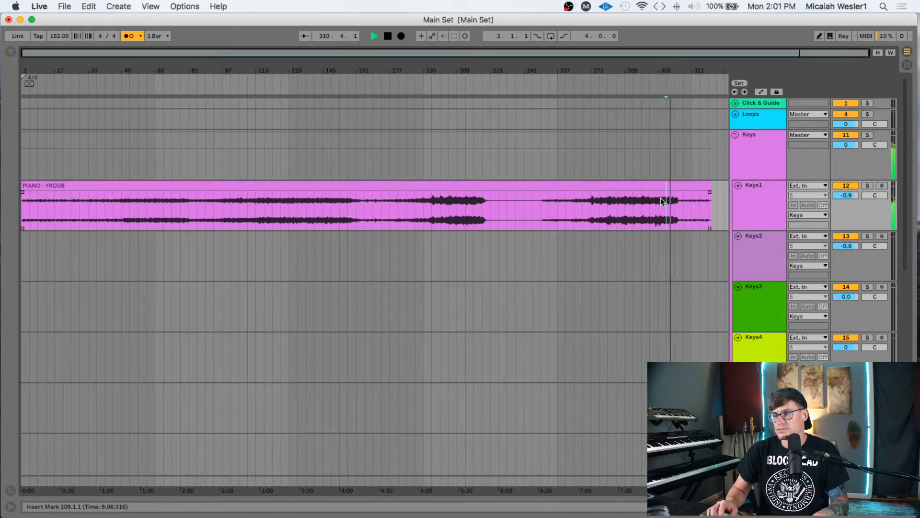
pyautogui.press('space')
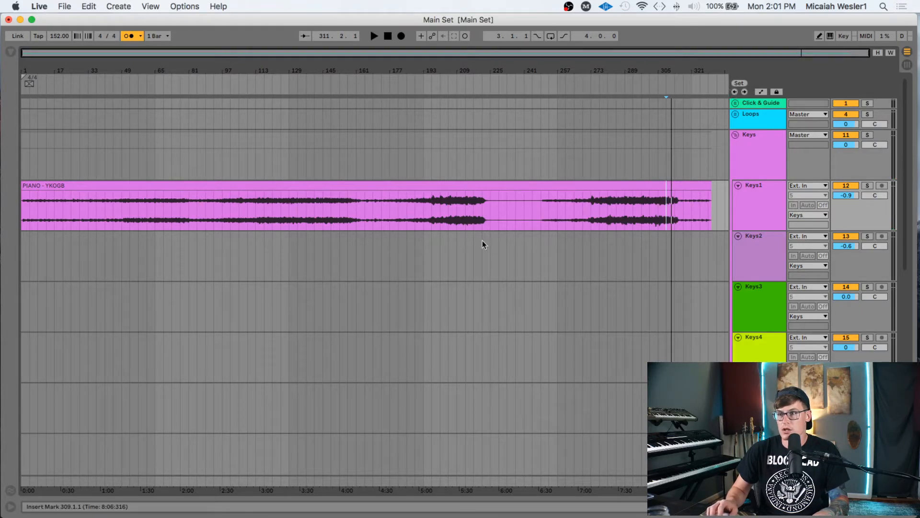
pyautogui.click(545, 196)
pyautogui.press('Tab')
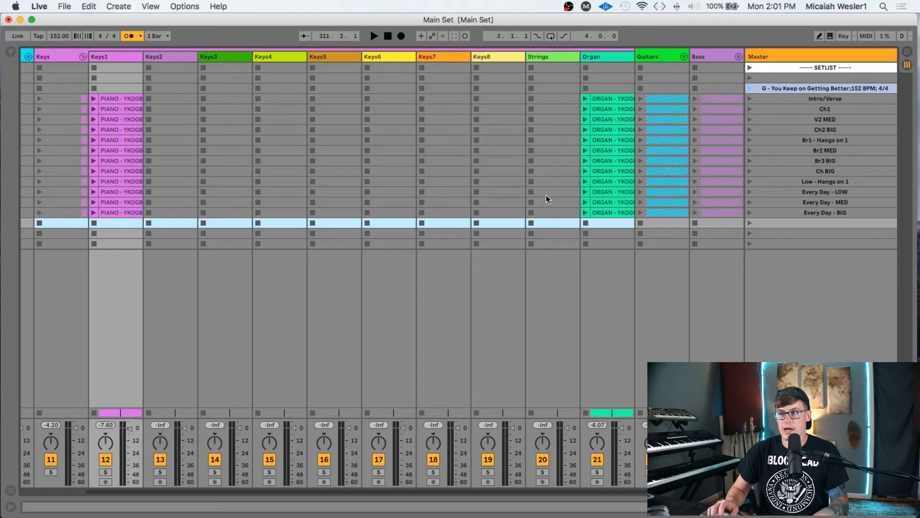
# - Select the scenes from G - You Keep on Getting Better down to Every Day - BIG
pyautogui.click(824, 98)
pyautogui.click(820, 211)
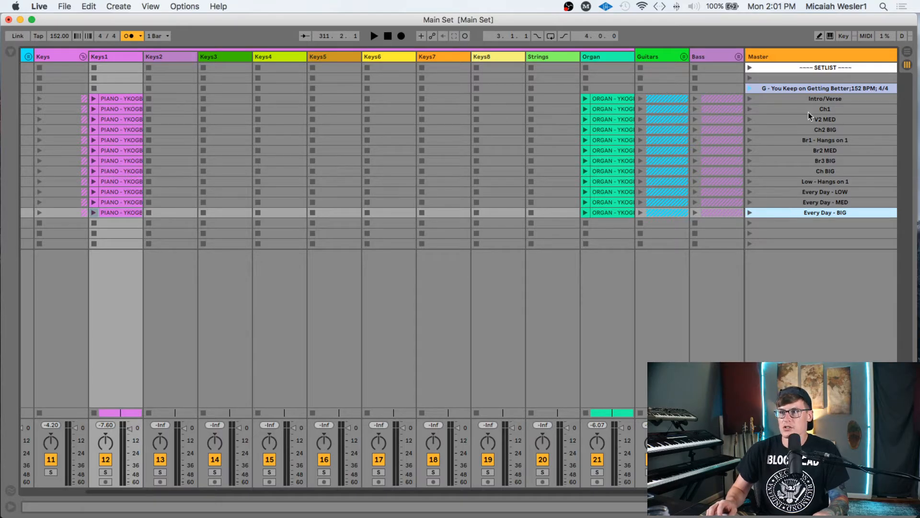
pyautogui.click(813, 99)
pyautogui.click(815, 88)
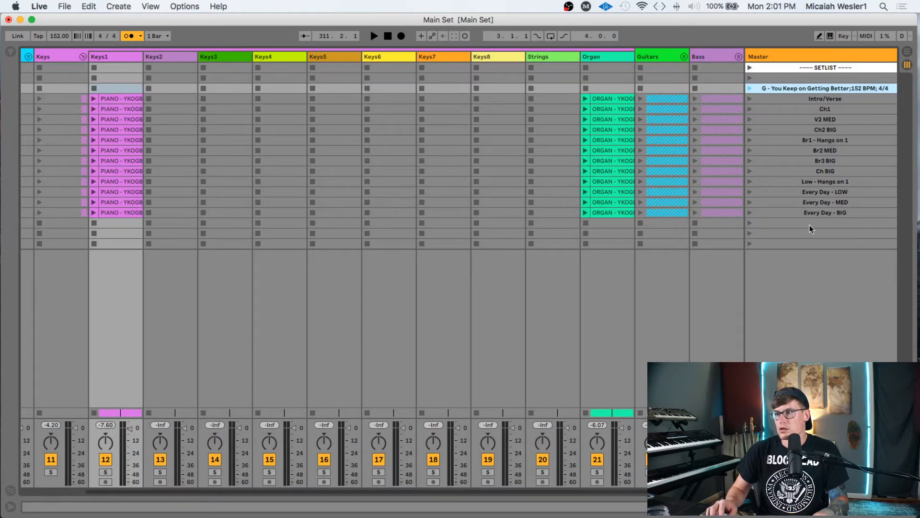
pyautogui.keyDown('shift'); pyautogui.click(819, 212); pyautogui.keyUp('shift')
pyautogui.rightClick(821, 212)
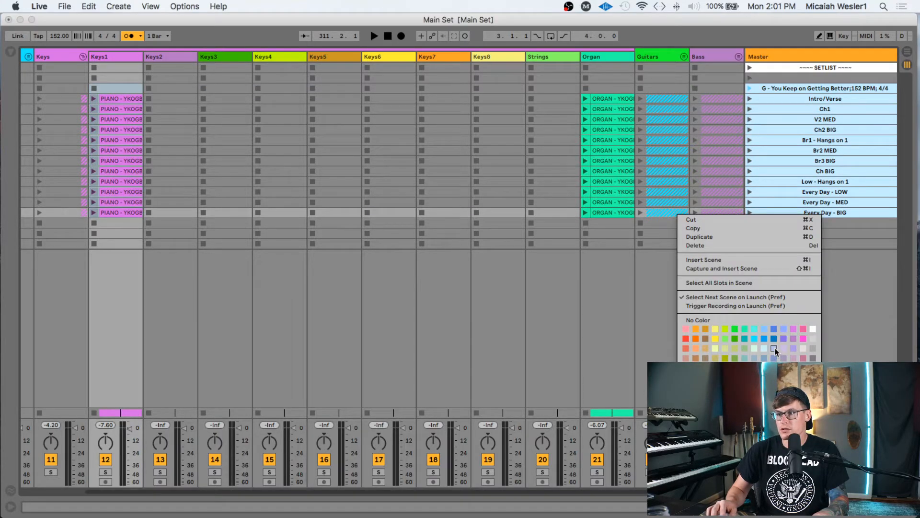
pyautogui.press('Escape')
# - Apply the lavender colour to the song's scenes from the G scene's colour palette
pyautogui.rightClick(810, 87)
pyautogui.click(817, 82)
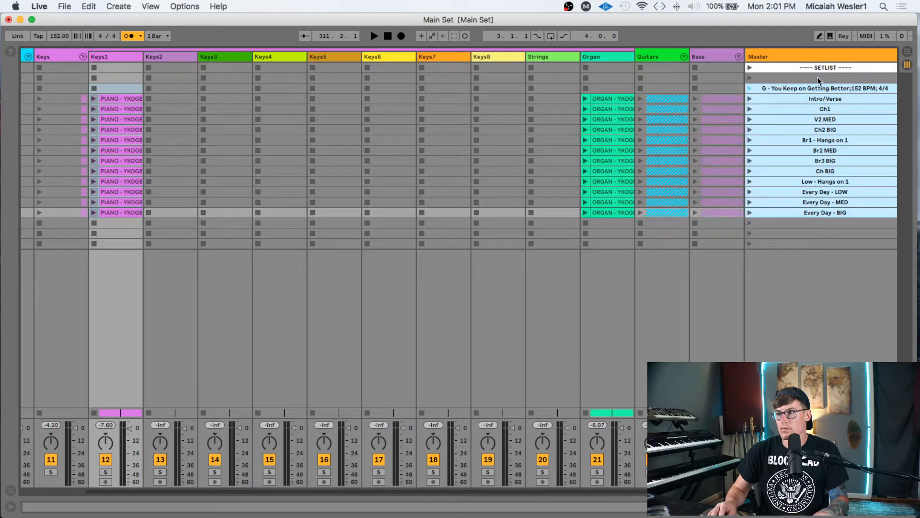
pyautogui.click(818, 88)
pyautogui.click(819, 82)
pyautogui.click(819, 90)
pyautogui.rightClick(818, 90)
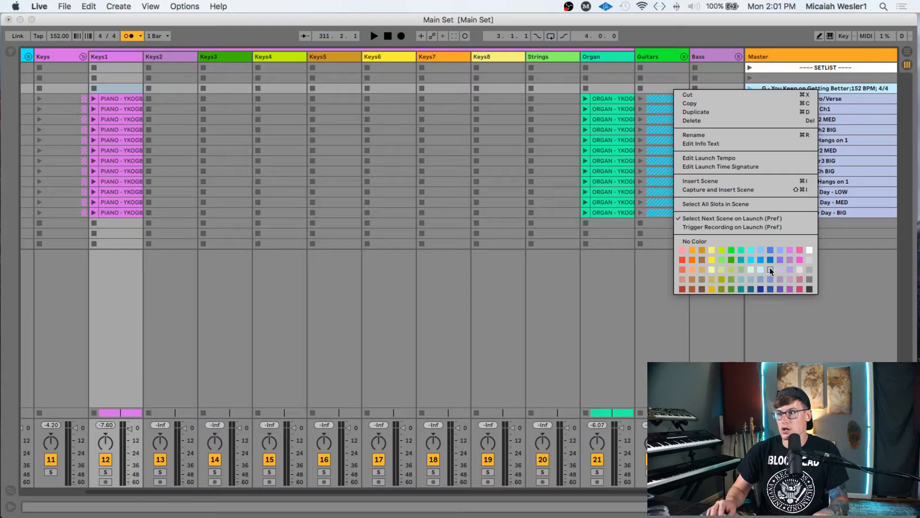
pyautogui.click(763, 279)
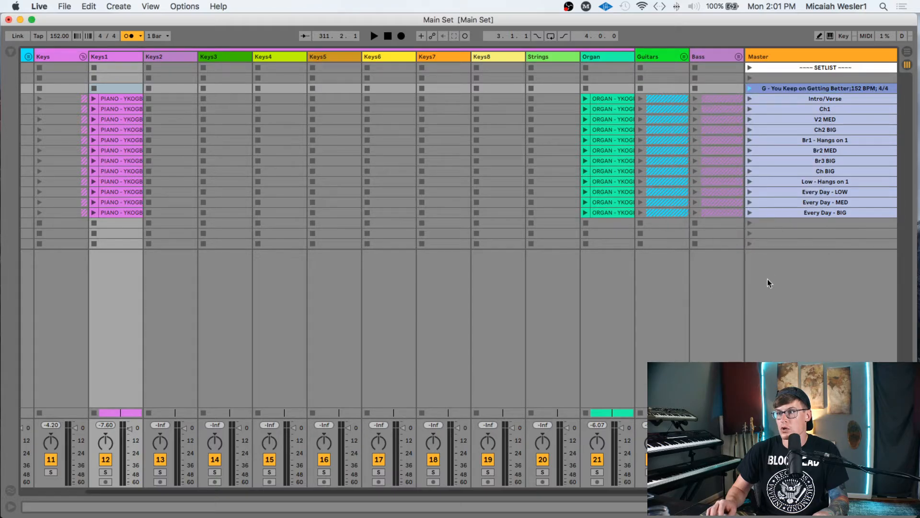
pyautogui.click(802, 78)
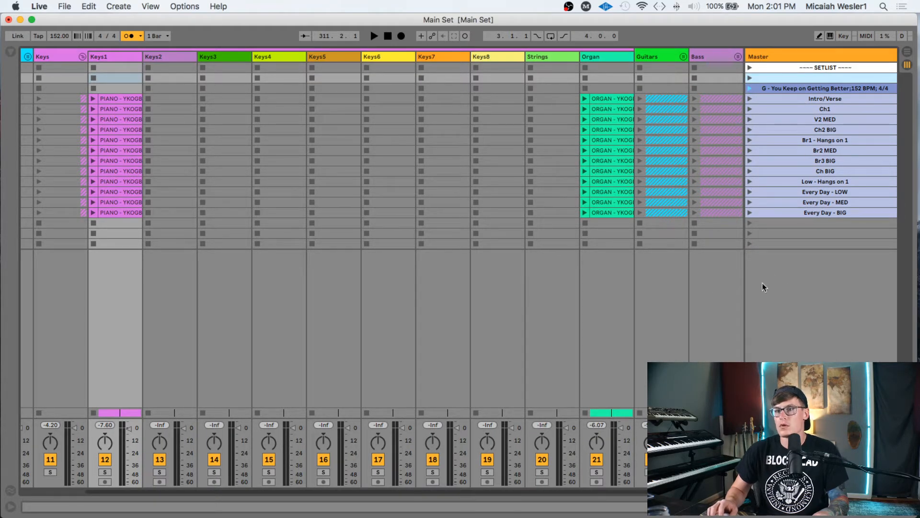
# - Select the G title scene and save the set with Cmd+S
pyautogui.hscroll(-2, 571, 178)
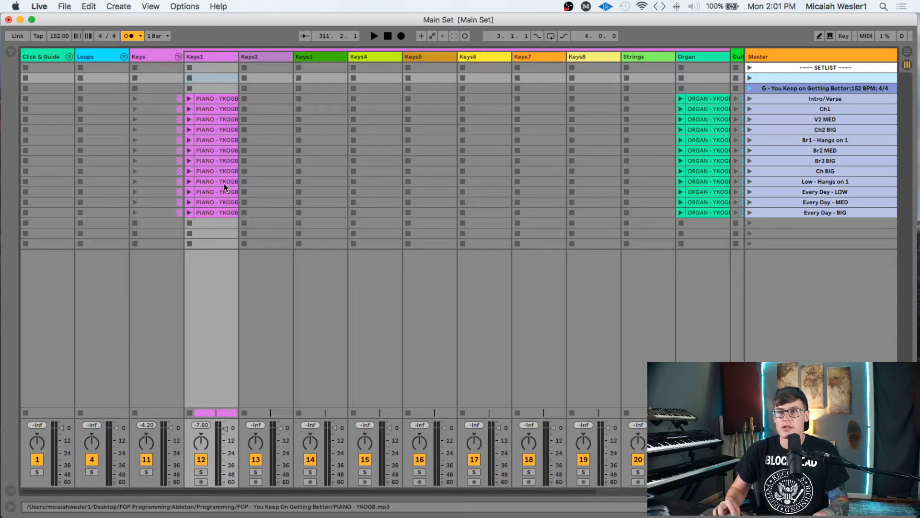
pyautogui.hscroll(5, 230, 187)
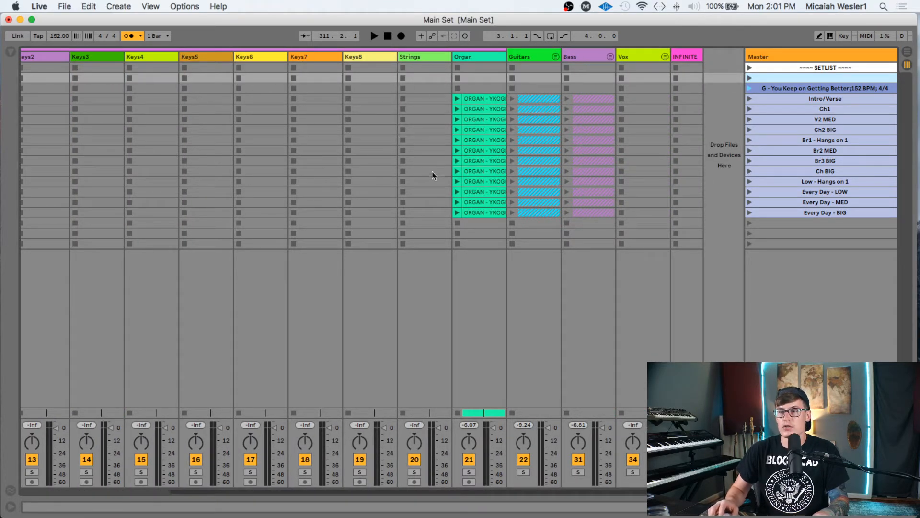
pyautogui.hscroll(-4, 398, 158)
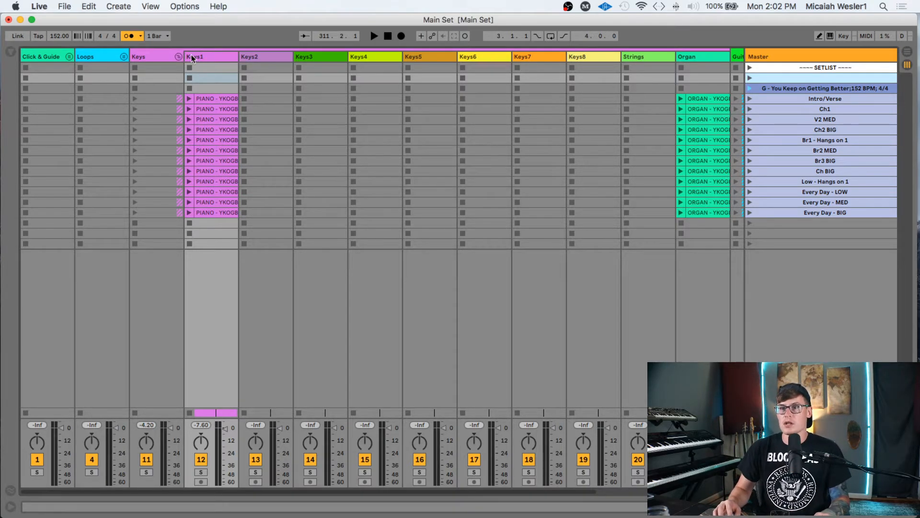
pyautogui.click(794, 90)
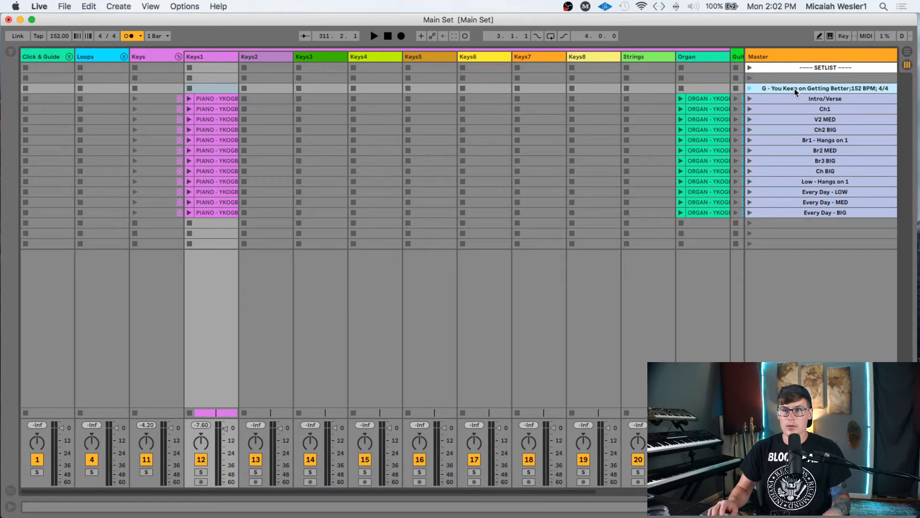
pyautogui.press('super+s')
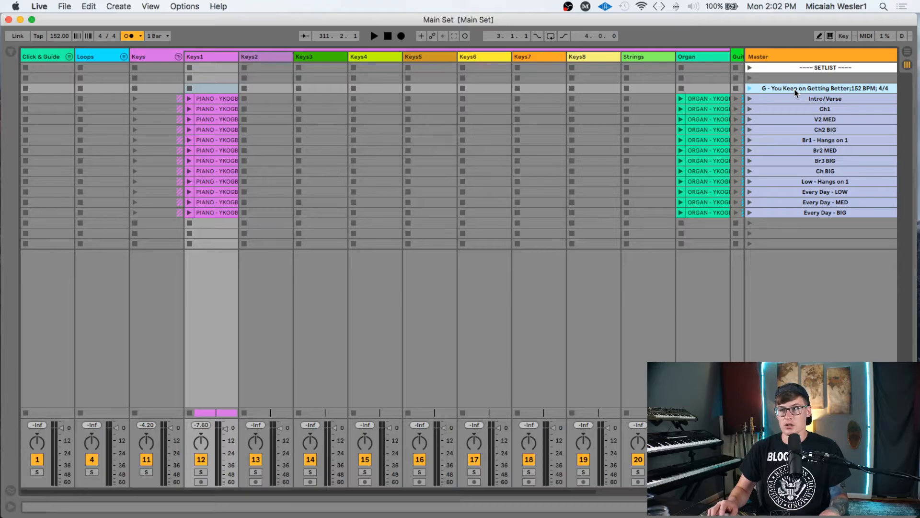
# - Show the first PIANO - YKOGB clip in Keys1 in Clip View
pyautogui.hscroll(1, 575, 103)
pyautogui.click(220, 99)
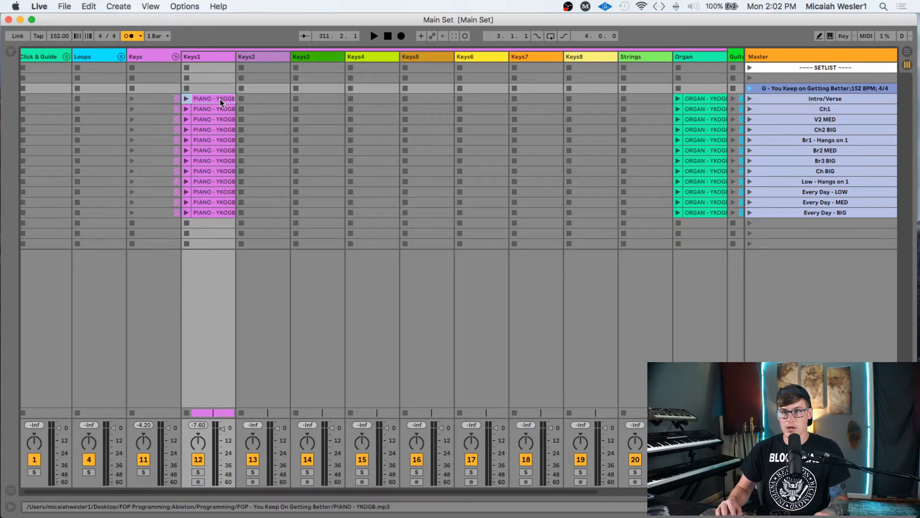
pyautogui.doubleClick(220, 99)
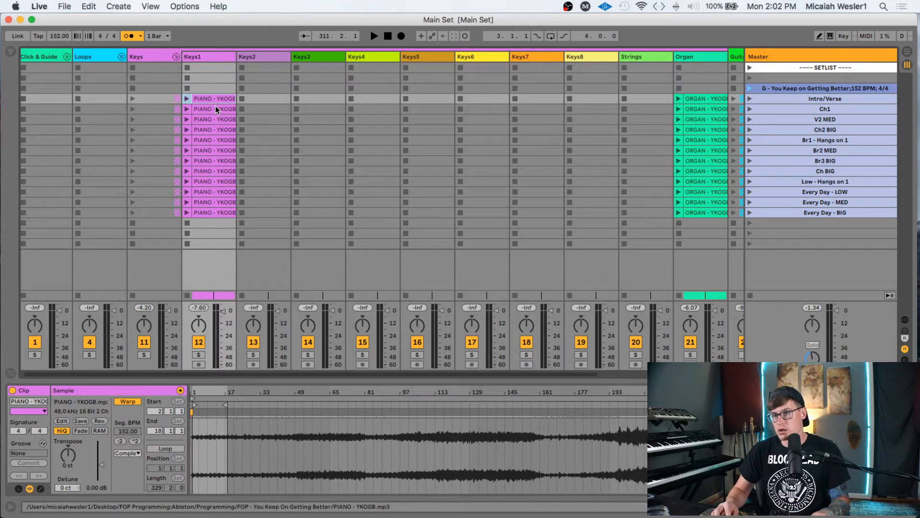
pyautogui.hscroll(5, 215, 106)
pyautogui.hscroll(-5, 213, 105)
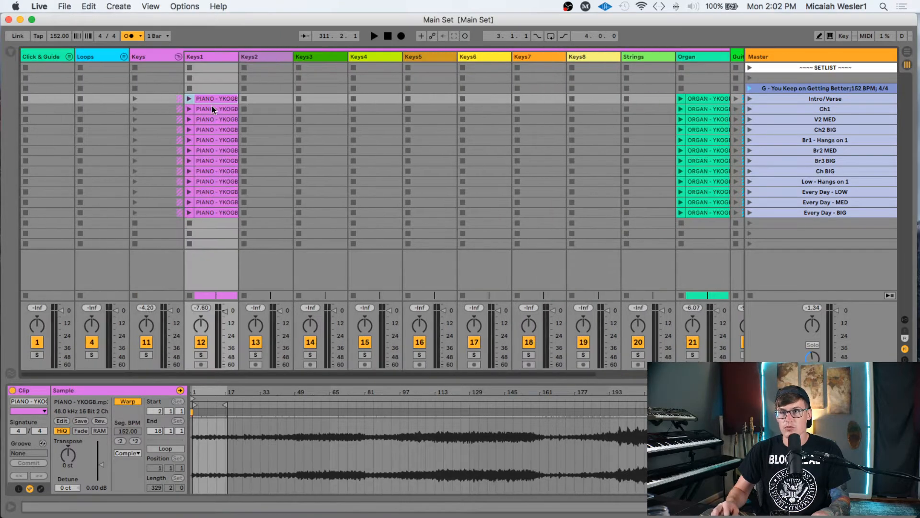
# - Select all 60 clips through the last Bass clip and toggle Warp off and back on
pyautogui.hscroll(5, 216, 99)
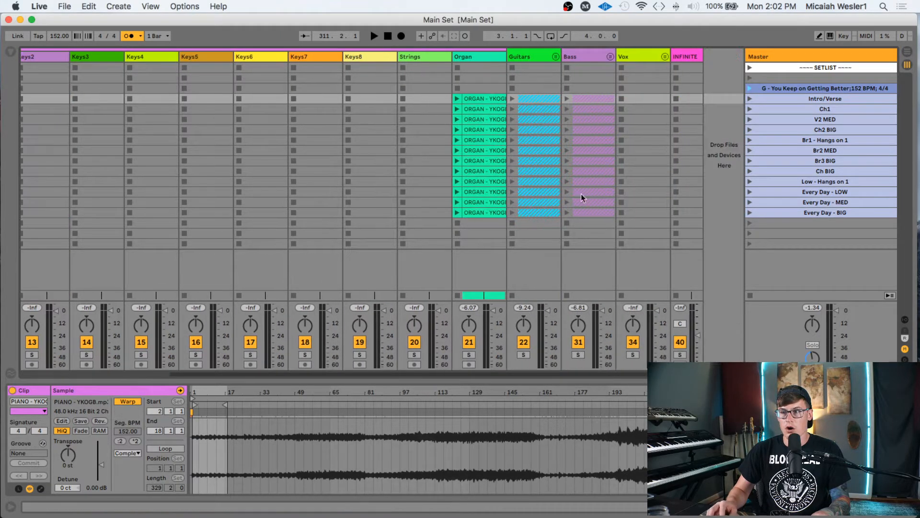
pyautogui.keyDown('shift'); pyautogui.click(599, 213); pyautogui.keyUp('shift')
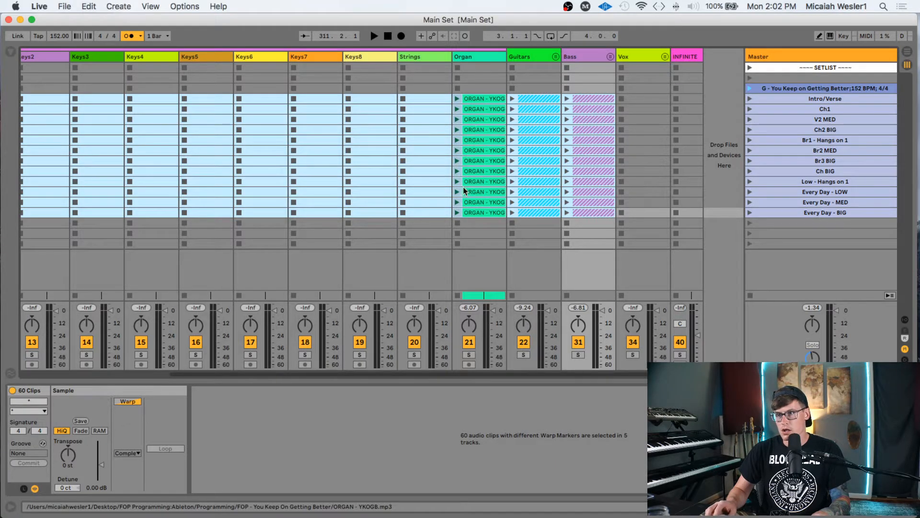
pyautogui.hscroll(-3, 462, 187)
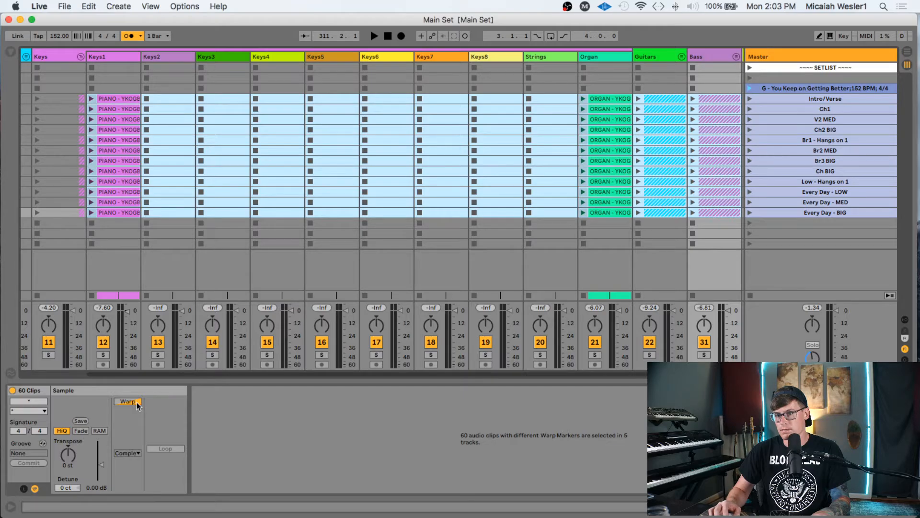
pyautogui.click(137, 403)
pyautogui.click(133, 402)
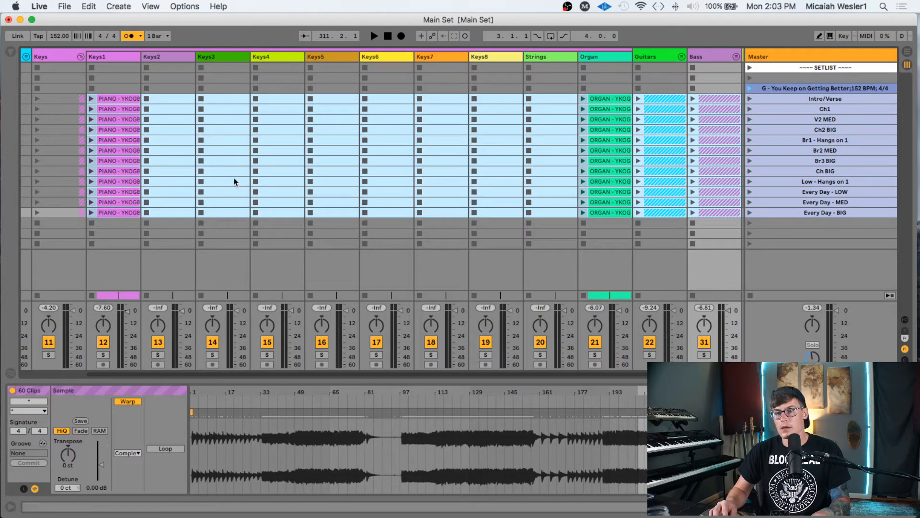
# - Show the clip Launch box with the L toggle and select all 60 song clips, Keys1 to Bass
pyautogui.click(113, 98)
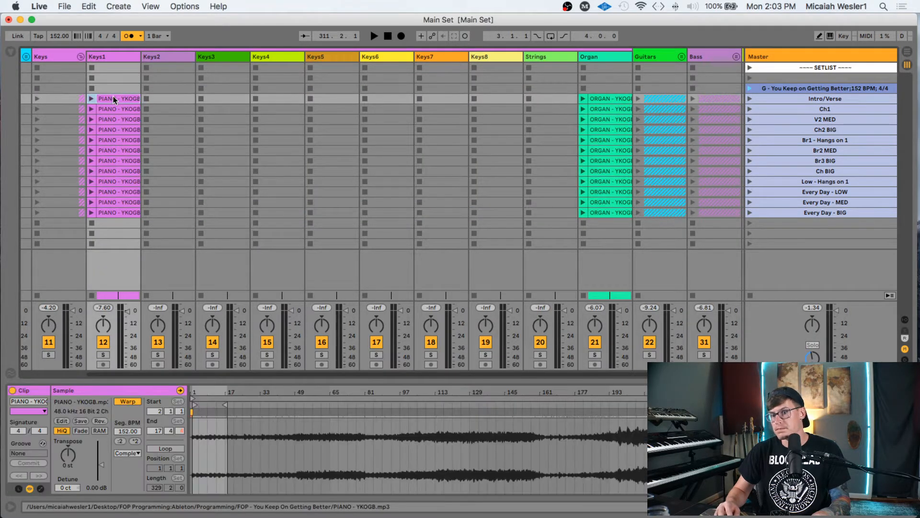
pyautogui.hscroll(4, 203, 119)
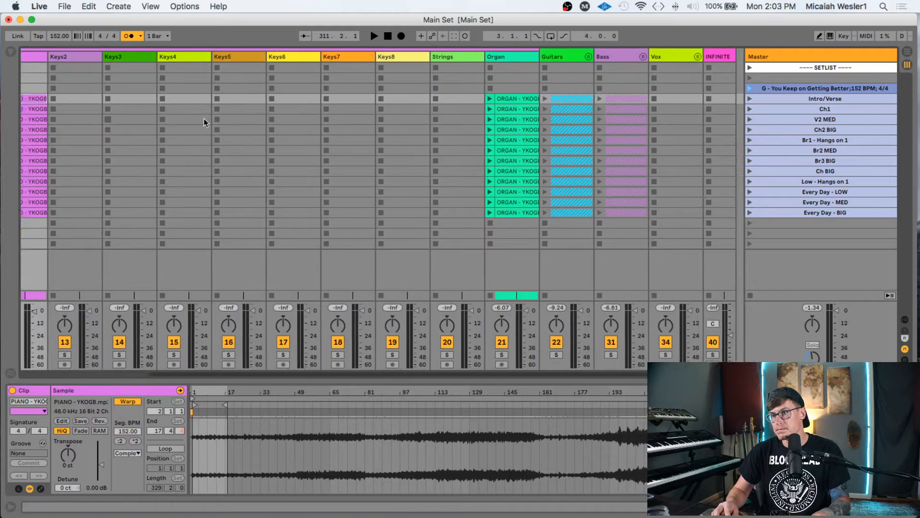
pyautogui.keyDown('shift'); pyautogui.click(598, 212); pyautogui.keyUp('shift')
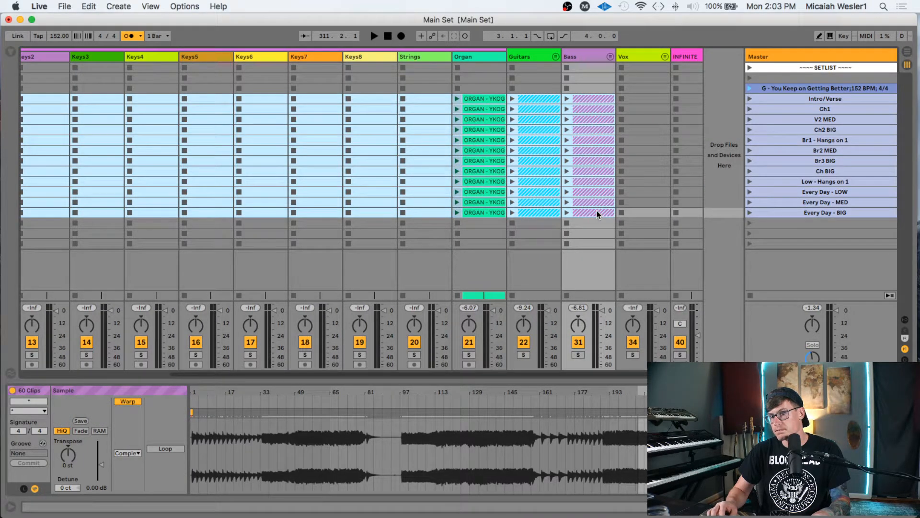
pyautogui.hscroll(-1, 597, 211)
pyautogui.hscroll(-1, 596, 211)
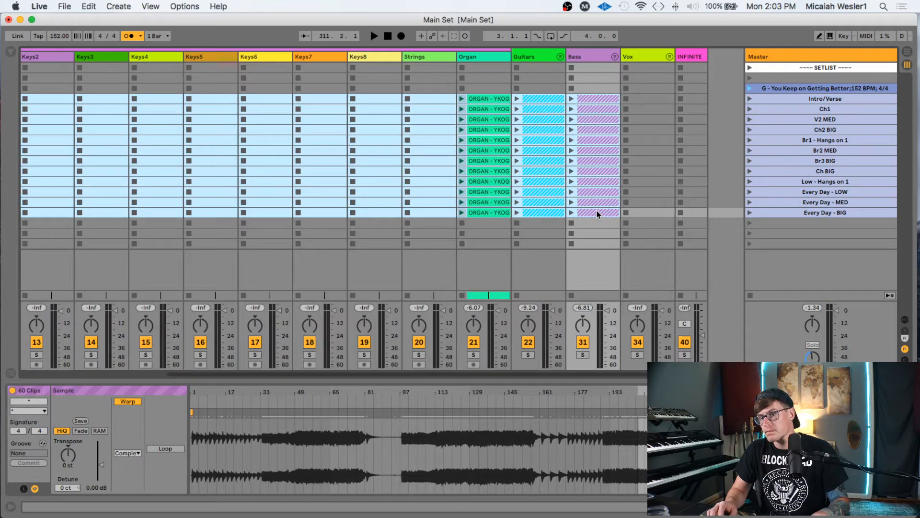
pyautogui.hscroll(-5, 195, 144)
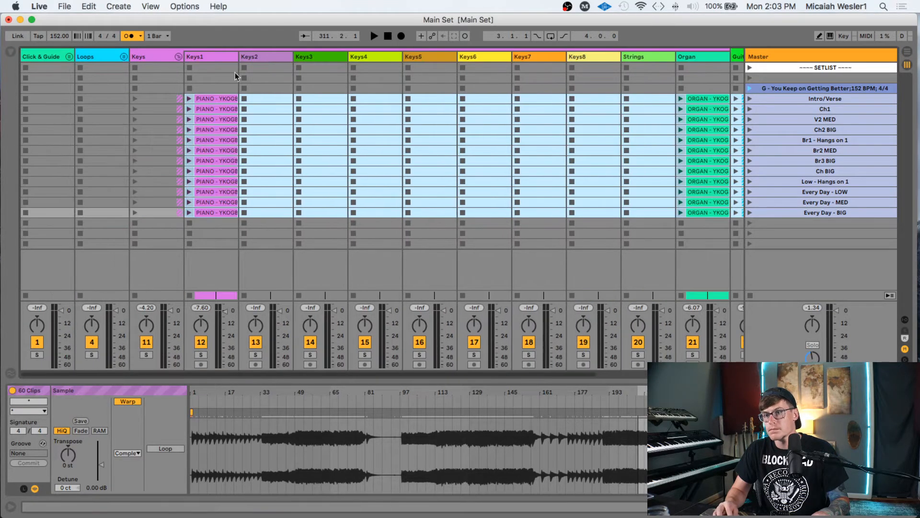
pyautogui.click(221, 100)
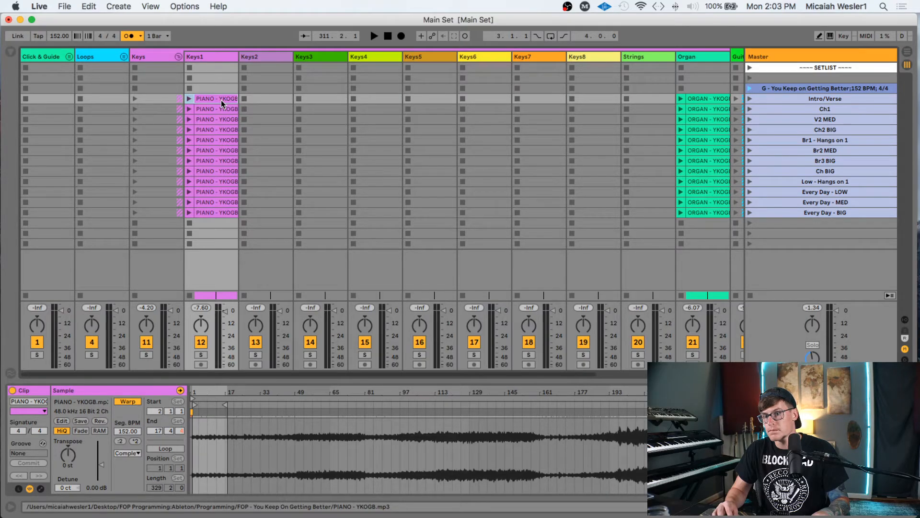
pyautogui.click(18, 489)
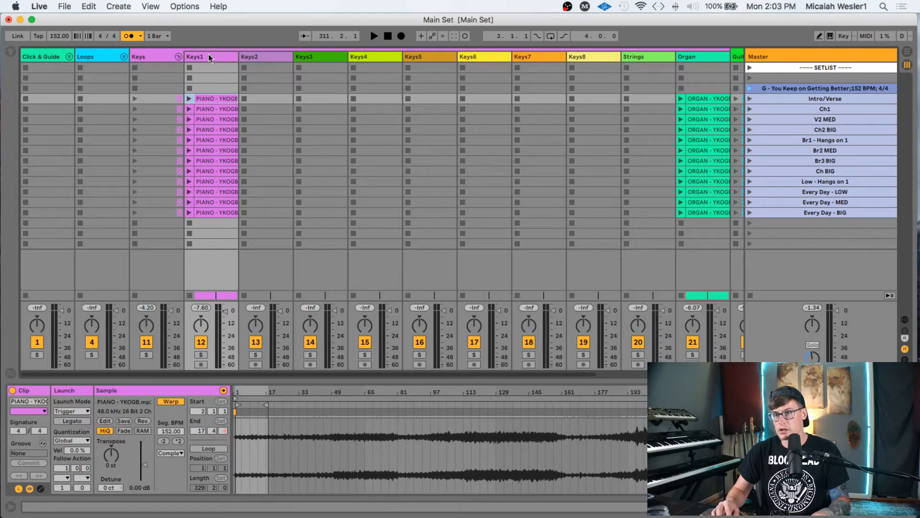
pyautogui.hscroll(5, 476, 159)
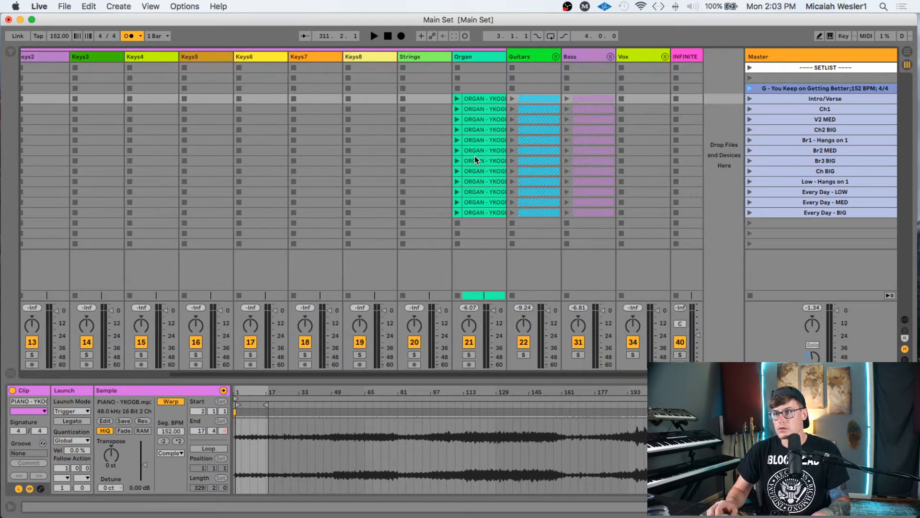
pyautogui.keyDown('shift'); pyautogui.click(599, 212); pyautogui.keyUp('shift')
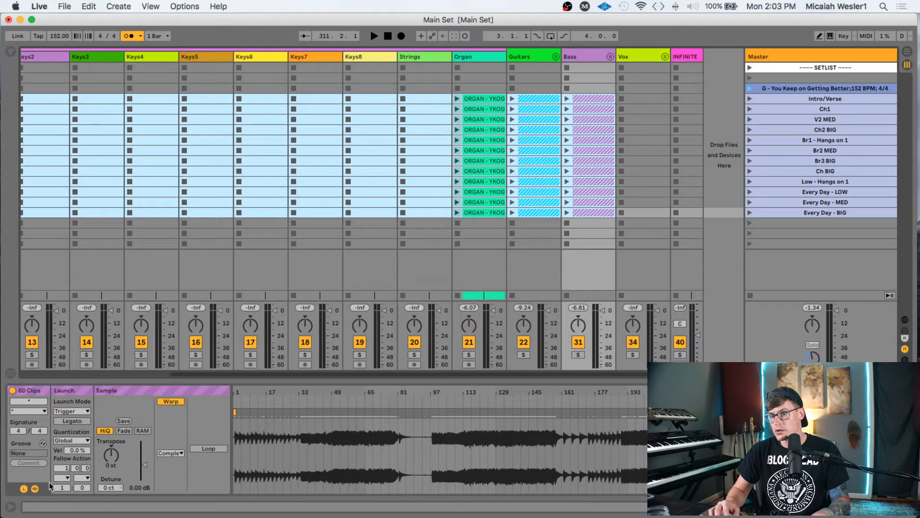
# - Set the follow action of all 60 selected clips to Play Again
pyautogui.click(62, 478)
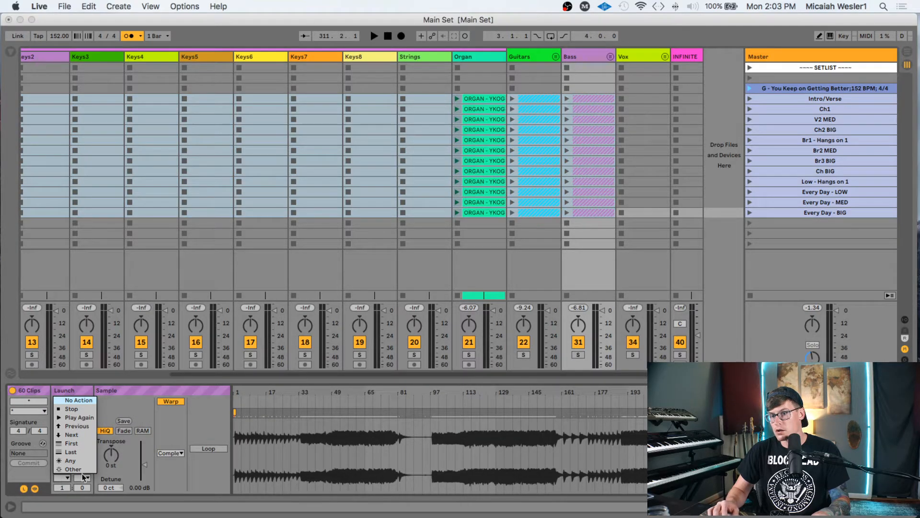
pyautogui.click(86, 418)
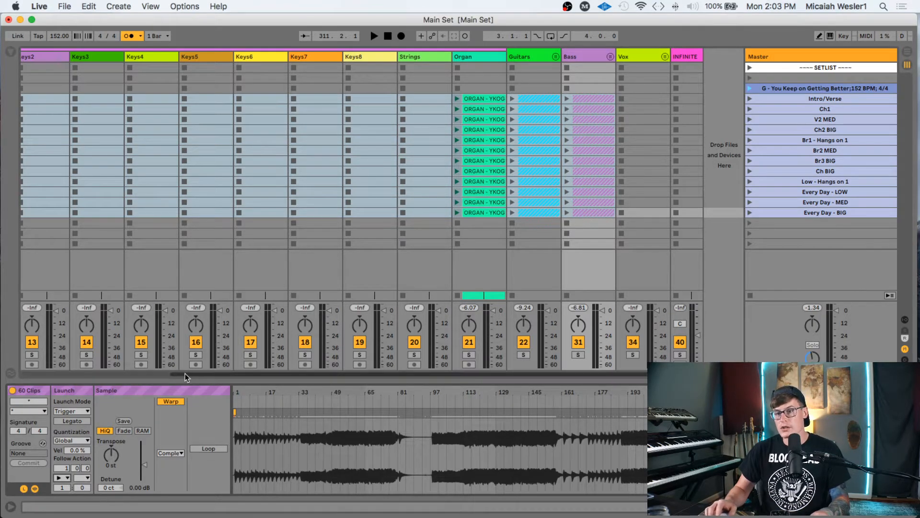
pyautogui.click(67, 478)
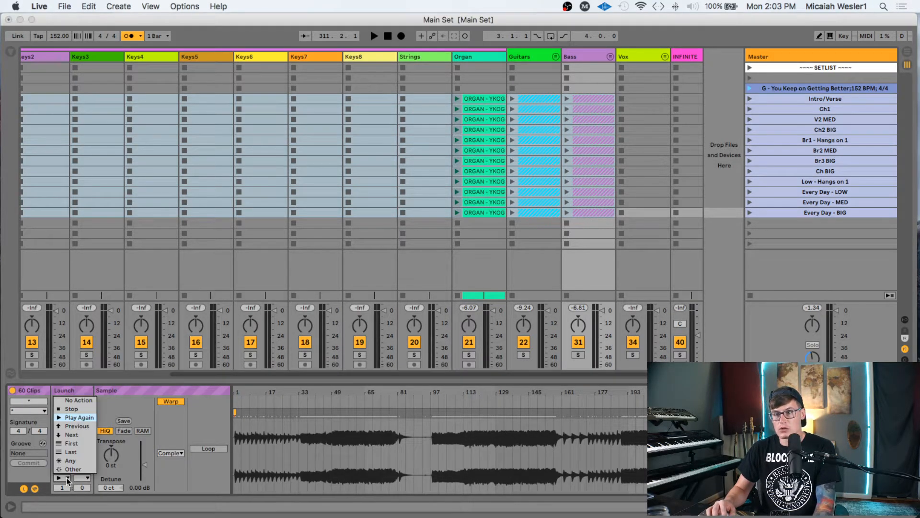
pyautogui.click(82, 417)
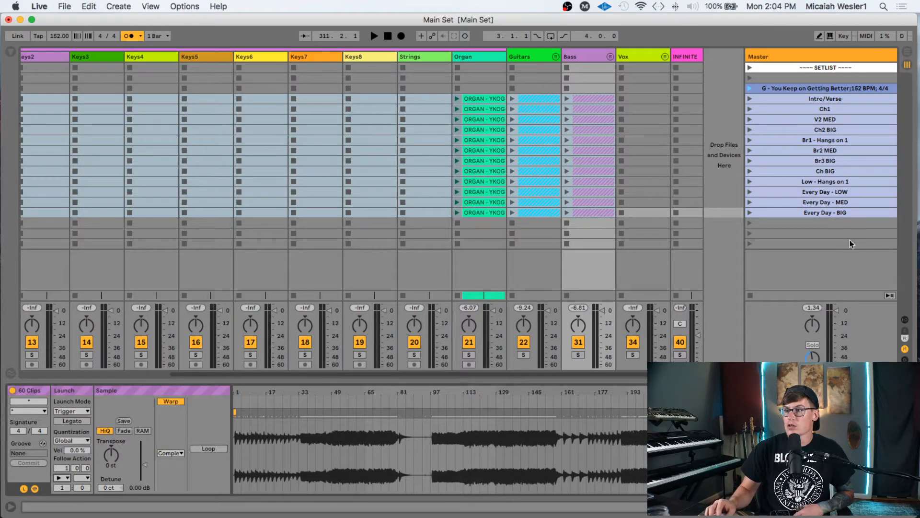
pyautogui.click(803, 213)
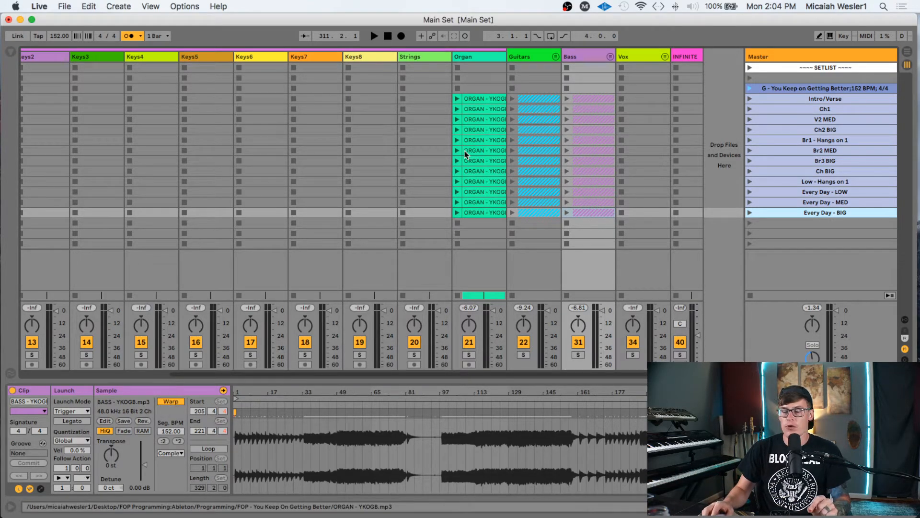
pyautogui.hscroll(-5, 464, 151)
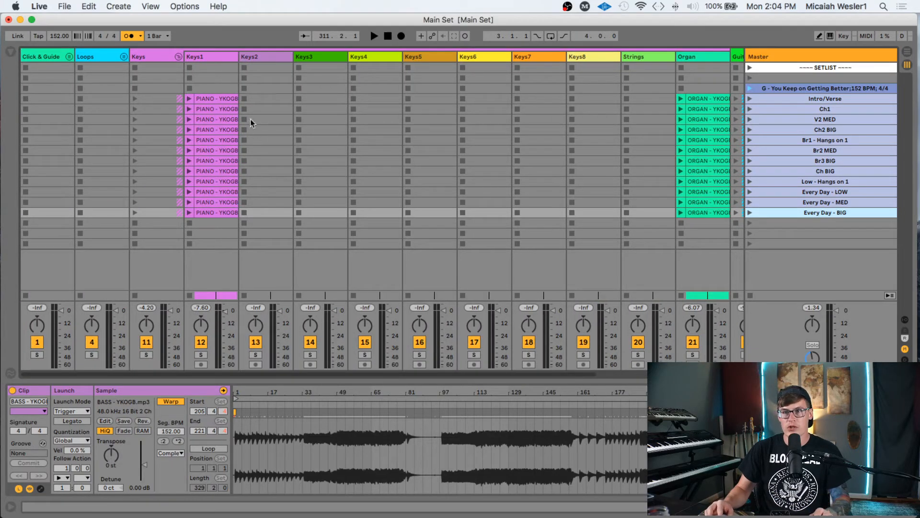
pyautogui.hscroll(5, 250, 119)
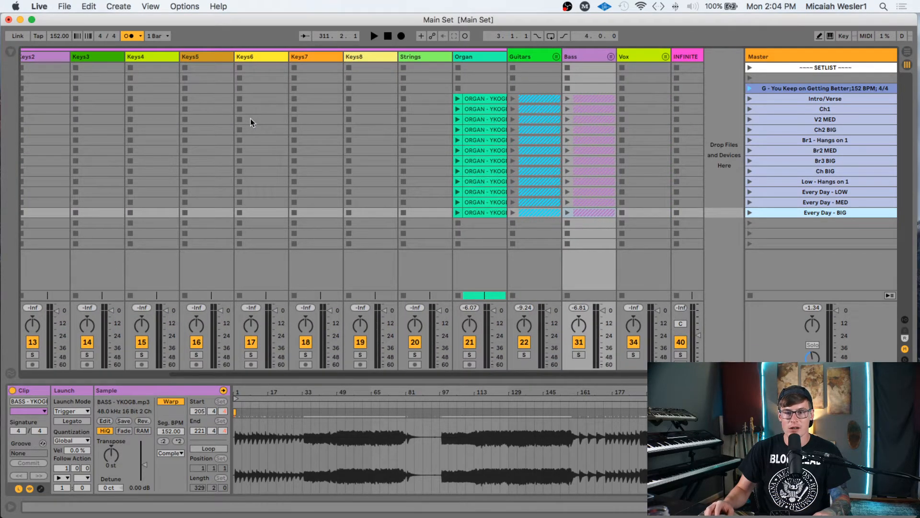
pyautogui.hscroll(-5, 250, 119)
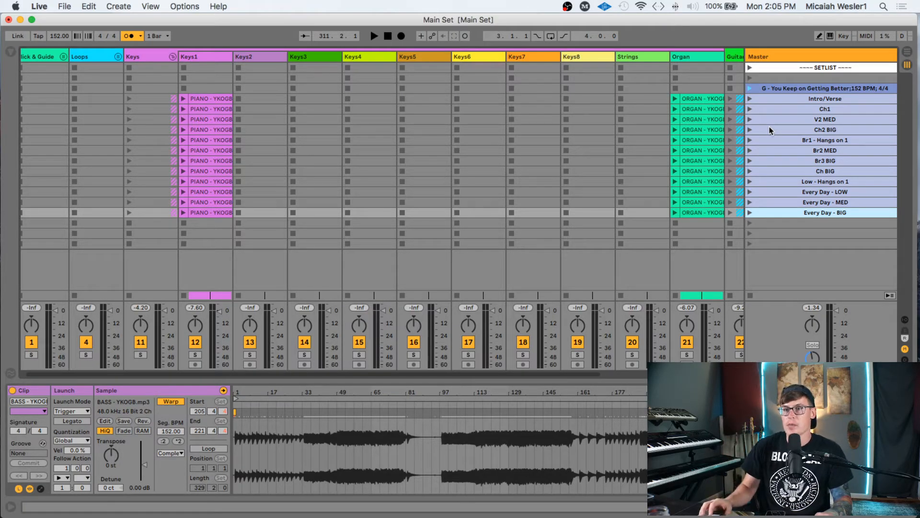
pyautogui.click(216, 98)
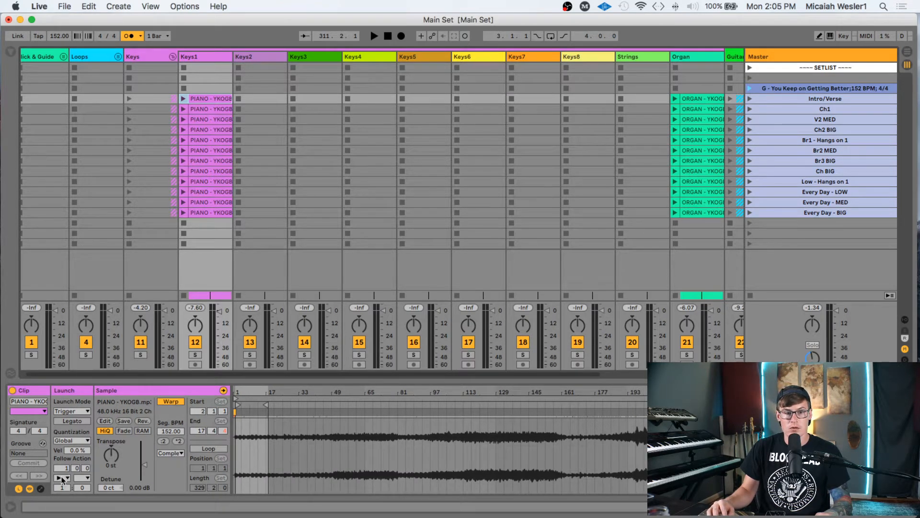
pyautogui.click(18, 488)
pyautogui.click(18, 489)
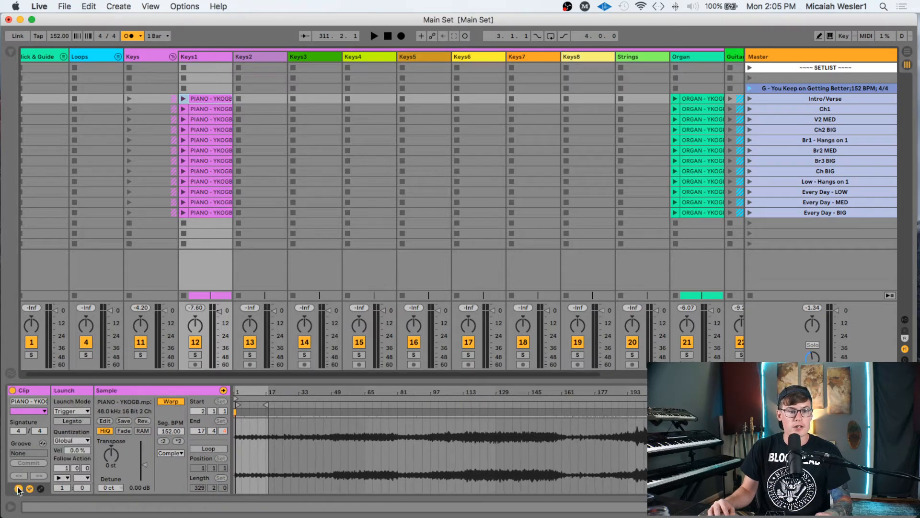
pyautogui.click(18, 488)
pyautogui.click(19, 489)
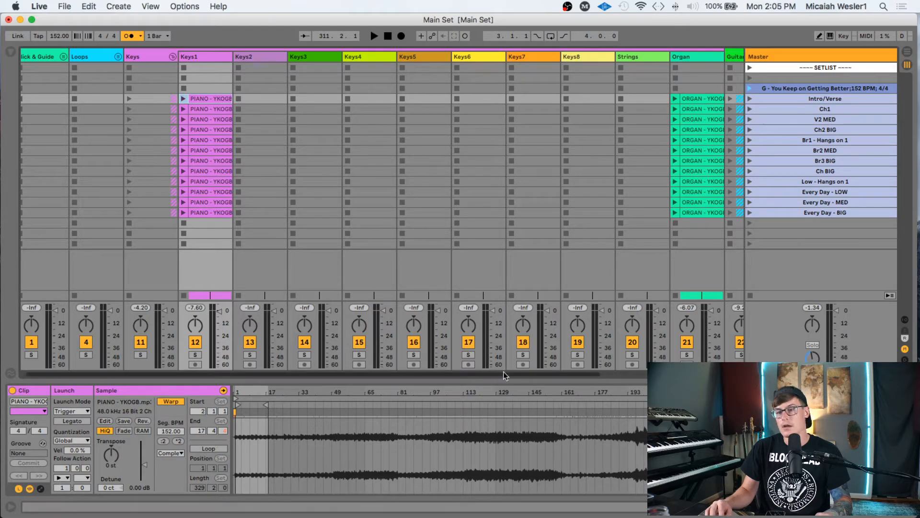
pyautogui.click(205, 90)
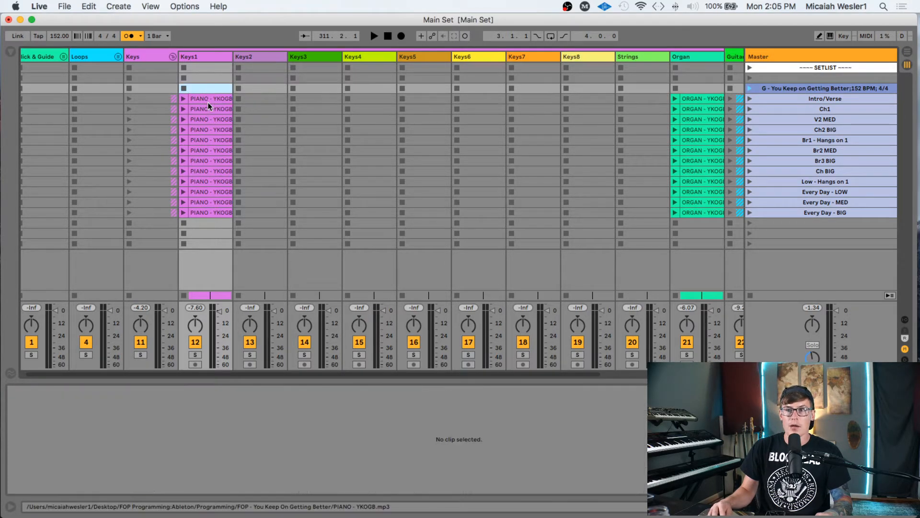
# - Launch the G - You Keep on Getting Better scene and step down through the opening scenes
pyautogui.click(207, 101)
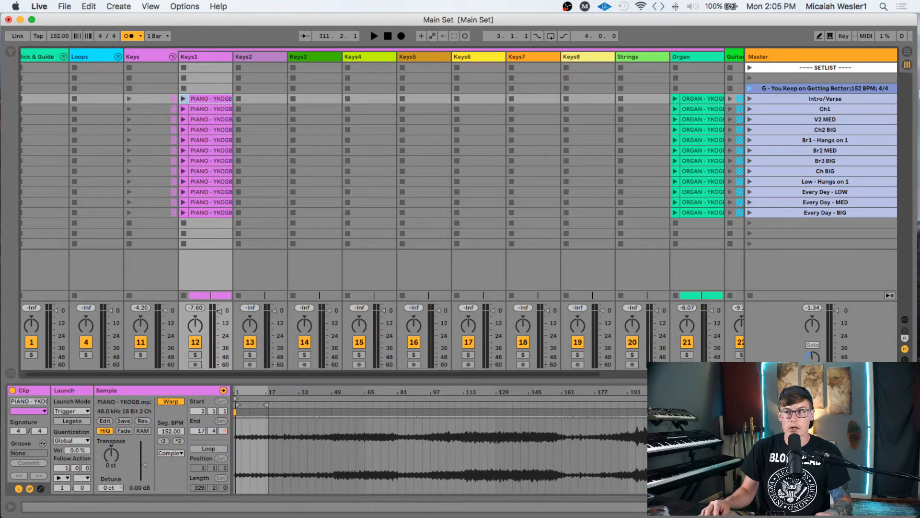
pyautogui.click(799, 86)
pyautogui.press('Return')
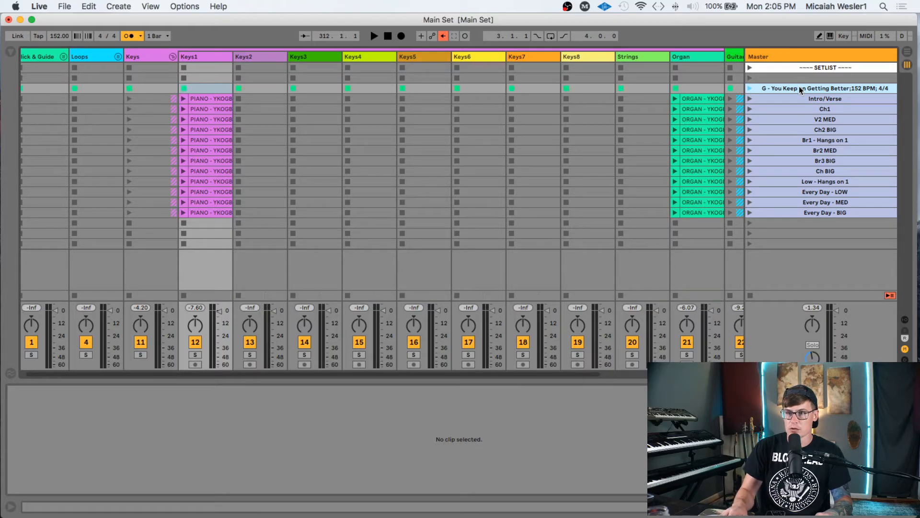
pyautogui.press('Down')
pyautogui.press('Return')
pyautogui.press('Down')
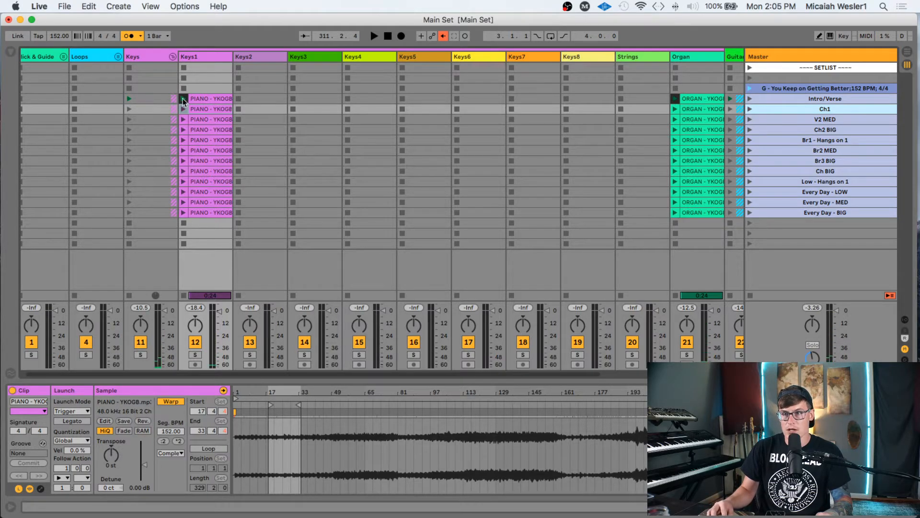
pyautogui.click(220, 91)
pyautogui.press('Down')
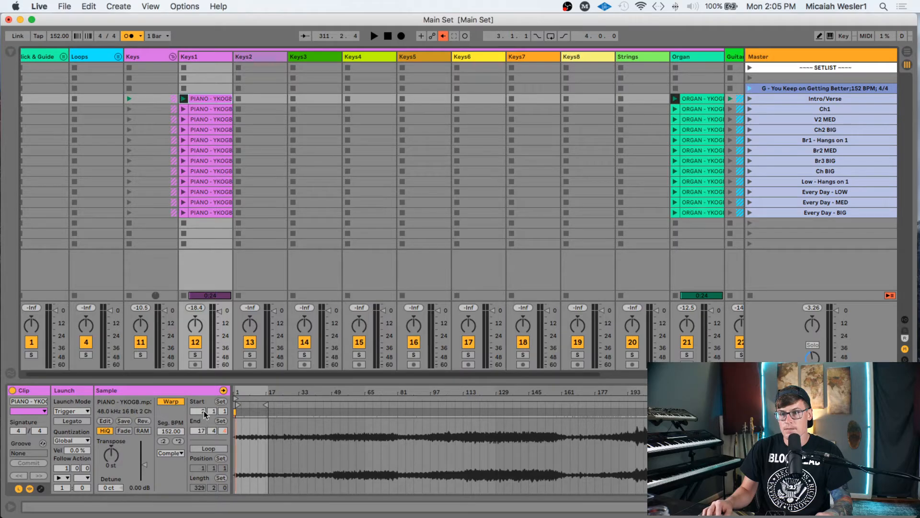
pyautogui.click(200, 89)
pyautogui.click(203, 98)
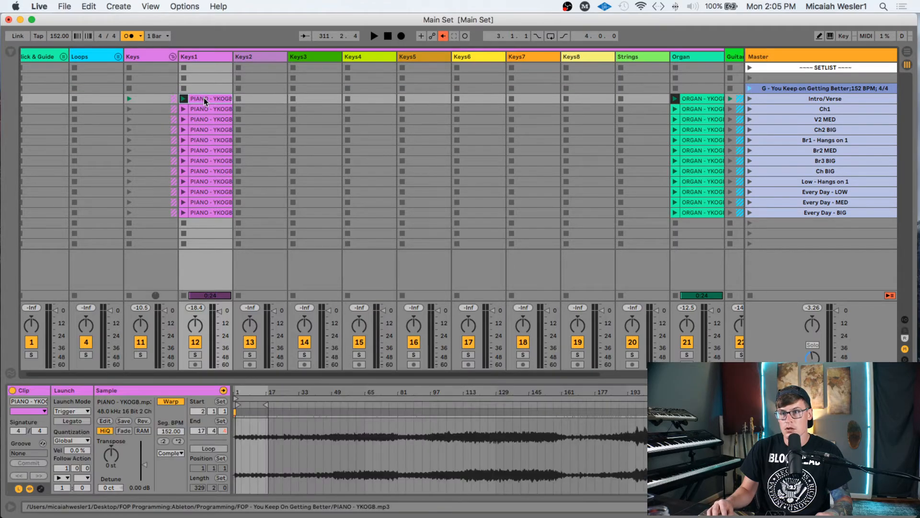
# - Give the Intro/Verse row, Keys1 to Bass, a 16-bar follow action time and launch it
pyautogui.hscroll(4, 230, 105)
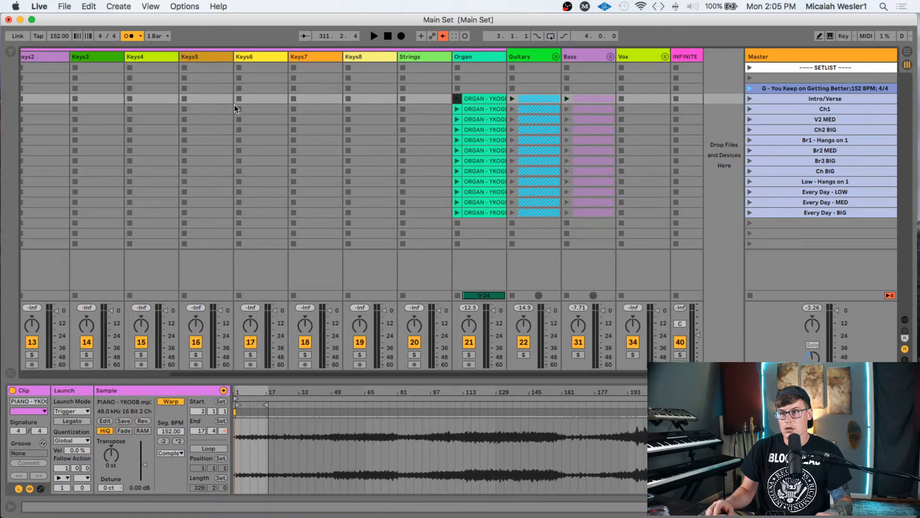
pyautogui.keyDown('shift'); pyautogui.click(594, 99); pyautogui.keyUp('shift')
pyautogui.click(66, 466)
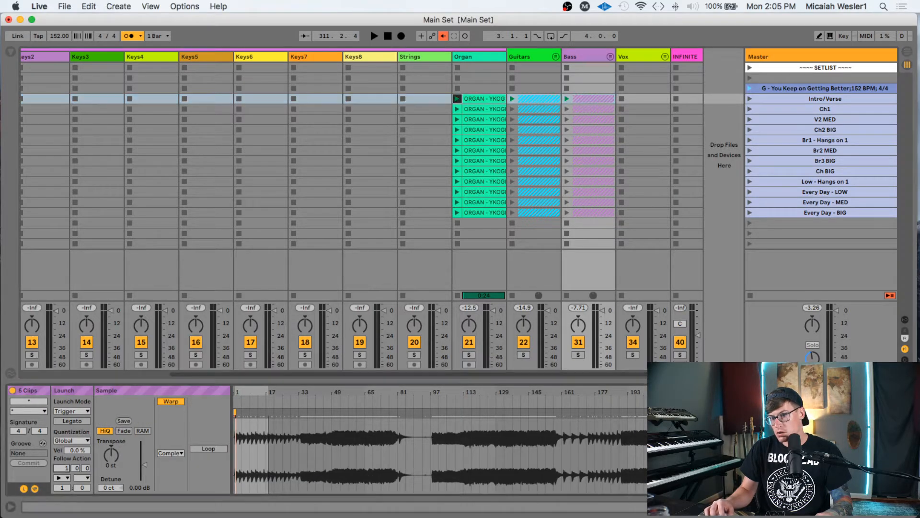
pyautogui.write('16')
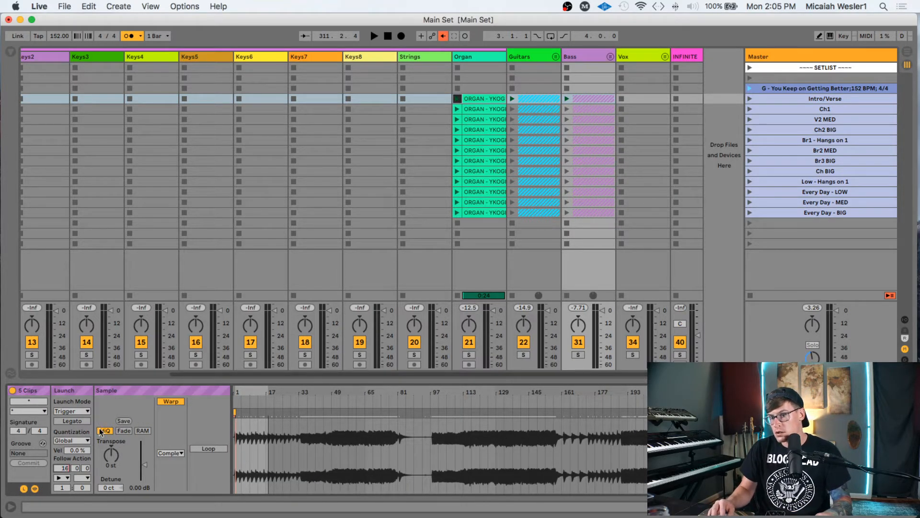
pyautogui.press('Return')
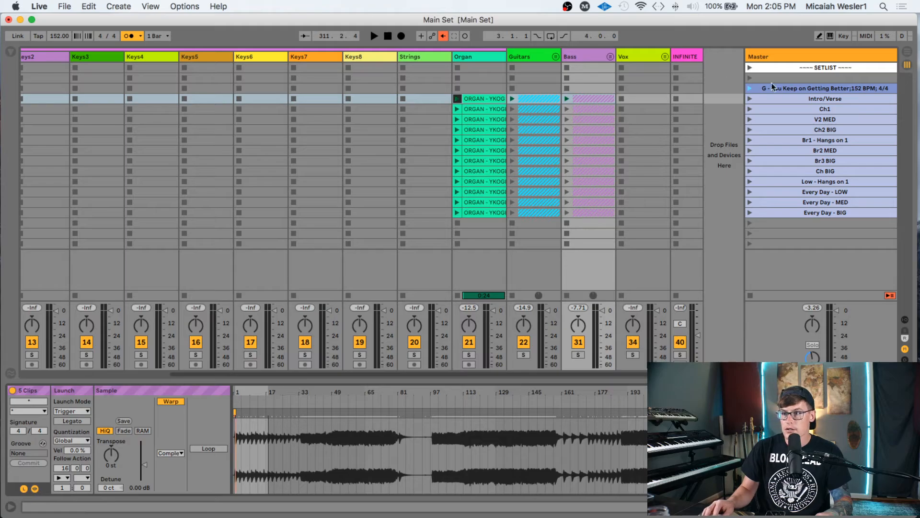
pyautogui.click(787, 97)
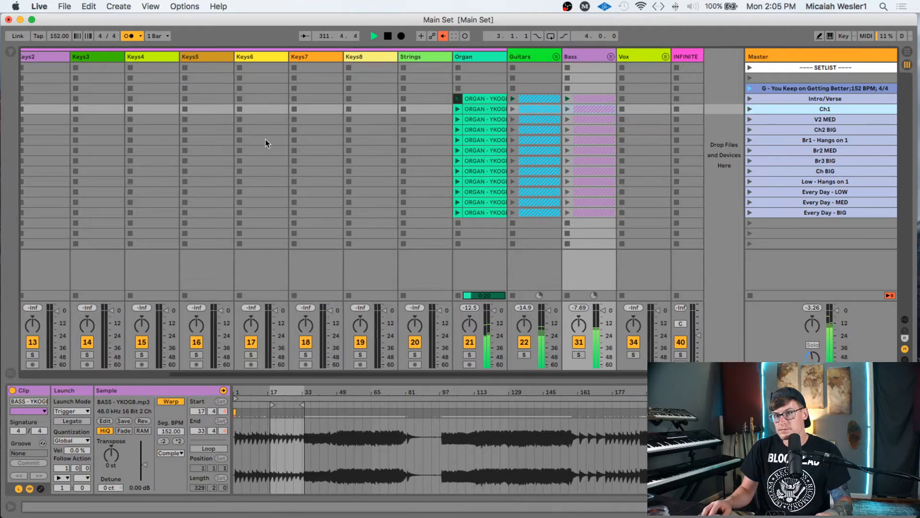
# - Audition the Intro/Verse piano clip with its waveform zoomed to bars 13–21, then stop playback
pyautogui.hscroll(-4, 230, 104)
pyautogui.click(217, 98)
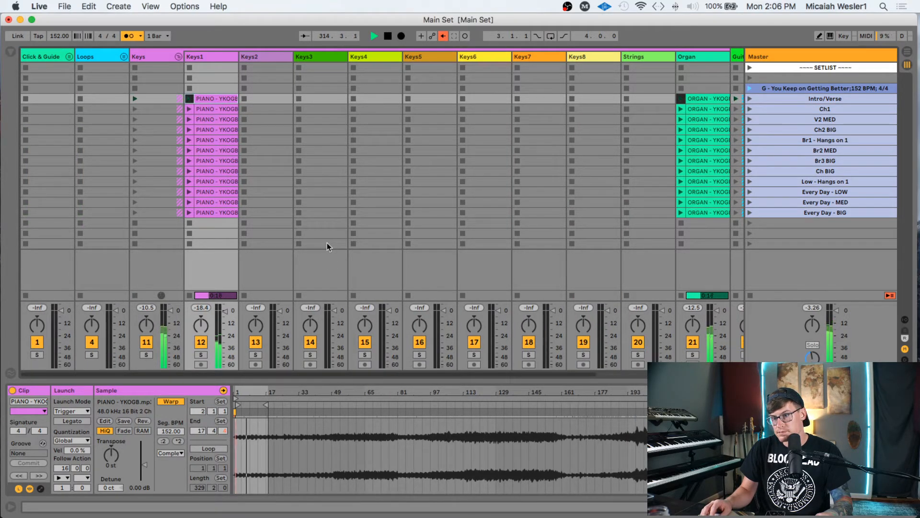
pyautogui.moveTo(258, 388); pyautogui.dragTo(258, 451)
pyautogui.hscroll(-10, 382, 397)
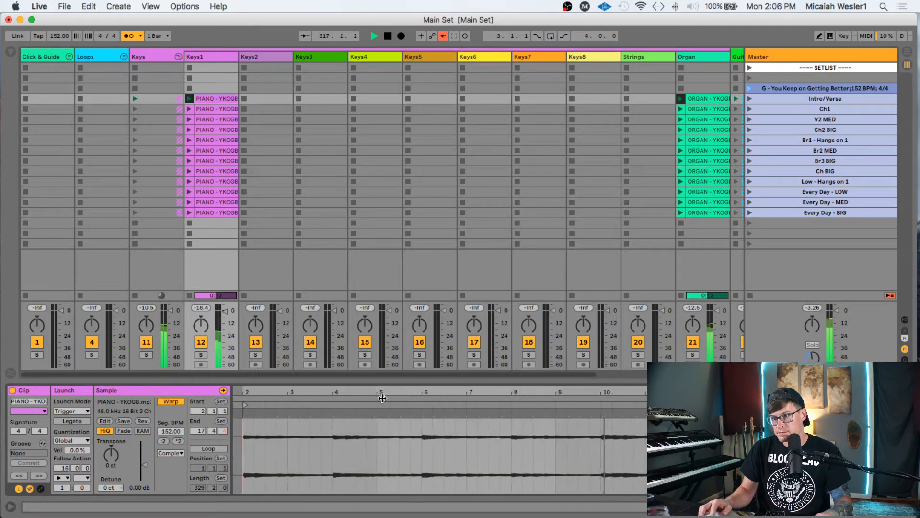
pyautogui.hscroll(5, 412, 395)
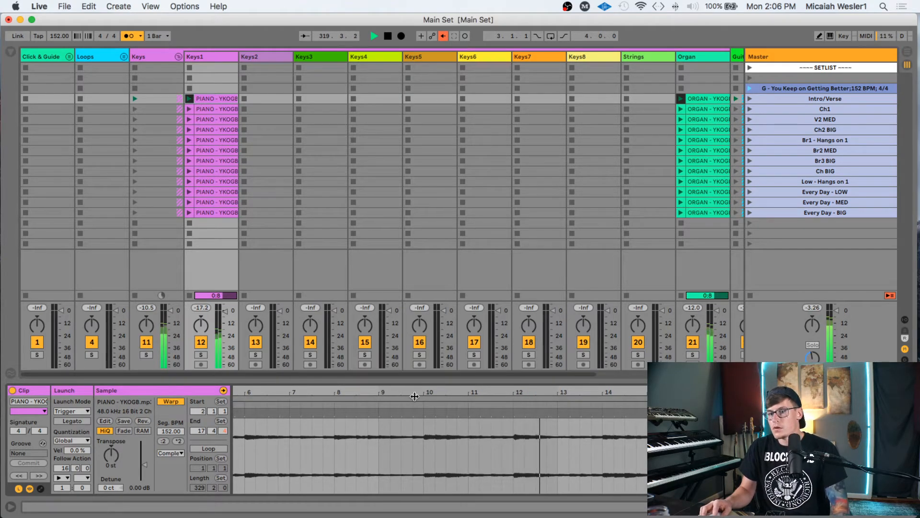
pyautogui.hscroll(5, 462, 419)
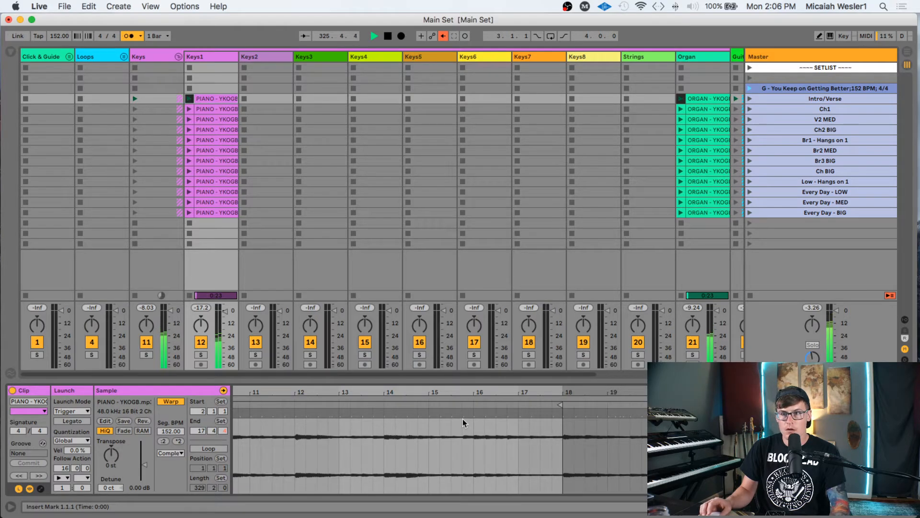
pyautogui.press('space')
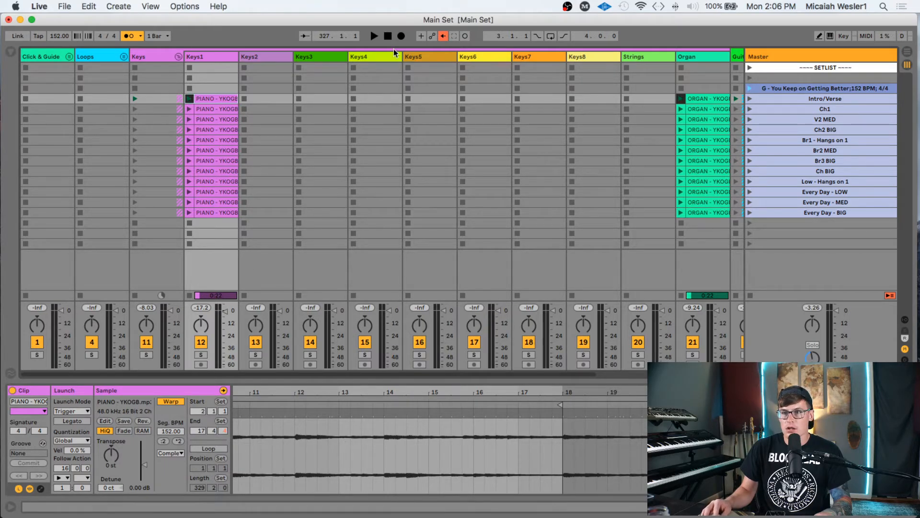
# - Select the first PIANO - YKOGB clip in the Intro/Verse row of Keys1
pyautogui.hscroll(5, 373, 173)
pyautogui.hscroll(2, 372, 174)
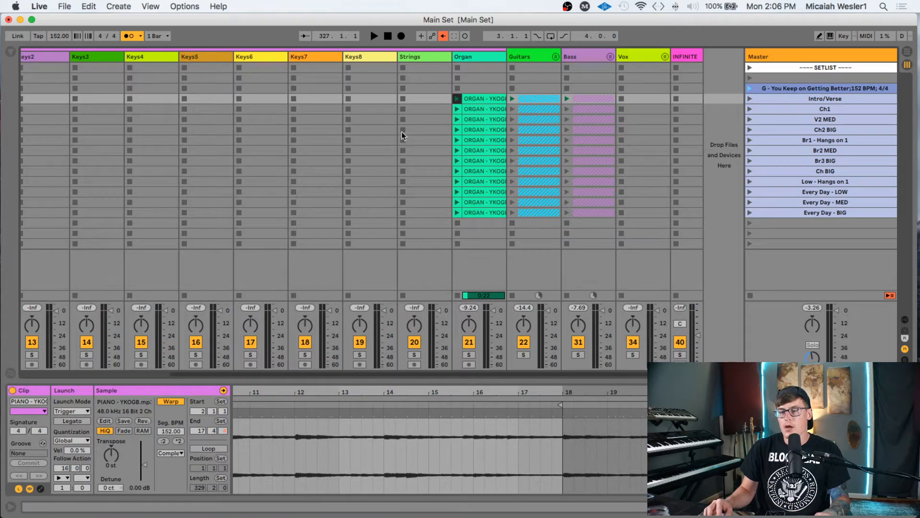
pyautogui.hscroll(-5, 378, 137)
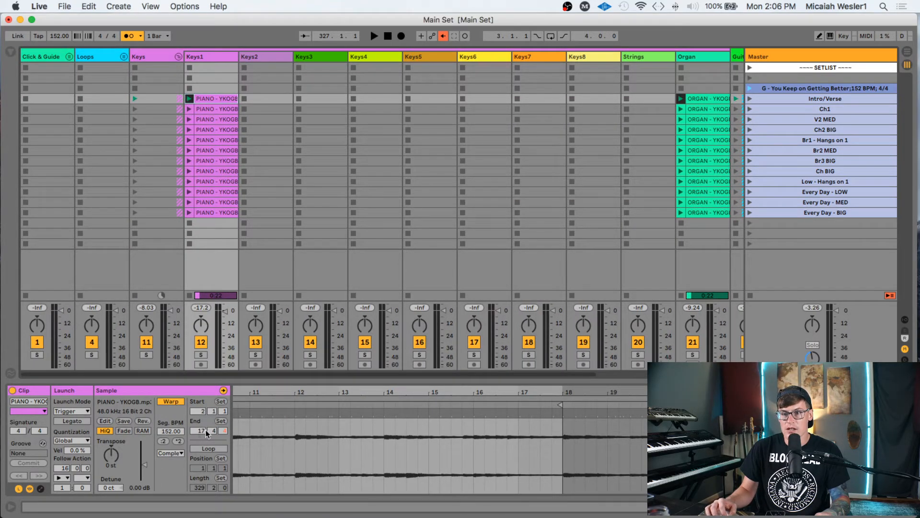
pyautogui.hscroll(5, 709, 91)
pyautogui.hscroll(3, 709, 90)
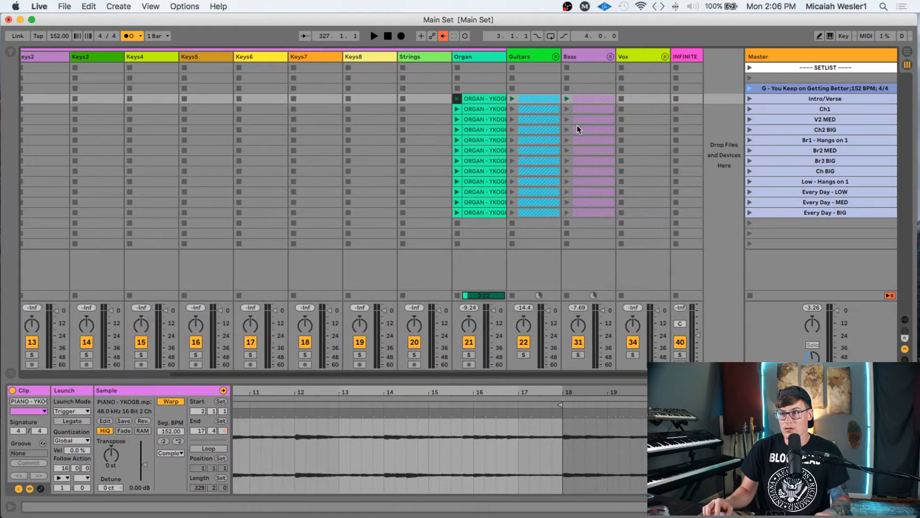
pyautogui.hscroll(-10, 267, 168)
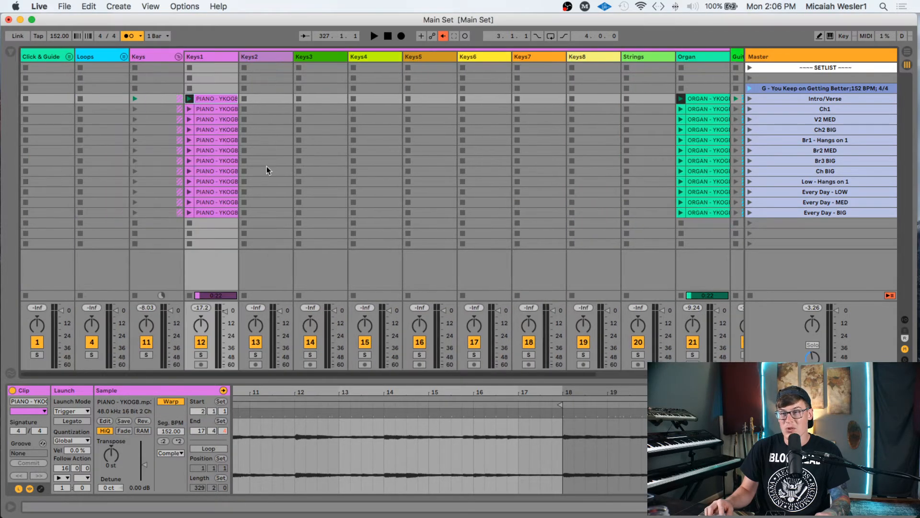
pyautogui.click(215, 90)
pyautogui.click(212, 99)
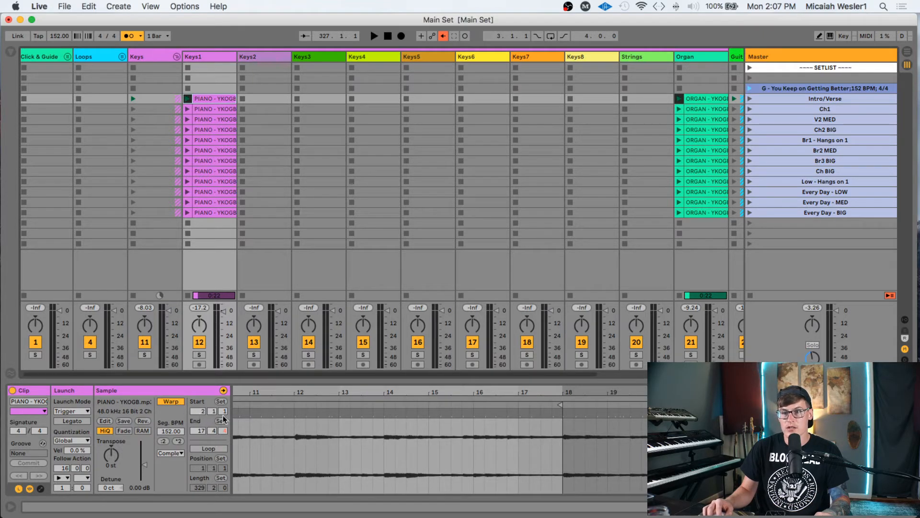
pyautogui.click(212, 89)
pyautogui.click(213, 97)
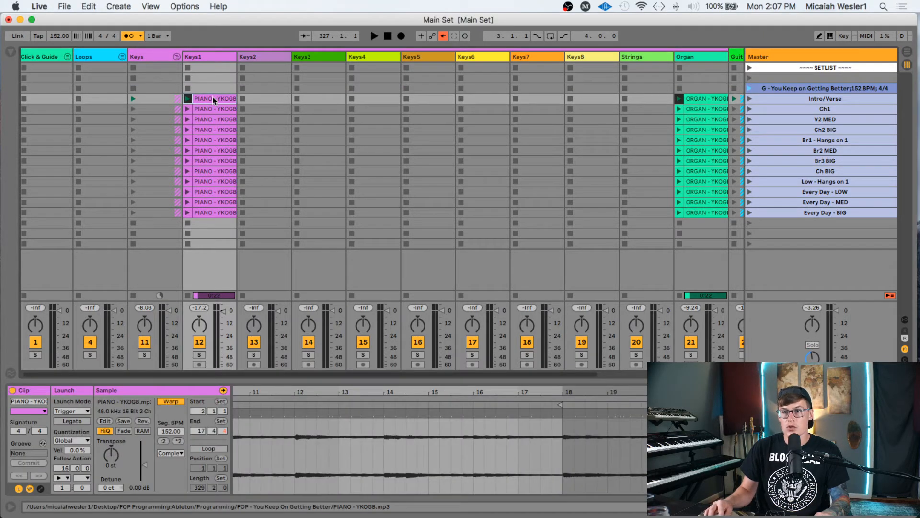
# - Give the Intro/Verse clips from Keys1 to Bass a 16-bar Follow Action time
pyautogui.hscroll(5, 215, 99)
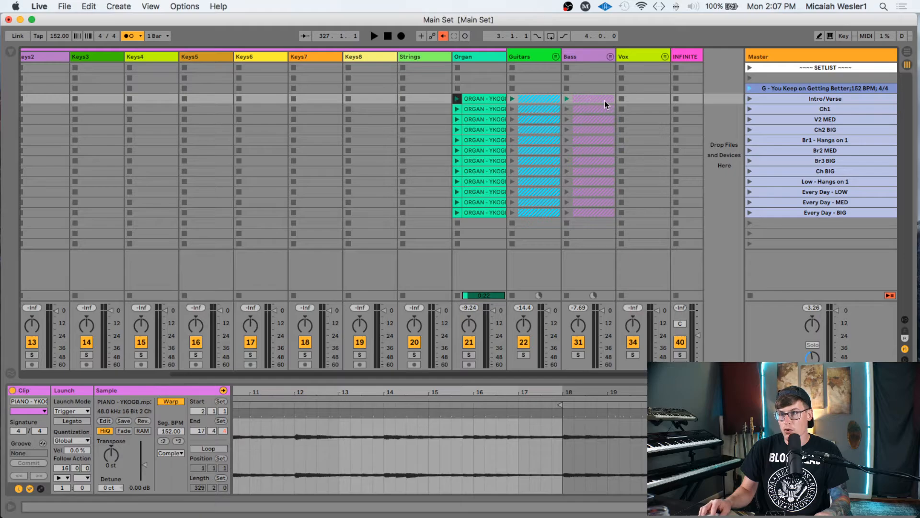
pyautogui.keyDown('shift'); pyautogui.click(604, 99); pyautogui.keyUp('shift')
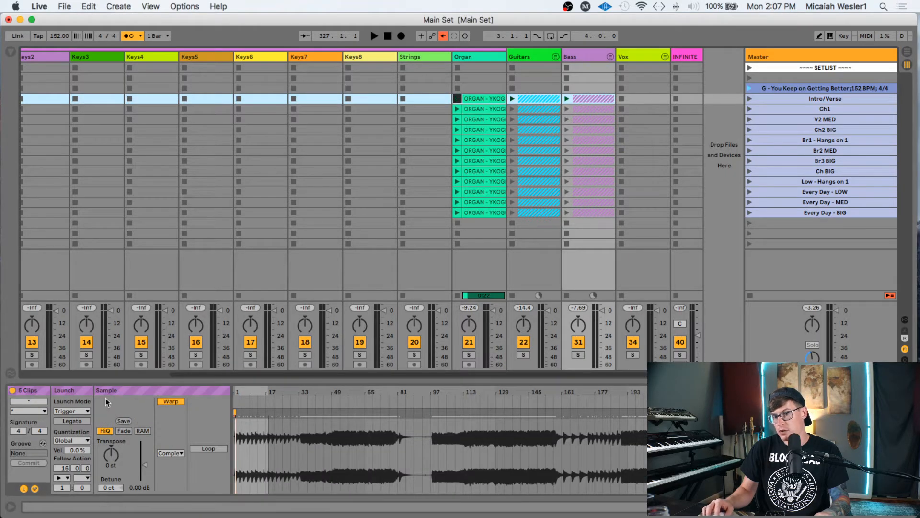
pyautogui.click(66, 470)
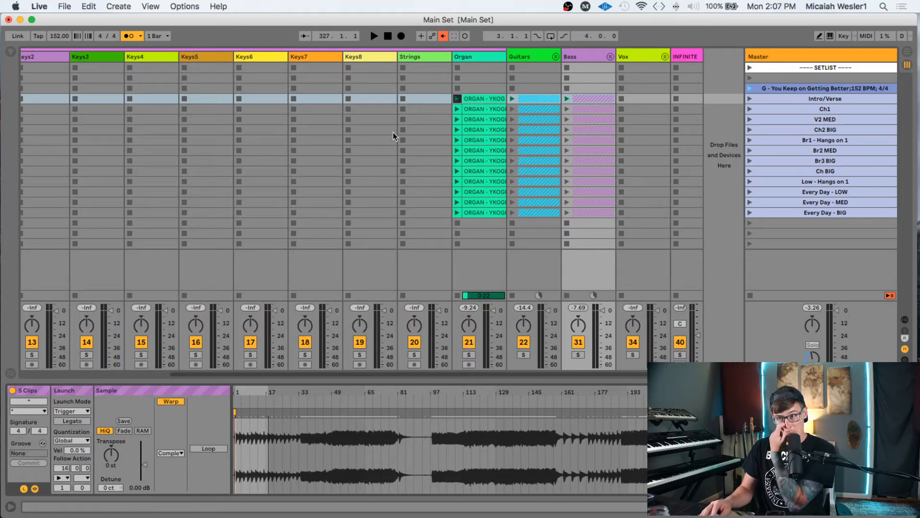
pyautogui.hscroll(-5, 347, 137)
pyautogui.click(195, 110)
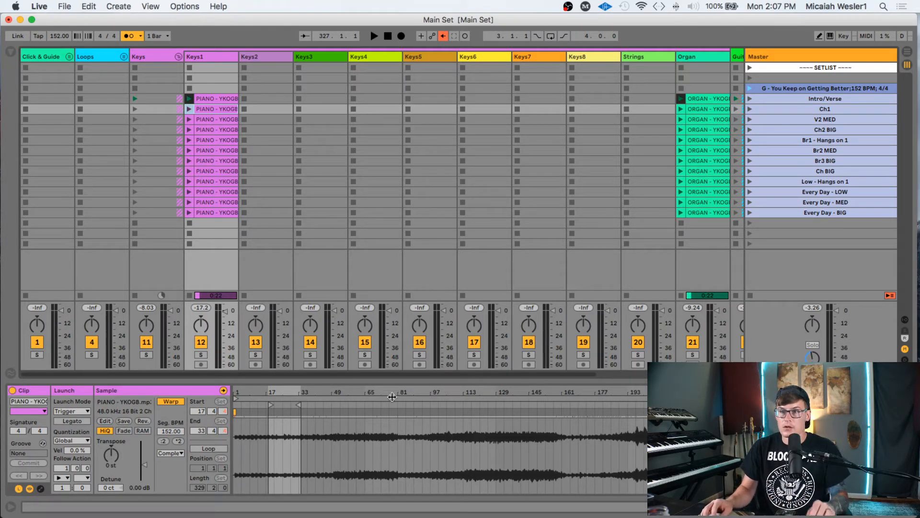
# - Set a 16-bar Follow Action time for the Ch1 and V2 MED rows, Keys1 through Bass
pyautogui.hscroll(5, 539, 156)
pyautogui.keyDown('shift'); pyautogui.click(593, 110); pyautogui.keyUp('shift')
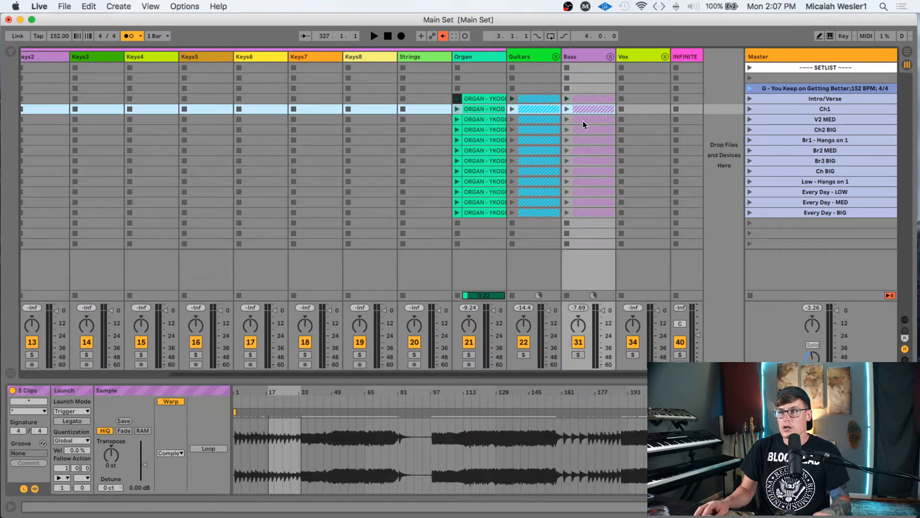
pyautogui.click(35, 489)
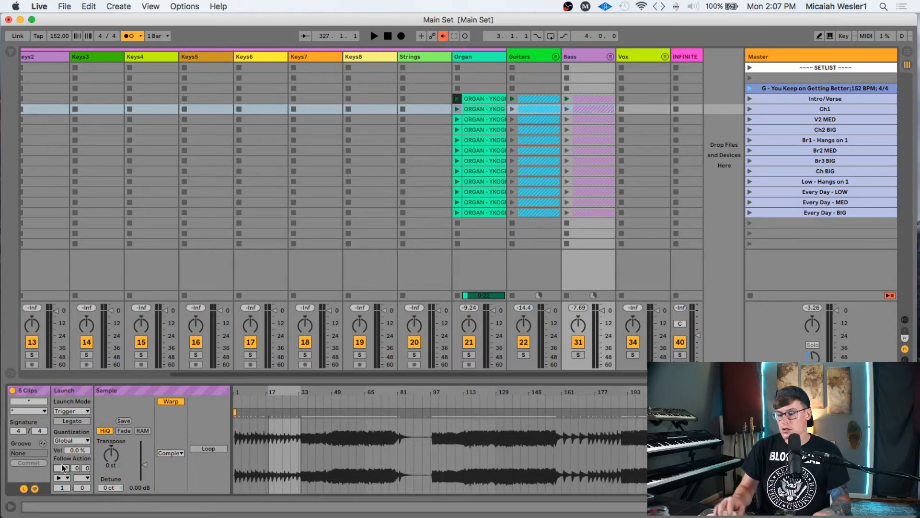
pyautogui.write('16')
pyautogui.press('Return')
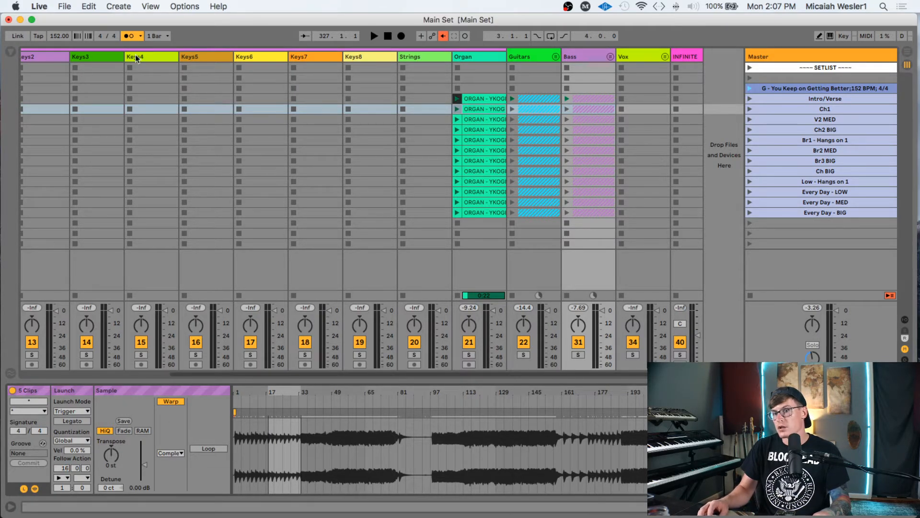
pyautogui.hscroll(-4, 164, 116)
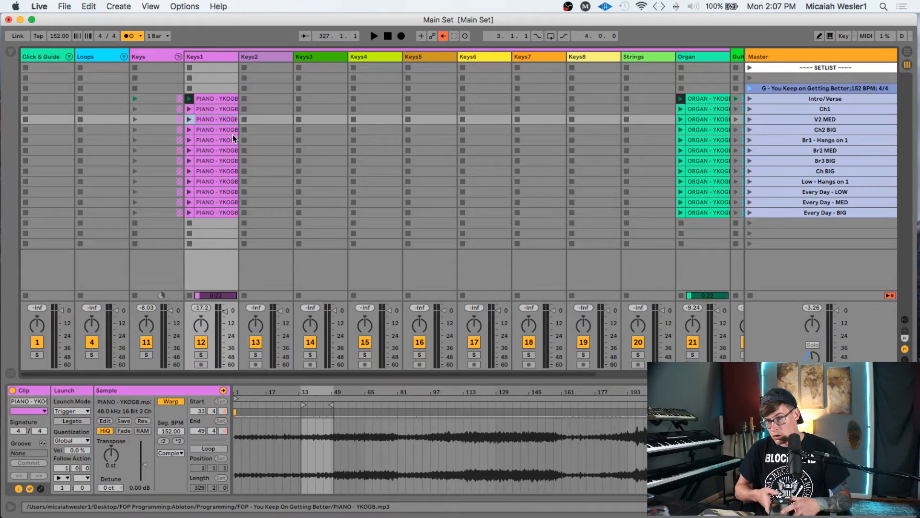
pyautogui.hscroll(5, 235, 123)
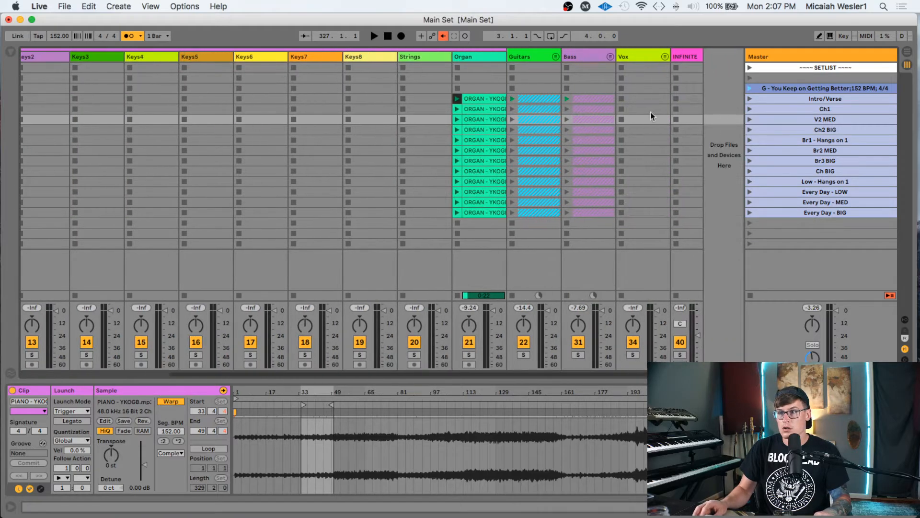
pyautogui.keyDown('shift'); pyautogui.click(599, 119); pyautogui.keyUp('shift')
pyautogui.click(62, 468)
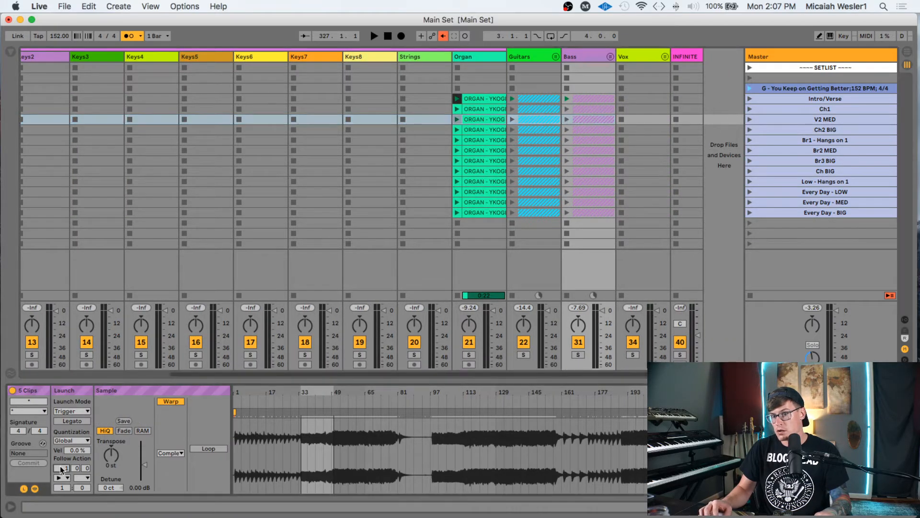
pyautogui.write('16')
pyautogui.press('Return')
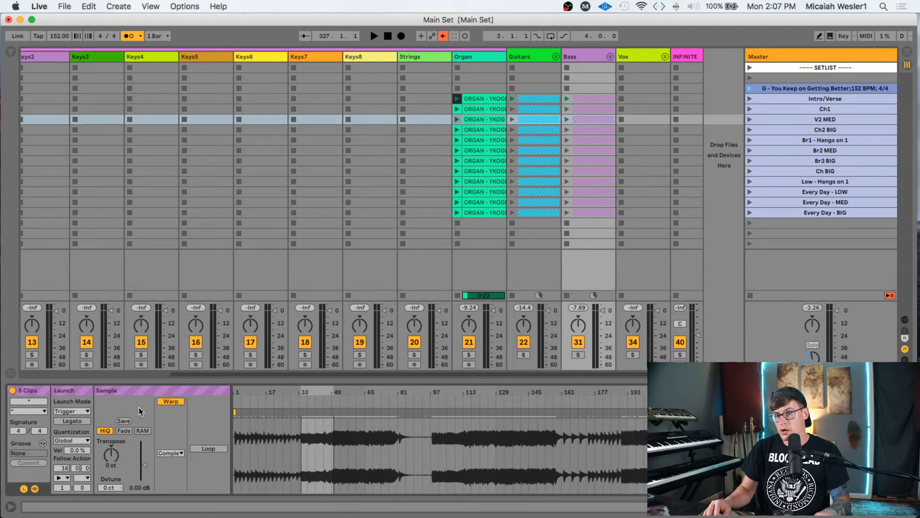
# - Set a 32-bar Follow Action time for the Ch2 BIG clips from Keys1 to Bass
pyautogui.hscroll(-5, 251, 94)
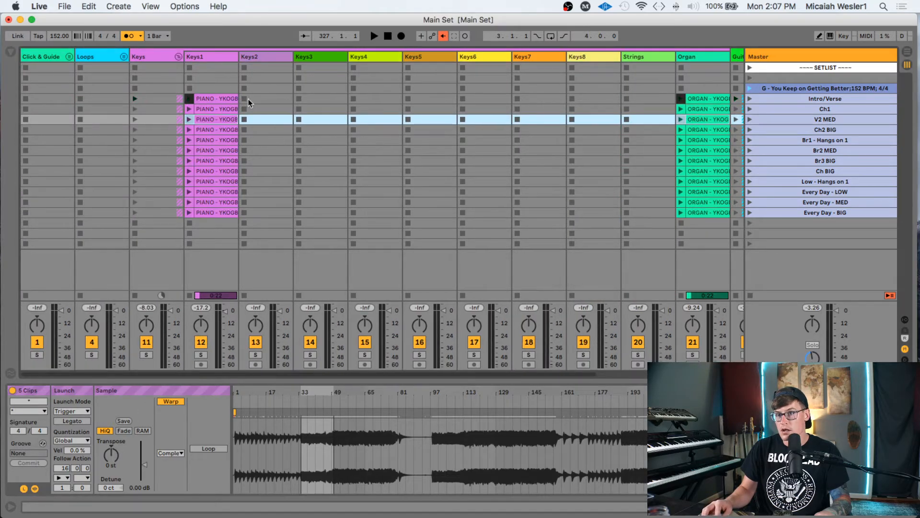
pyautogui.click(228, 130)
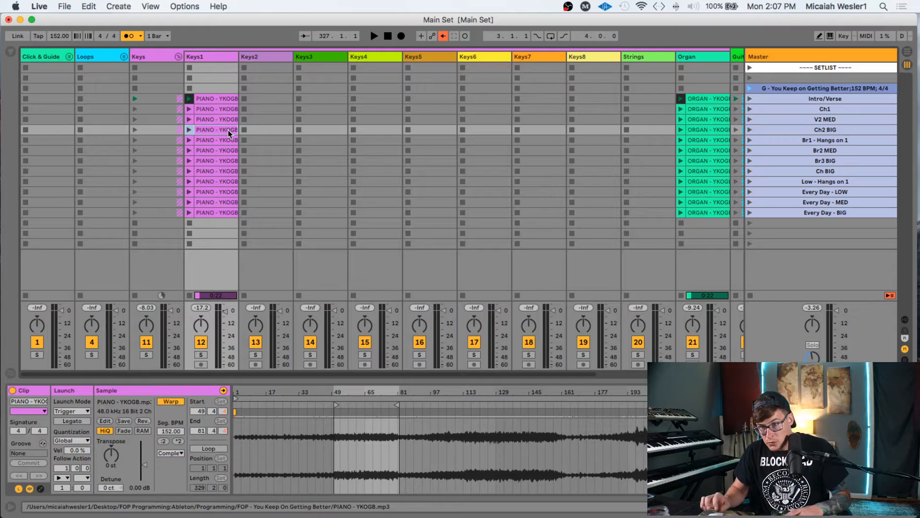
pyautogui.hscroll(4, 228, 131)
pyautogui.keyDown('shift'); pyautogui.click(602, 130); pyautogui.keyUp('shift')
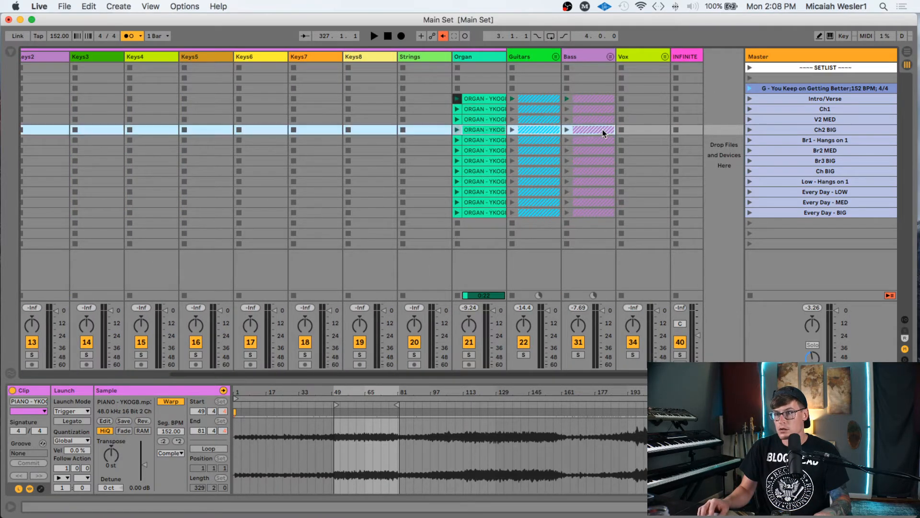
pyautogui.click(61, 468)
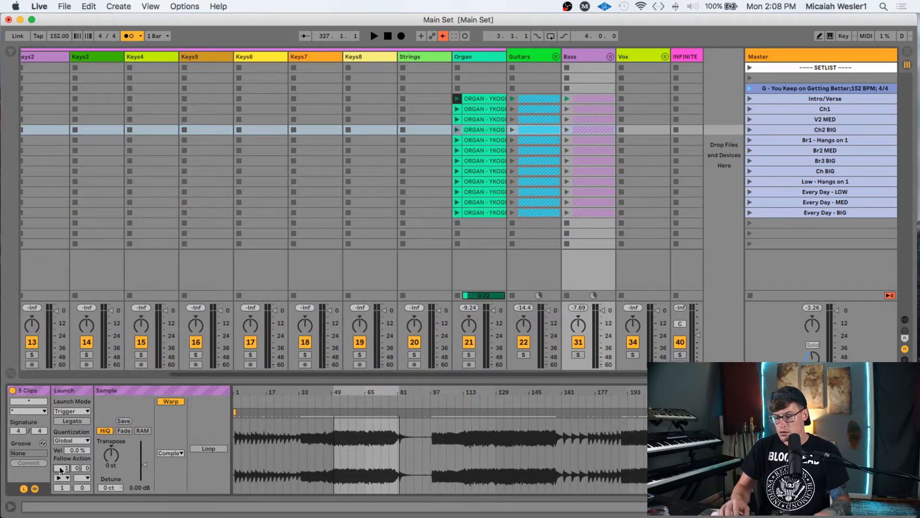
pyautogui.write('32')
pyautogui.press('Return')
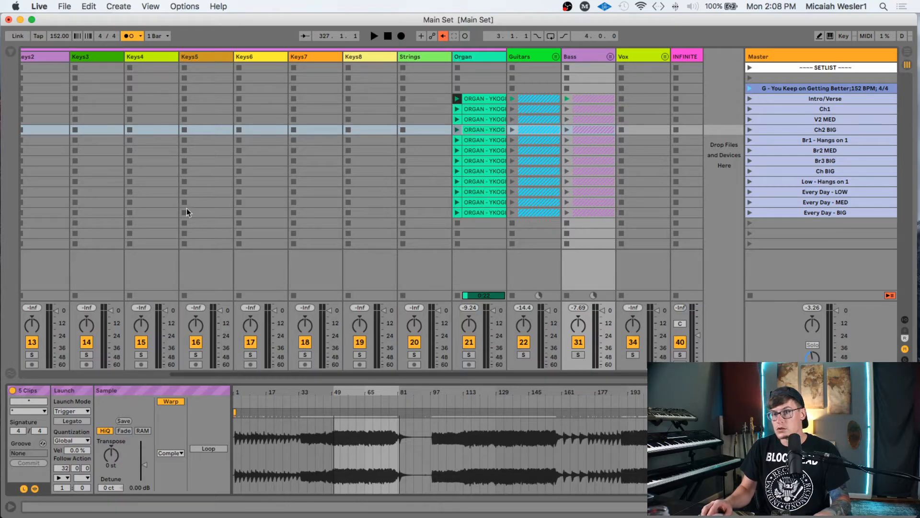
# - Set a 16-bar Follow Action time for the Br1 - Hangs on 1 row's clips
pyautogui.hscroll(-5, 191, 211)
pyautogui.click(230, 140)
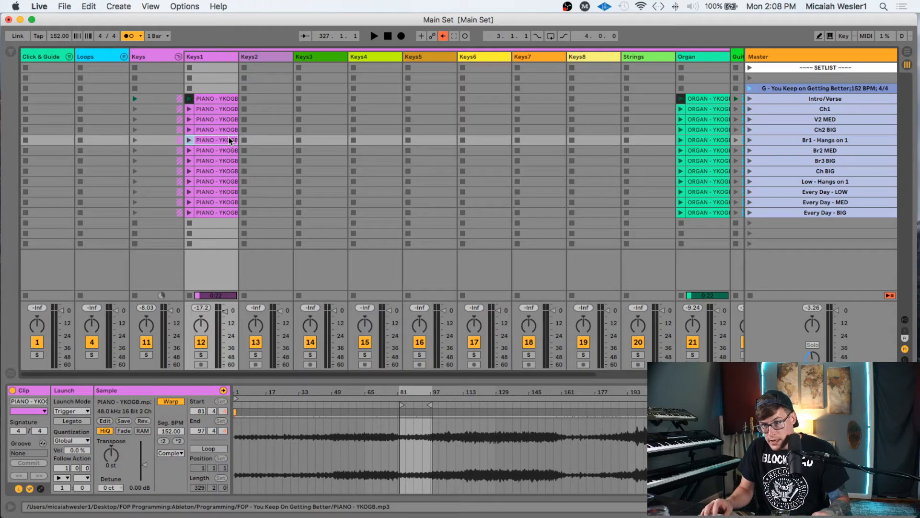
pyautogui.hscroll(4, 230, 140)
pyautogui.keyDown('shift'); pyautogui.click(620, 139); pyautogui.keyUp('shift')
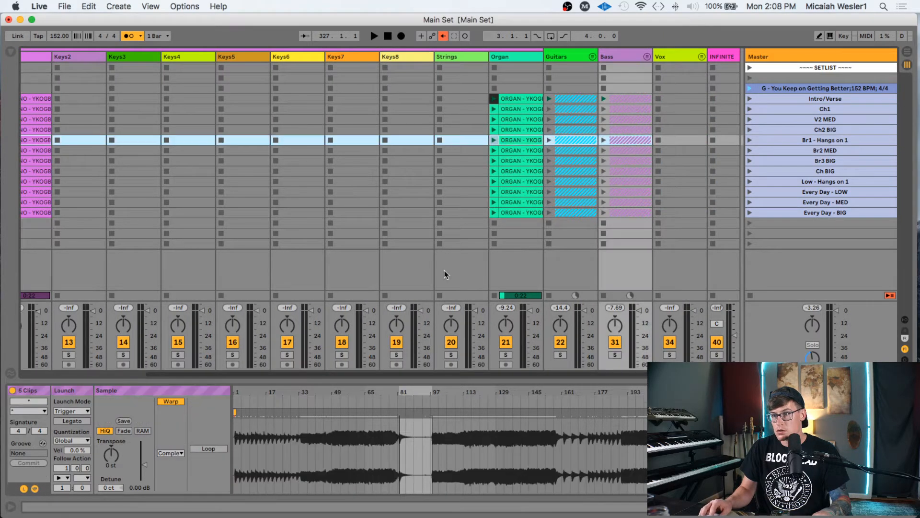
pyautogui.click(62, 467)
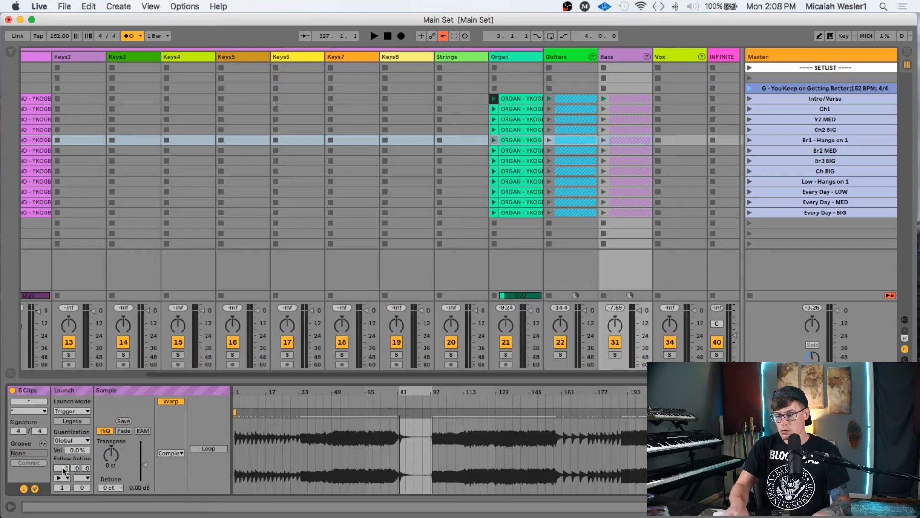
pyautogui.write('16')
pyautogui.press('Return')
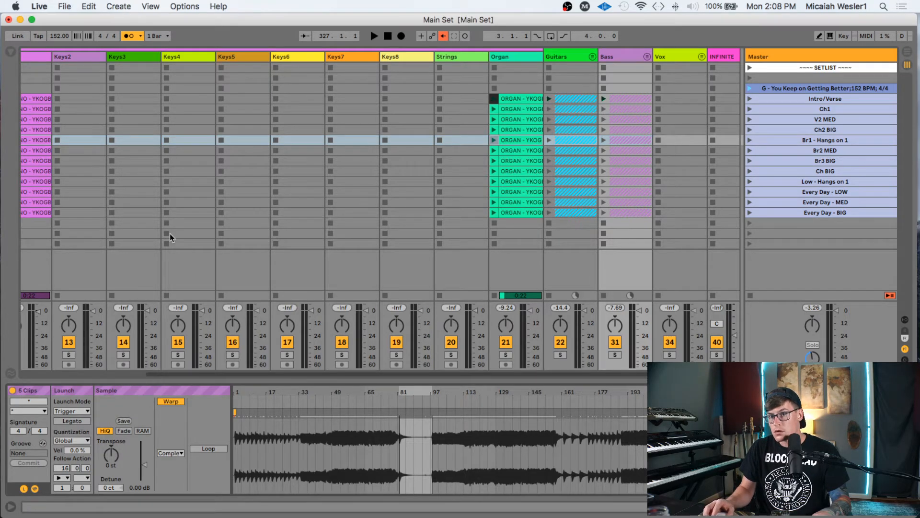
pyautogui.hscroll(-4, 202, 185)
pyautogui.click(220, 152)
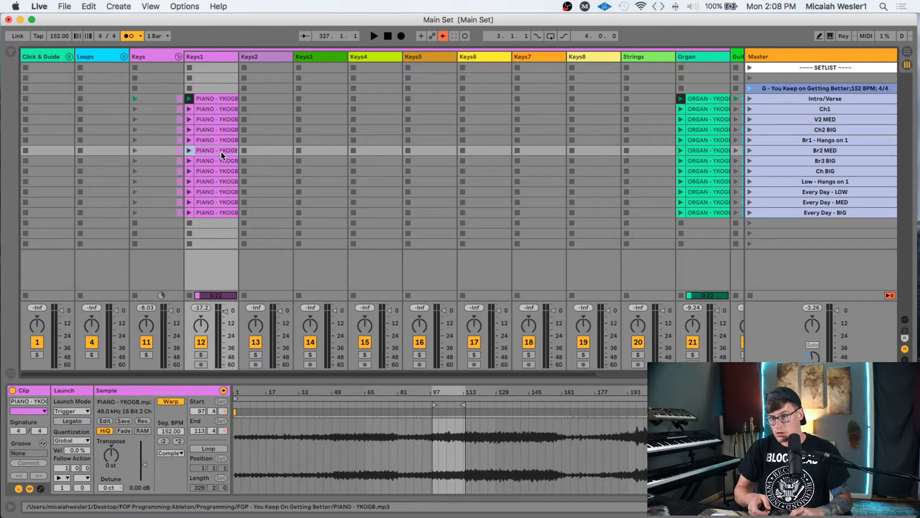
# - Give the Br2 MED and Br3 BIG rows, Keys1 to Bass, 16-bar Follow Action times
pyautogui.hscroll(4, 324, 154)
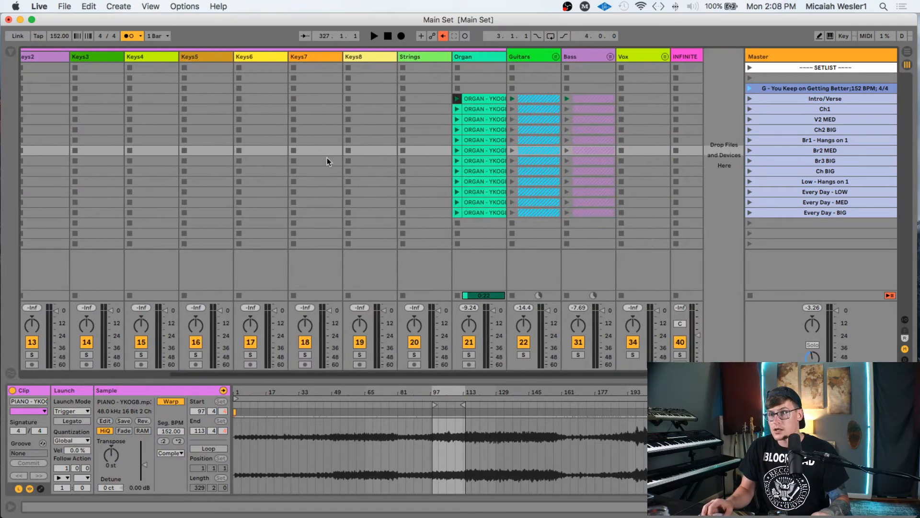
pyautogui.keyDown('shift'); pyautogui.click(594, 150); pyautogui.keyUp('shift')
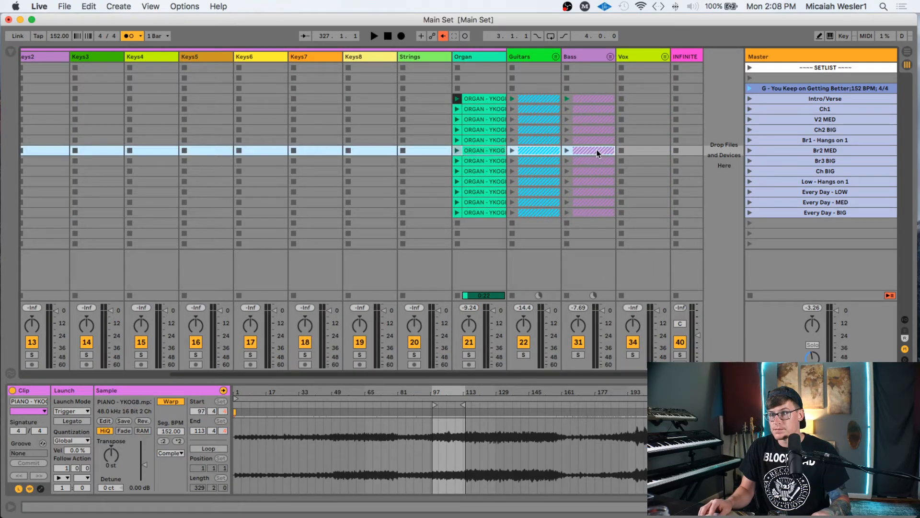
pyautogui.click(58, 468)
pyautogui.write('16')
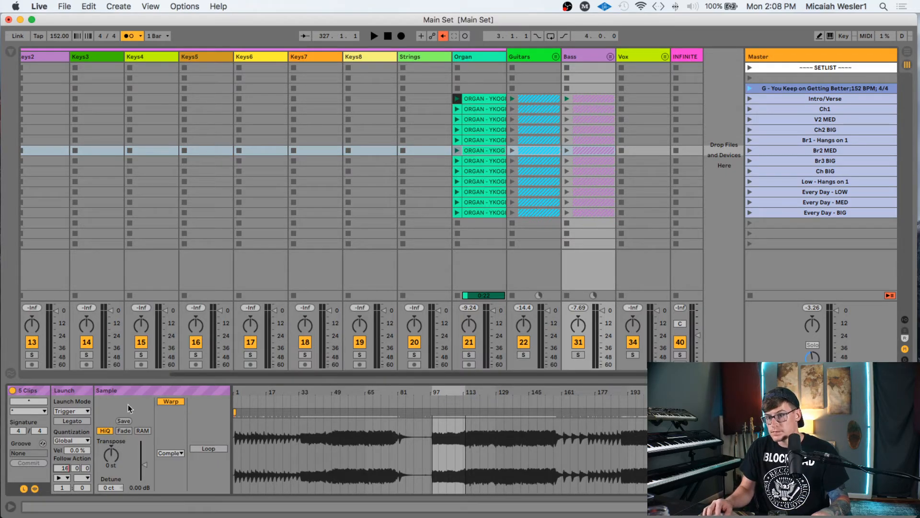
pyautogui.press('Return')
pyautogui.hscroll(-4, 310, 174)
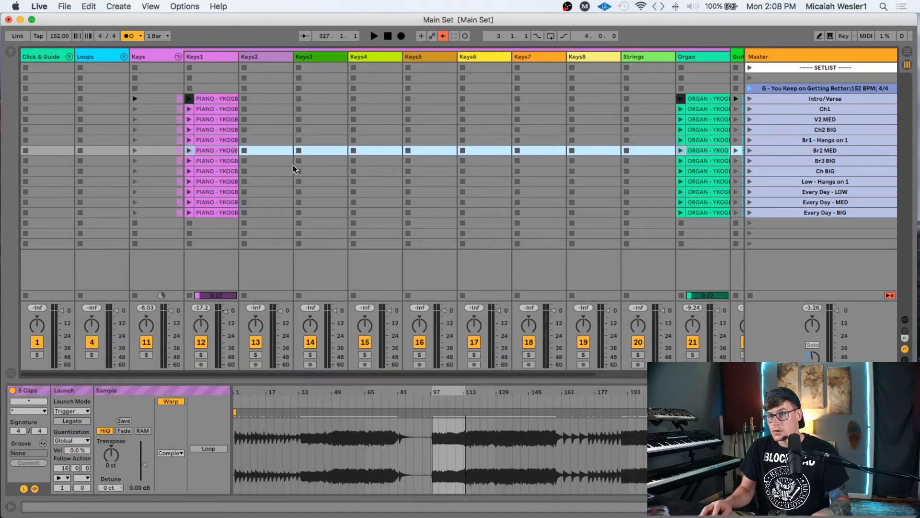
pyautogui.click(228, 161)
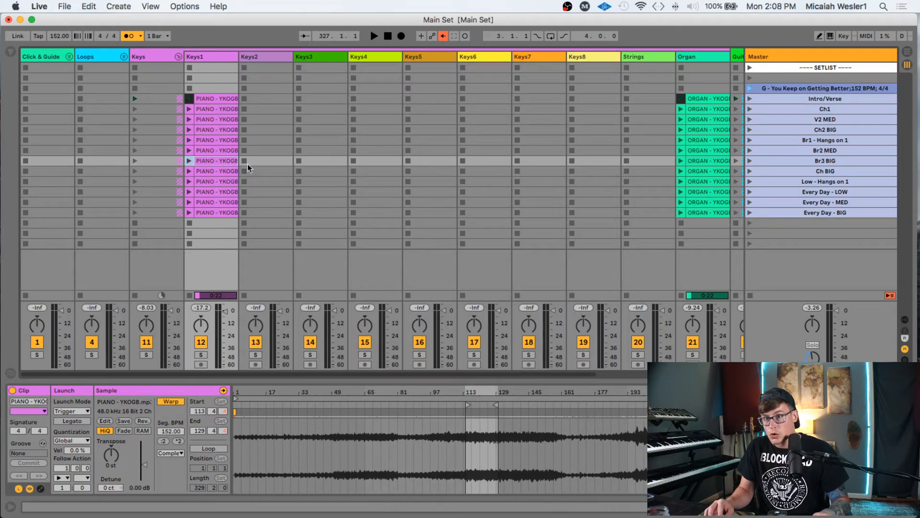
pyautogui.hscroll(4, 297, 165)
pyautogui.keyDown('shift'); pyautogui.click(601, 161); pyautogui.keyUp('shift')
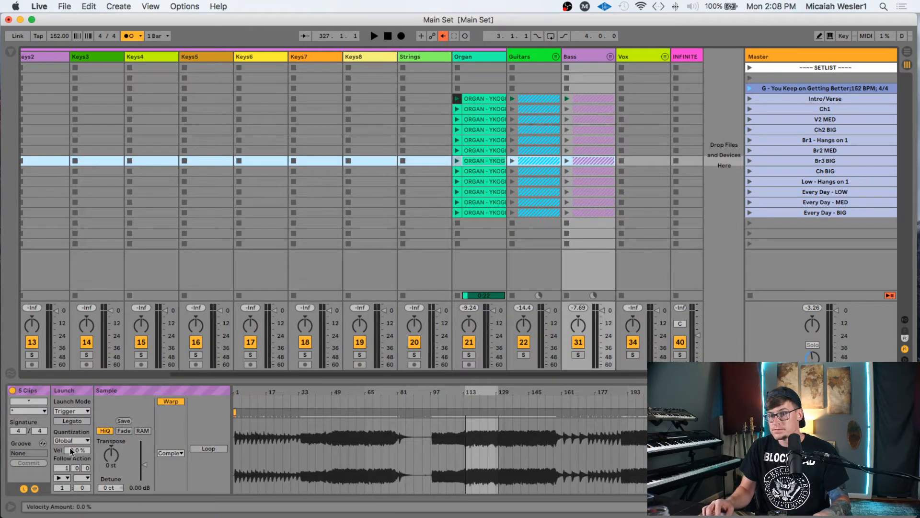
pyautogui.click(66, 468)
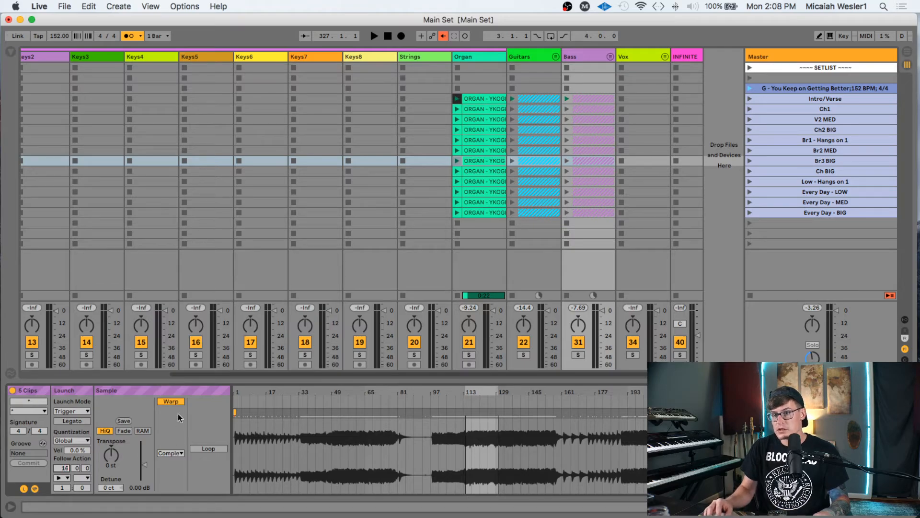
pyautogui.write('16')
pyautogui.press('Return')
# - Set a 32-bar Follow Action time for the Ch BIG row's clips through Bass
pyautogui.hscroll(-4, 229, 176)
pyautogui.click(229, 171)
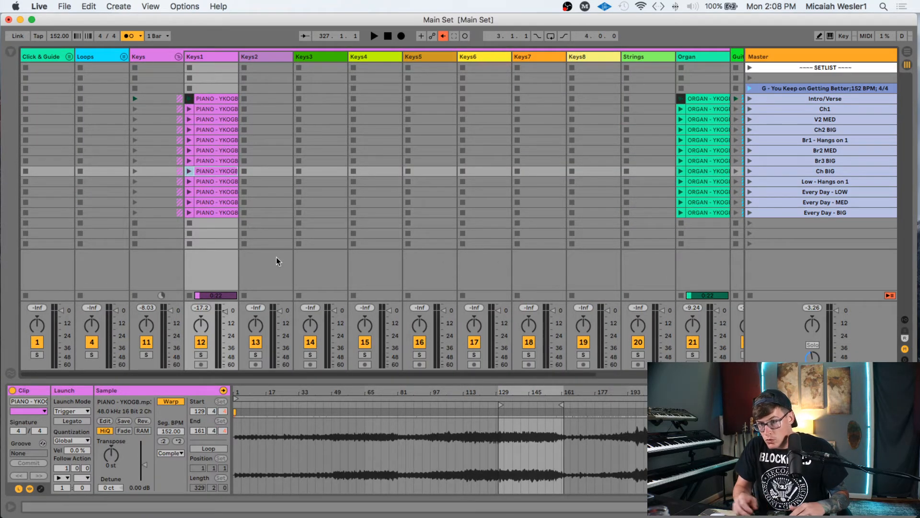
pyautogui.hscroll(3, 341, 195)
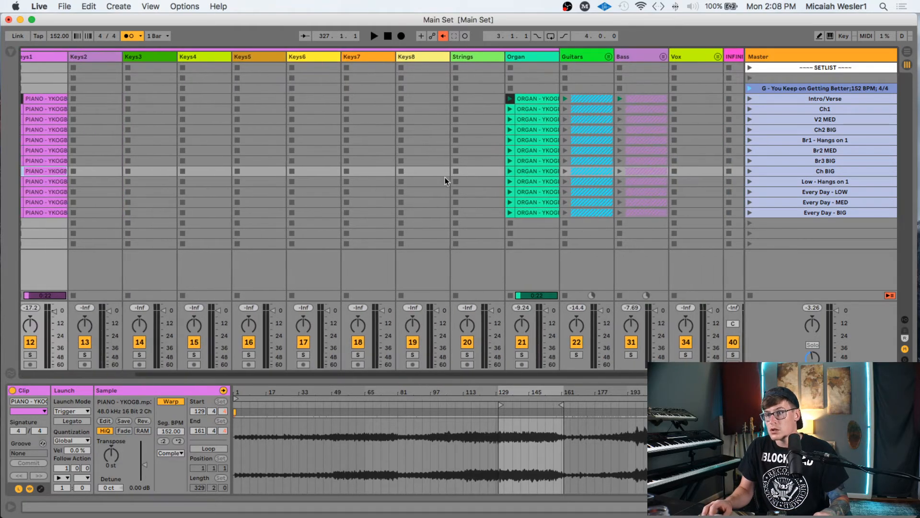
pyautogui.keyDown('shift'); pyautogui.click(638, 172); pyautogui.keyUp('shift')
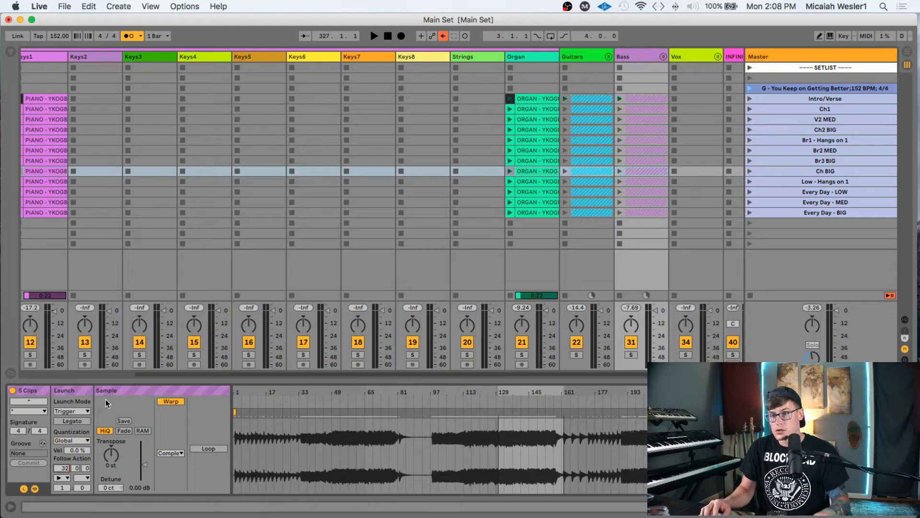
pyautogui.write('32')
pyautogui.press('Return')
# - Edit the Low - Hangs on 1 row's Follow Action time and set Every Day - LOW to 16 bars
pyautogui.hscroll(-3, 182, 247)
pyautogui.click(215, 181)
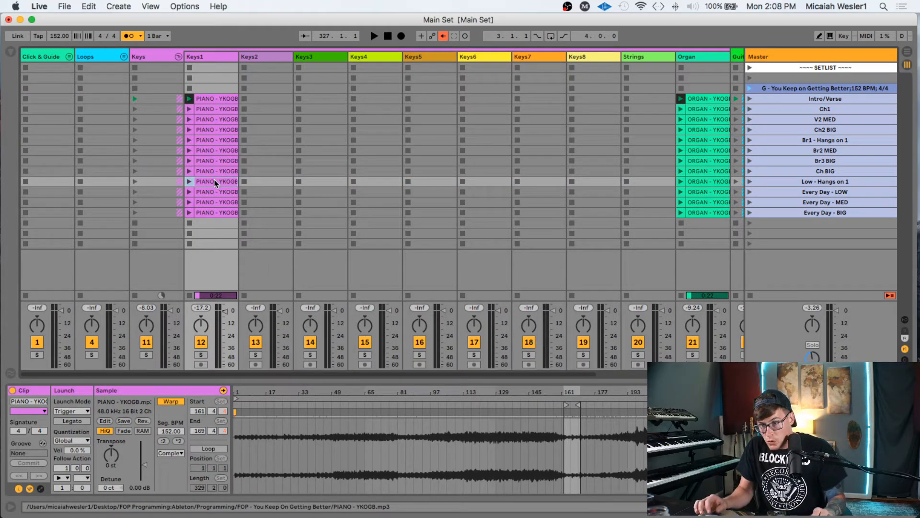
pyautogui.hscroll(4, 347, 205)
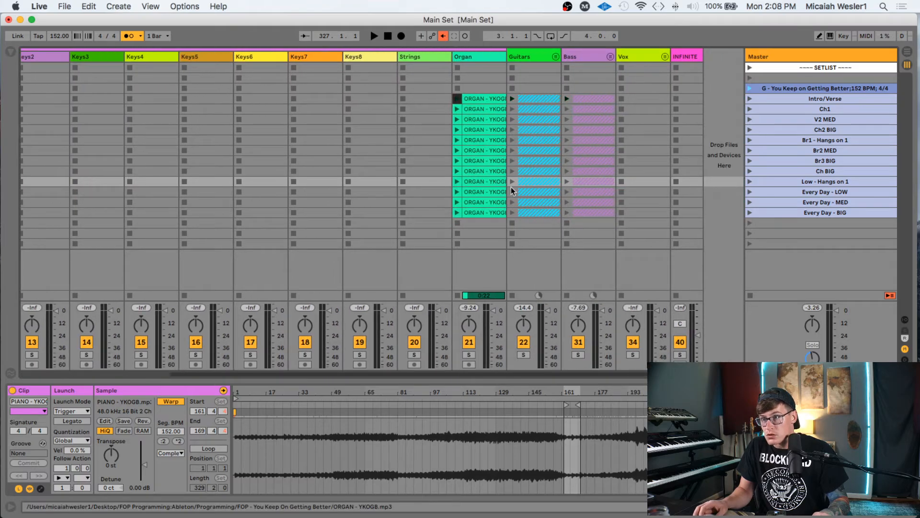
pyautogui.keyDown('shift'); pyautogui.click(594, 181); pyautogui.keyUp('shift')
pyautogui.click(67, 466)
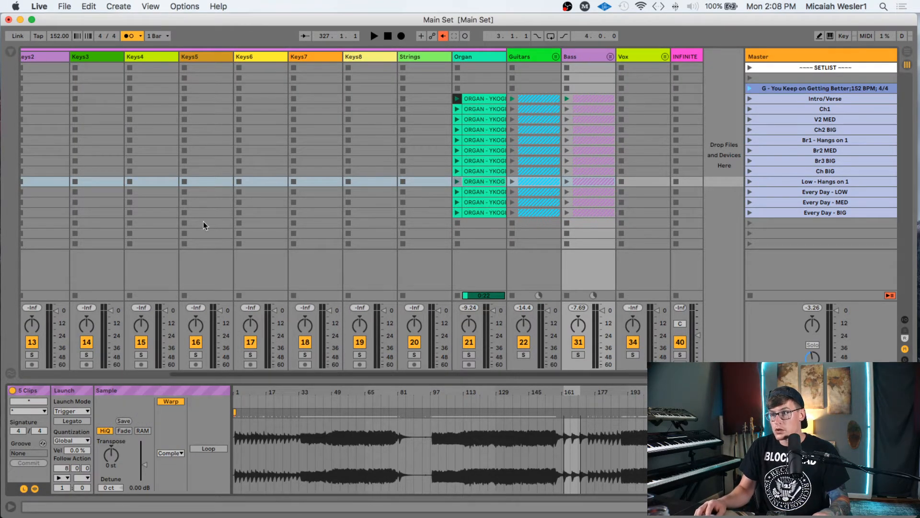
pyautogui.hscroll(-5, 81, 250)
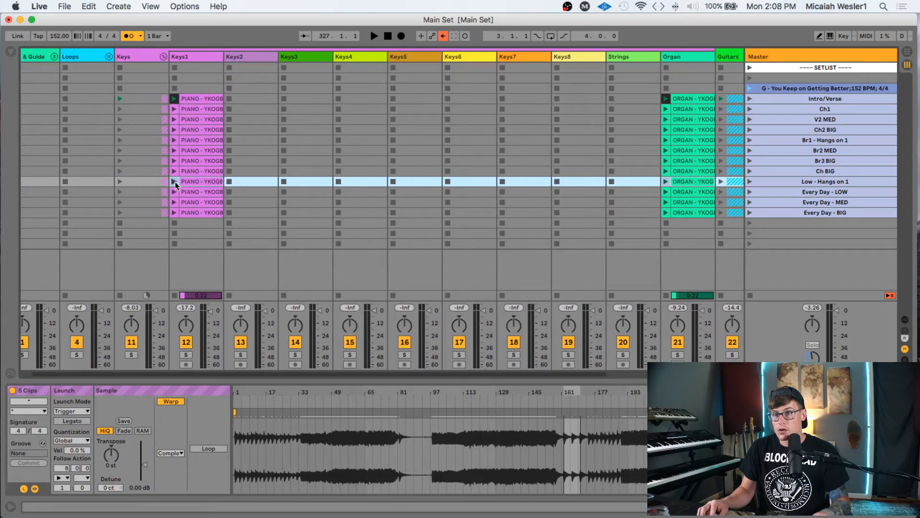
pyautogui.click(197, 192)
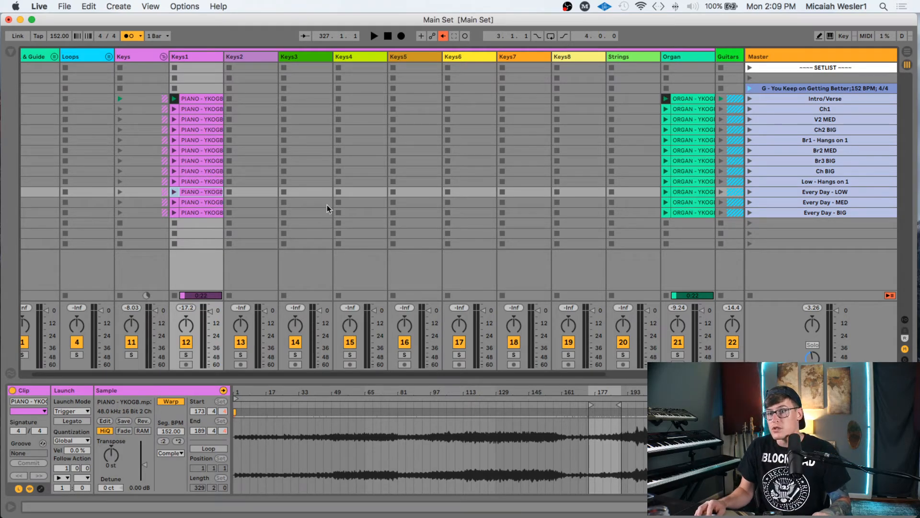
pyautogui.hscroll(5, 328, 199)
pyautogui.keyDown('shift'); pyautogui.click(563, 190); pyautogui.keyUp('shift')
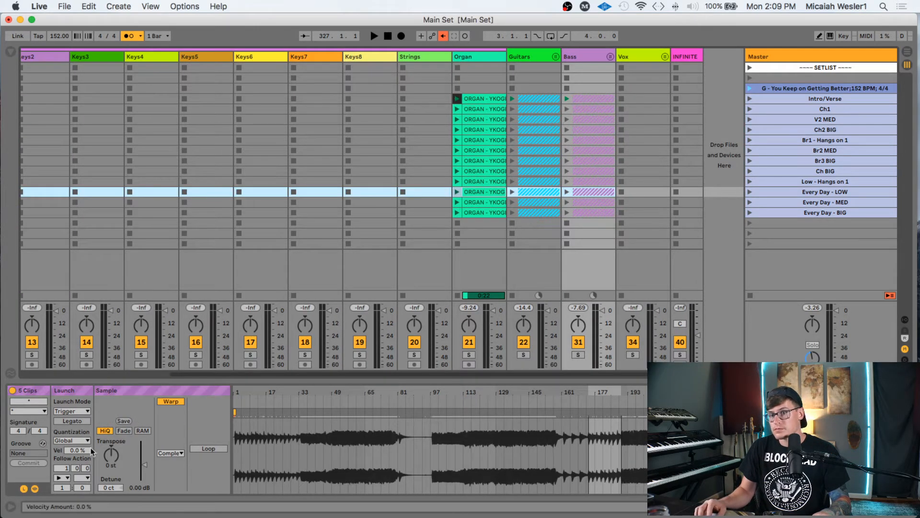
pyautogui.click(63, 467)
pyautogui.write('16')
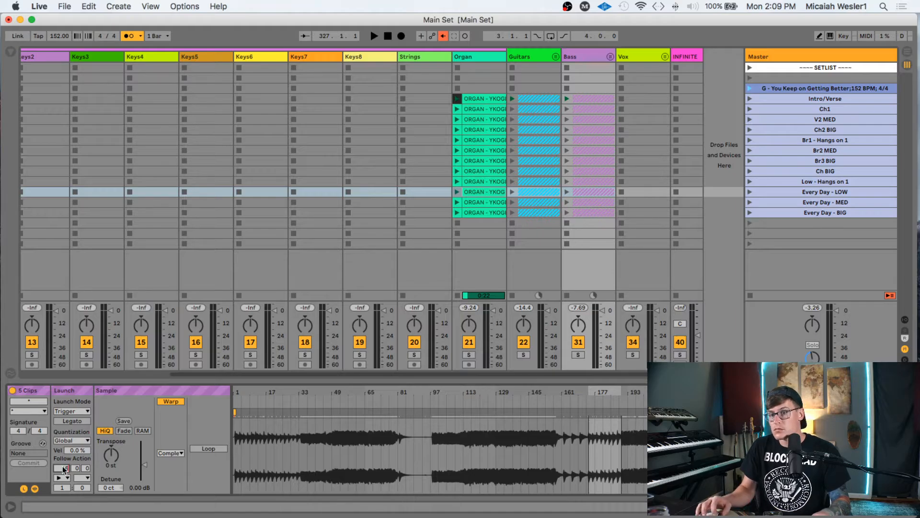
pyautogui.press('Return')
# - Select the Every Day - MED clips from Keys1 to Bass and edit their Follow Action time
pyautogui.hscroll(-3, 197, 245)
pyautogui.hscroll(-3, 215, 234)
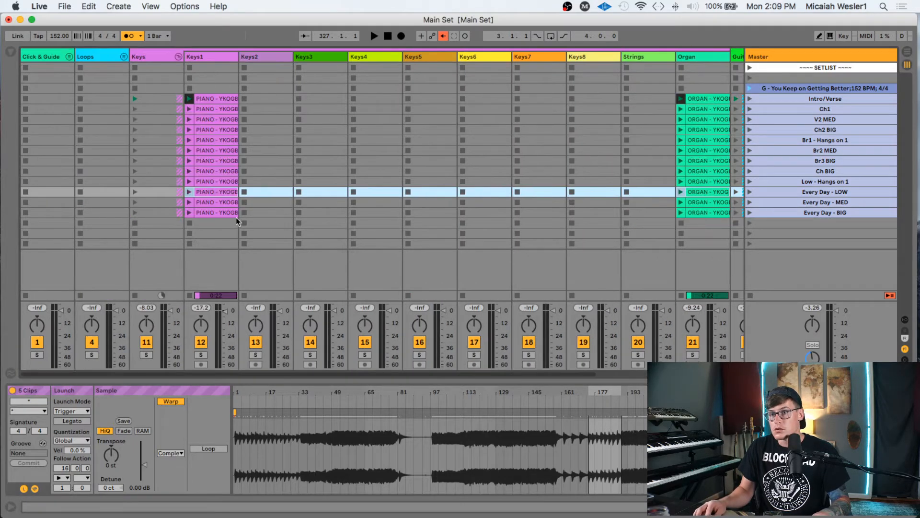
pyautogui.click(216, 202)
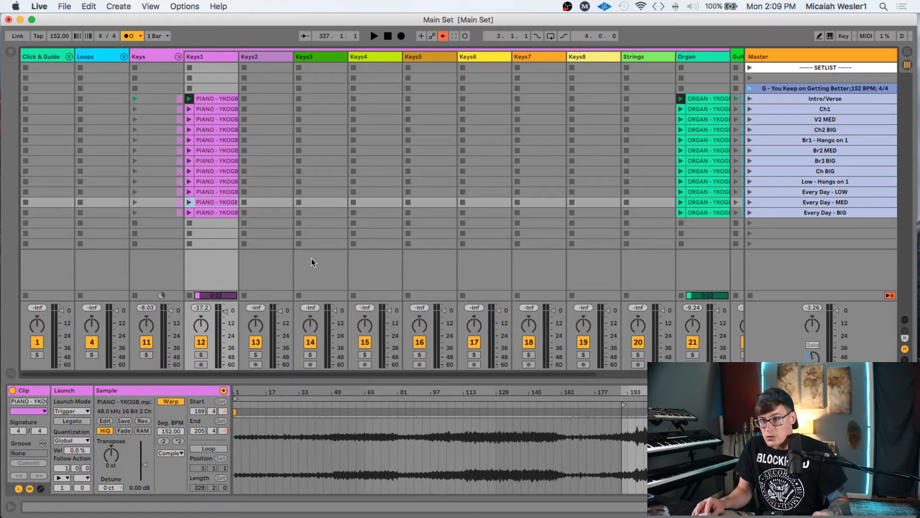
pyautogui.hscroll(5, 375, 217)
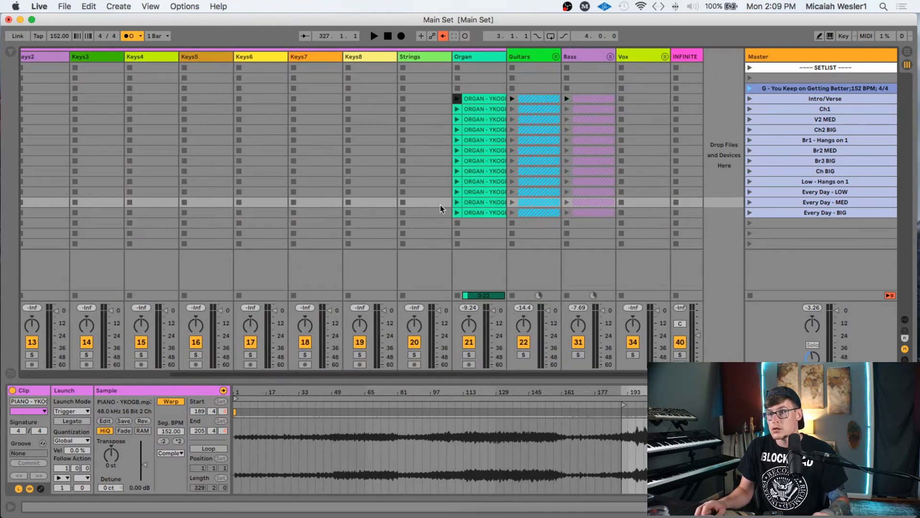
pyautogui.keyDown('shift'); pyautogui.click(590, 202); pyautogui.keyUp('shift')
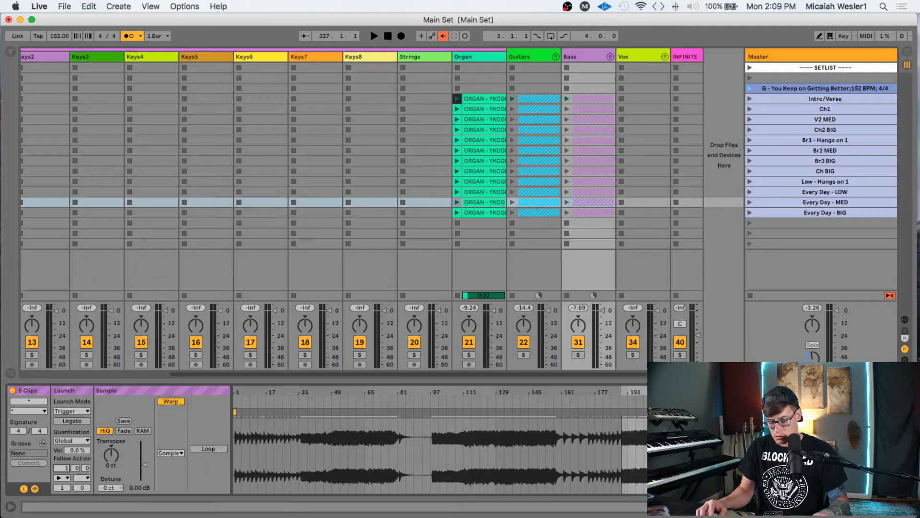
pyautogui.hscroll(-5, 214, 204)
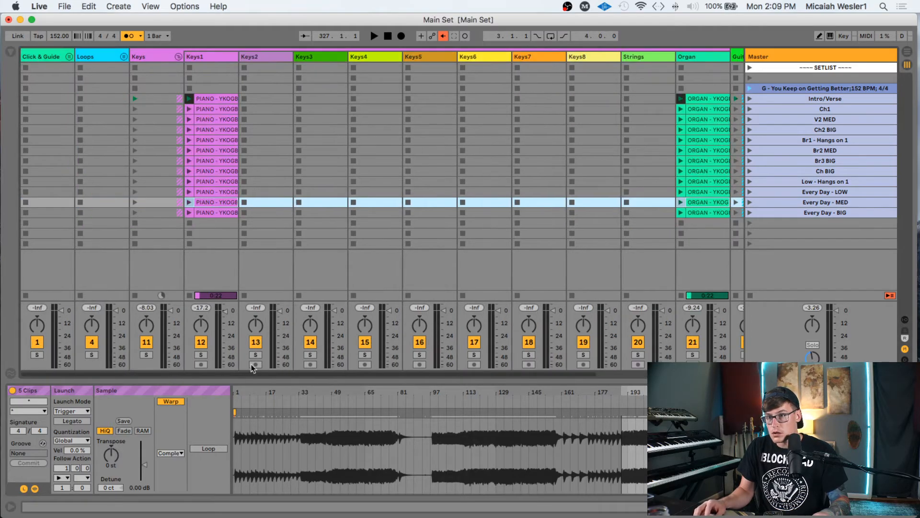
pyautogui.click(213, 193)
pyautogui.click(213, 202)
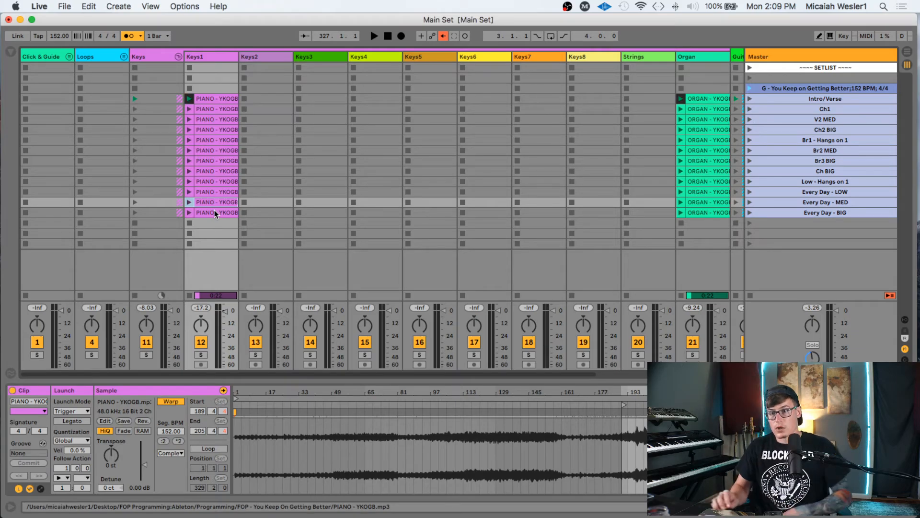
pyautogui.hscroll(5, 215, 210)
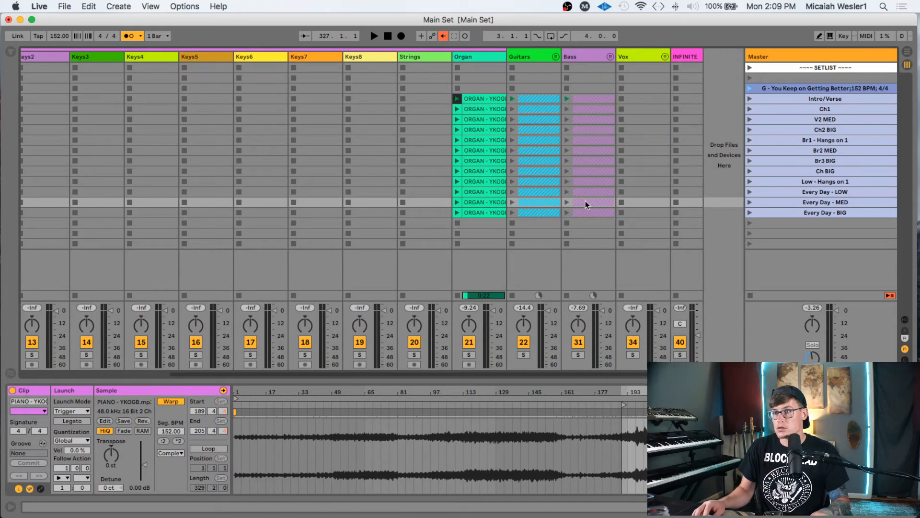
pyautogui.keyDown('shift'); pyautogui.click(585, 201); pyautogui.keyUp('shift')
pyautogui.click(65, 469)
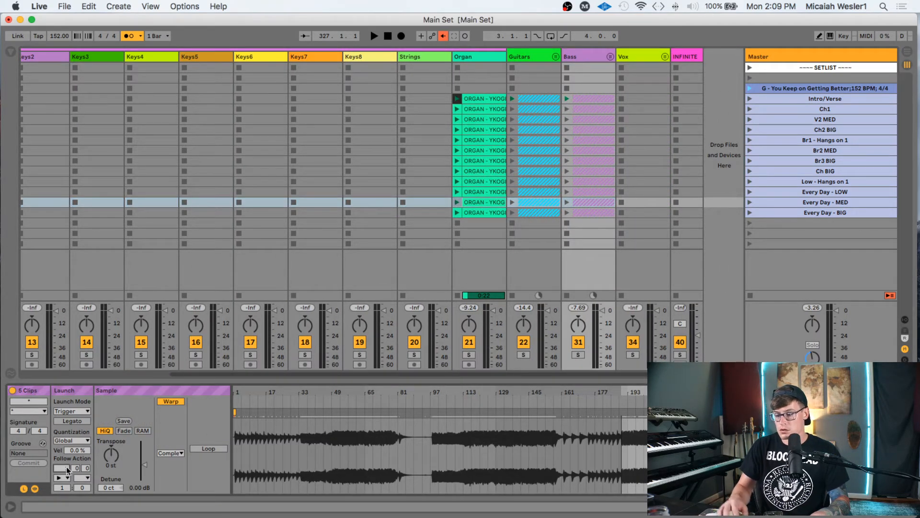
# - Give the Every Day - BIG clips, Keys1 to Bass, a 16-bar Follow Action time
pyautogui.click(174, 212)
pyautogui.hscroll(-5, 161, 207)
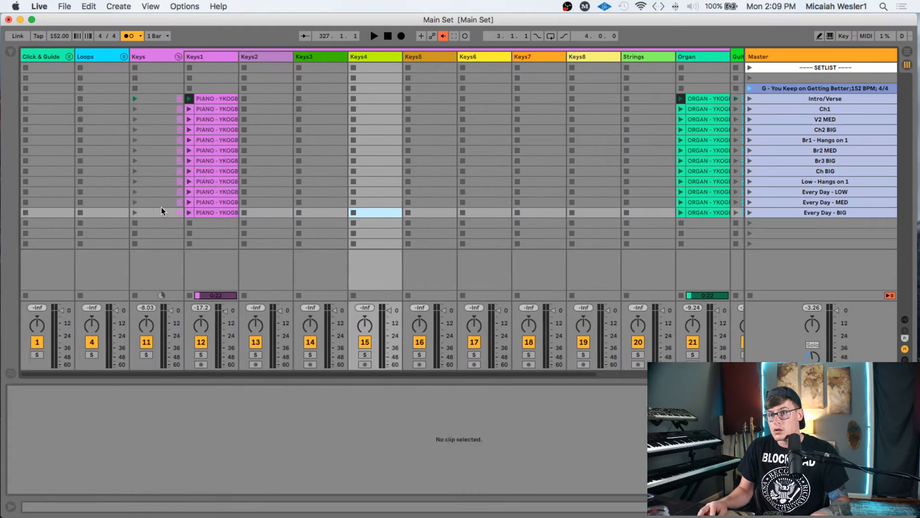
pyautogui.click(206, 212)
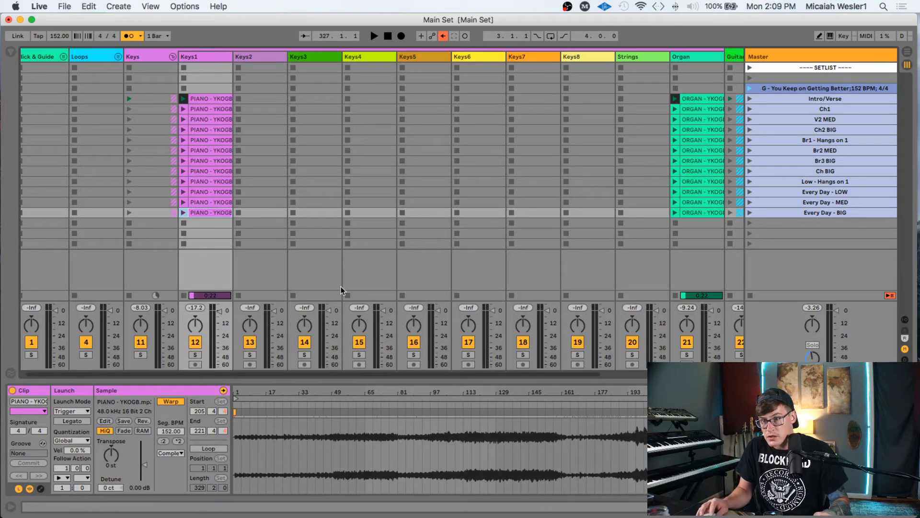
pyautogui.hscroll(5, 355, 256)
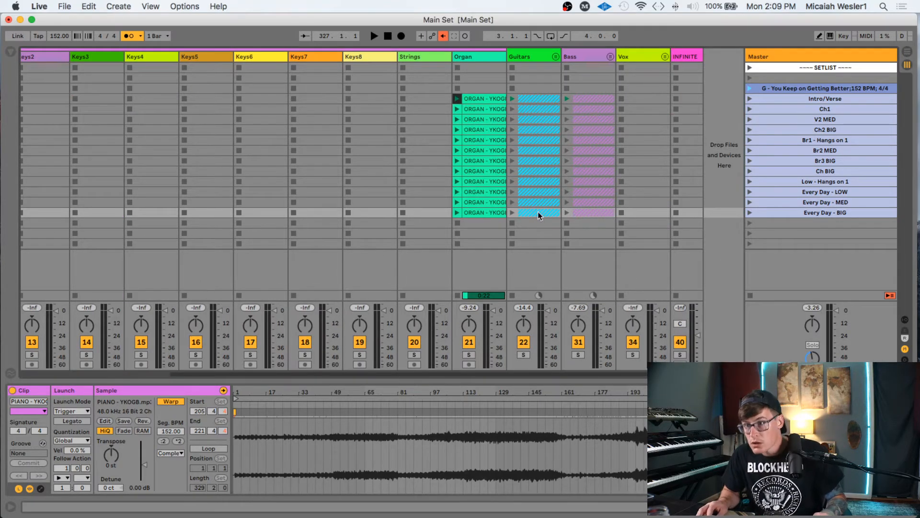
pyautogui.keyDown('shift'); pyautogui.click(592, 213); pyautogui.keyUp('shift')
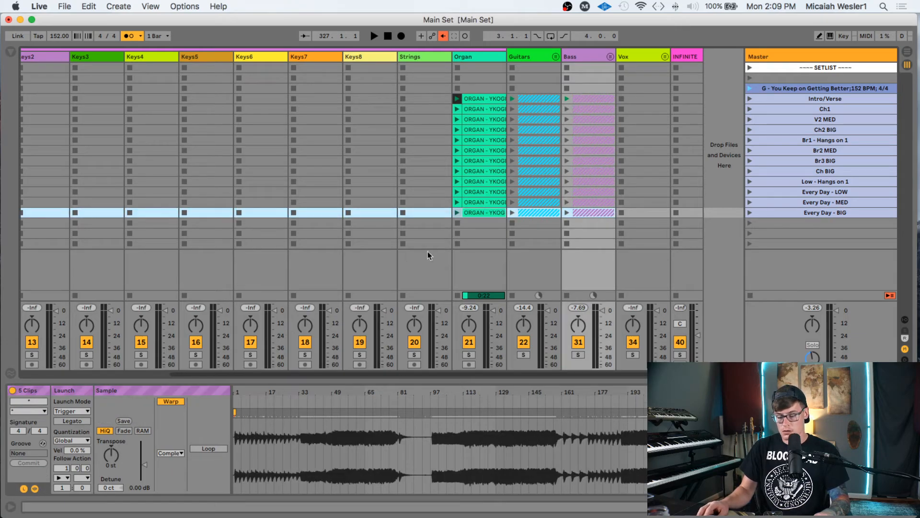
pyautogui.hscroll(-5, 319, 250)
pyautogui.click(61, 469)
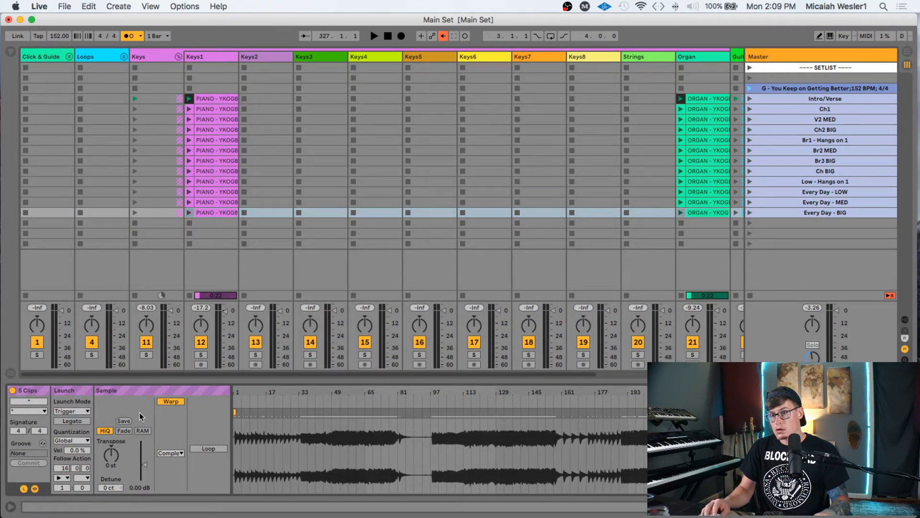
# - Step through the clips to verify their Follow Action settings, then collapse the Keys group
pyautogui.click(218, 99)
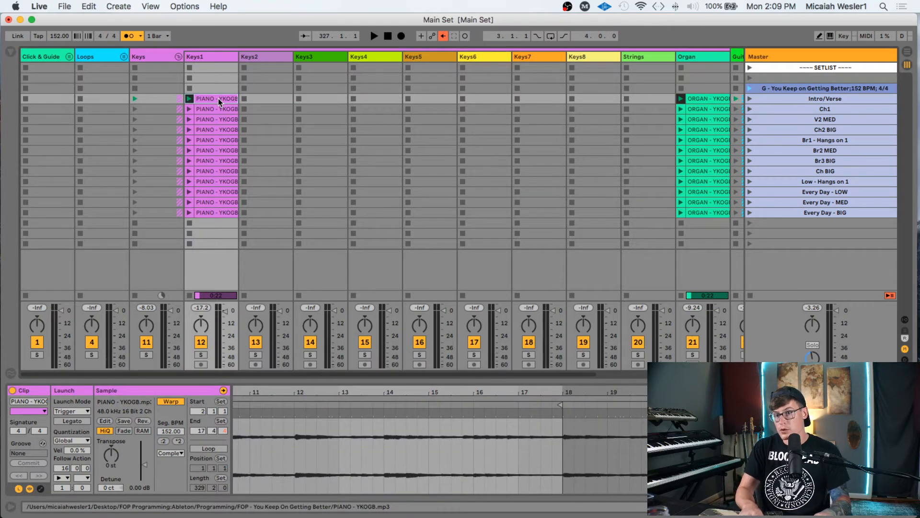
pyautogui.press('Down')
pyautogui.press('Down')
pyautogui.press('Down')
pyautogui.press('Down')
pyautogui.press('Down')
pyautogui.press('Down')
pyautogui.press('Down')
pyautogui.press('Down')
pyautogui.press('Down')
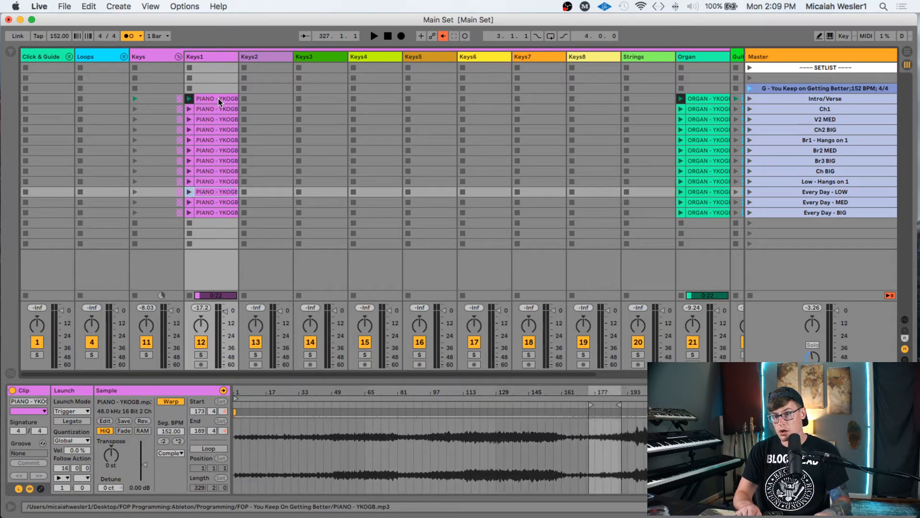
pyautogui.press('Down')
pyautogui.press('Down')
pyautogui.press('Up')
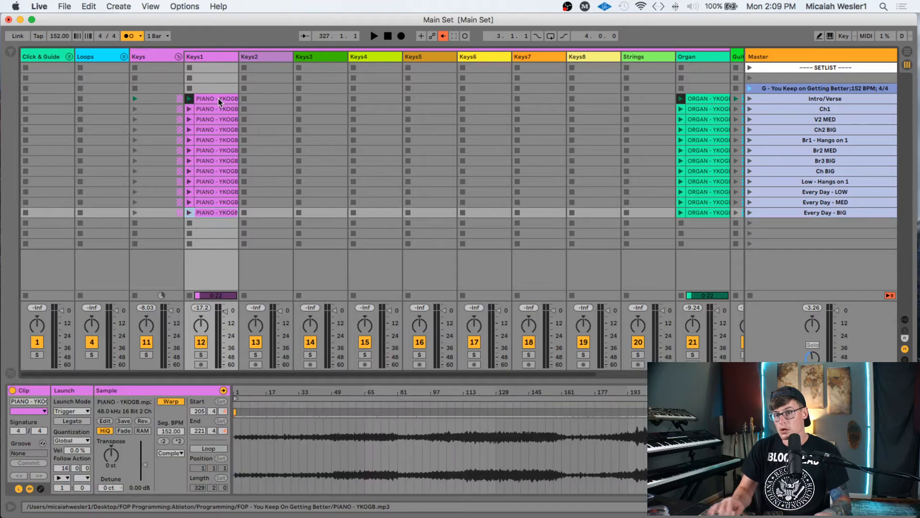
pyautogui.click(178, 57)
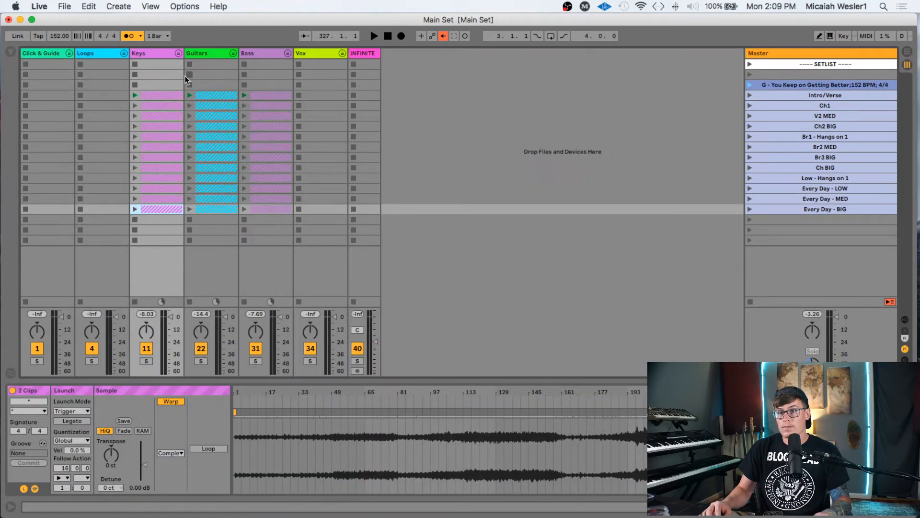
pyautogui.click(166, 93)
pyautogui.keyDown('shift'); pyautogui.click(271, 96); pyautogui.keyUp('shift')
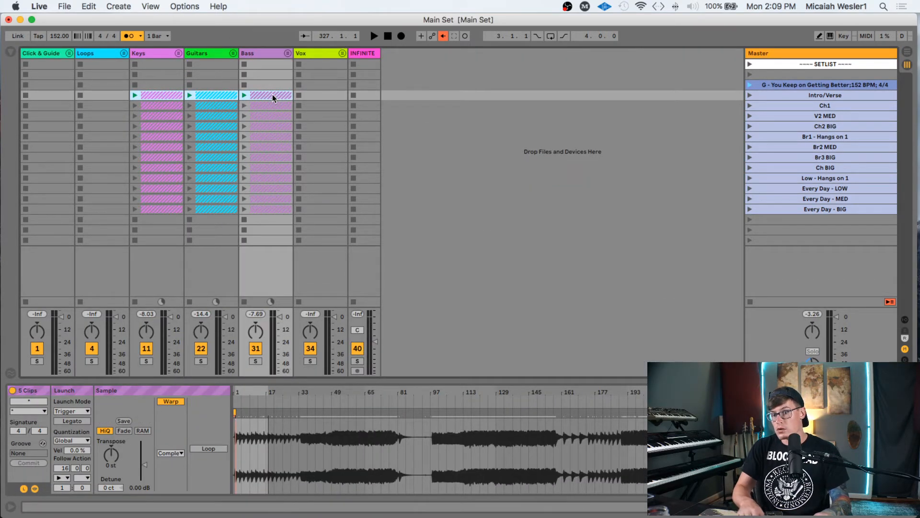
pyautogui.press('Down')
pyautogui.press('Down')
pyautogui.press('Down')
pyautogui.press('Down')
pyautogui.press('Down')
pyautogui.press('Down')
pyautogui.press('Down')
pyautogui.press('Down')
pyautogui.press('Down')
pyautogui.press('Down')
pyautogui.press('Down')
pyautogui.press('Down')
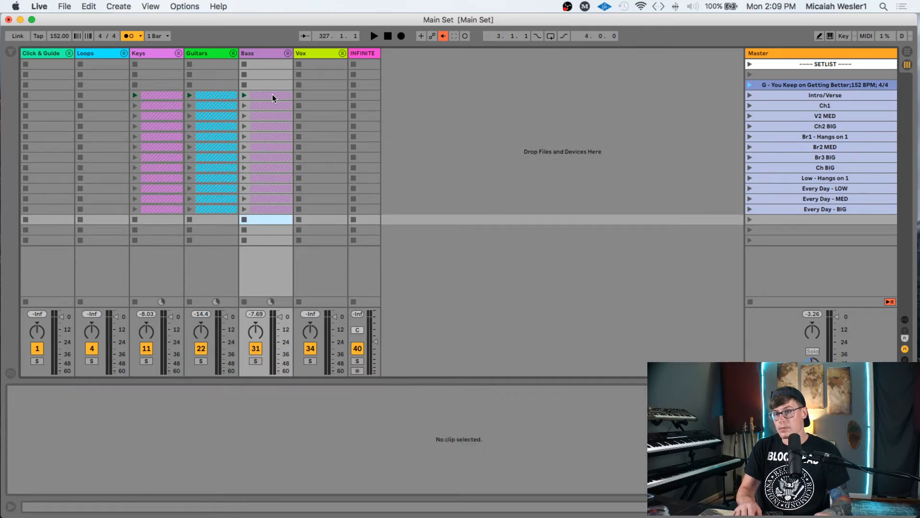
pyautogui.press('Up')
pyautogui.press('Up')
pyautogui.press('Up')
pyautogui.press('Up')
pyautogui.press('Up')
pyautogui.press('Up')
pyautogui.press('Up')
pyautogui.press('Up')
pyautogui.press('Up')
pyautogui.press('Up')
pyautogui.press('Up')
pyautogui.press('Up')
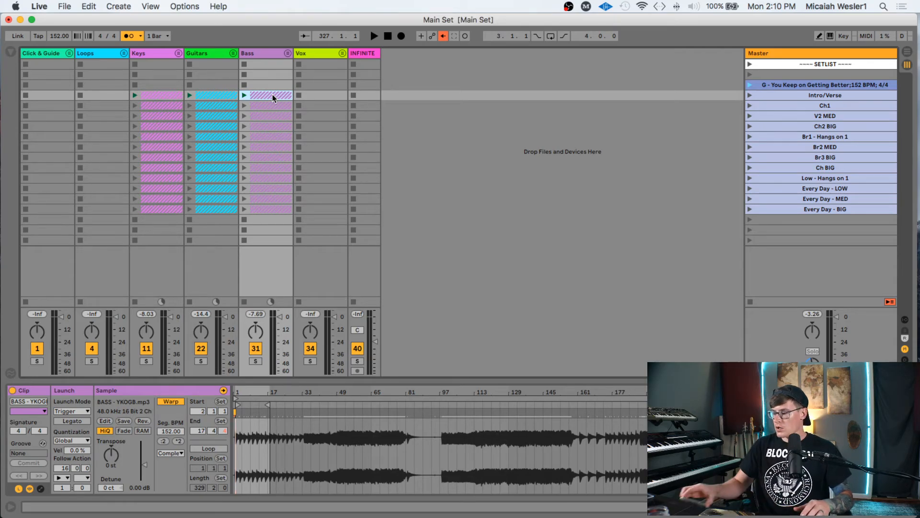
pyautogui.click(150, 50)
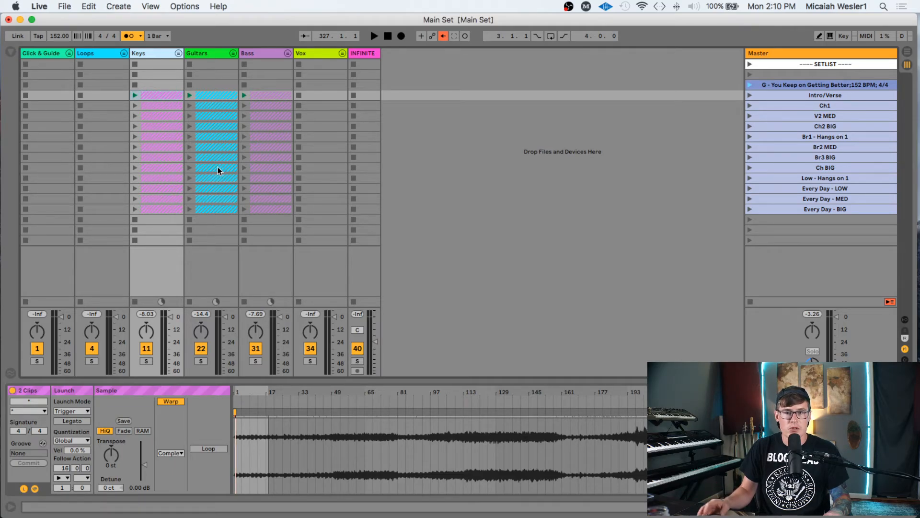
pyautogui.click(178, 53)
pyautogui.click(218, 97)
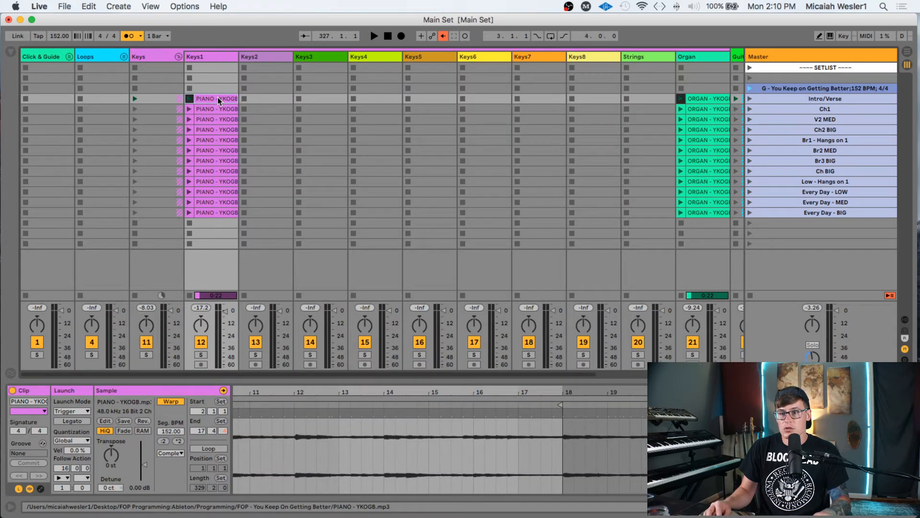
pyautogui.hscroll(5, 403, 134)
pyautogui.keyDown('shift'); pyautogui.click(605, 97); pyautogui.keyUp('shift')
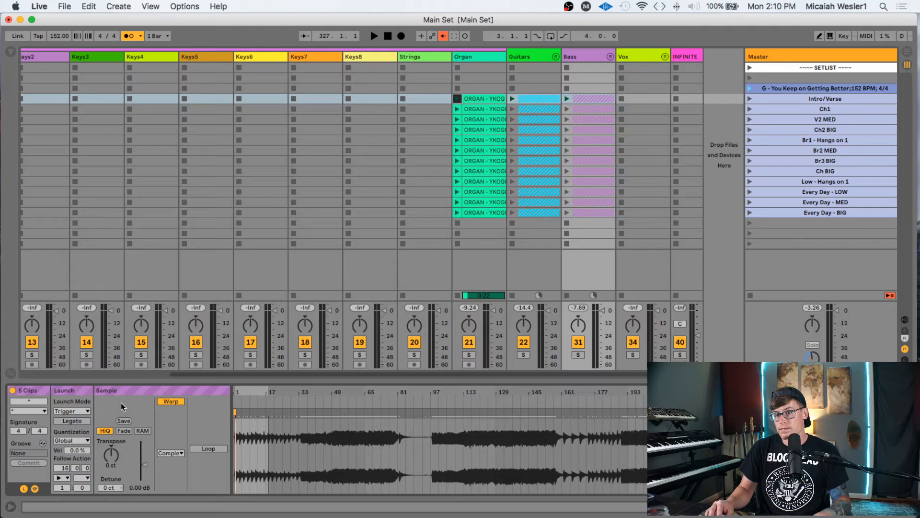
pyautogui.click(145, 277)
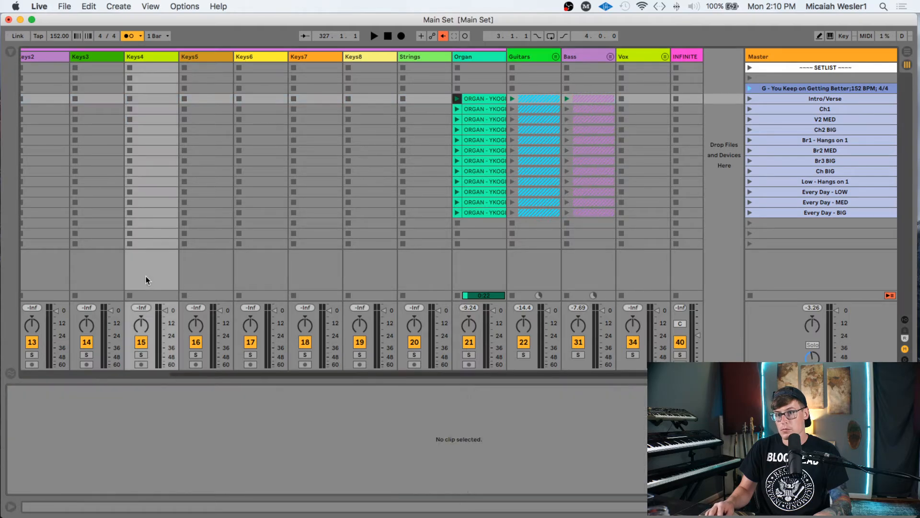
pyautogui.click(486, 96)
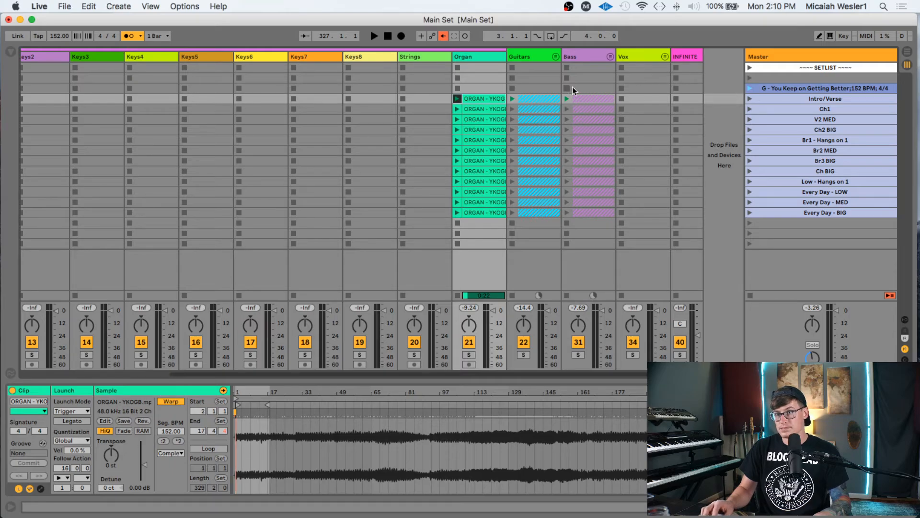
pyautogui.click(609, 97)
pyautogui.hscroll(-5, 610, 97)
pyautogui.keyDown('shift'); pyautogui.click(229, 97); pyautogui.keyUp('shift')
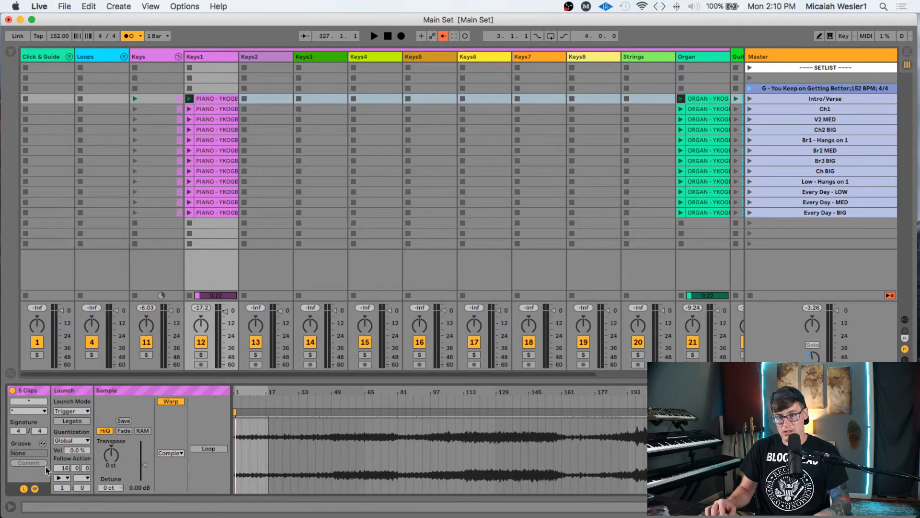
pyautogui.click(223, 110)
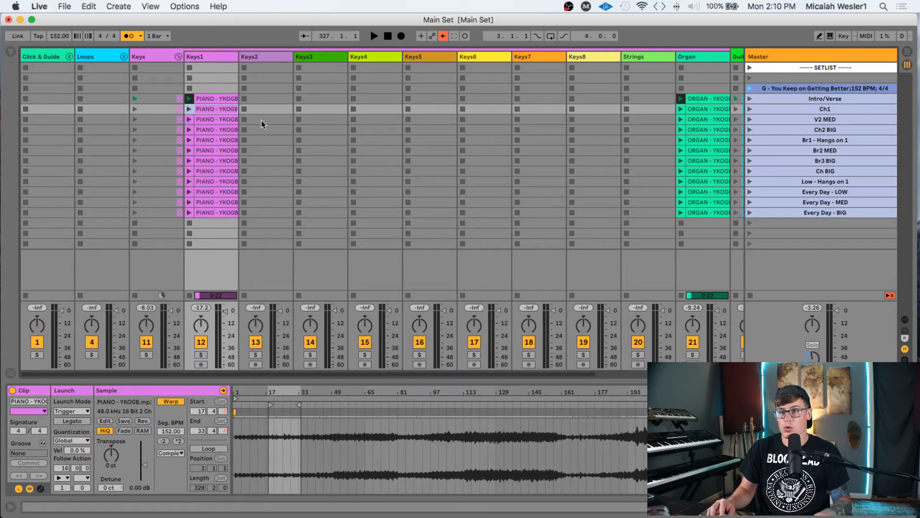
pyautogui.click(809, 102)
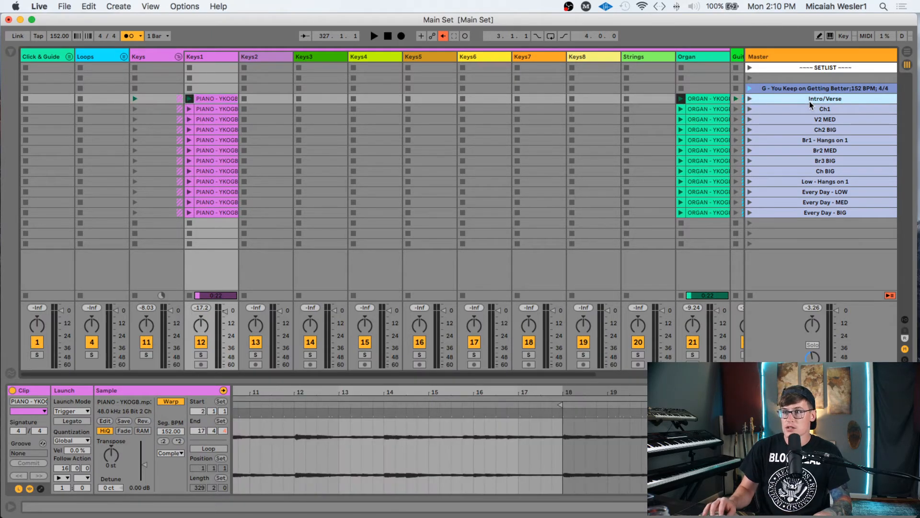
# - Launch the Intro/Verse and Low - Hangs on 1 scenes and inspect the playing piano clip's waveform
pyautogui.press('Return')
pyautogui.press('Return')
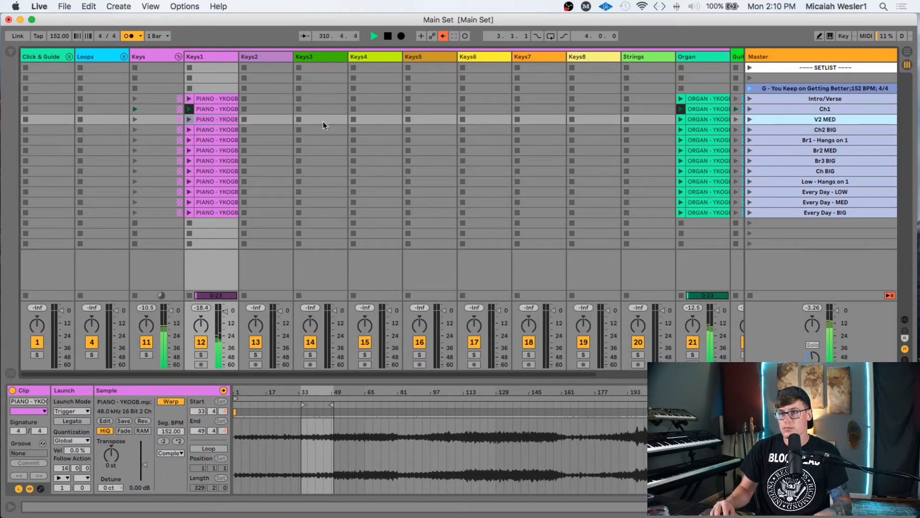
pyautogui.click(220, 107)
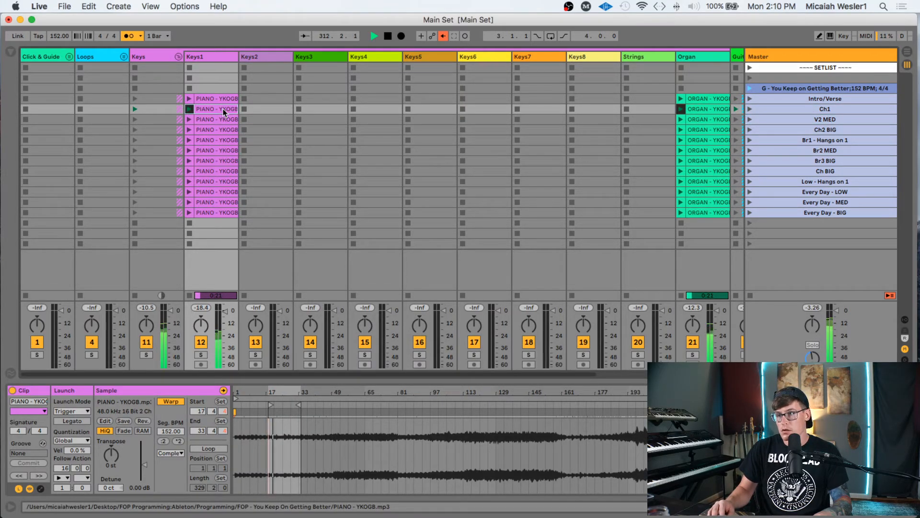
pyautogui.click(857, 182)
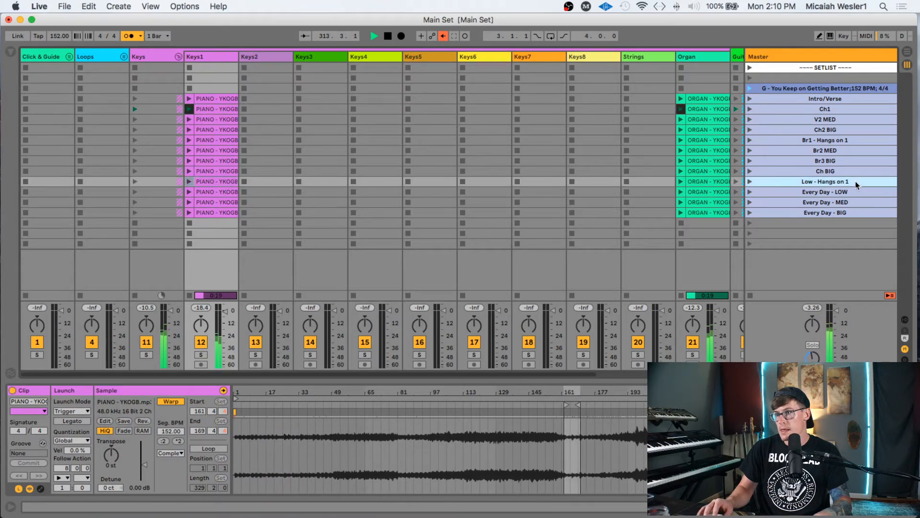
pyautogui.press('Return')
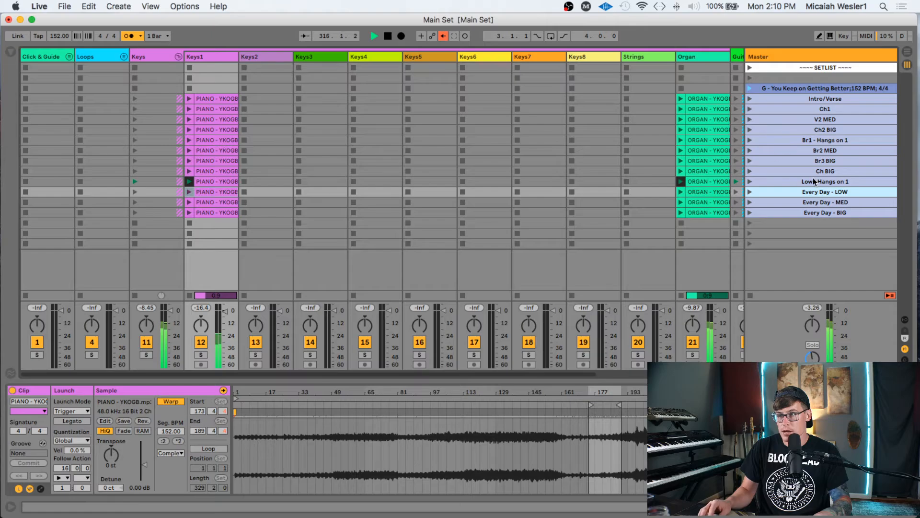
pyautogui.click(223, 181)
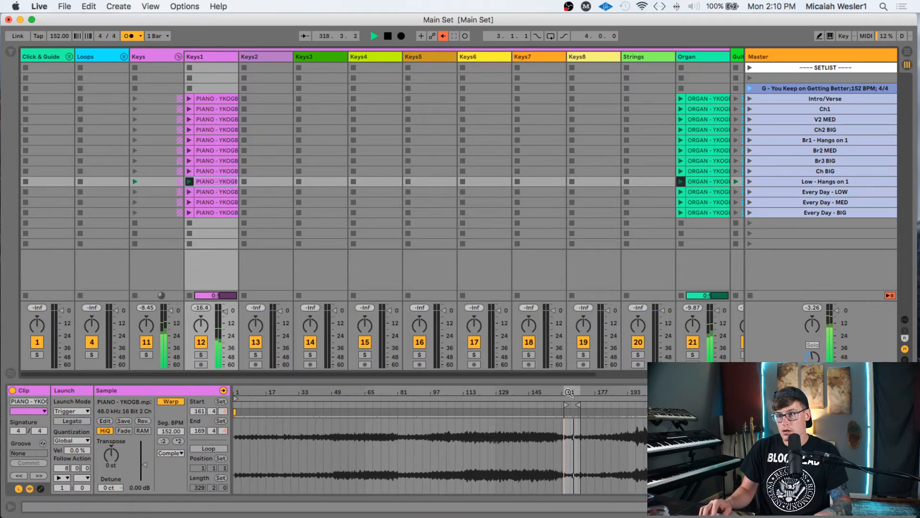
pyautogui.moveTo(569, 393); pyautogui.dragTo(569, 444)
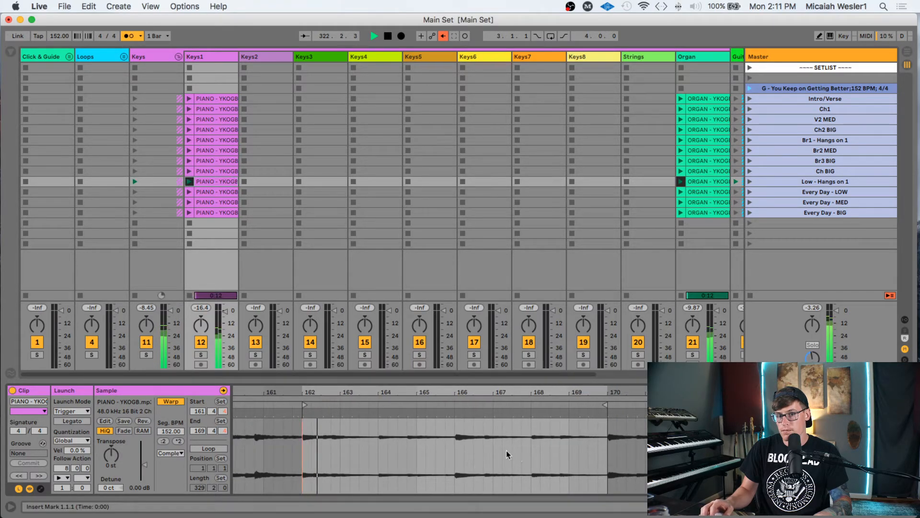
pyautogui.moveTo(441, 392); pyautogui.dragTo(442, 359)
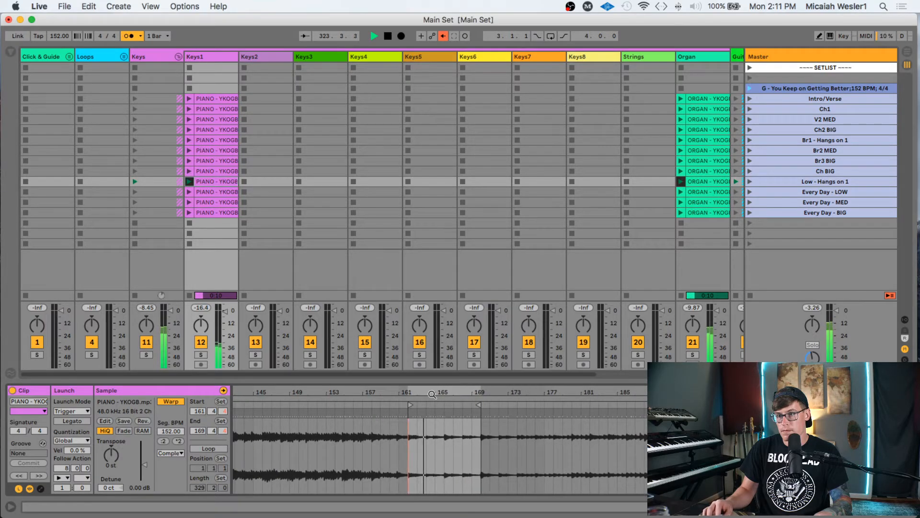
# - Fold the Keys group, stop on the title scene and save the Main Set
pyautogui.click(178, 57)
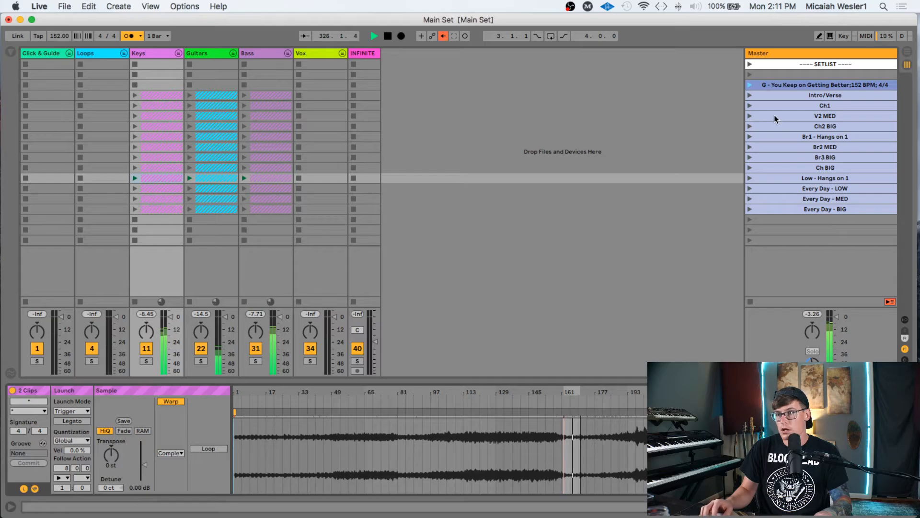
pyautogui.click(809, 87)
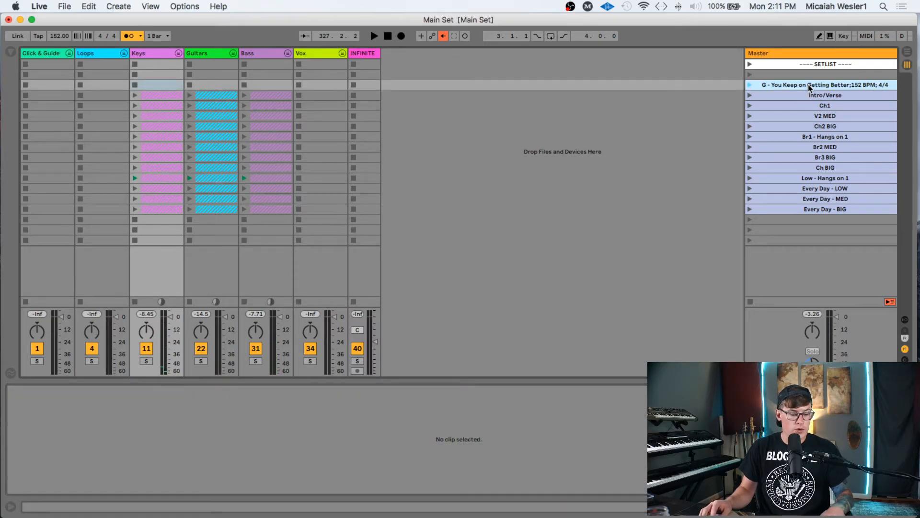
pyautogui.press('super+s')
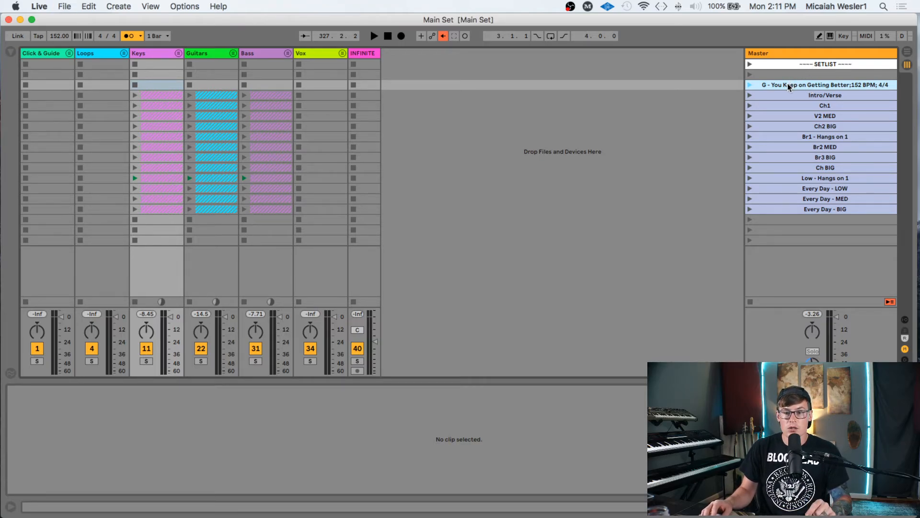
# - Trash the old You Keep on Getting Better.als from the MASTER SETLIST folder and return to Live
pyautogui.hotkey('ctrl', 'Up')
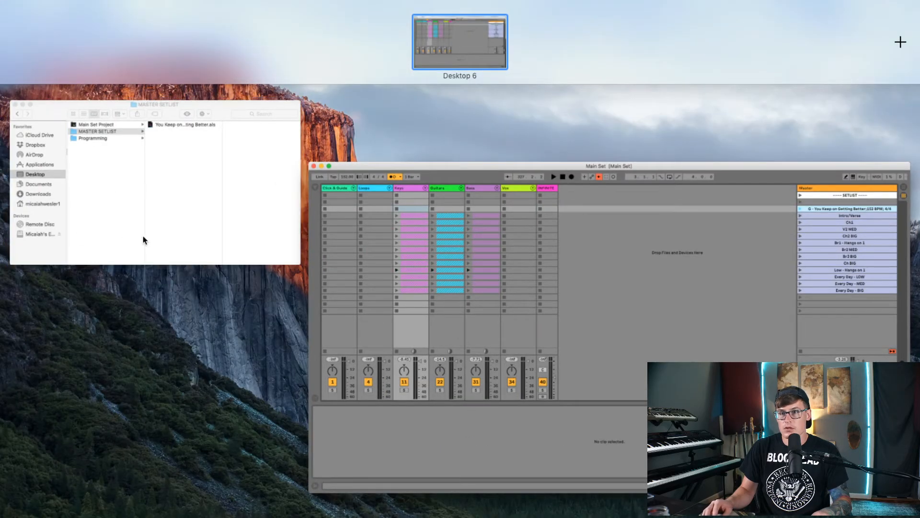
pyautogui.click(143, 240)
pyautogui.click(433, 79)
pyautogui.rightClick(436, 79)
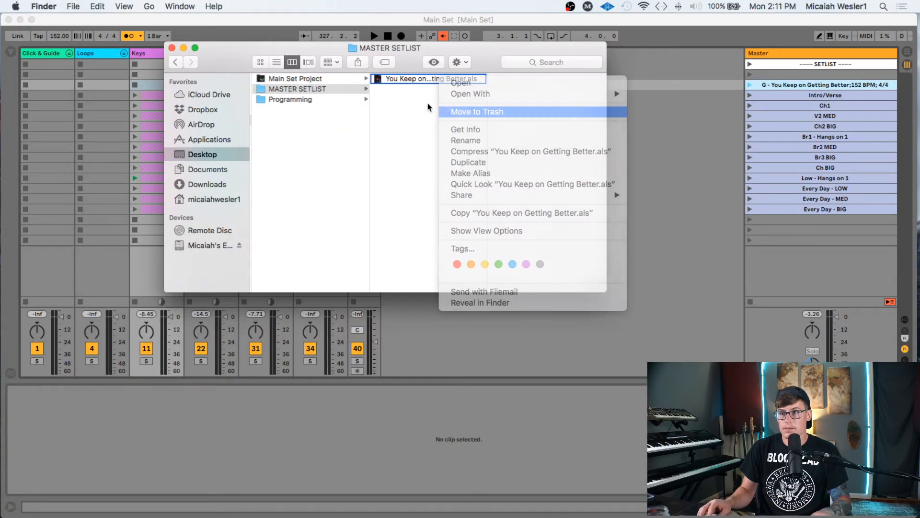
pyautogui.click(428, 111)
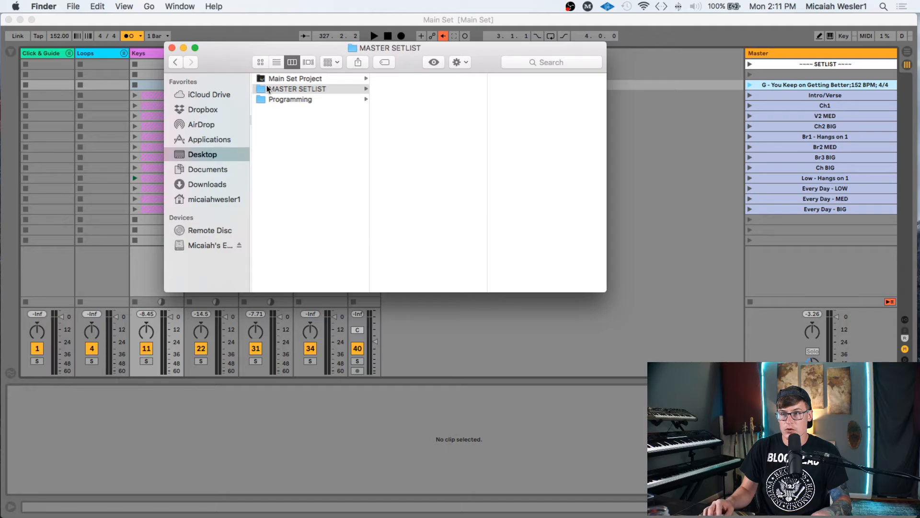
pyautogui.click(296, 98)
pyautogui.click(298, 91)
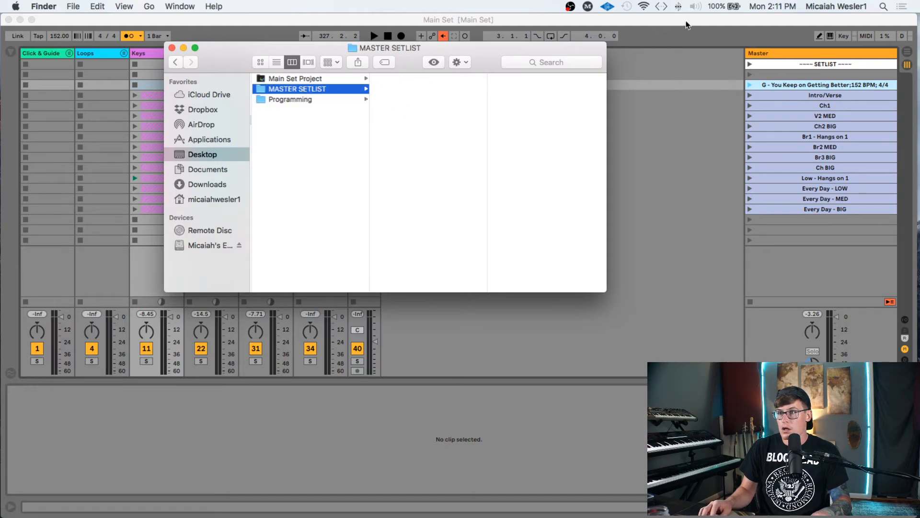
pyautogui.click(801, 93)
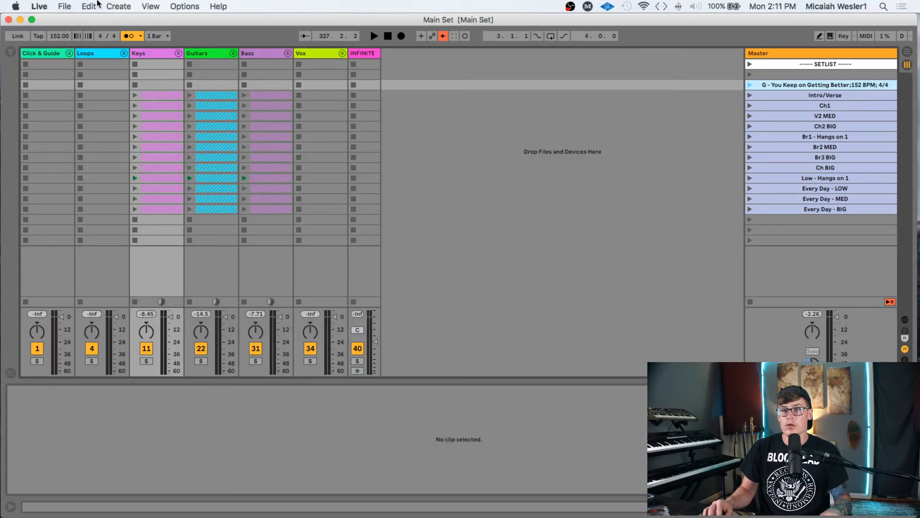
# - Save Live Set As 'You Keep On Getting Better' in the Desktop location
pyautogui.click(64, 6)
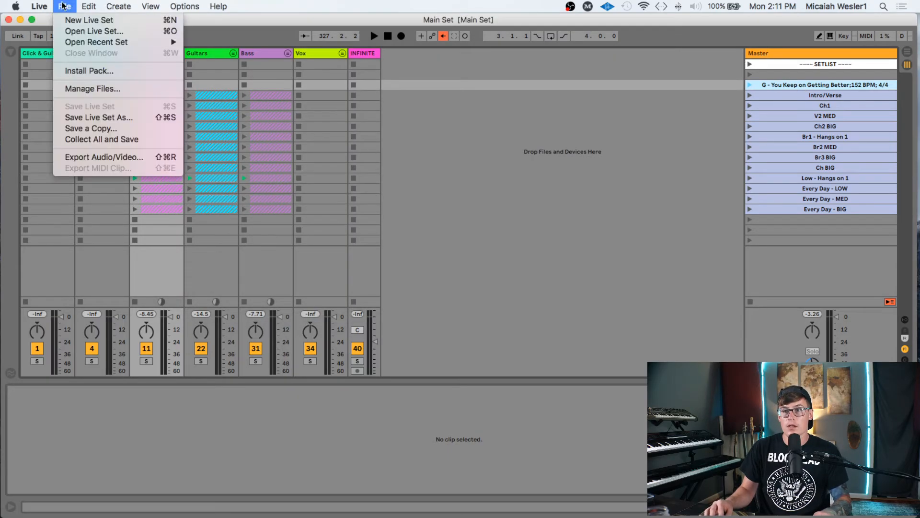
pyautogui.click(115, 117)
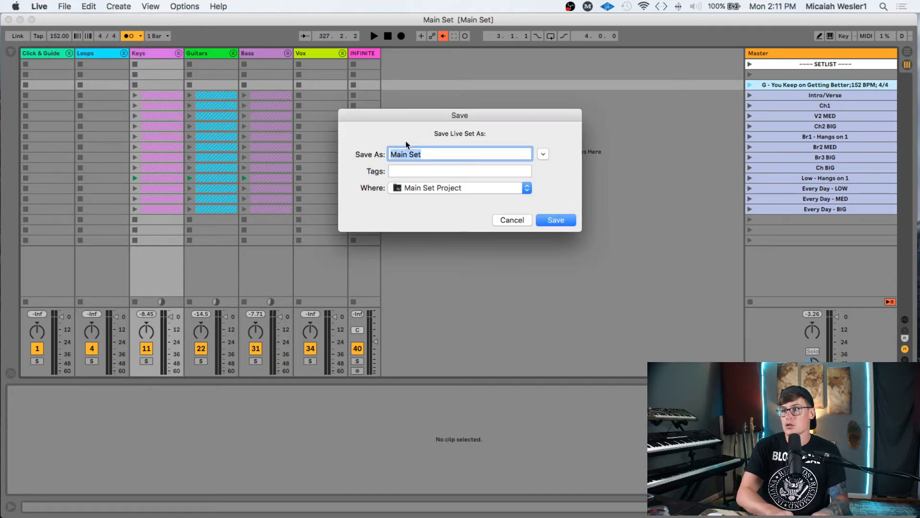
pyautogui.write('You Keep On')
pyautogui.press('BackSpace')
pyautogui.press('BackSpace')
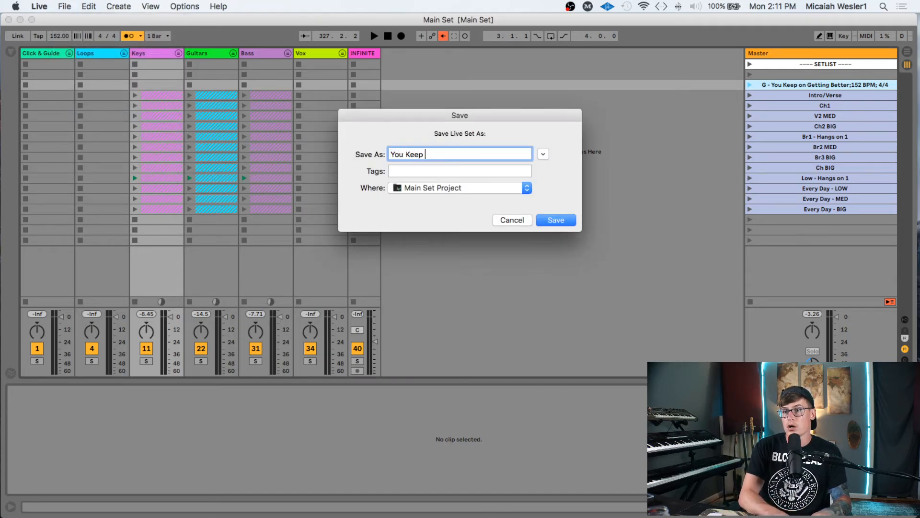
pyautogui.write('on')
pyautogui.press('BackSpace')
pyautogui.press('BackSpace')
pyautogui.press('BackSpace')
pyautogui.write('On Getting Better')
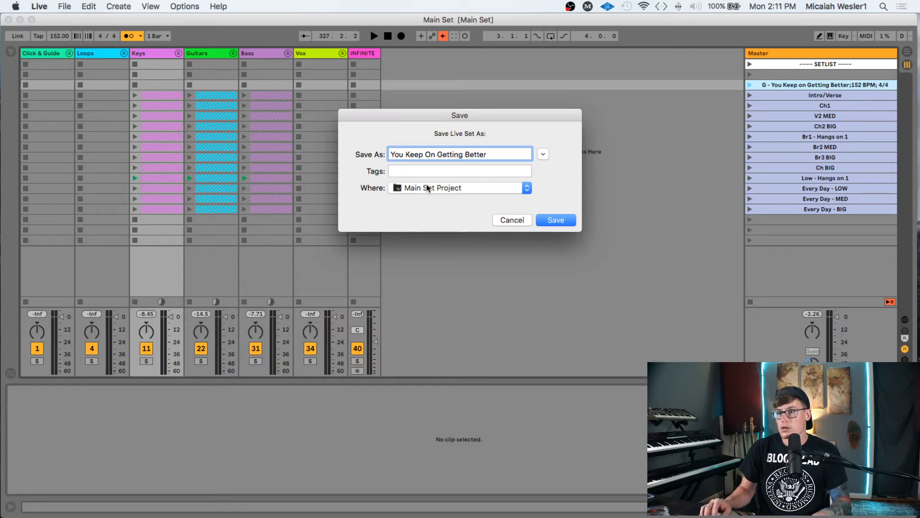
pyautogui.click(460, 187)
pyautogui.click(435, 303)
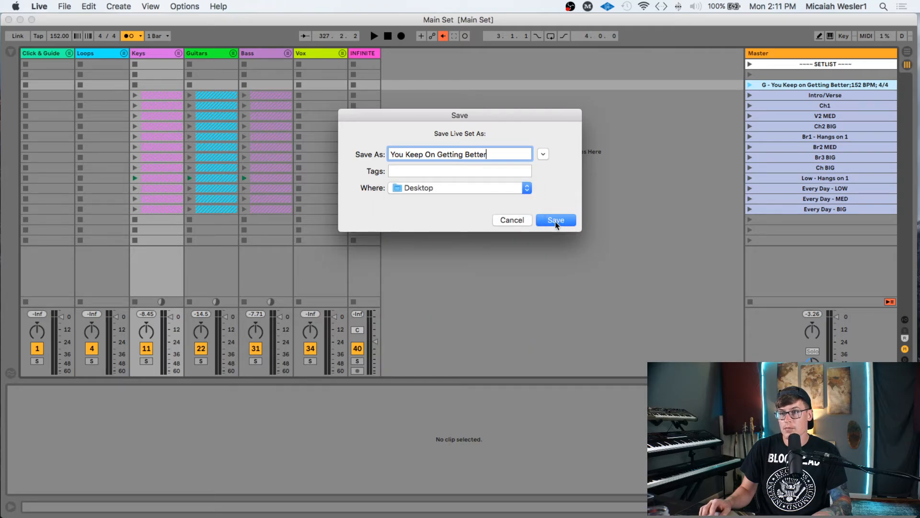
pyautogui.click(555, 220)
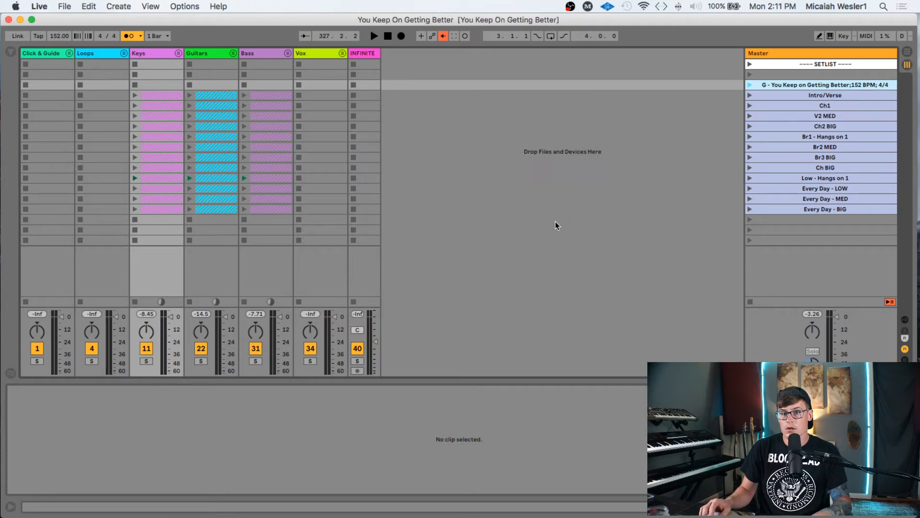
# - Move the new You Keep On Getting Better Project folder into MASTER SETLIST
pyautogui.moveTo(1, 1)
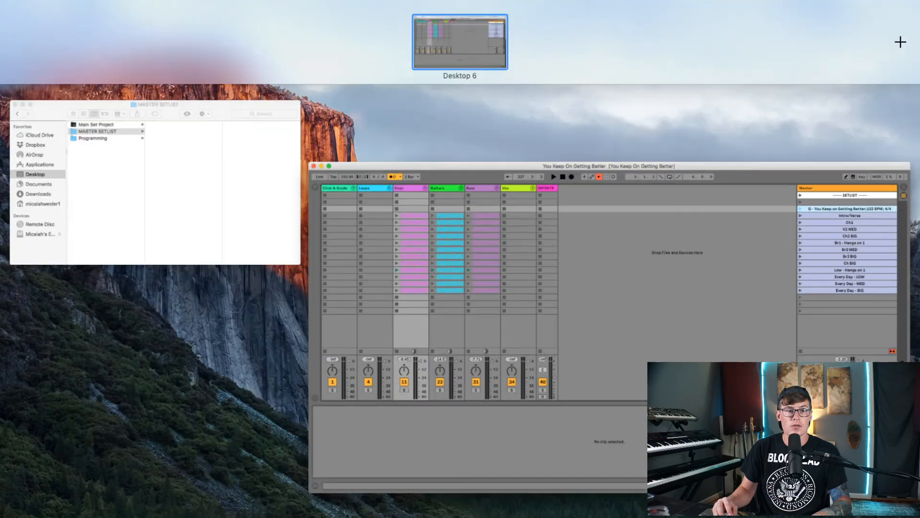
pyautogui.click(256, 102)
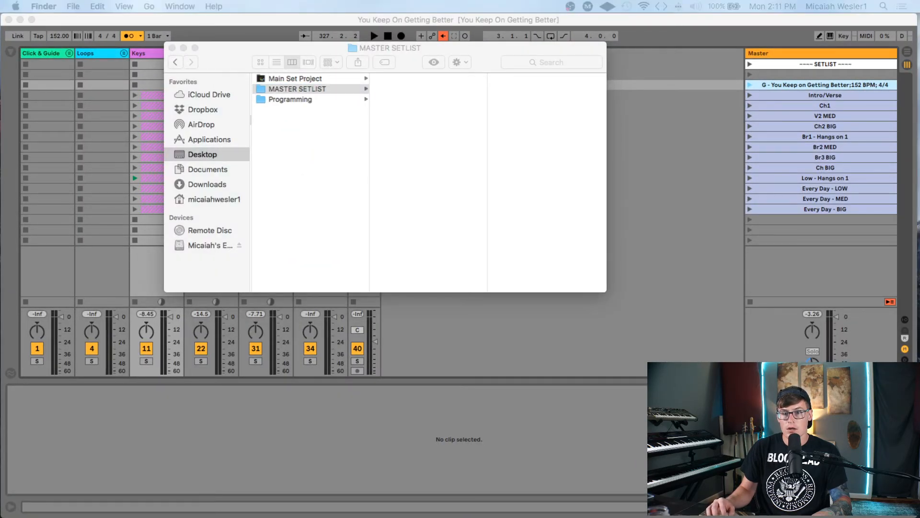
pyautogui.moveTo(307, 176); pyautogui.dragTo(414, 127)
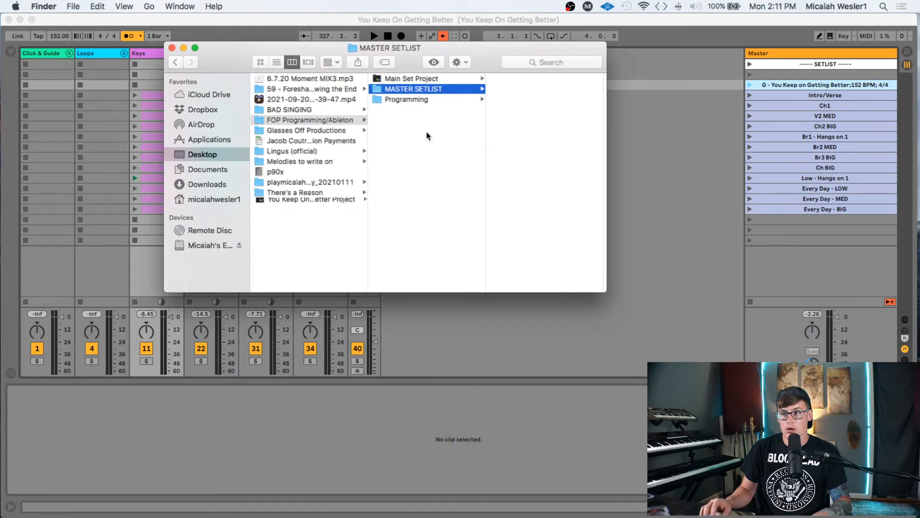
# - Pull the .als file up into MASTER SETLIST, trash the leftover project folder, and return to Live
pyautogui.click(526, 79)
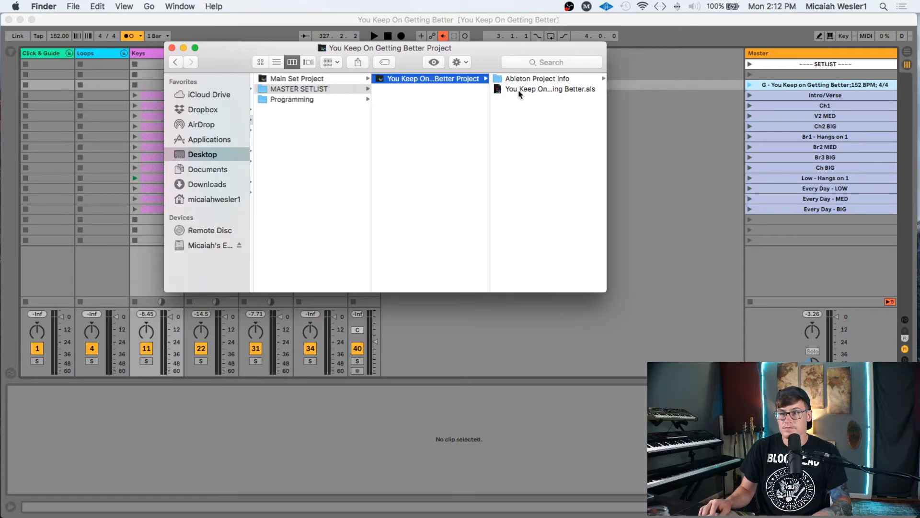
pyautogui.moveTo(519, 94); pyautogui.dragTo(417, 133)
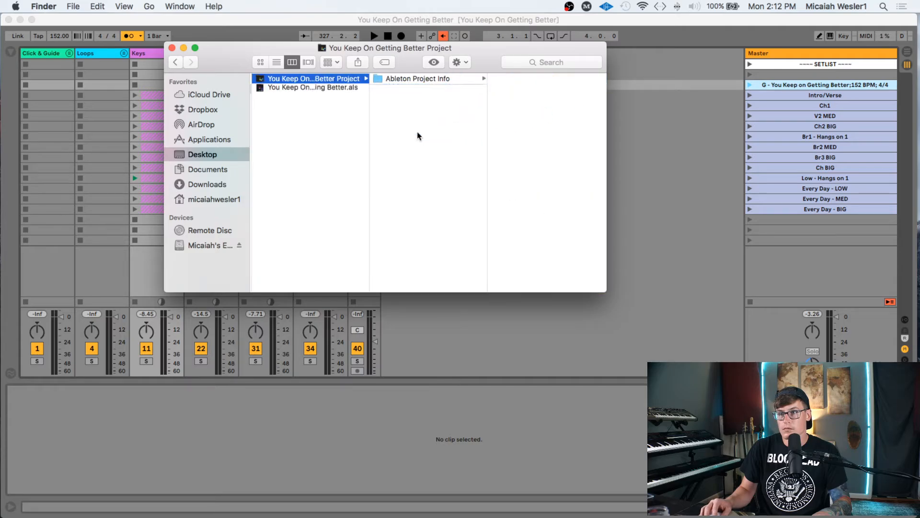
pyautogui.hscroll(-5, 374, 106)
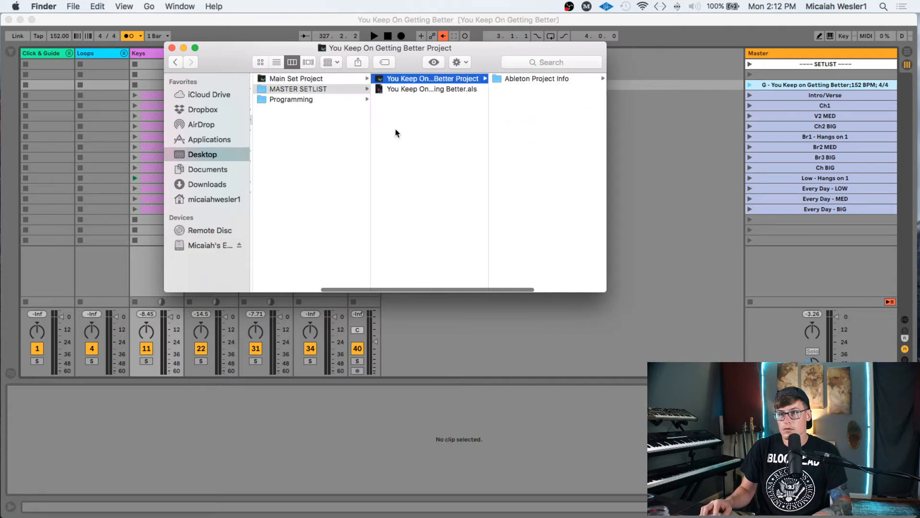
pyautogui.rightClick(425, 76)
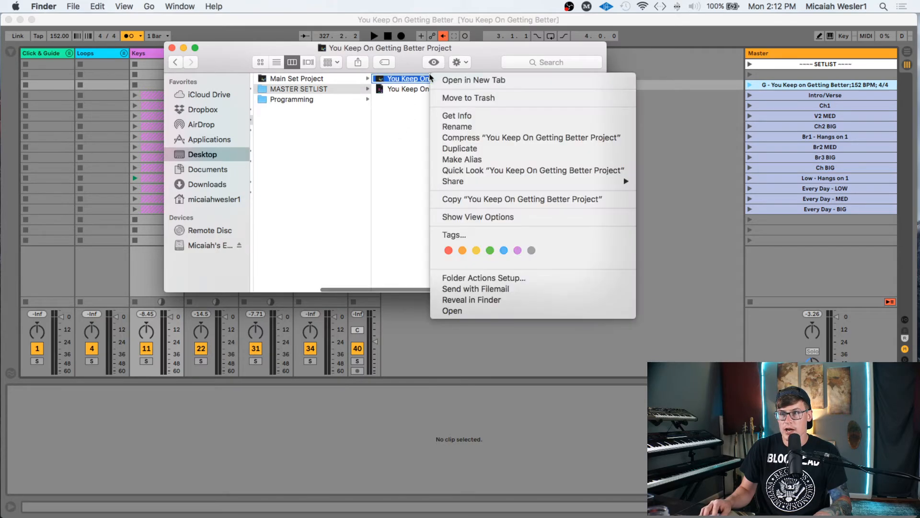
pyautogui.click(455, 122)
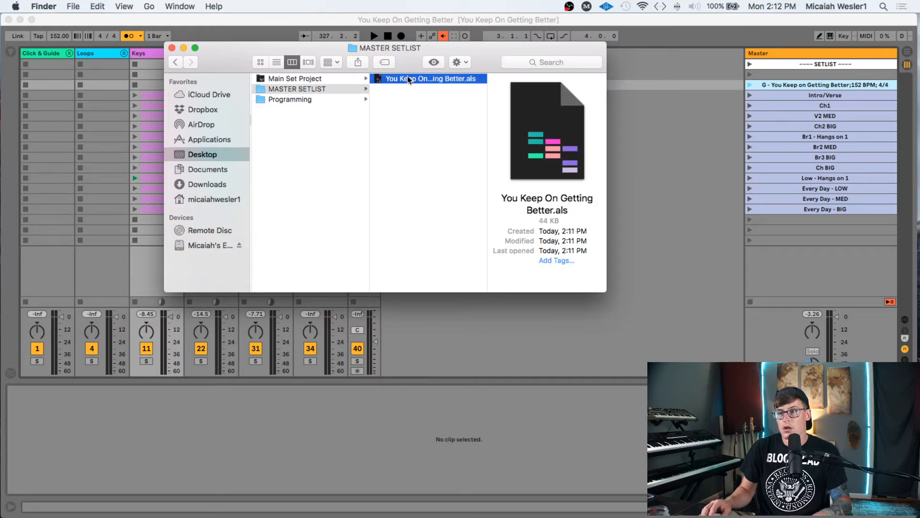
pyautogui.click(652, 20)
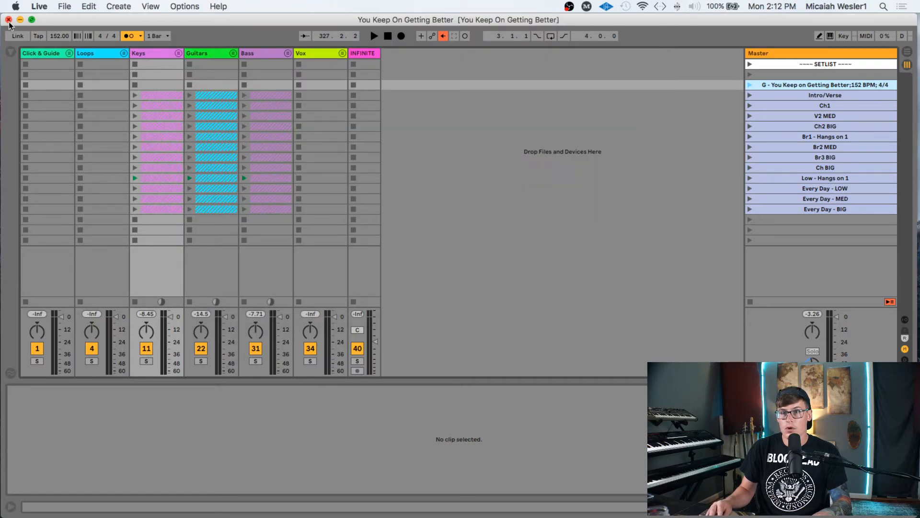
# - Open Main Set from the recent sets list
pyautogui.click(64, 7)
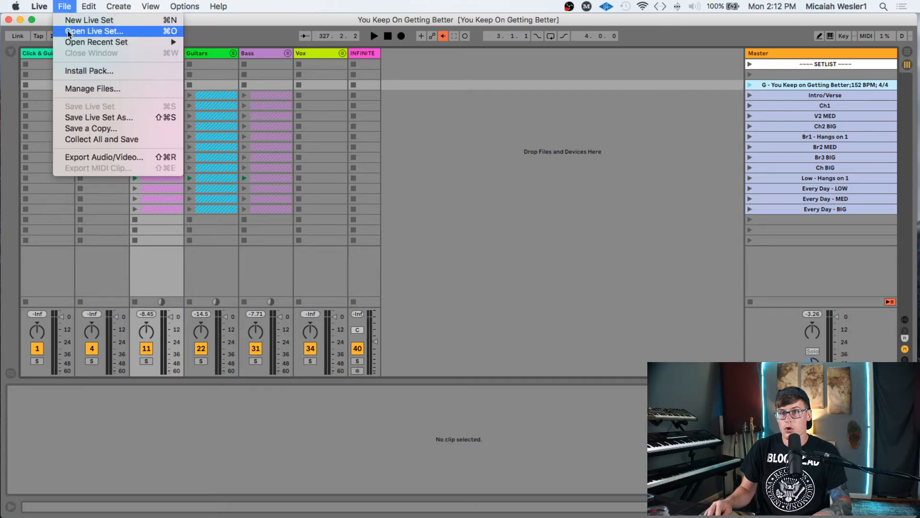
pyautogui.moveTo(143, 42)
pyautogui.click(241, 50)
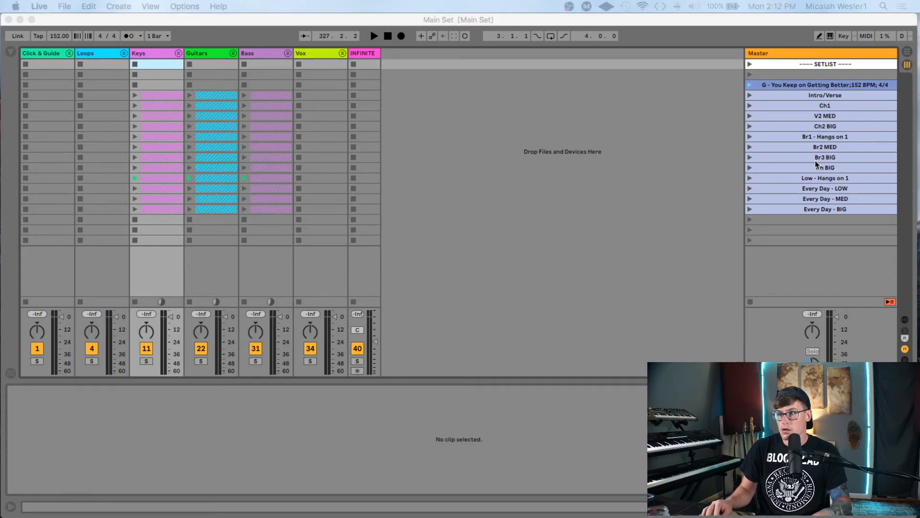
# - Delete the song scenes from G - You Keep on Getting Better through Every Day - BIG
pyautogui.click(796, 85)
pyautogui.keyDown('shift'); pyautogui.click(816, 209); pyautogui.keyUp('shift')
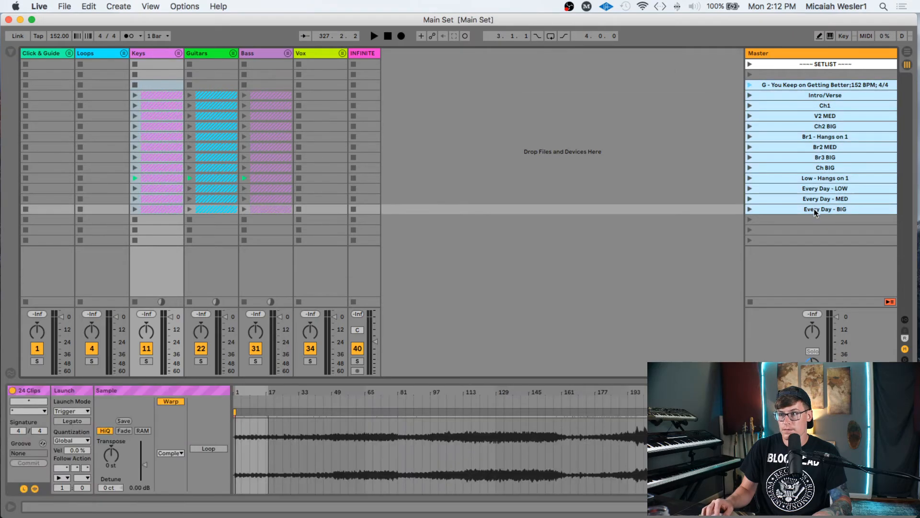
pyautogui.press('Delete')
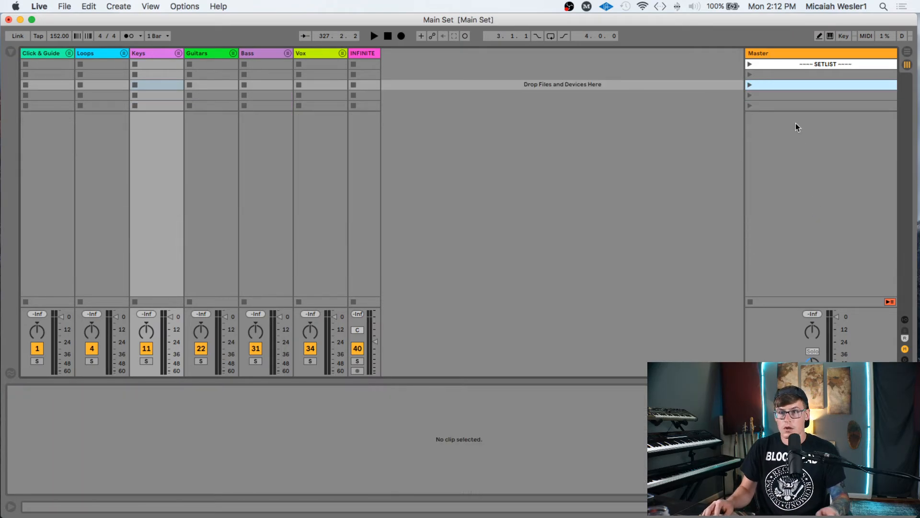
# - Duplicate the four empty scenes below SETLIST and save the Main Set
pyautogui.click(797, 75)
pyautogui.keyDown('shift'); pyautogui.click(793, 107); pyautogui.keyUp('shift')
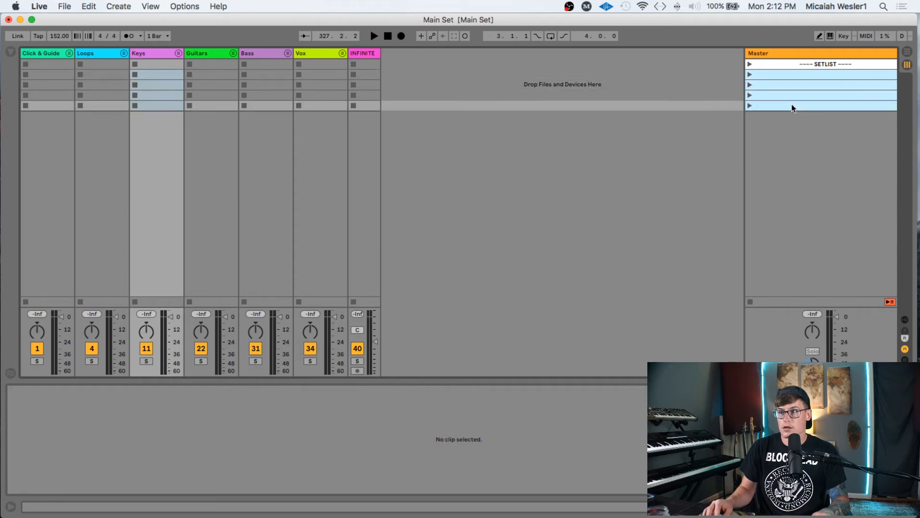
pyautogui.press('super+d')
pyautogui.click(790, 105)
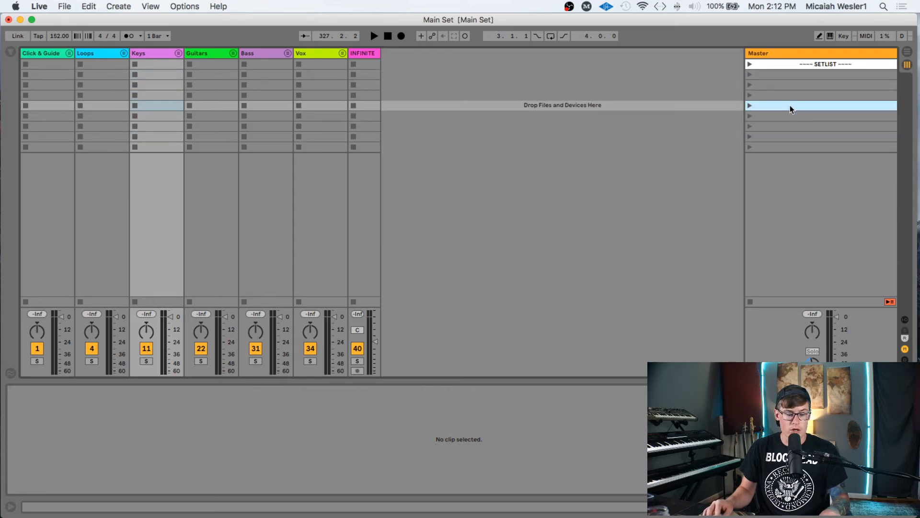
pyautogui.press('super+s')
pyautogui.click(786, 85)
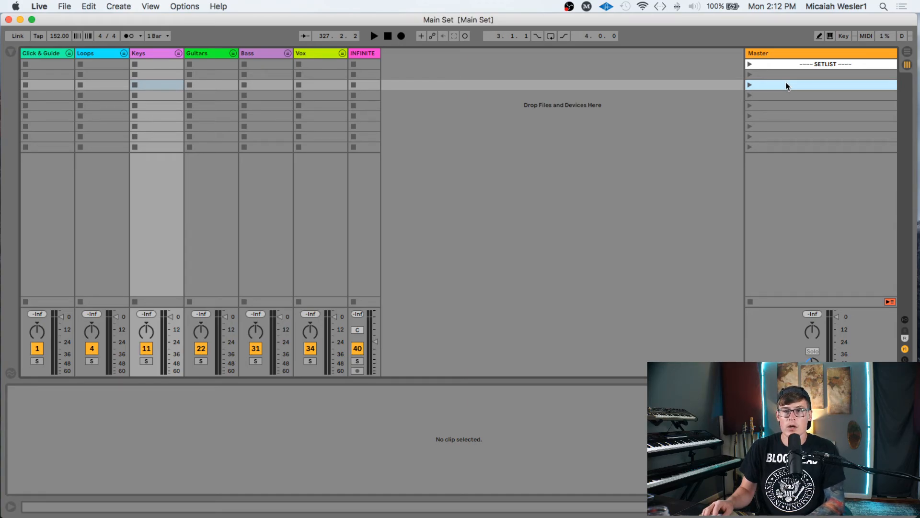
pyautogui.hotkey('ctrl', 'Up')
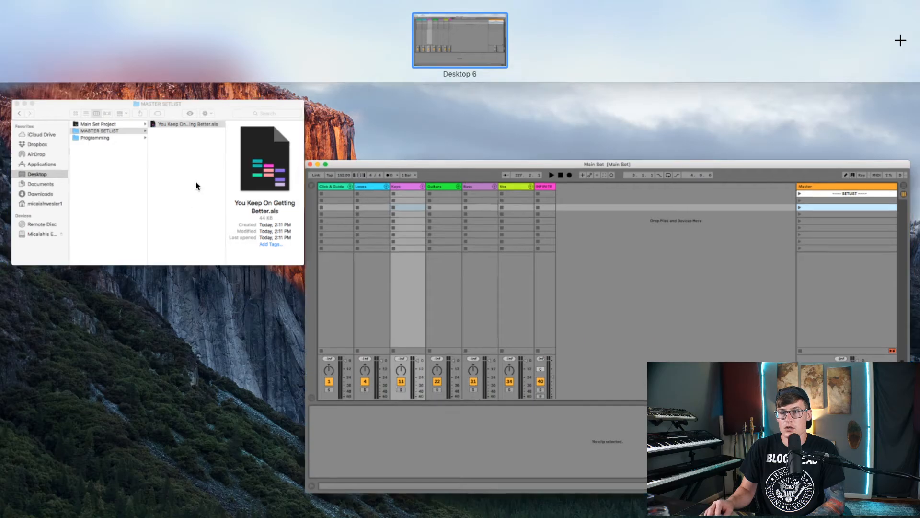
# - Drag You Keep On Getting Better.als from MASTER SETLIST onto an empty scene in the Main Set
pyautogui.click(196, 185)
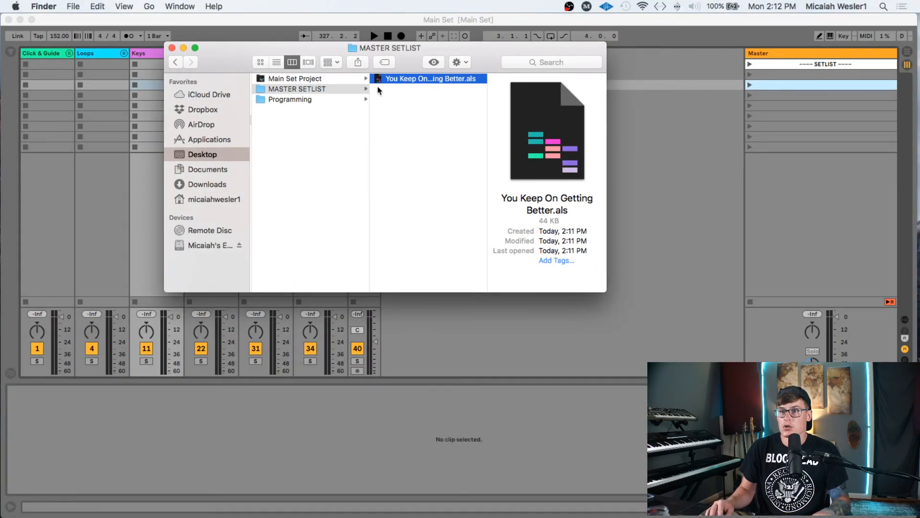
pyautogui.hscroll(-5, 378, 91)
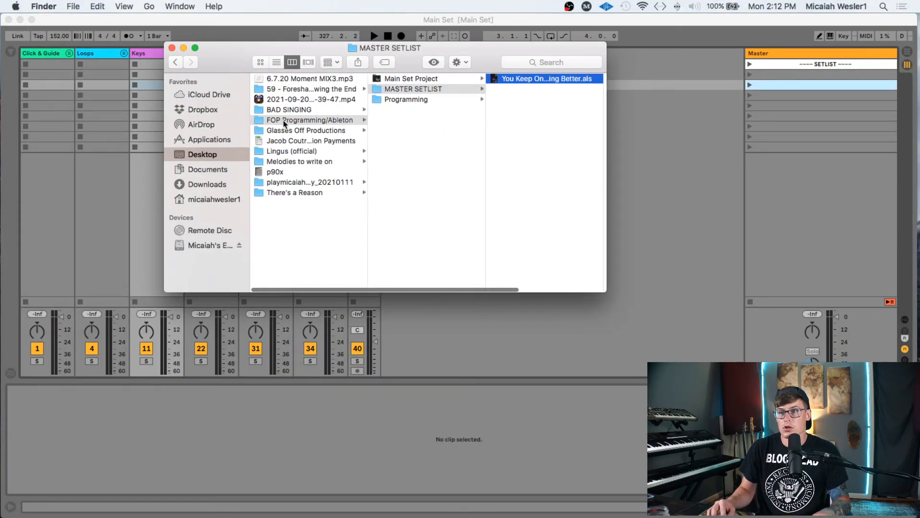
pyautogui.click(310, 120)
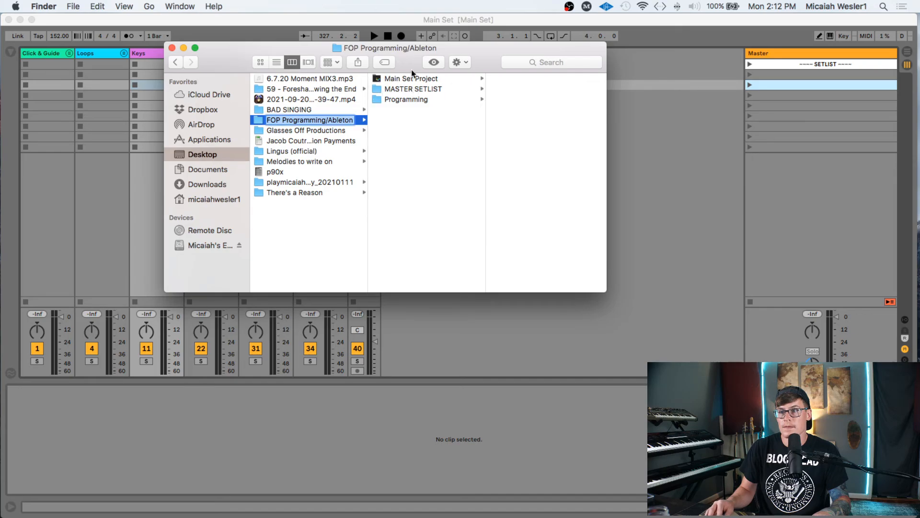
pyautogui.click(413, 86)
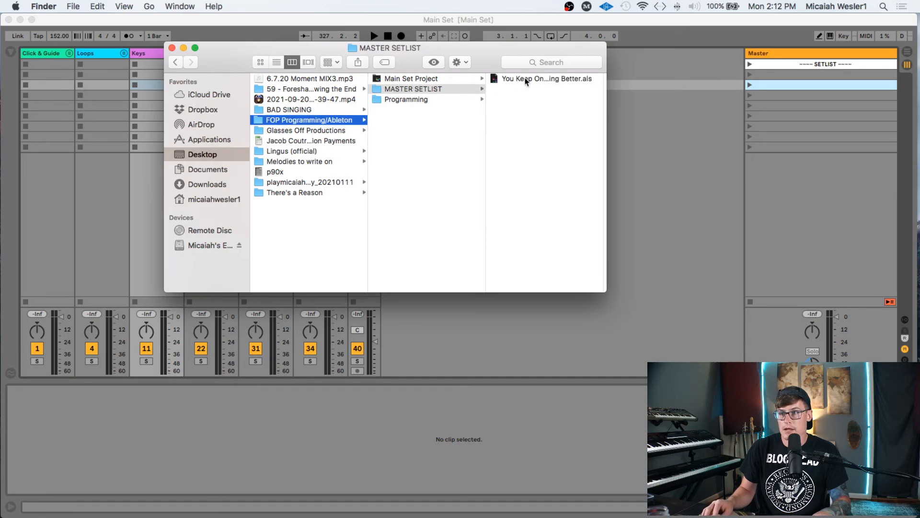
pyautogui.click(589, 88)
pyautogui.moveTo(589, 82); pyautogui.dragTo(794, 82)
pyautogui.click(798, 105)
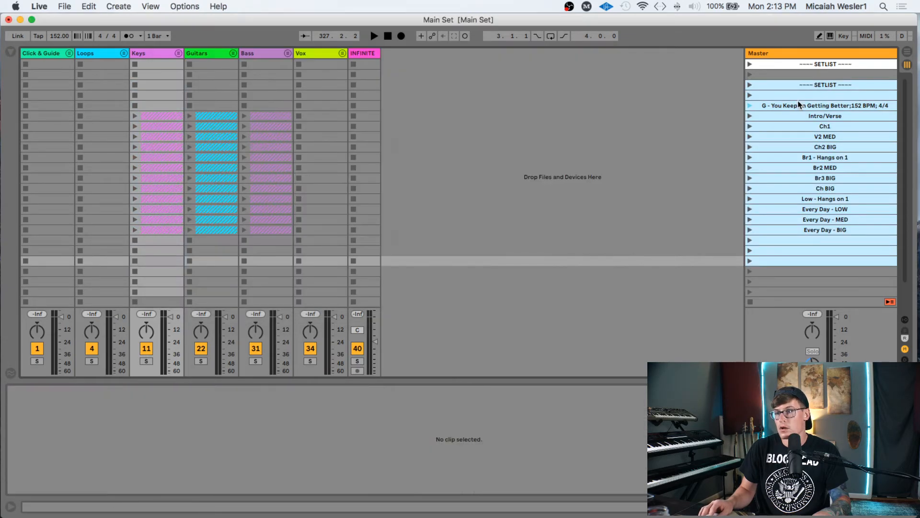
pyautogui.press('super+alt+l')
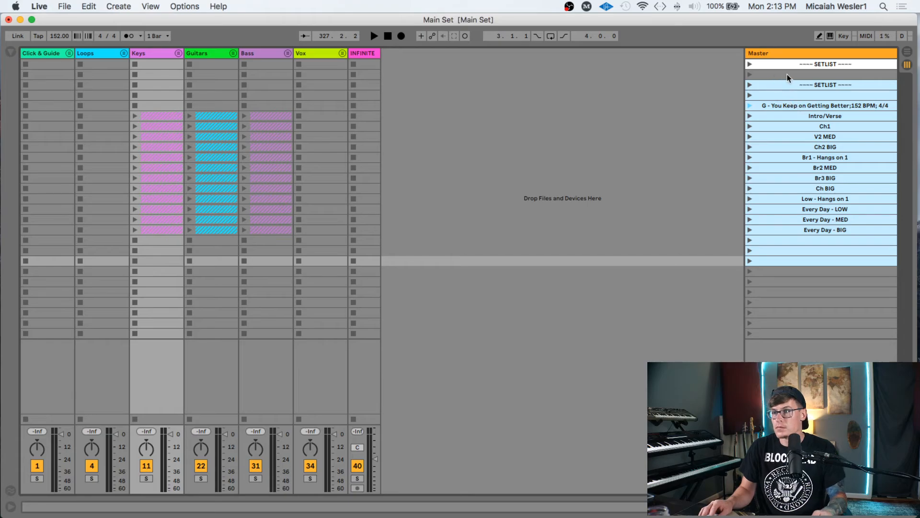
pyautogui.click(786, 75)
pyautogui.click(801, 85)
pyautogui.press('Delete')
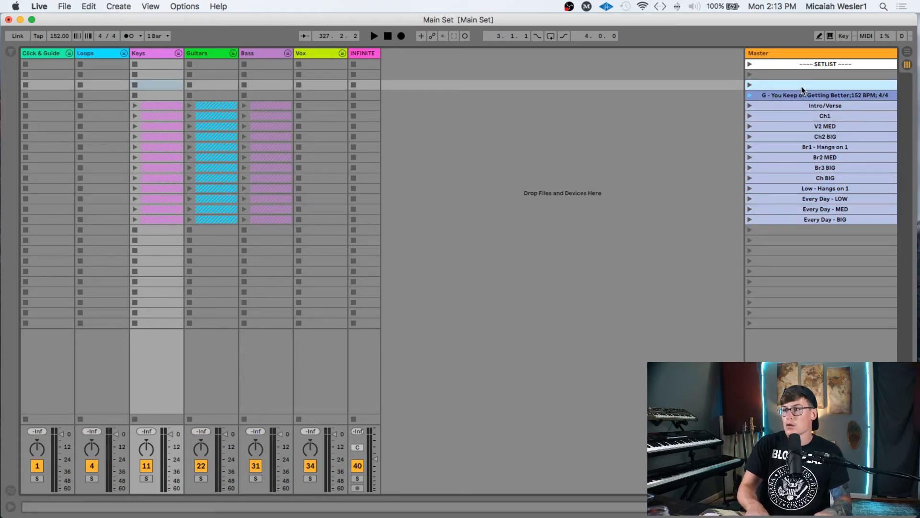
pyautogui.press('Delete')
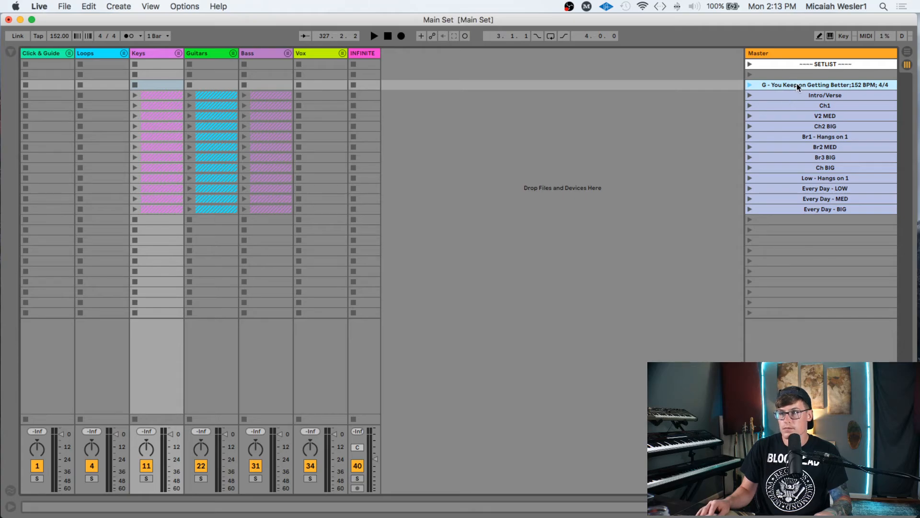
pyautogui.press('Return')
pyautogui.press('Return')
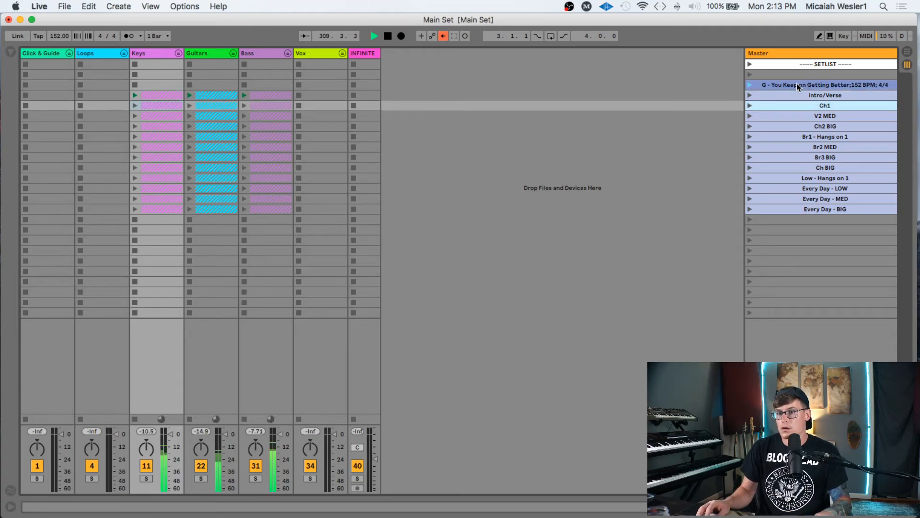
pyautogui.press('Return')
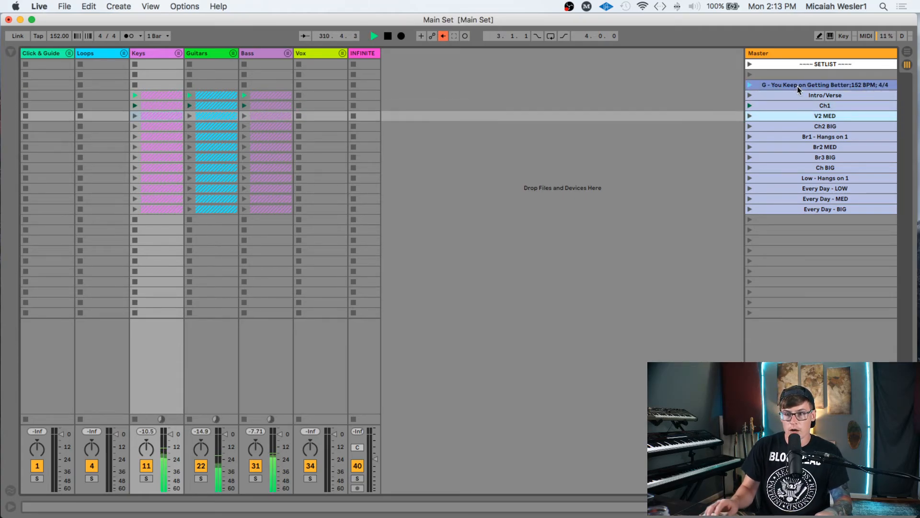
pyautogui.click(813, 221)
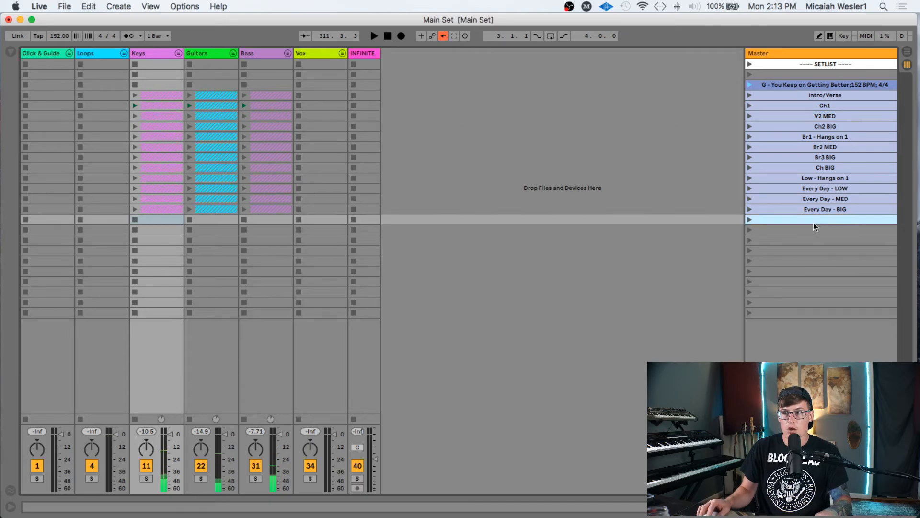
pyautogui.click(812, 240)
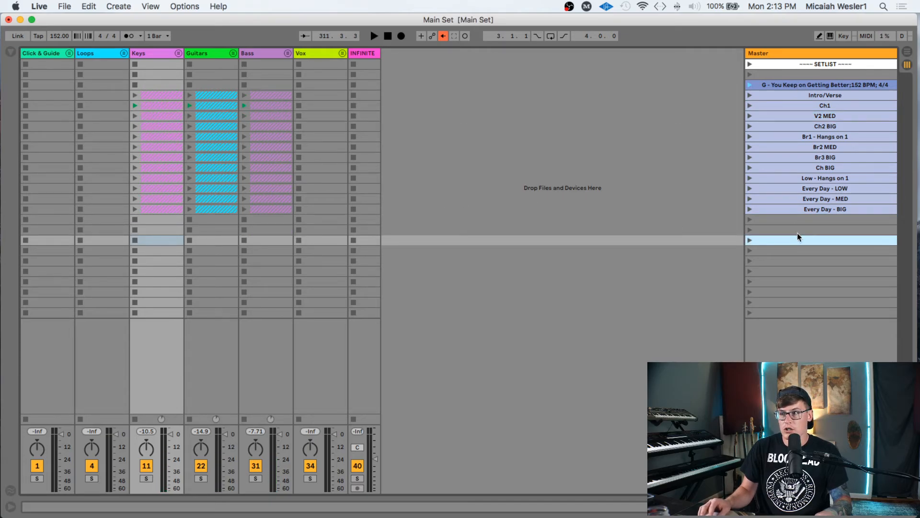
pyautogui.hotkey('ctrl', 'Up')
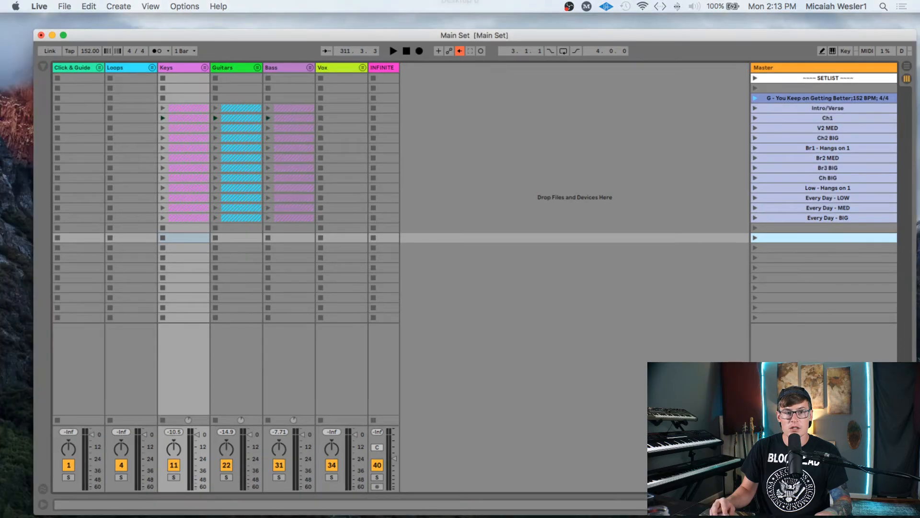
pyautogui.click(617, 307)
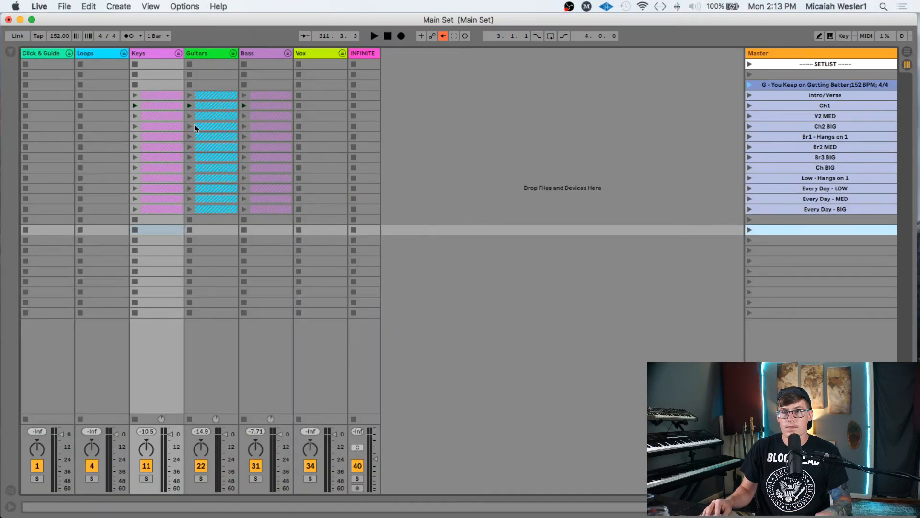
pyautogui.click(52, 53)
pyautogui.click(93, 53)
pyautogui.click(141, 54)
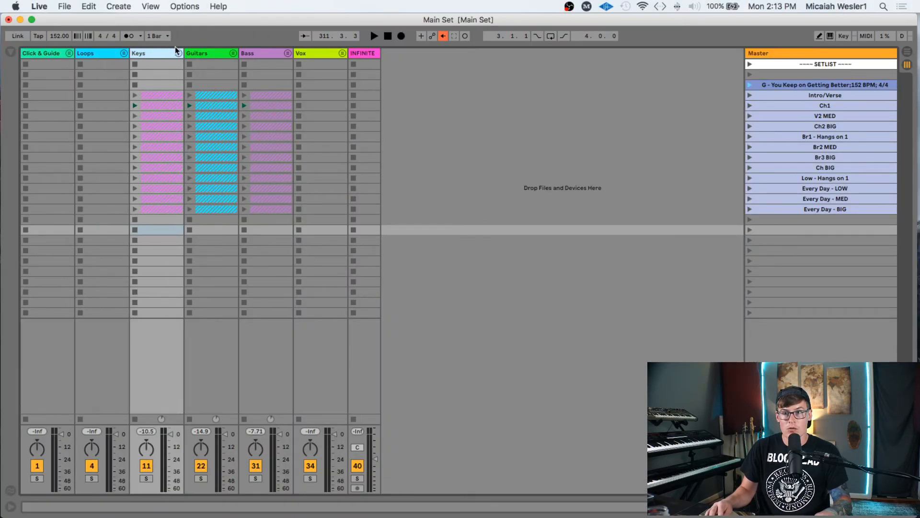
pyautogui.click(195, 53)
pyautogui.click(39, 54)
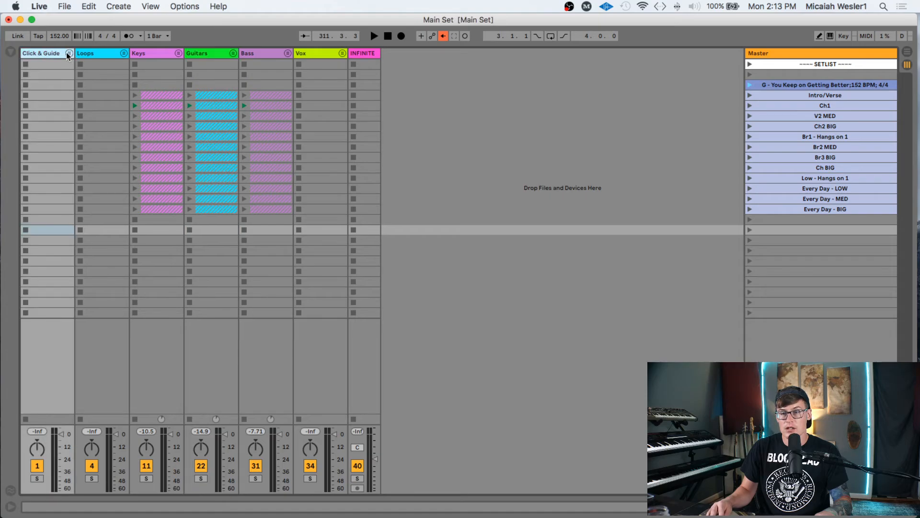
pyautogui.click(374, 53)
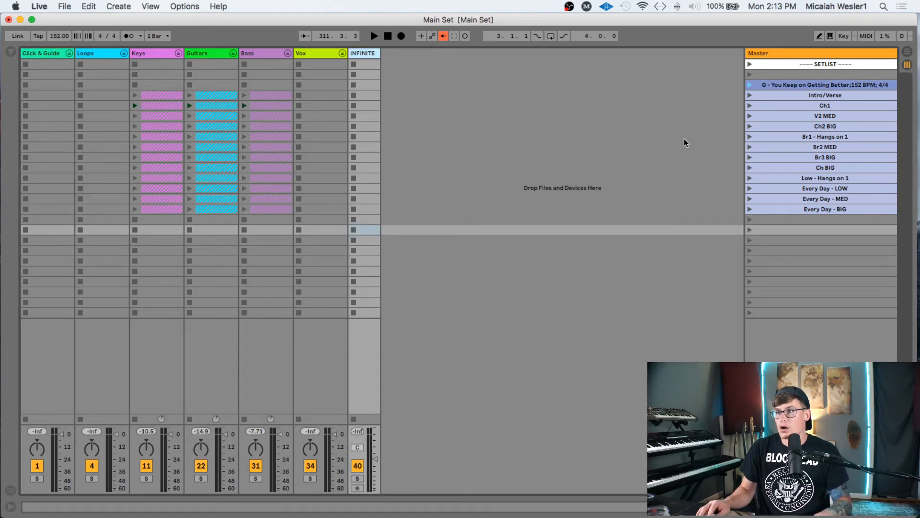
pyautogui.click(792, 85)
pyautogui.click(773, 221)
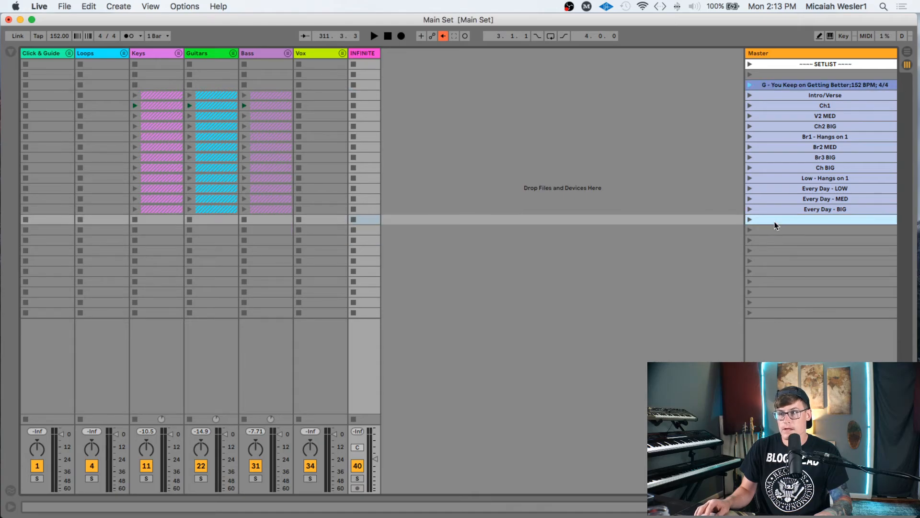
pyautogui.click(777, 231)
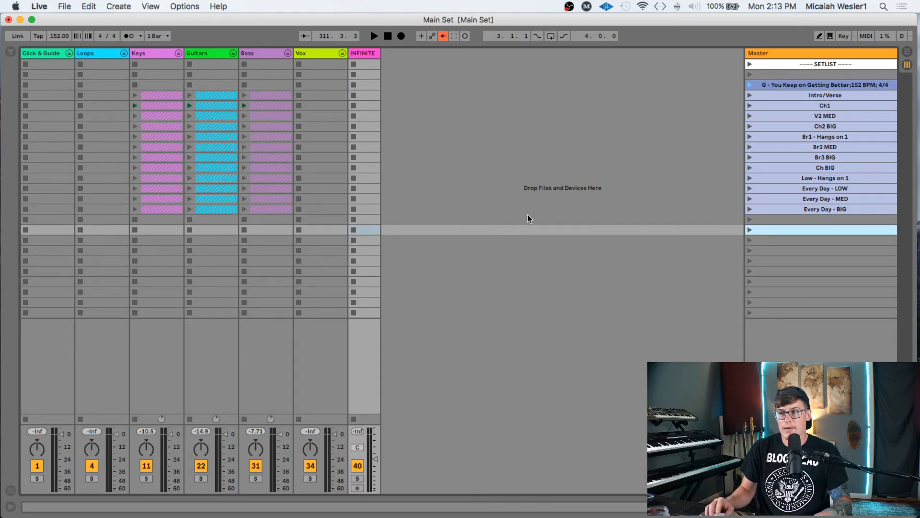
pyautogui.hotkey('ctrl', 'Up')
pyautogui.hotkey('ctrl', 'Up')
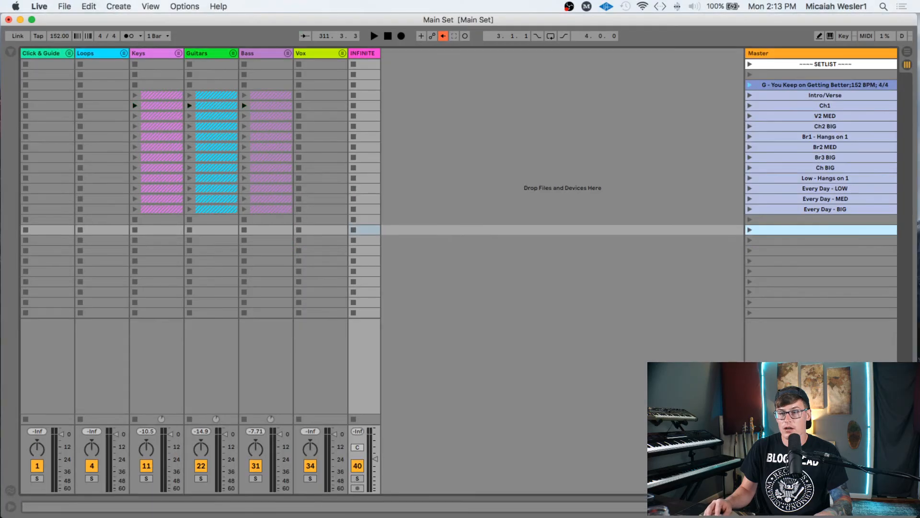
pyautogui.hotkey('ctrl', 'Up')
pyautogui.click(214, 175)
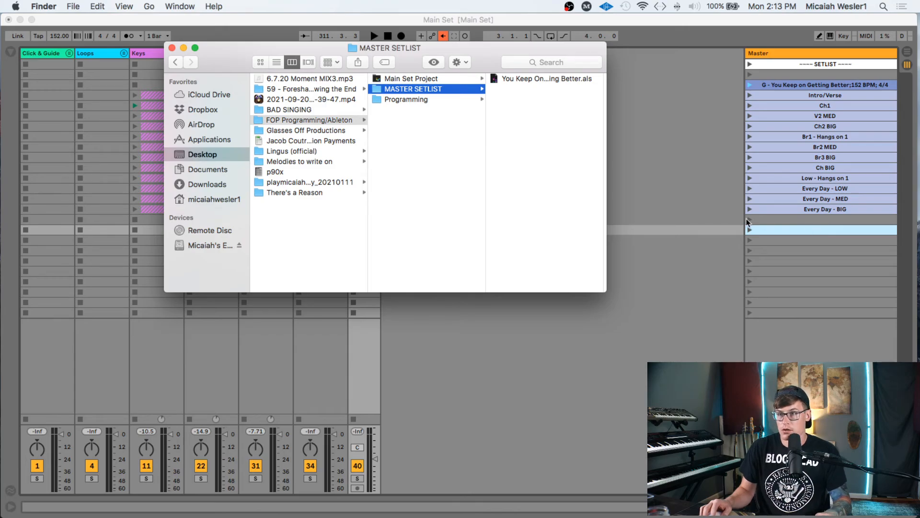
pyautogui.click(819, 230)
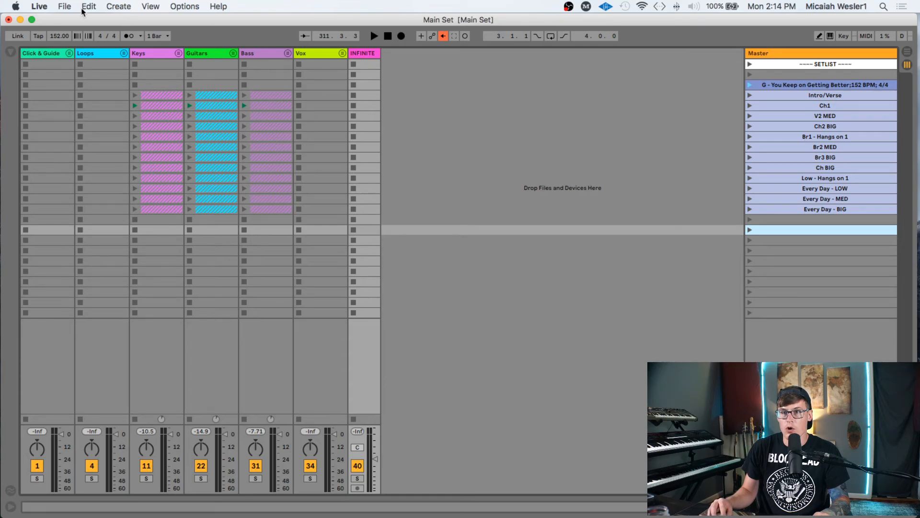
# - Open You Keep On Getting Better.als from recent sets, choosing Don't Save for Main Set
pyautogui.click(67, 8)
pyautogui.moveTo(163, 45)
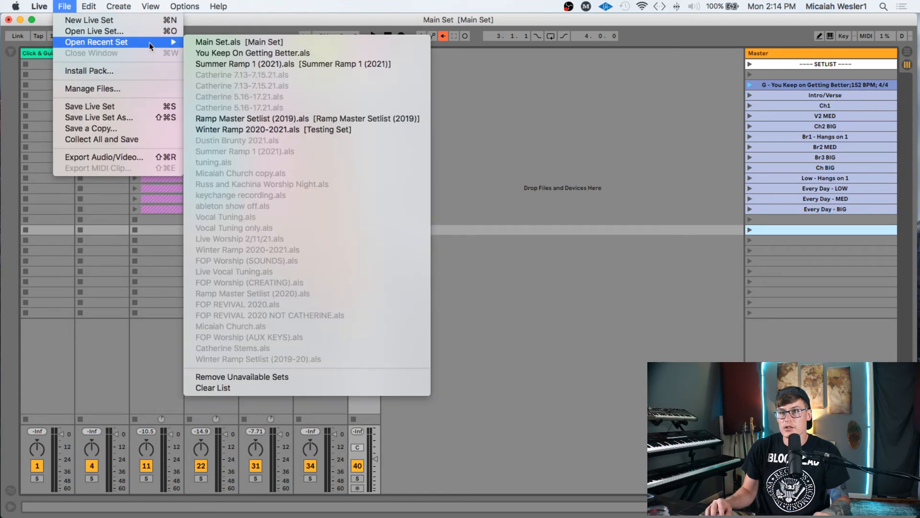
pyautogui.click(238, 53)
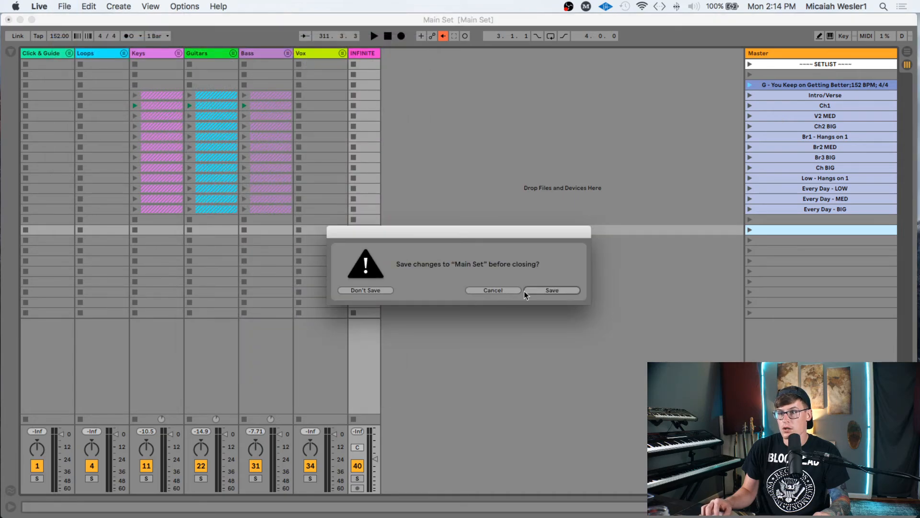
pyautogui.click(361, 290)
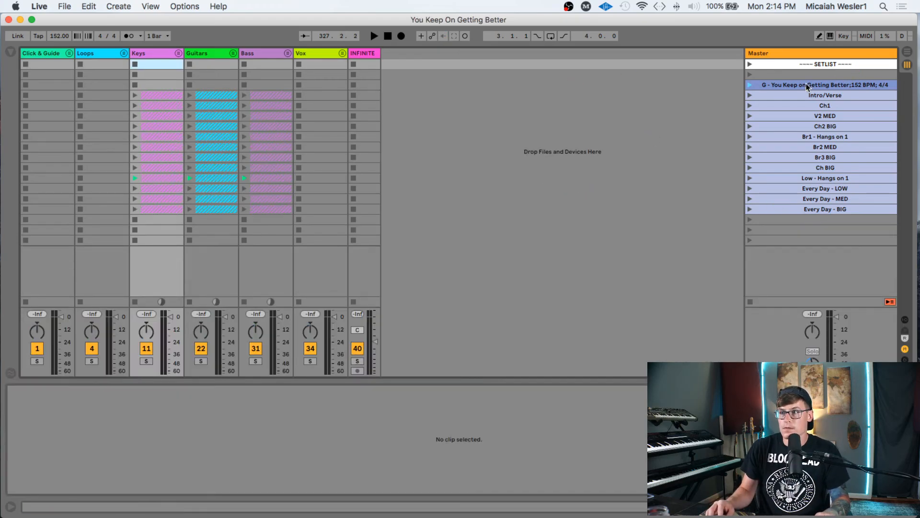
# - Delete the two bottom empty scenes, then select the SETLIST header and empty rows above the song
pyautogui.click(797, 229)
pyautogui.keyDown('shift'); pyautogui.click(797, 241); pyautogui.keyUp('shift')
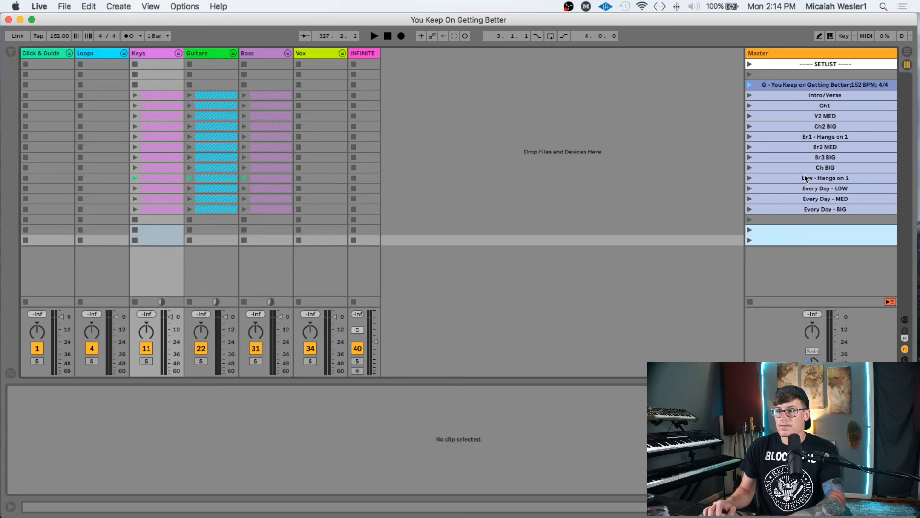
pyautogui.press('Delete')
pyautogui.click(802, 83)
pyautogui.click(804, 75)
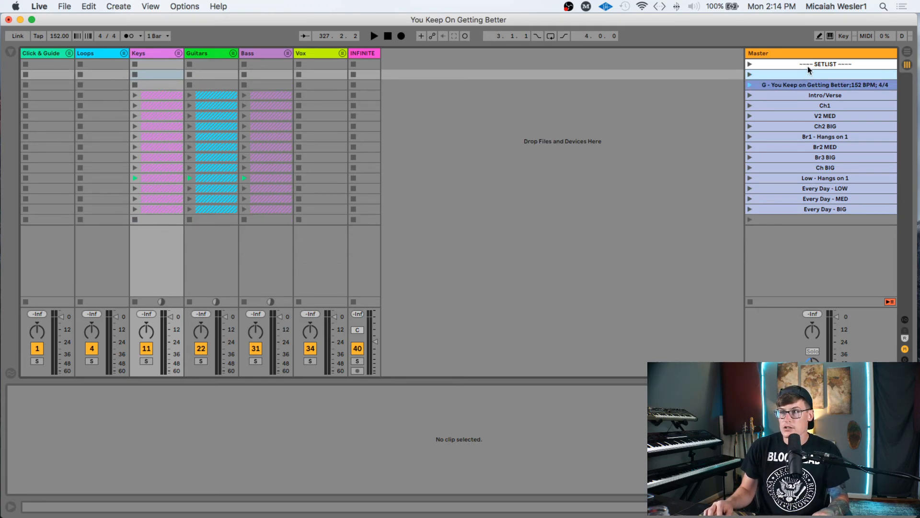
pyautogui.keyDown('shift'); pyautogui.click(807, 66); pyautogui.keyUp('shift')
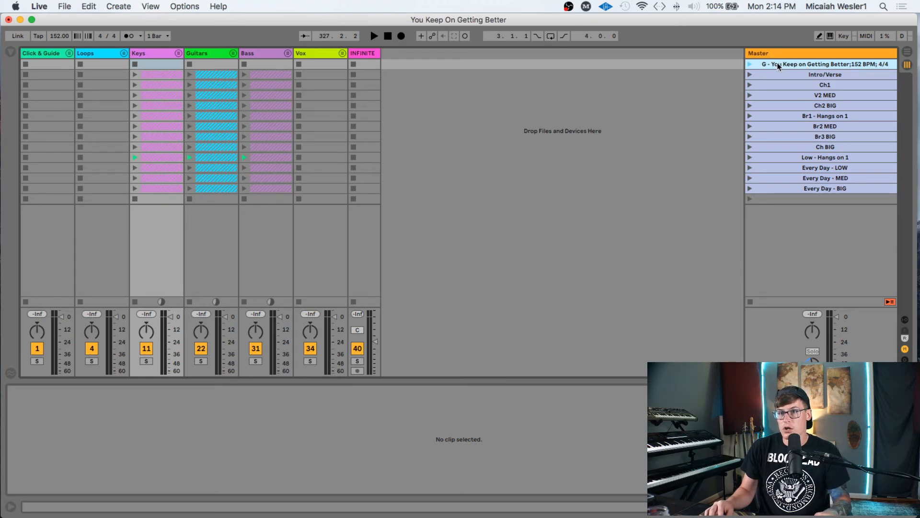
pyautogui.click(791, 202)
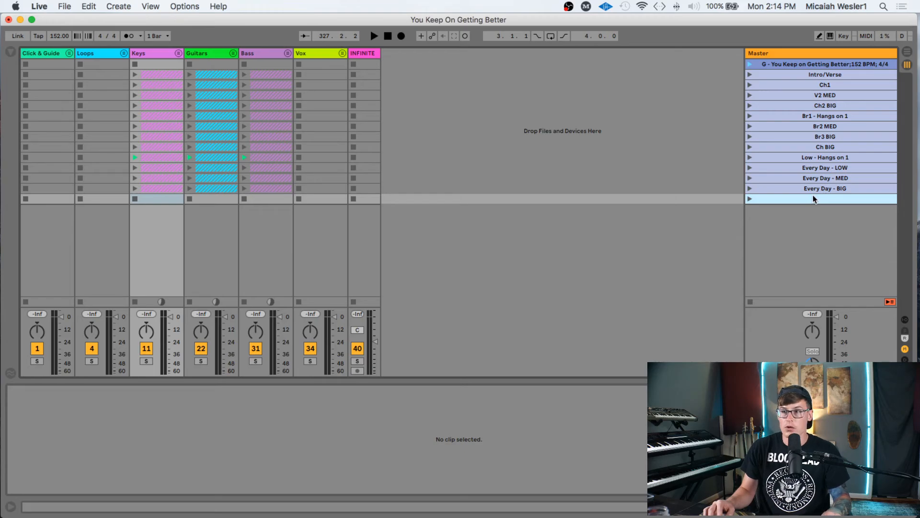
# - Save the trimmed song set as a Project on the Desktop
pyautogui.press('super+s')
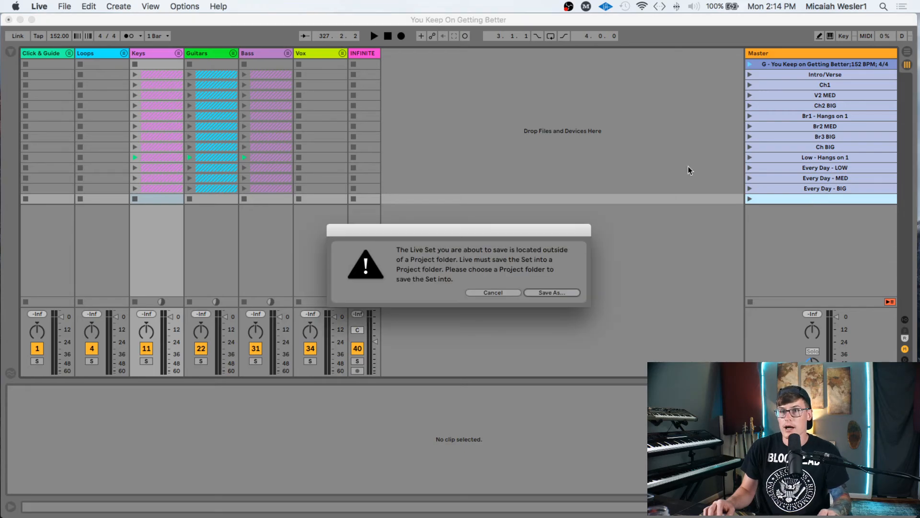
pyautogui.click(546, 292)
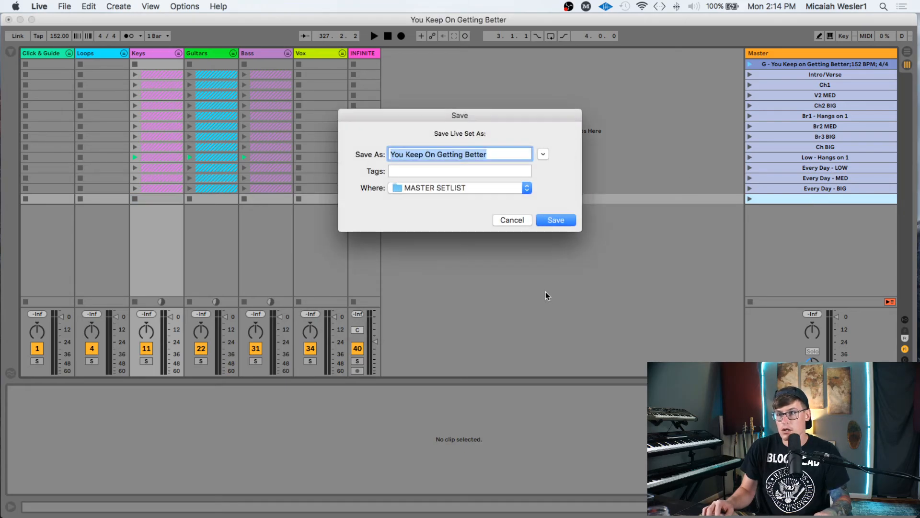
pyautogui.click(451, 187)
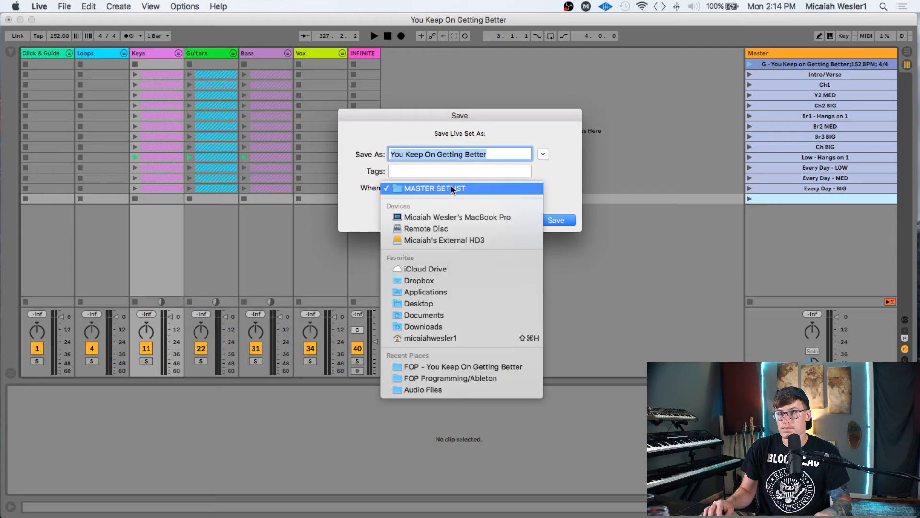
pyautogui.click(436, 302)
pyautogui.click(559, 219)
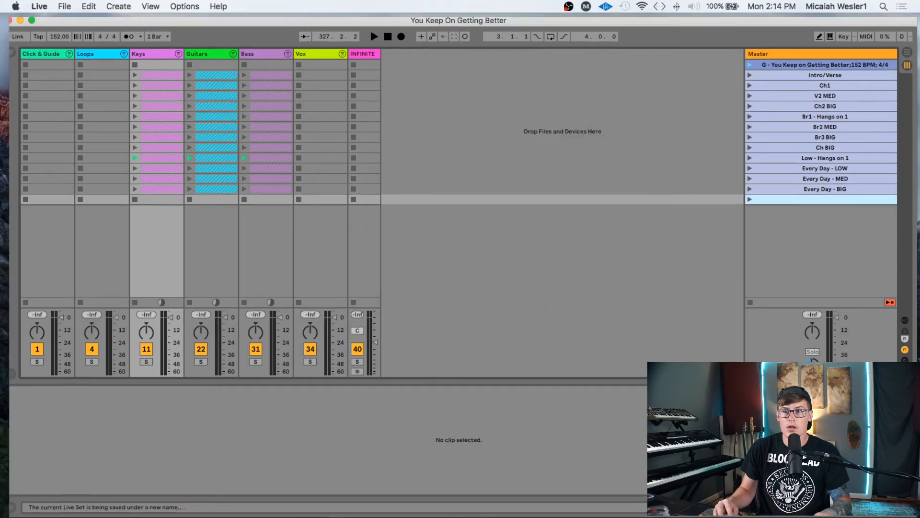
pyautogui.hotkey('ctrl', 'Up')
# - Move the old You Keep On Getting Better.als in MASTER SETLIST to the Trash
pyautogui.click(256, 199)
pyautogui.rightClick(546, 80)
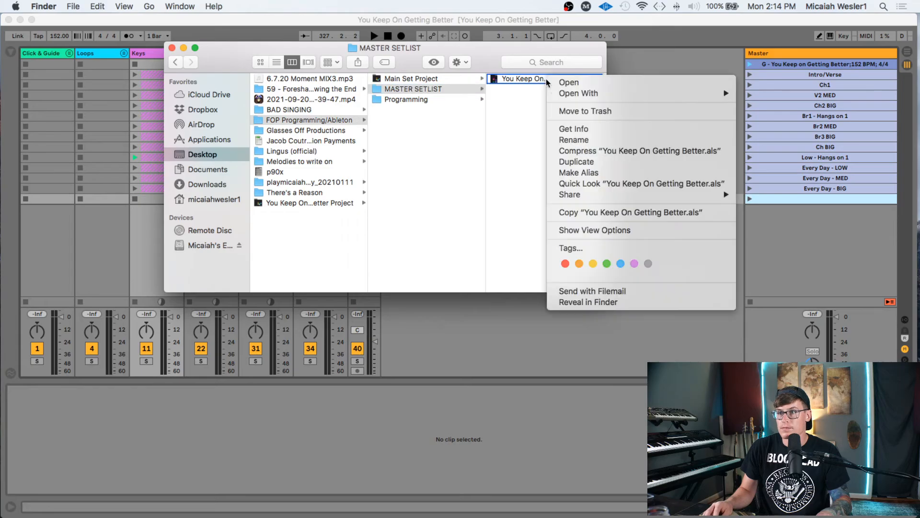
pyautogui.click(573, 111)
# - Drag the newly saved You Keep On Getting Better.als into the MASTER SETLIST folder
pyautogui.hotkey('ctrl', 'Up')
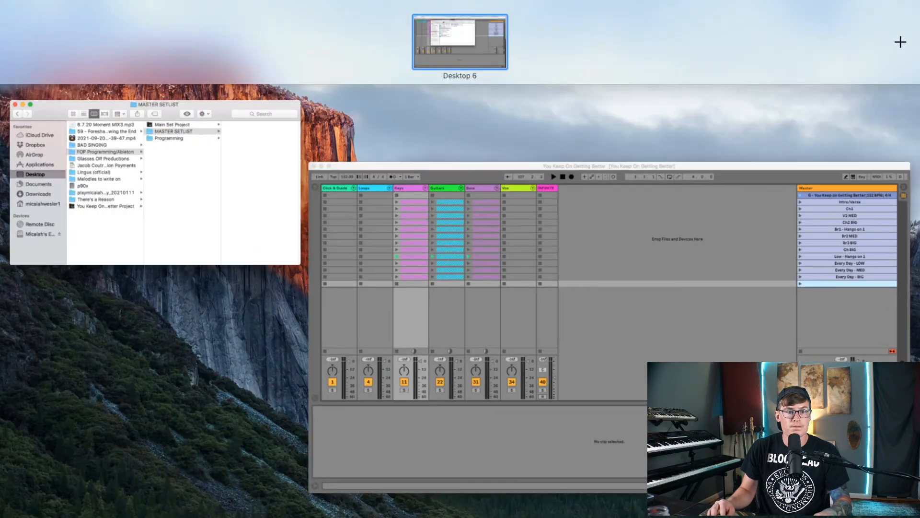
pyautogui.hotkey('ctrl', 'Up')
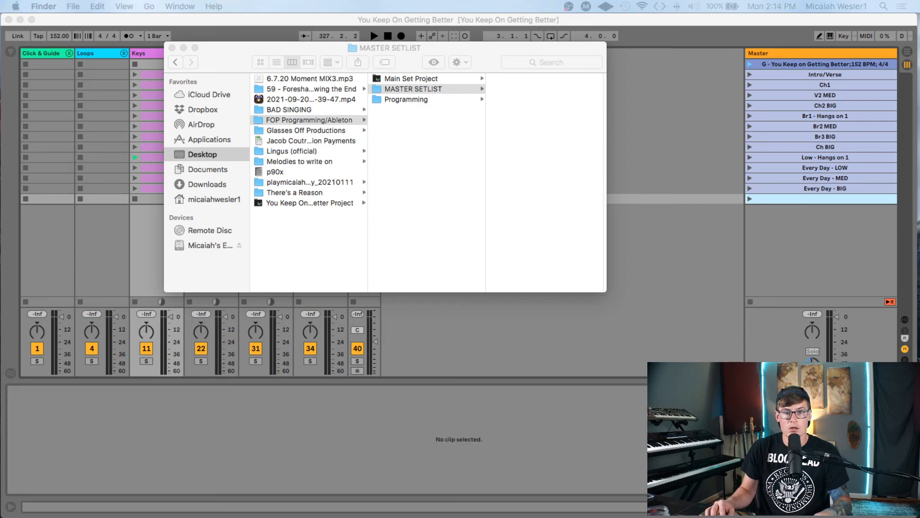
pyautogui.moveTo(77, 224); pyautogui.dragTo(503, 164)
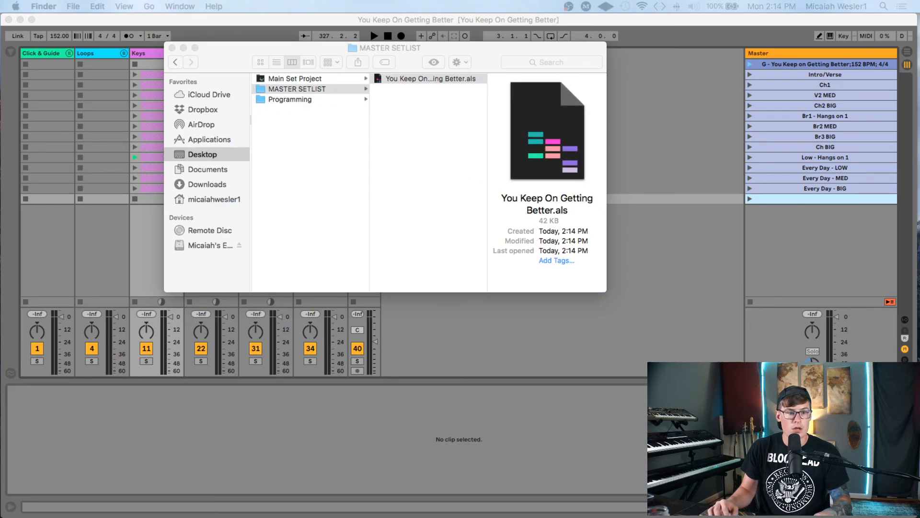
pyautogui.hotkey('ctrl', 'Up')
pyautogui.hotkey('ctrl', 'Up')
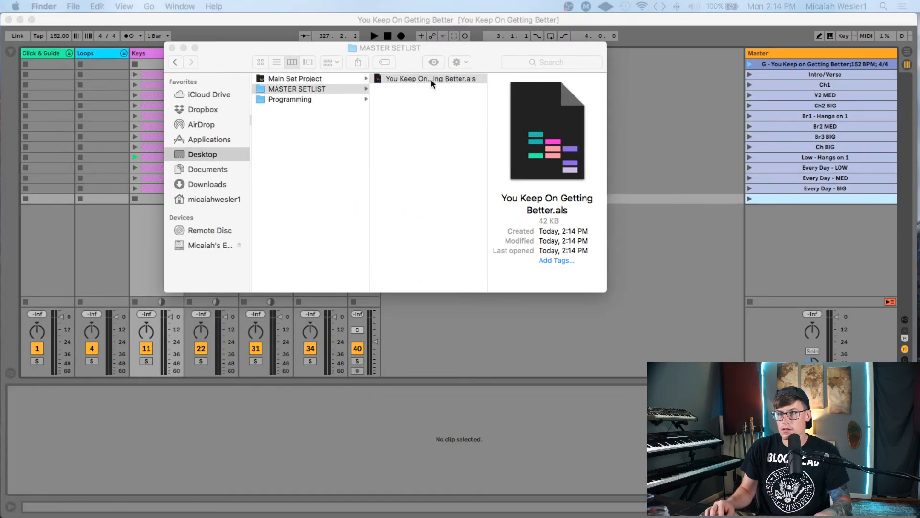
pyautogui.click(790, 87)
pyautogui.hotkey('ctrl', 'Up')
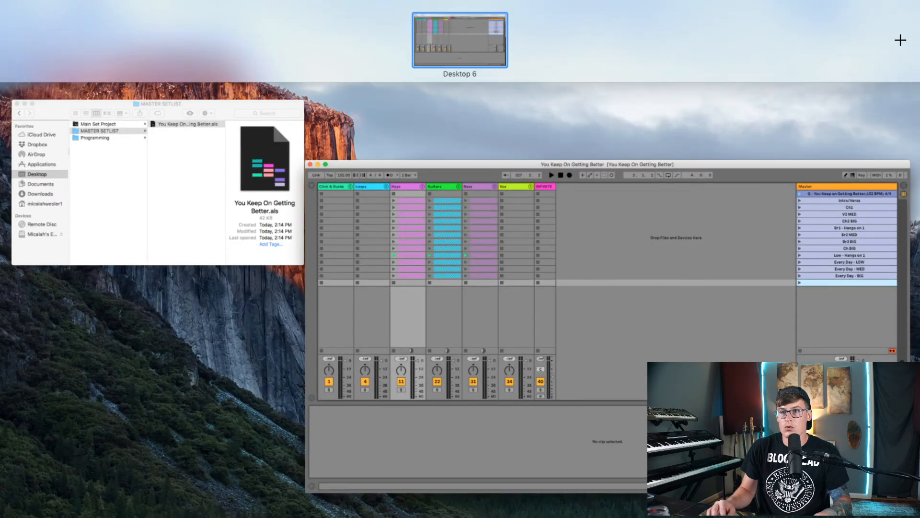
pyautogui.hotkey('ctrl', 'Up')
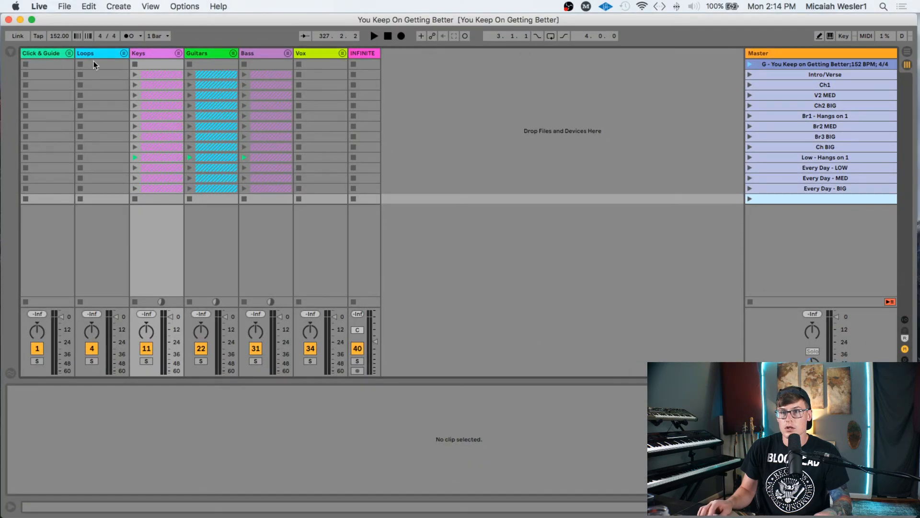
# - Reopen Main Set.als from recent sets, select scene 3, and bring MASTER SETLIST forward
pyautogui.click(67, 6)
pyautogui.moveTo(143, 42)
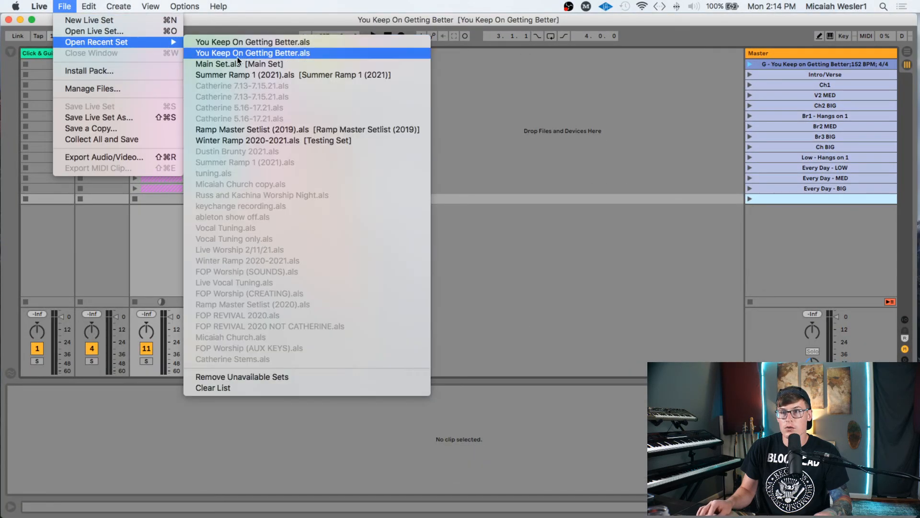
pyautogui.click(237, 64)
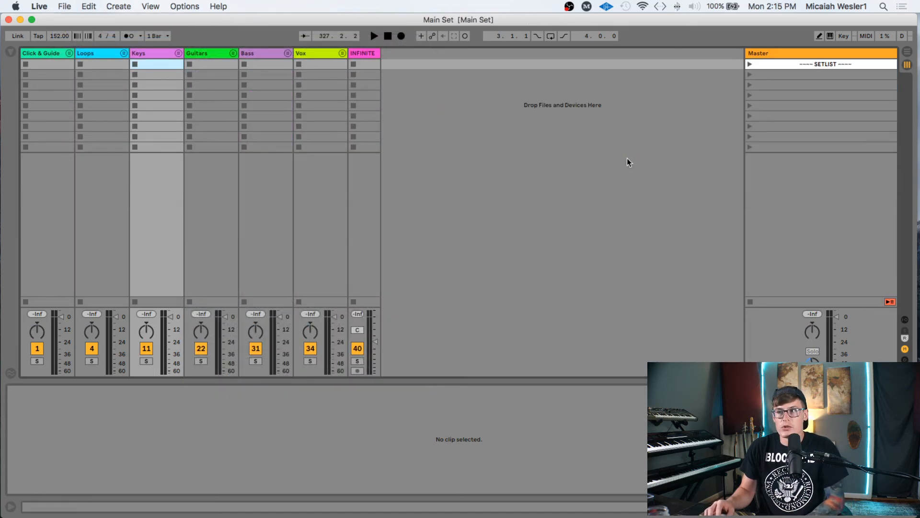
pyautogui.click(811, 84)
pyautogui.hotkey('ctrl', 'Up')
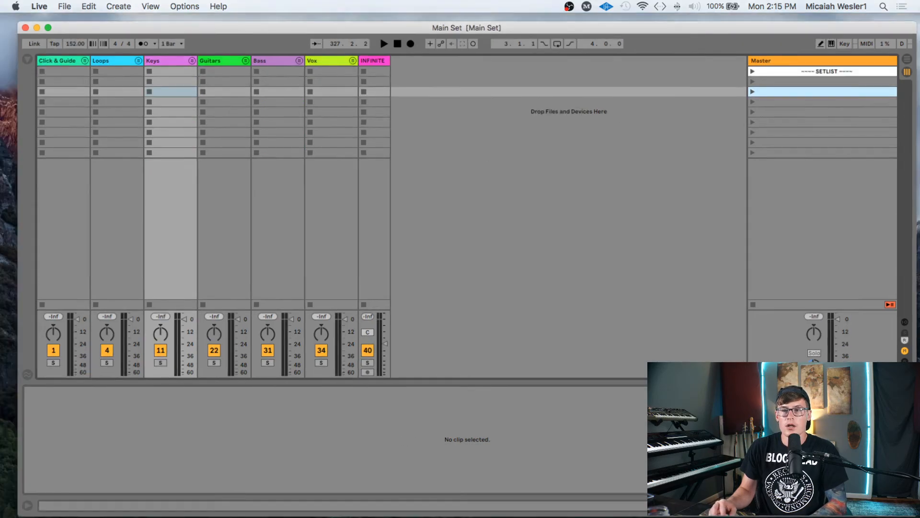
pyautogui.click(130, 244)
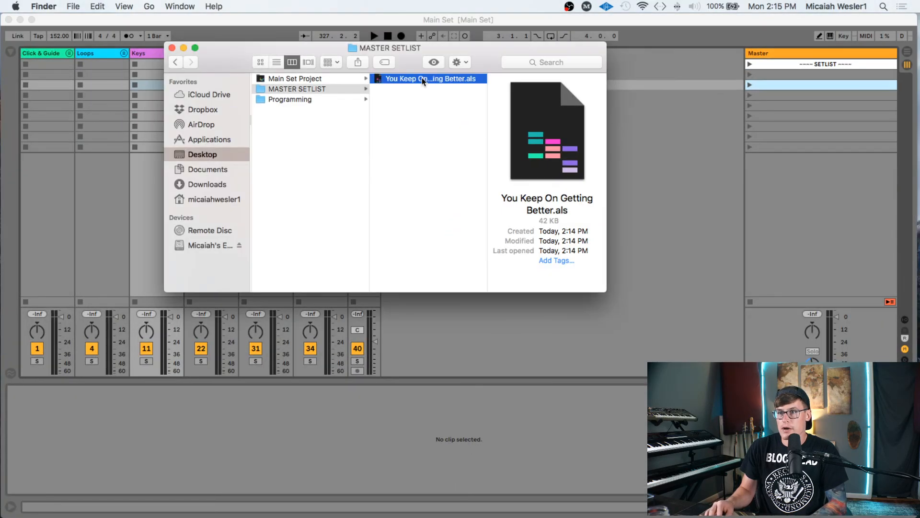
# - Drop You Keep On Getting Better.als into the Main Set setlist near scene 3
pyautogui.moveTo(421, 77); pyautogui.dragTo(776, 87)
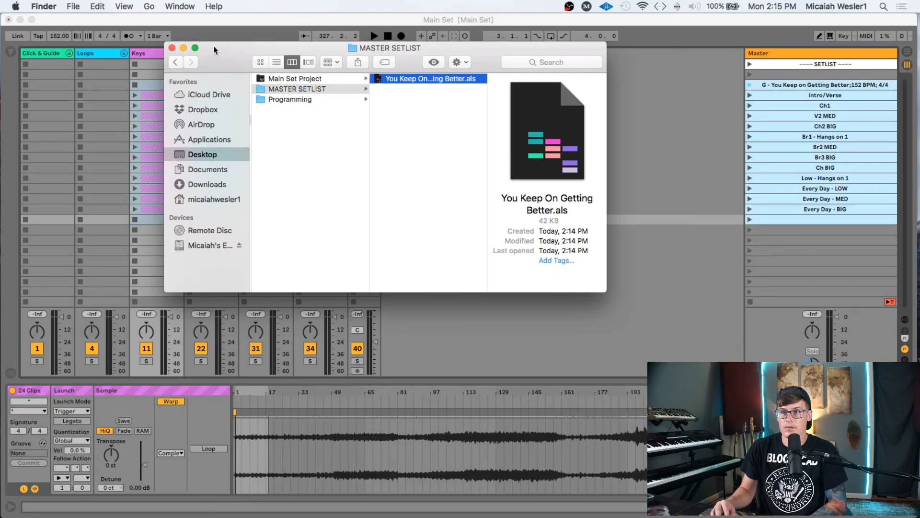
pyautogui.moveTo(211, 48); pyautogui.dragTo(341, 58)
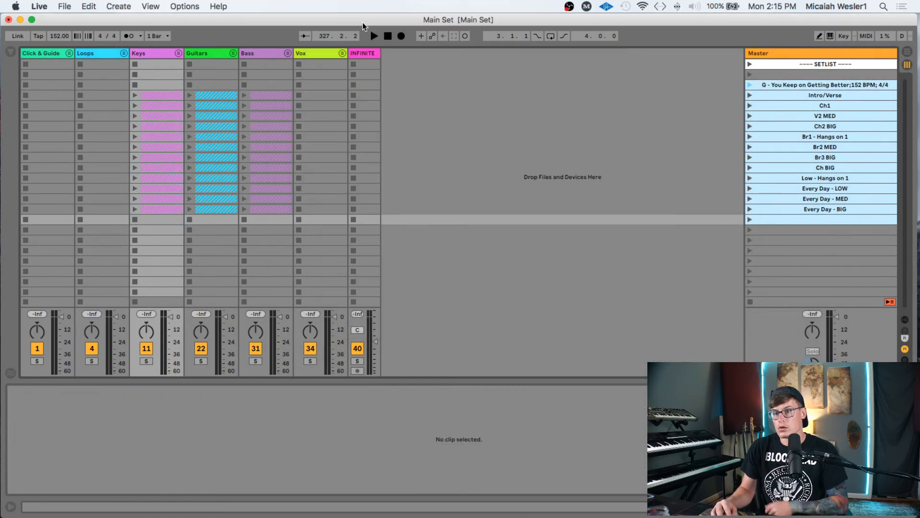
pyautogui.click(366, 24)
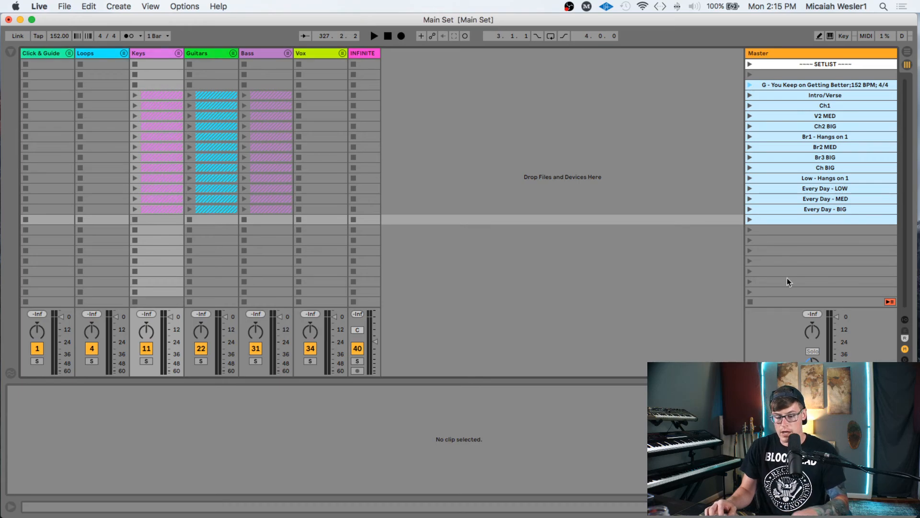
# - Hide Live's clip Detail View with Cmd+Opt+L and select empty scenes in the Master column
pyautogui.press('super+alt+l')
pyautogui.click(820, 240)
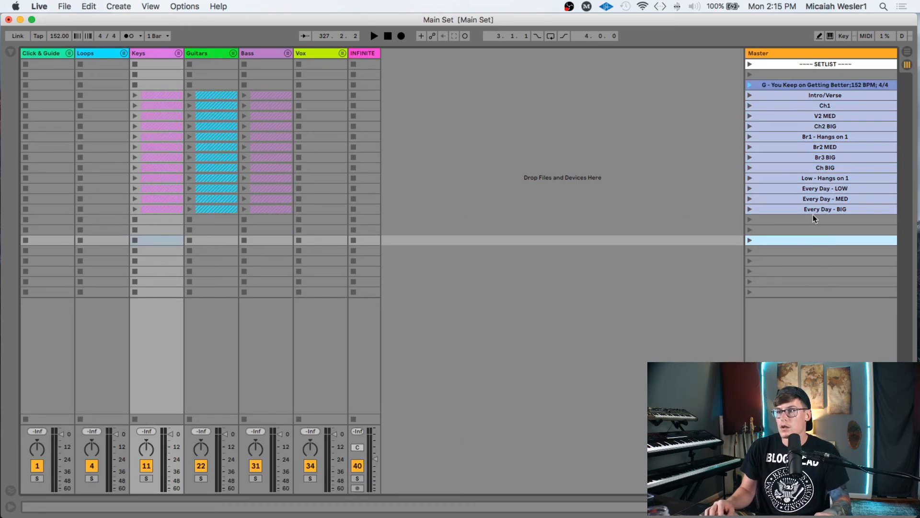
pyautogui.click(810, 228)
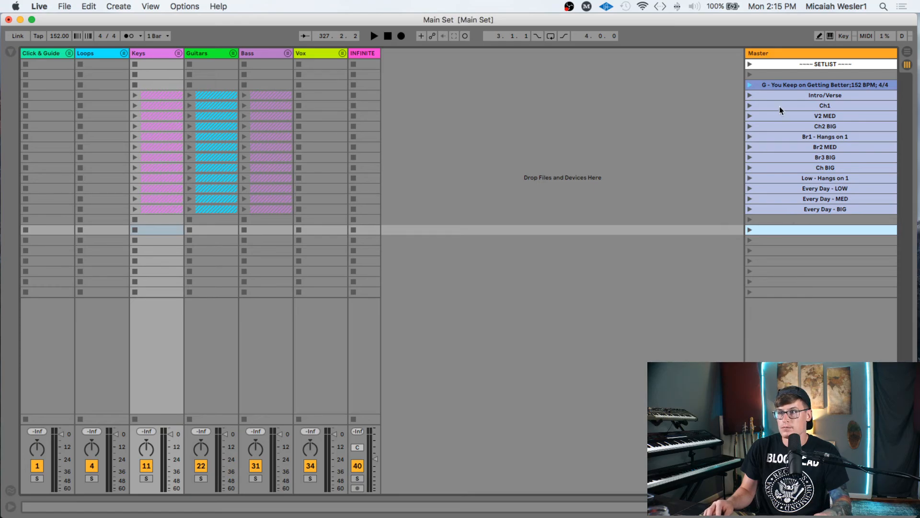
pyautogui.hotkey('ctrl', 'Up')
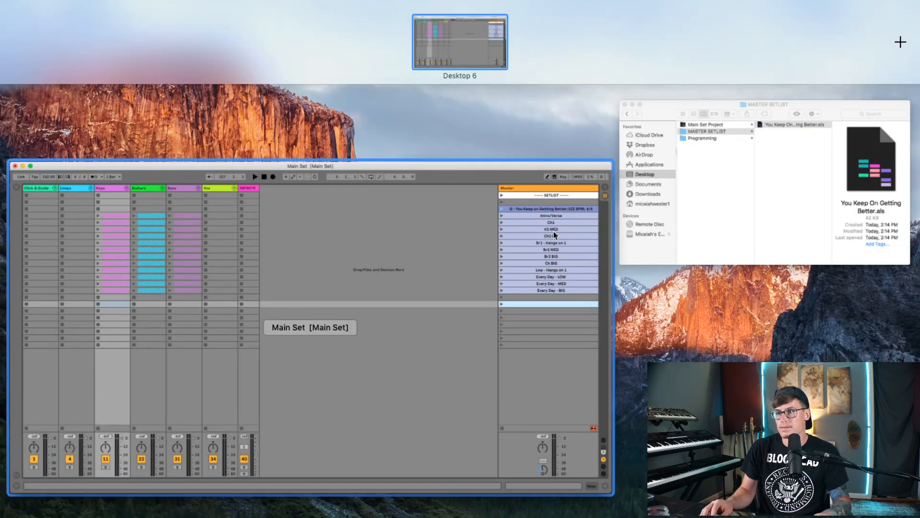
pyautogui.click(705, 192)
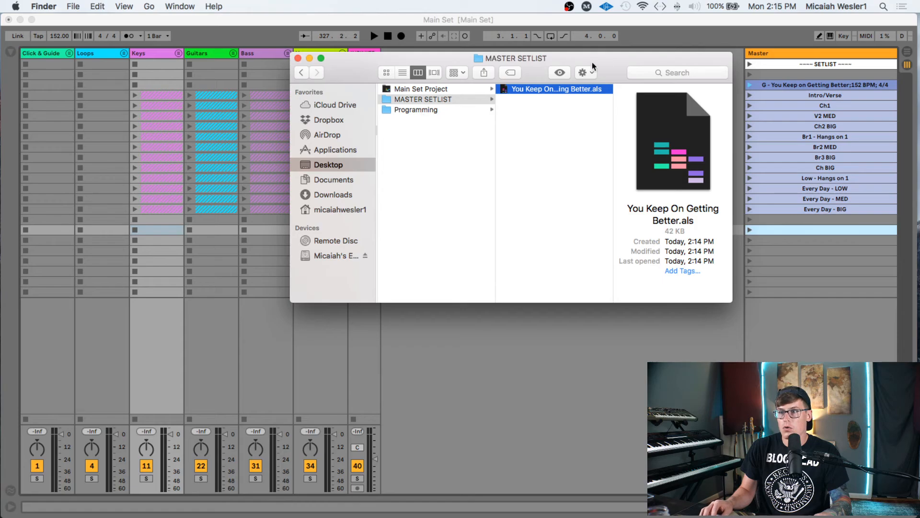
# - Browse to the Programming and FOP - You Keep On Getting Better folders in column view
pyautogui.moveTo(563, 59); pyautogui.dragTo(468, 111)
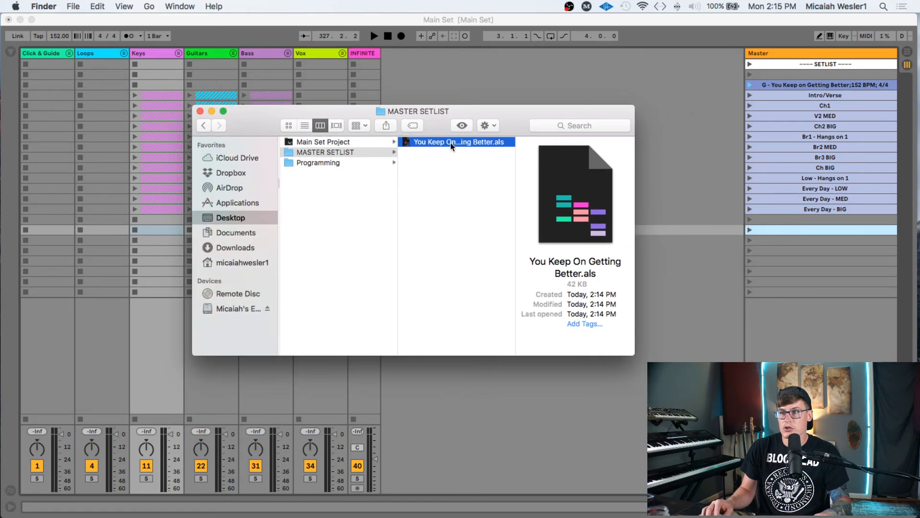
pyautogui.click(316, 164)
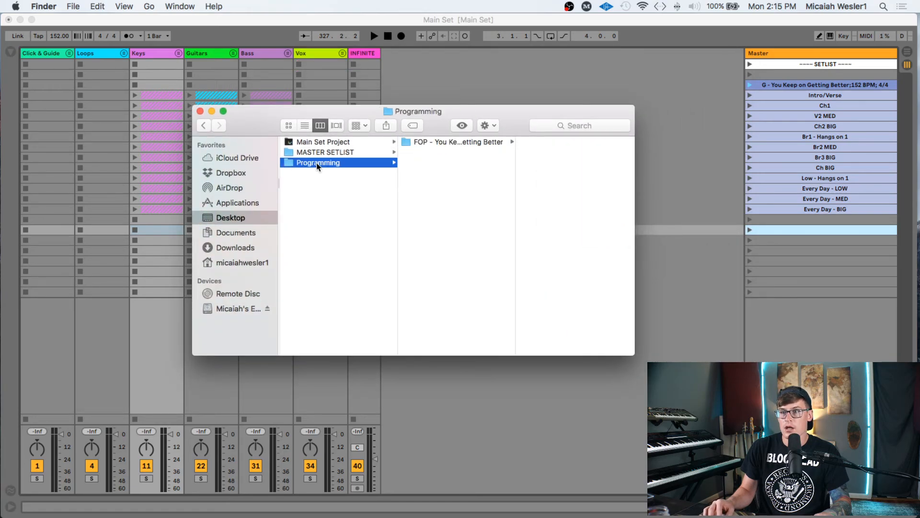
pyautogui.click(445, 142)
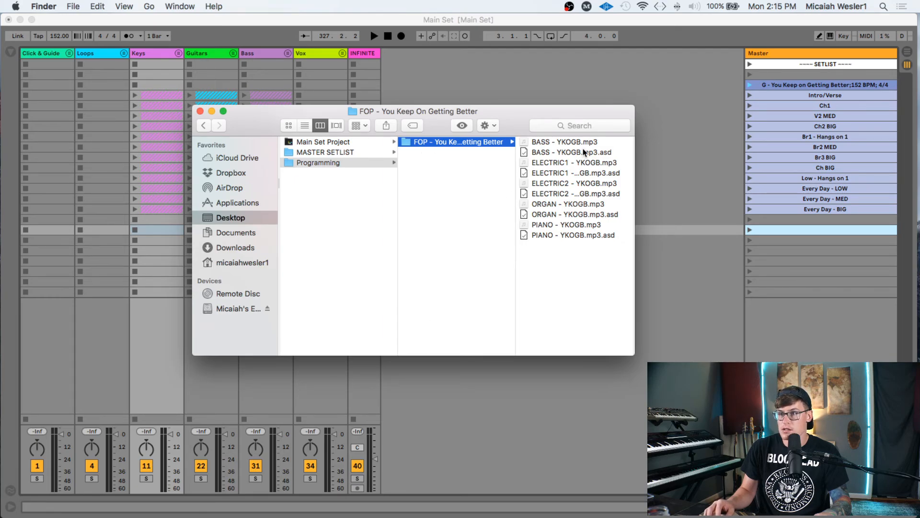
pyautogui.click(419, 142)
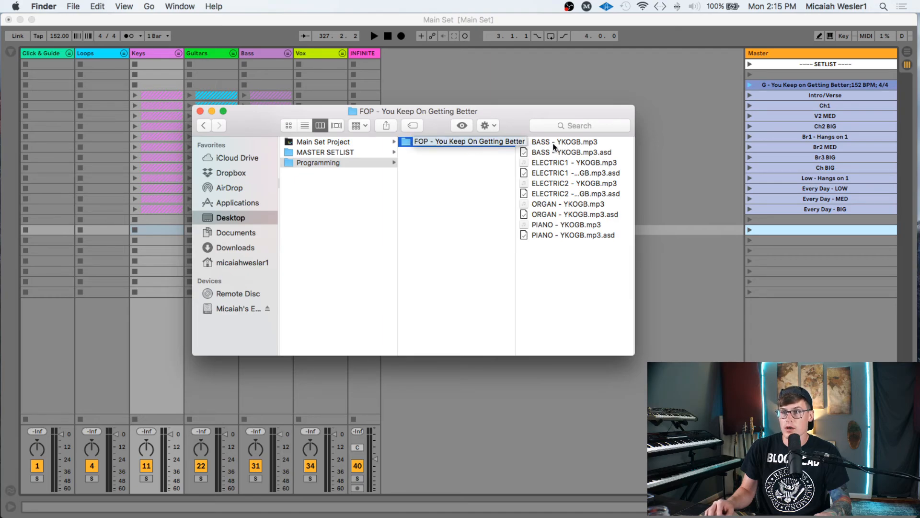
pyautogui.press('Return')
# - Check the MASTER SETLIST and Main Set Project folders, then close the Finder window
pyautogui.click(344, 152)
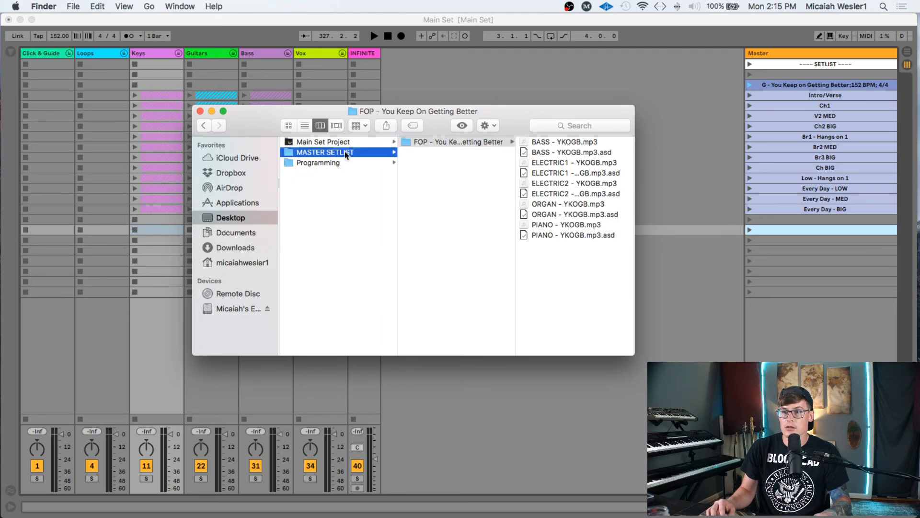
pyautogui.click(334, 163)
pyautogui.click(338, 153)
pyautogui.click(338, 162)
pyautogui.click(338, 152)
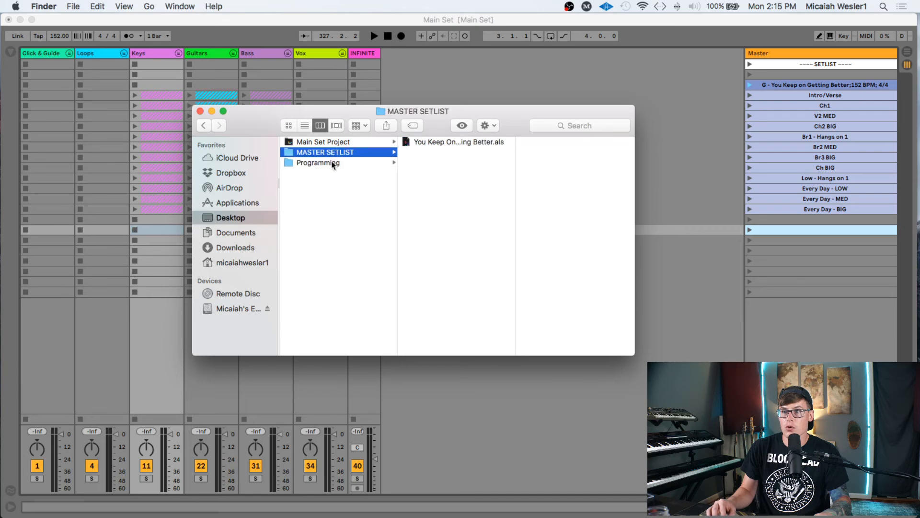
pyautogui.click(333, 163)
pyautogui.click(334, 152)
pyautogui.click(345, 144)
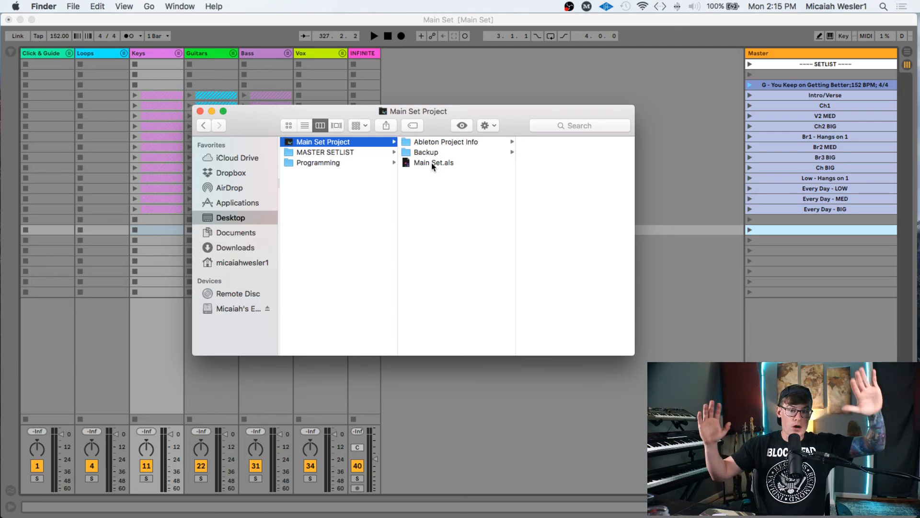
pyautogui.click(199, 112)
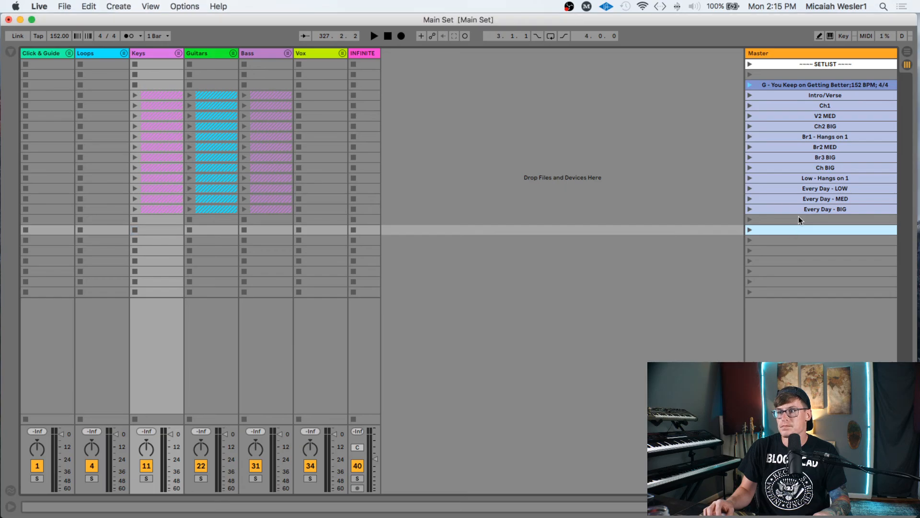
# - Select the G - You Keep on Getting Better scene and save via File > Save Live Set
pyautogui.click(800, 249)
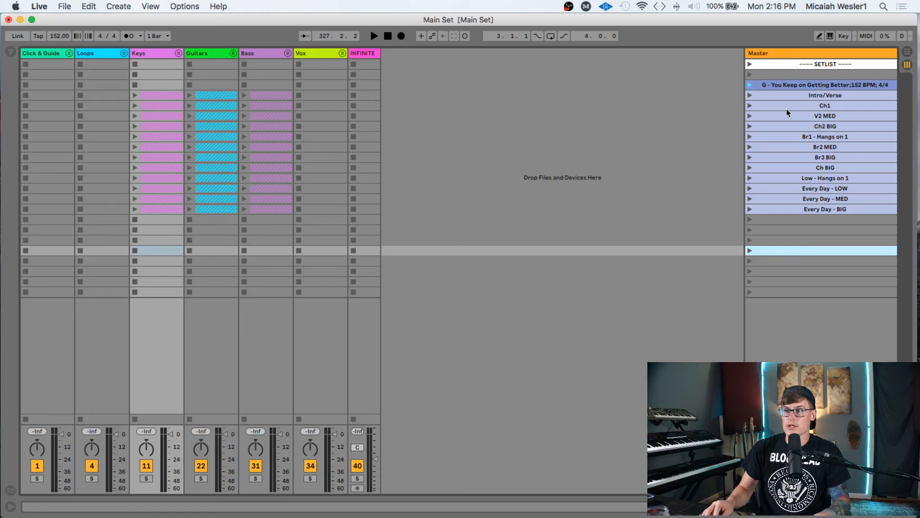
pyautogui.click(795, 85)
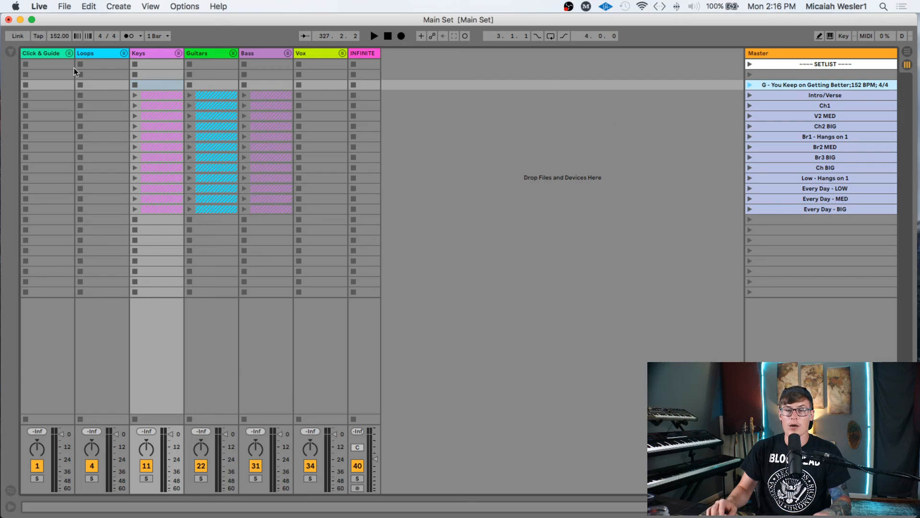
pyautogui.click(65, 7)
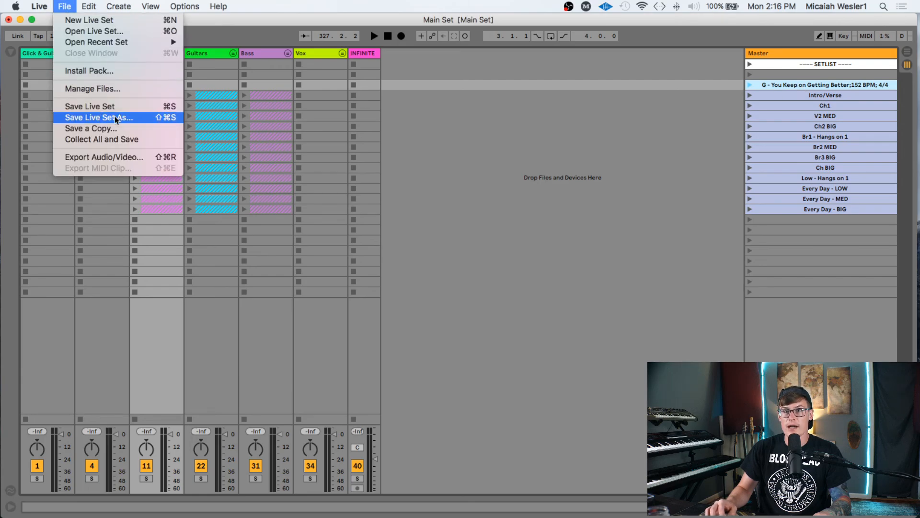
pyautogui.click(376, 16)
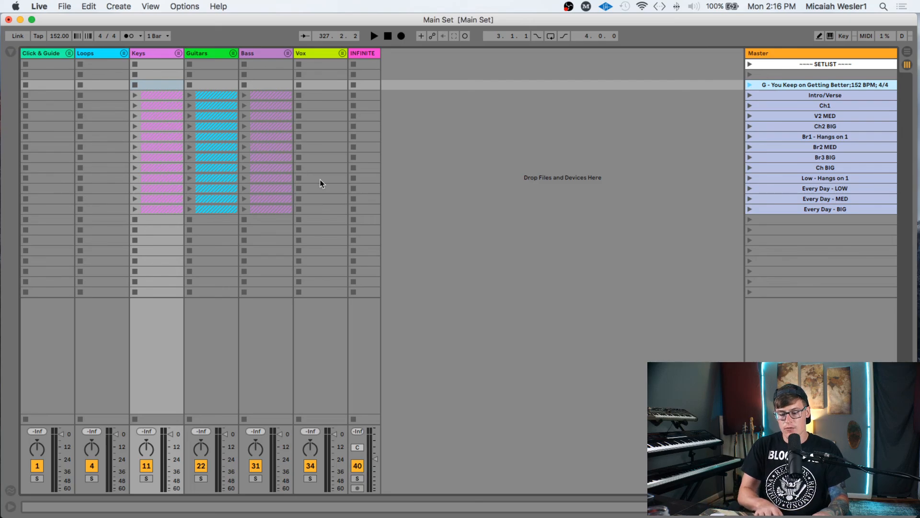
# - Show the In/Out routing section and select Click & Guide, Loops, Keys, Guitars, Bass, Vox and INFINITE tracks
pyautogui.press('super+alt+i')
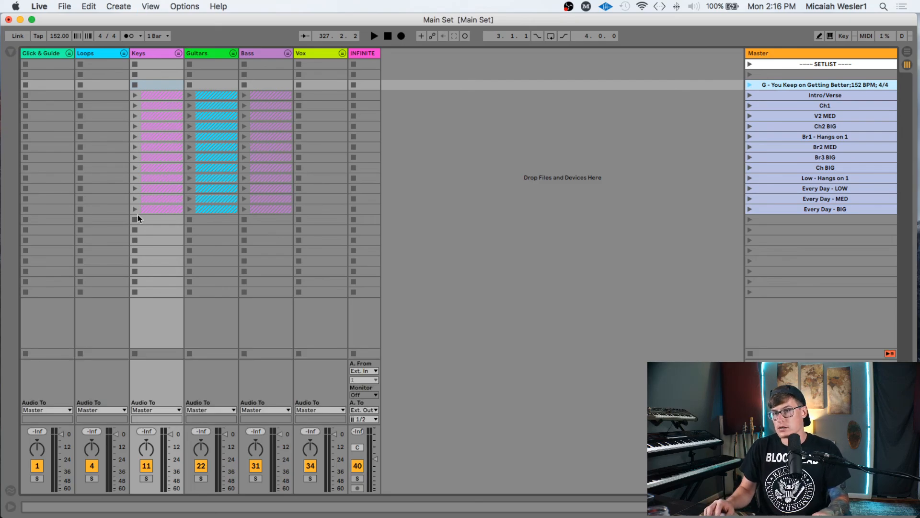
pyautogui.click(42, 54)
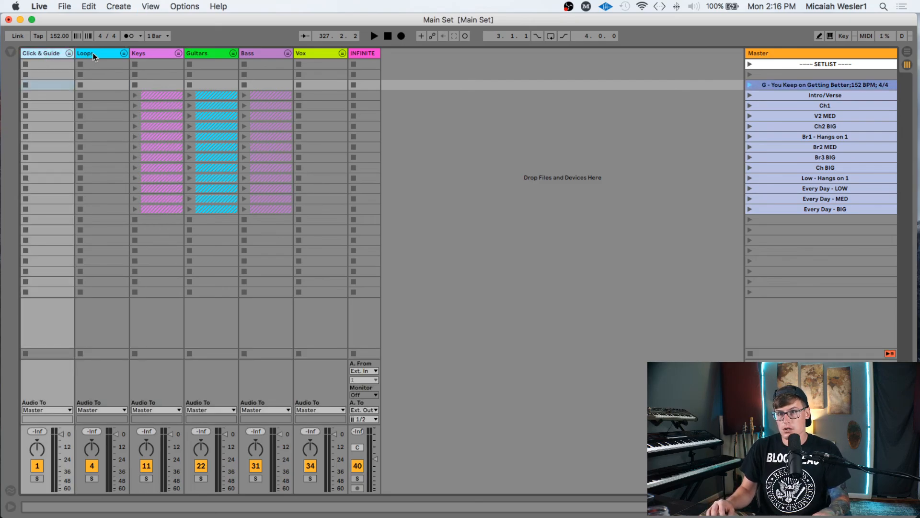
pyautogui.click(96, 53)
pyautogui.click(42, 53)
pyautogui.click(96, 53)
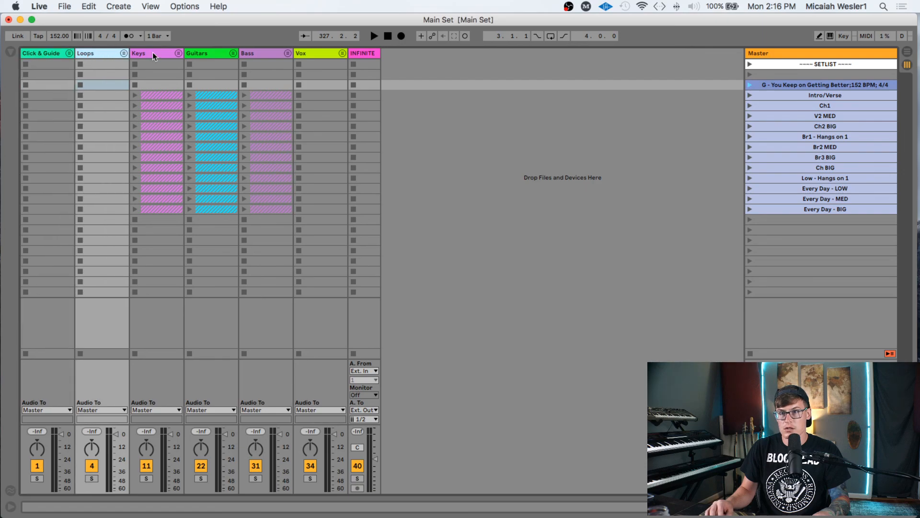
pyautogui.click(151, 53)
pyautogui.click(205, 53)
pyautogui.click(257, 53)
pyautogui.click(326, 54)
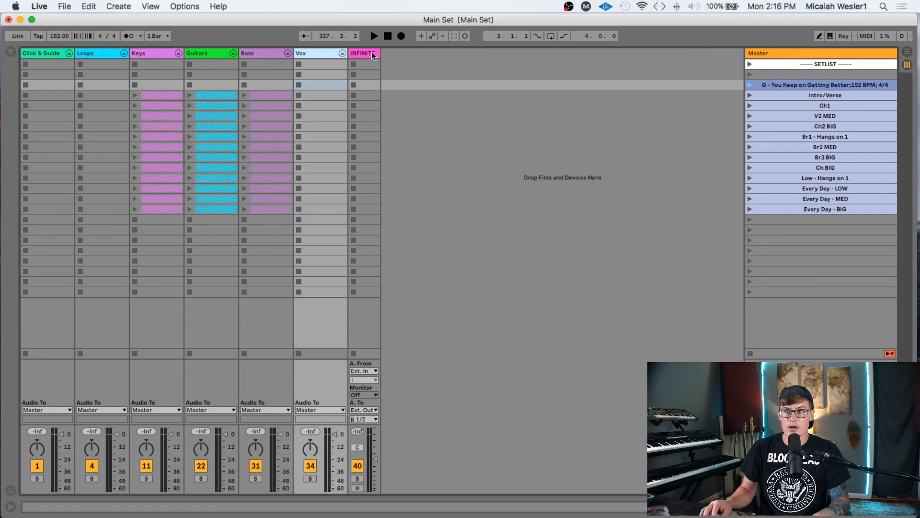
pyautogui.click(367, 55)
pyautogui.click(326, 55)
# - Reselect Bass and Guitars, set preview volume to about -1.6 dB, and select the empty scene under SETLIST
pyautogui.click(268, 58)
pyautogui.click(203, 57)
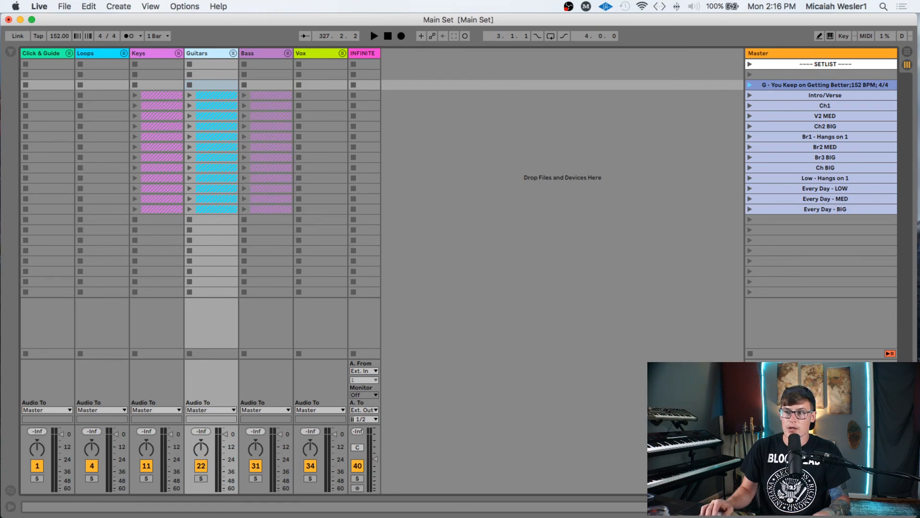
pyautogui.moveTo(810, 479); pyautogui.dragTo(810, 484)
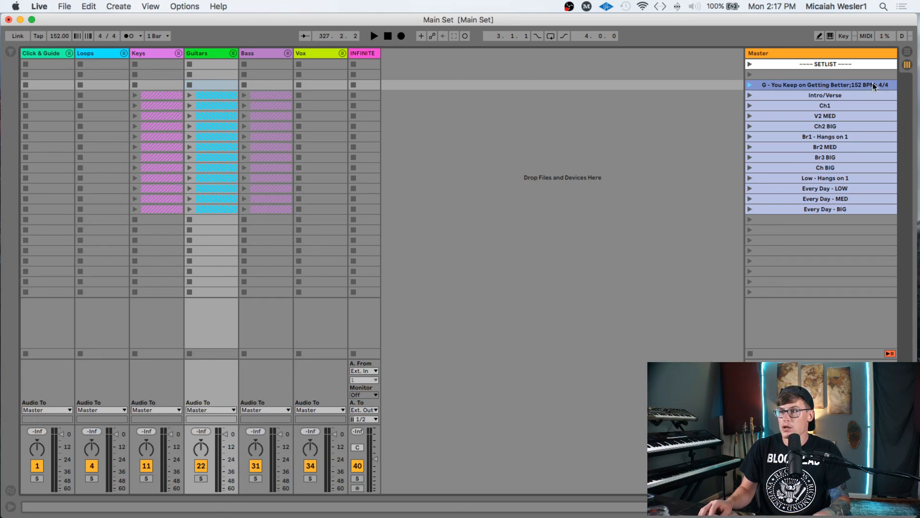
pyautogui.click(838, 75)
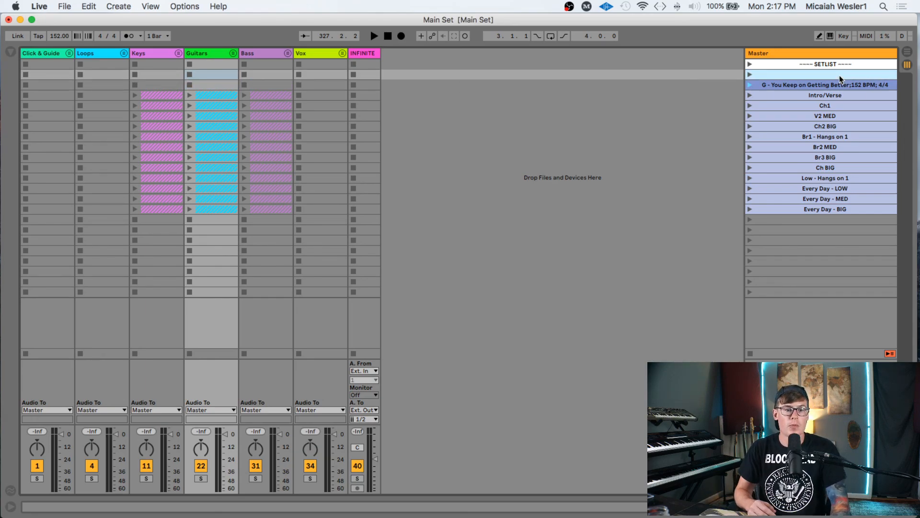